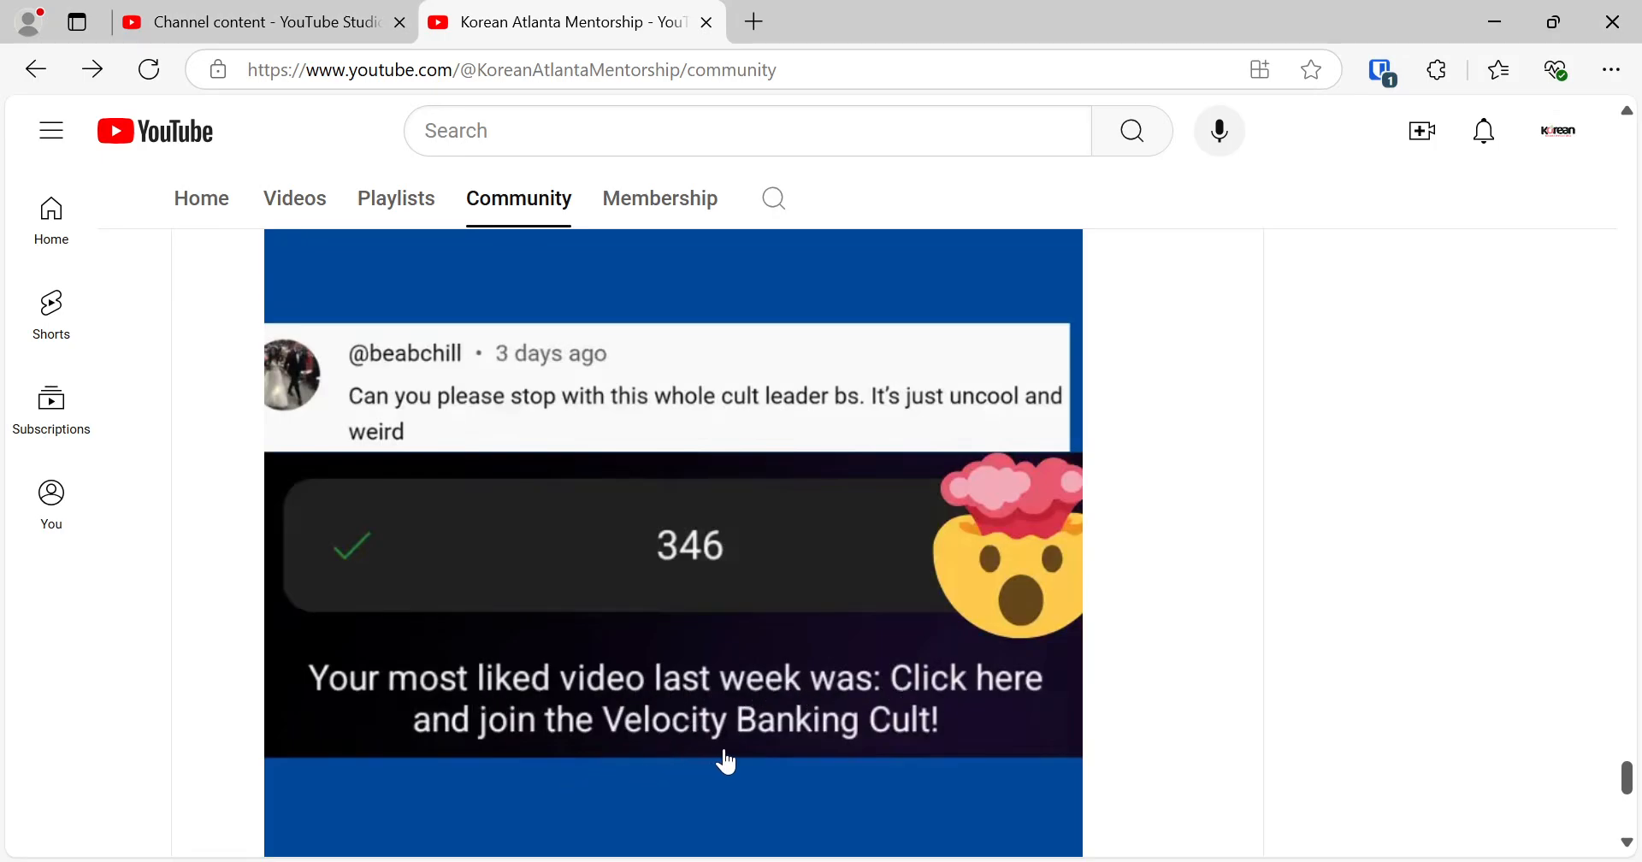
Open the community post "LOL. Do I listen to the comments or the statistics?" and read its image and viewer comments
scroll(667, 722, "down", 4)
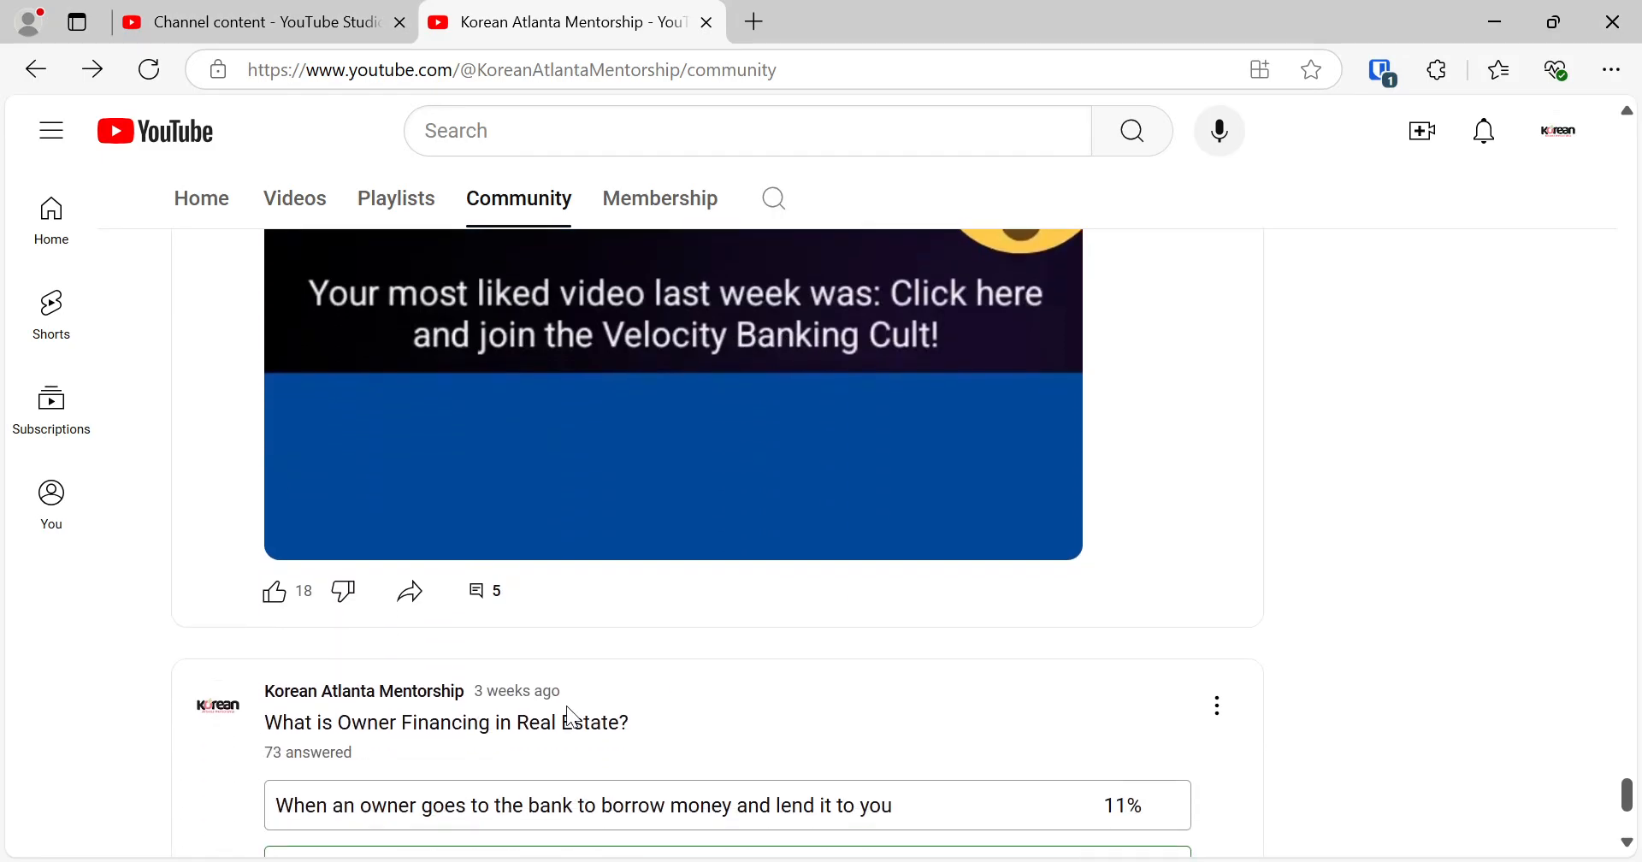
left_click(486, 590)
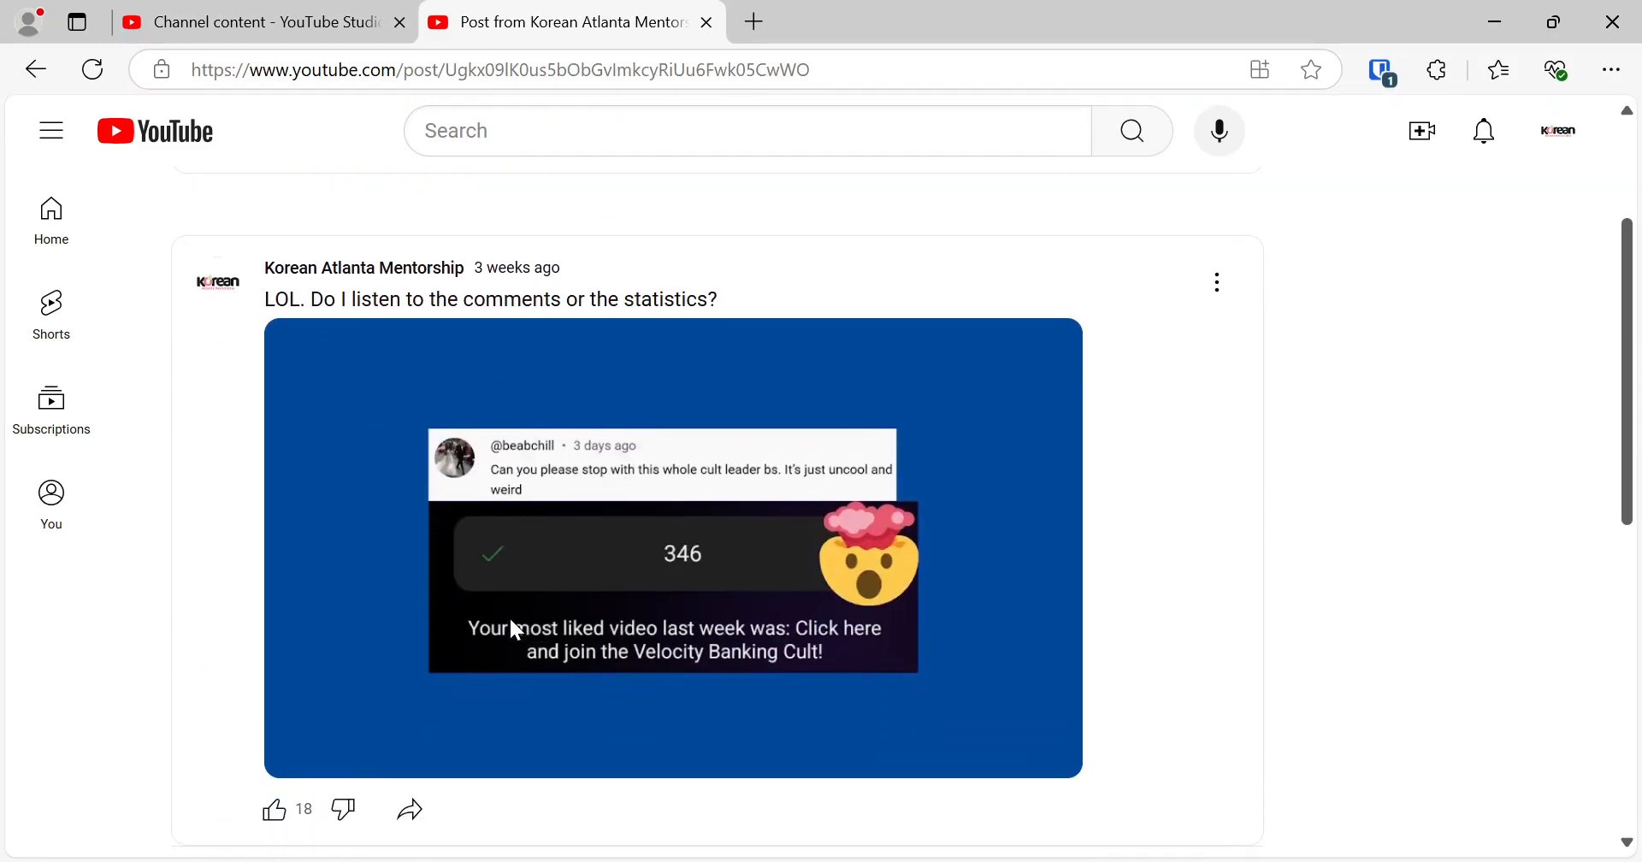
scroll(513, 624, "down", 7)
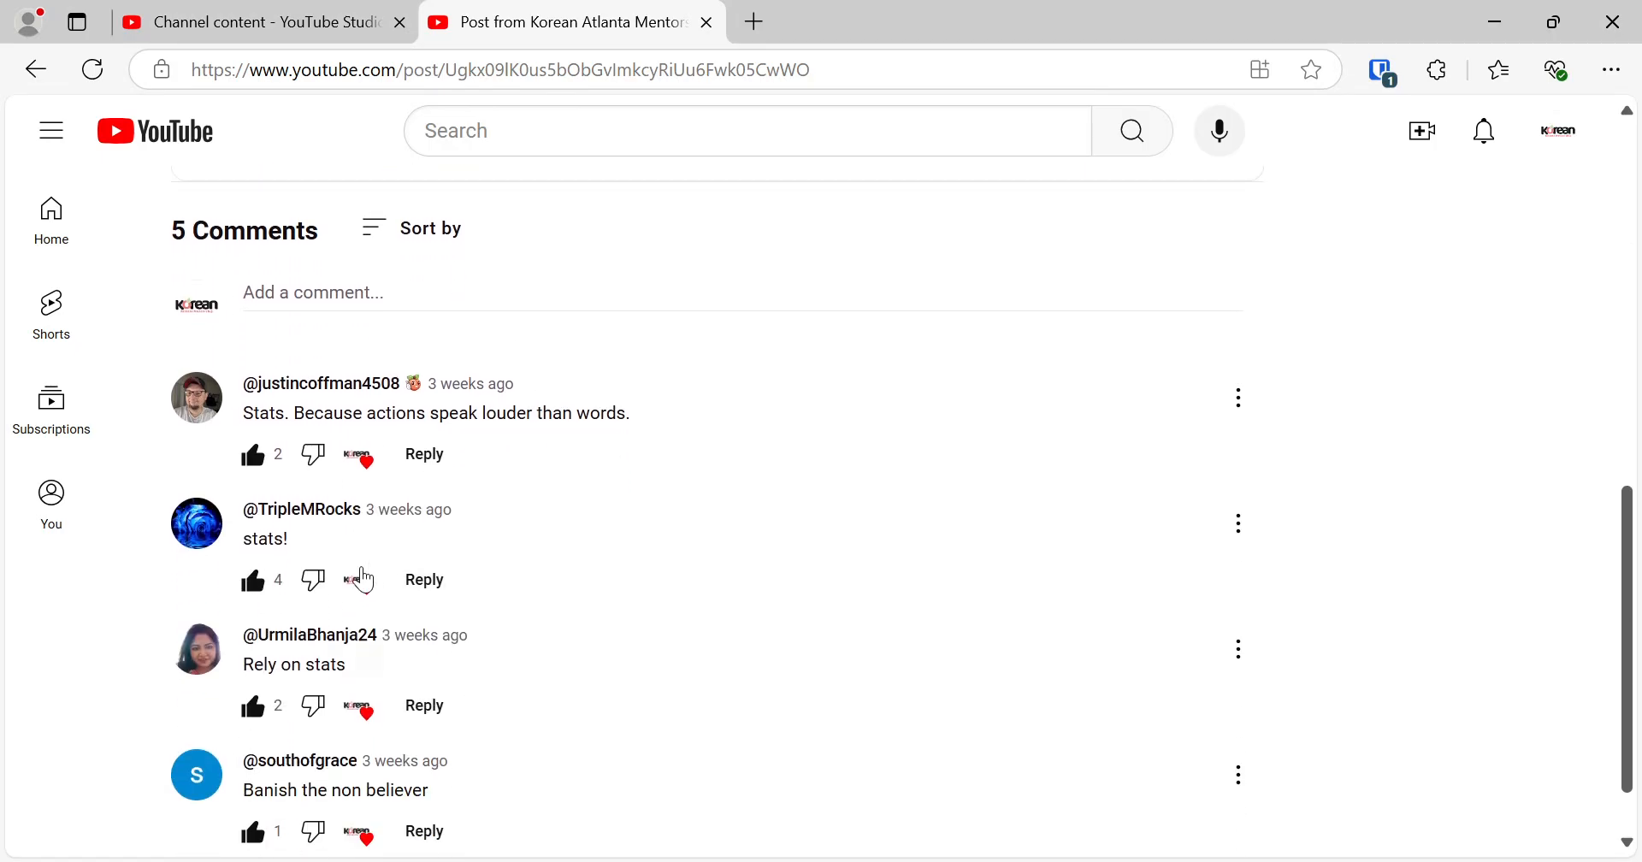
scroll(324, 453, "up", 6)
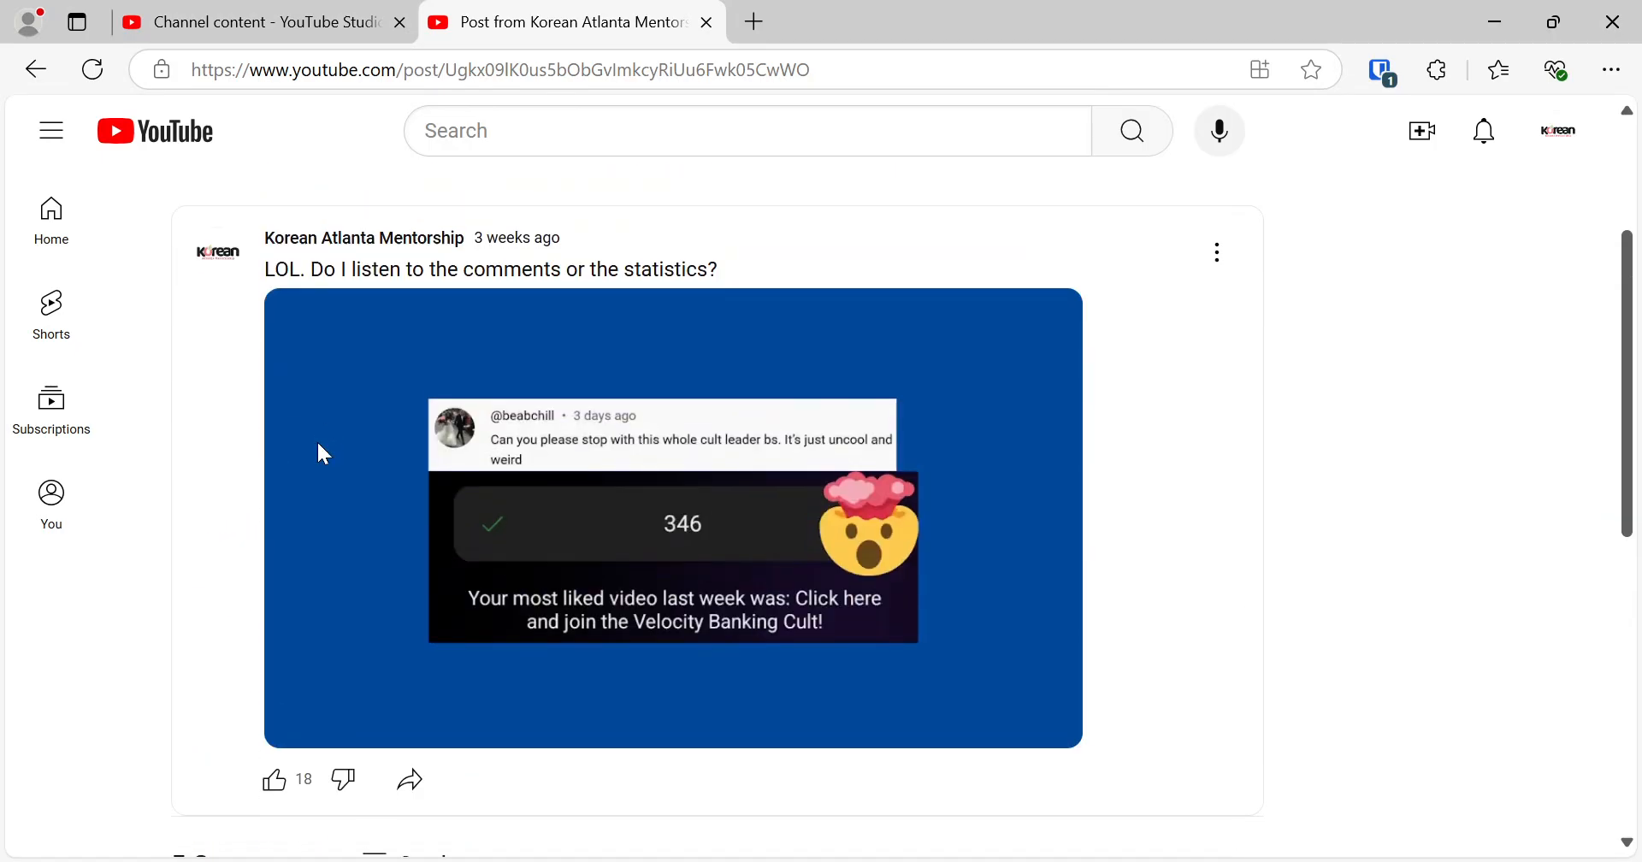
scroll(612, 390, "down", 2)
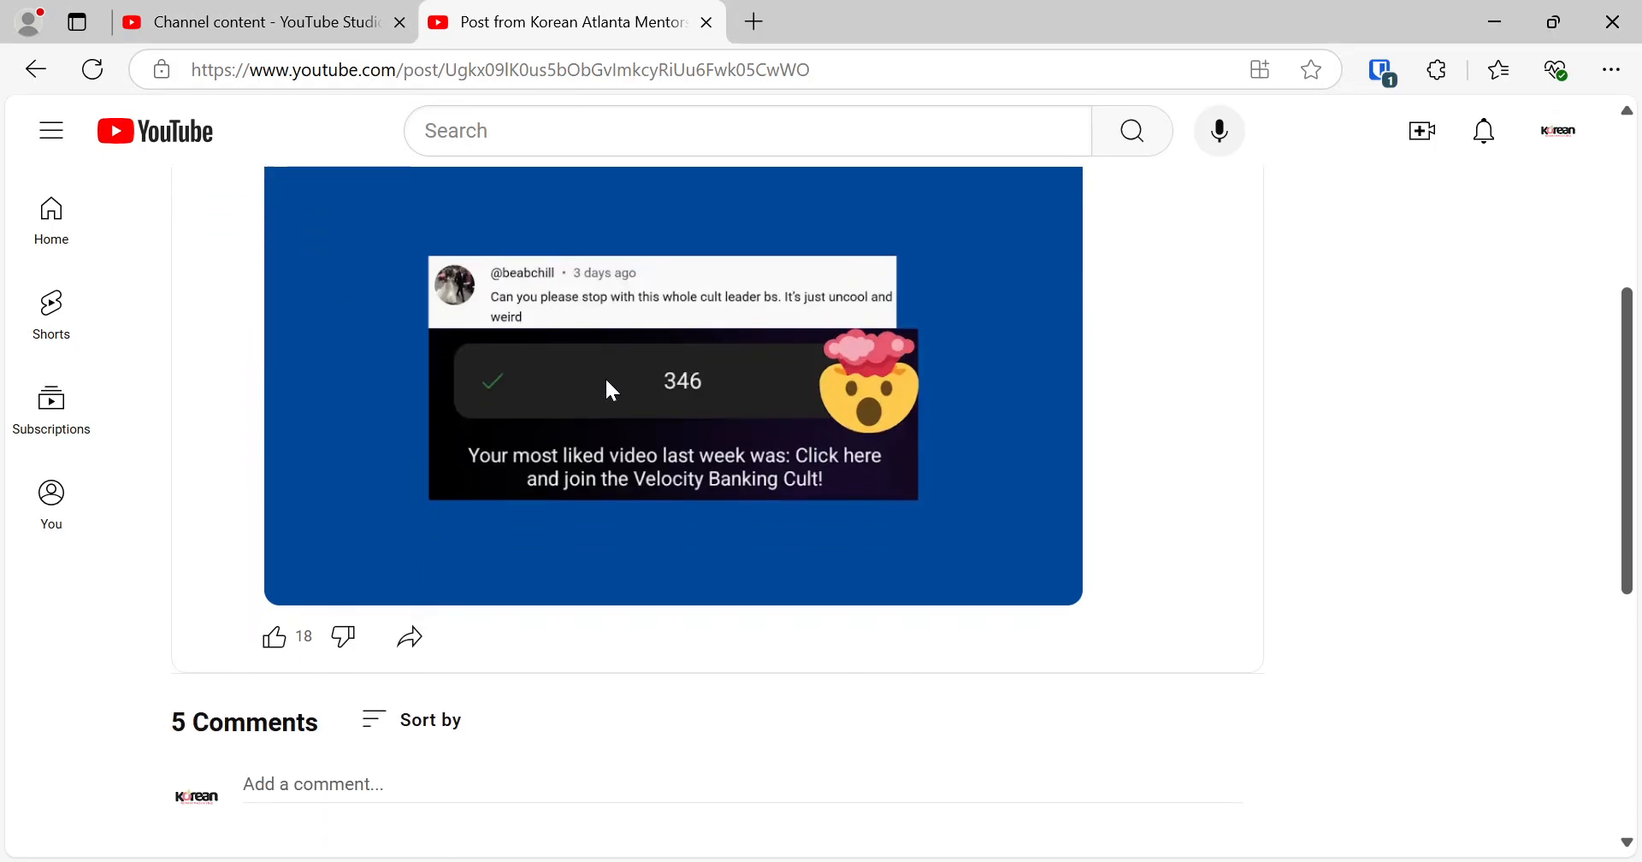
scroll(613, 390, "down", 5)
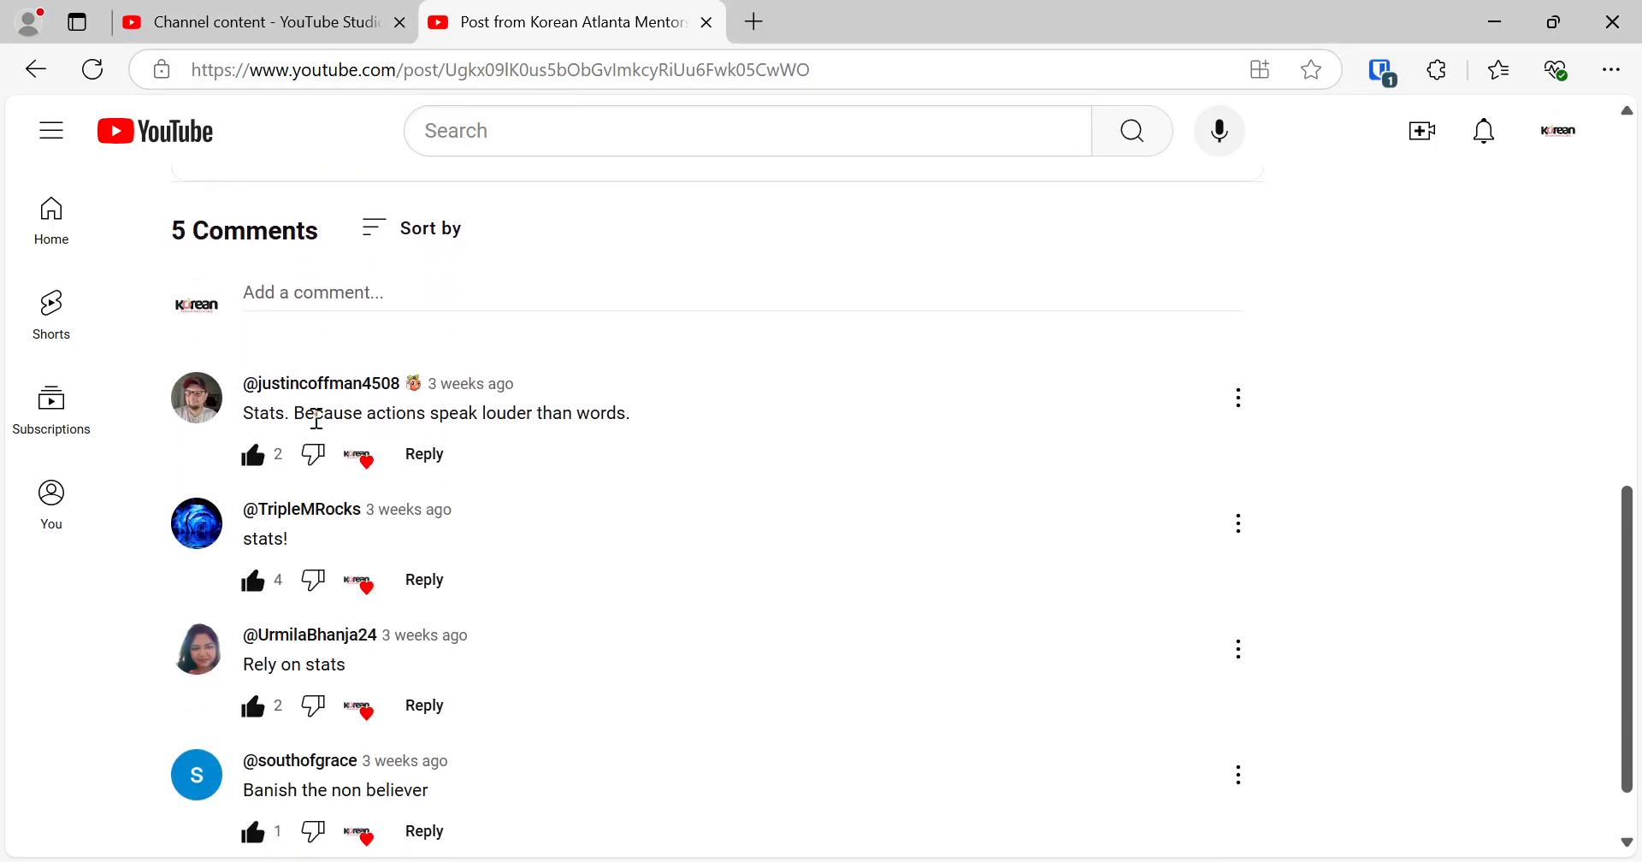
scroll(331, 664, "down", 1)
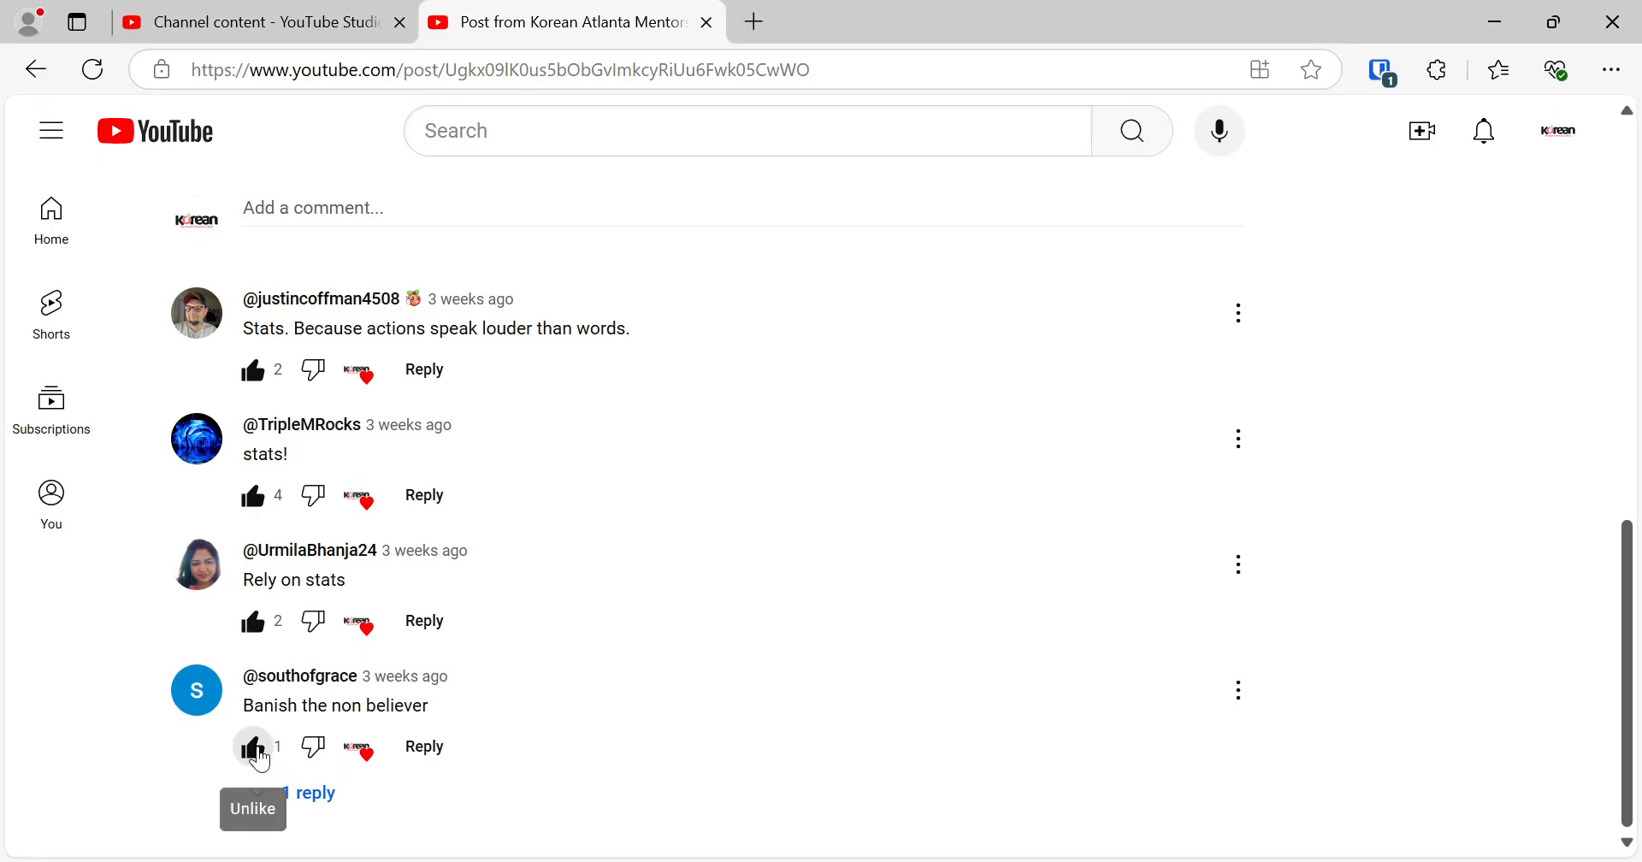
scroll(262, 760, "up", 3)
scroll(260, 759, "up", 6)
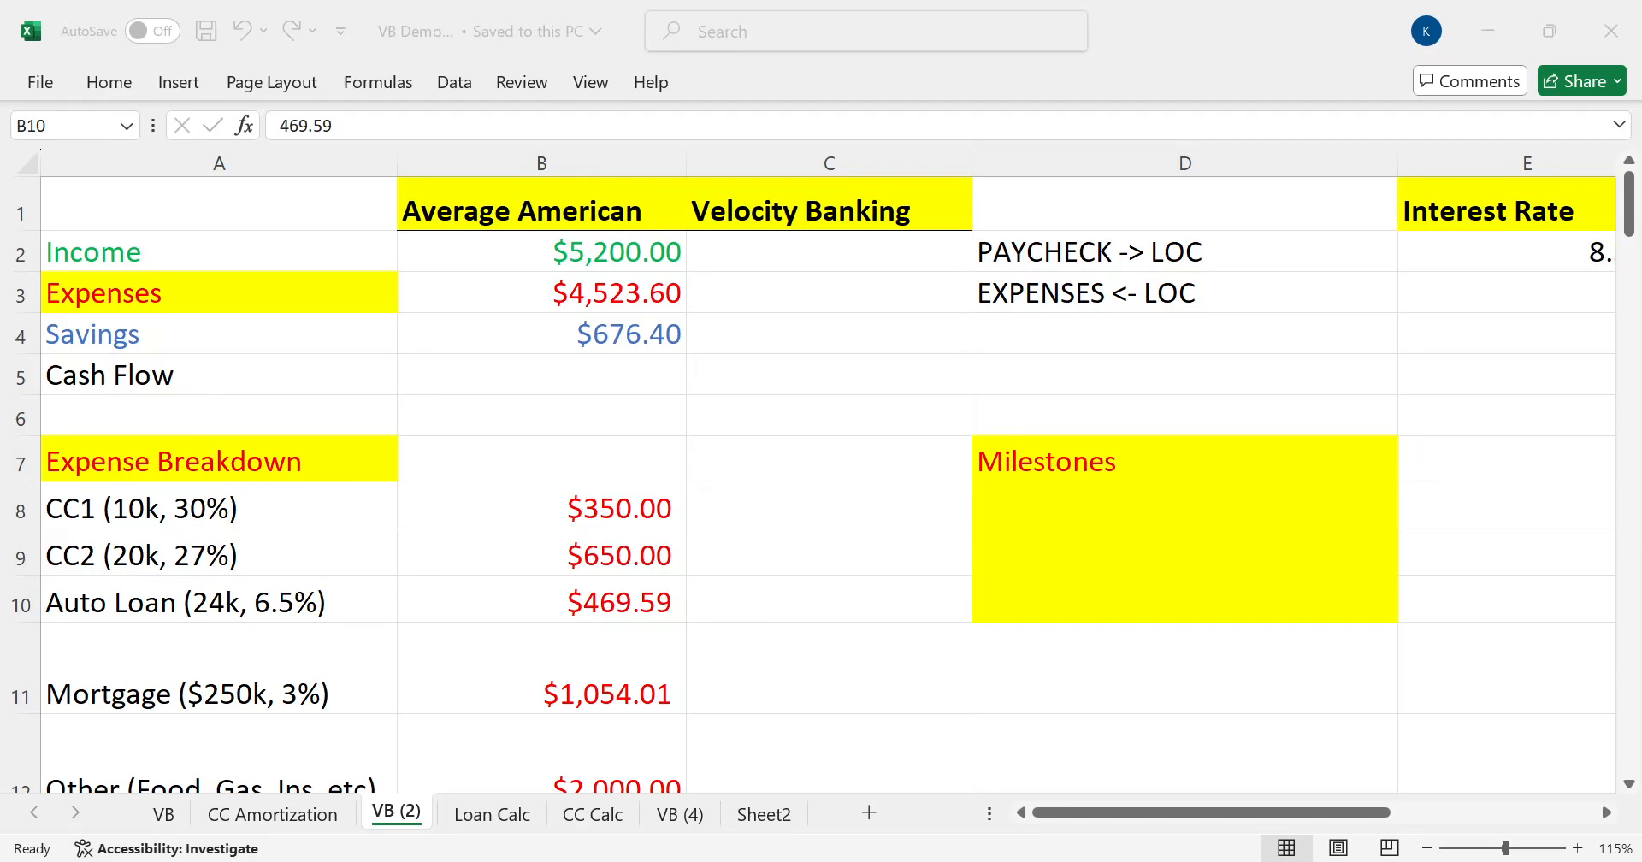
Switch to the VB Demo workbook in Excel and examine the Requirements section on the VB (2) sheet, including the Budget entry
key("alt+Tab")
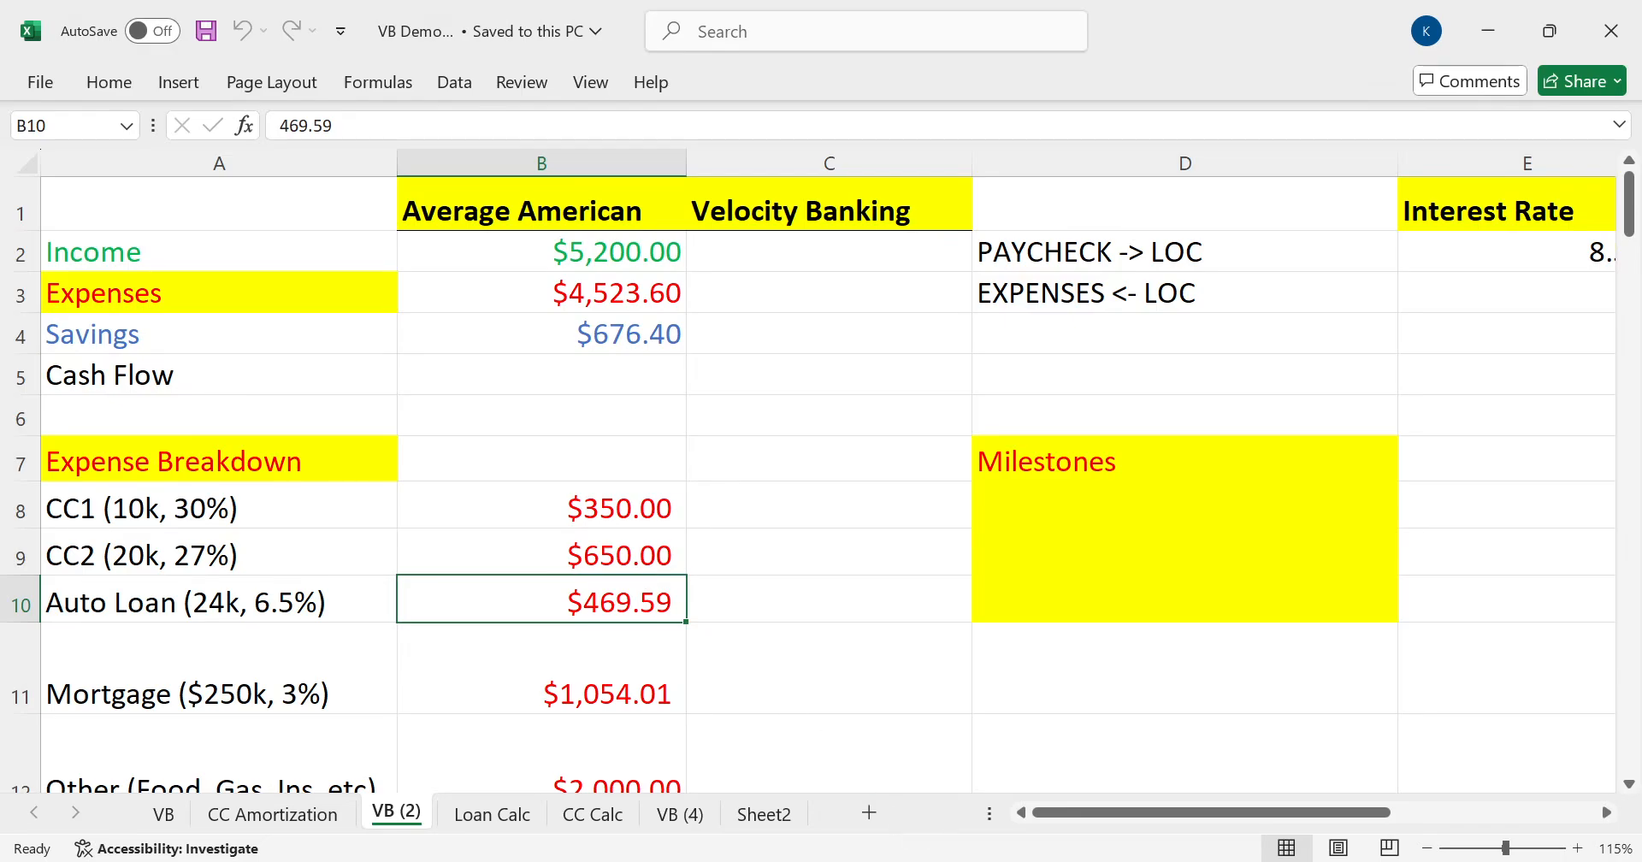
left_click(898, 861)
left_click(1085, 843)
scroll(744, 561, "down", 3)
left_click(758, 466)
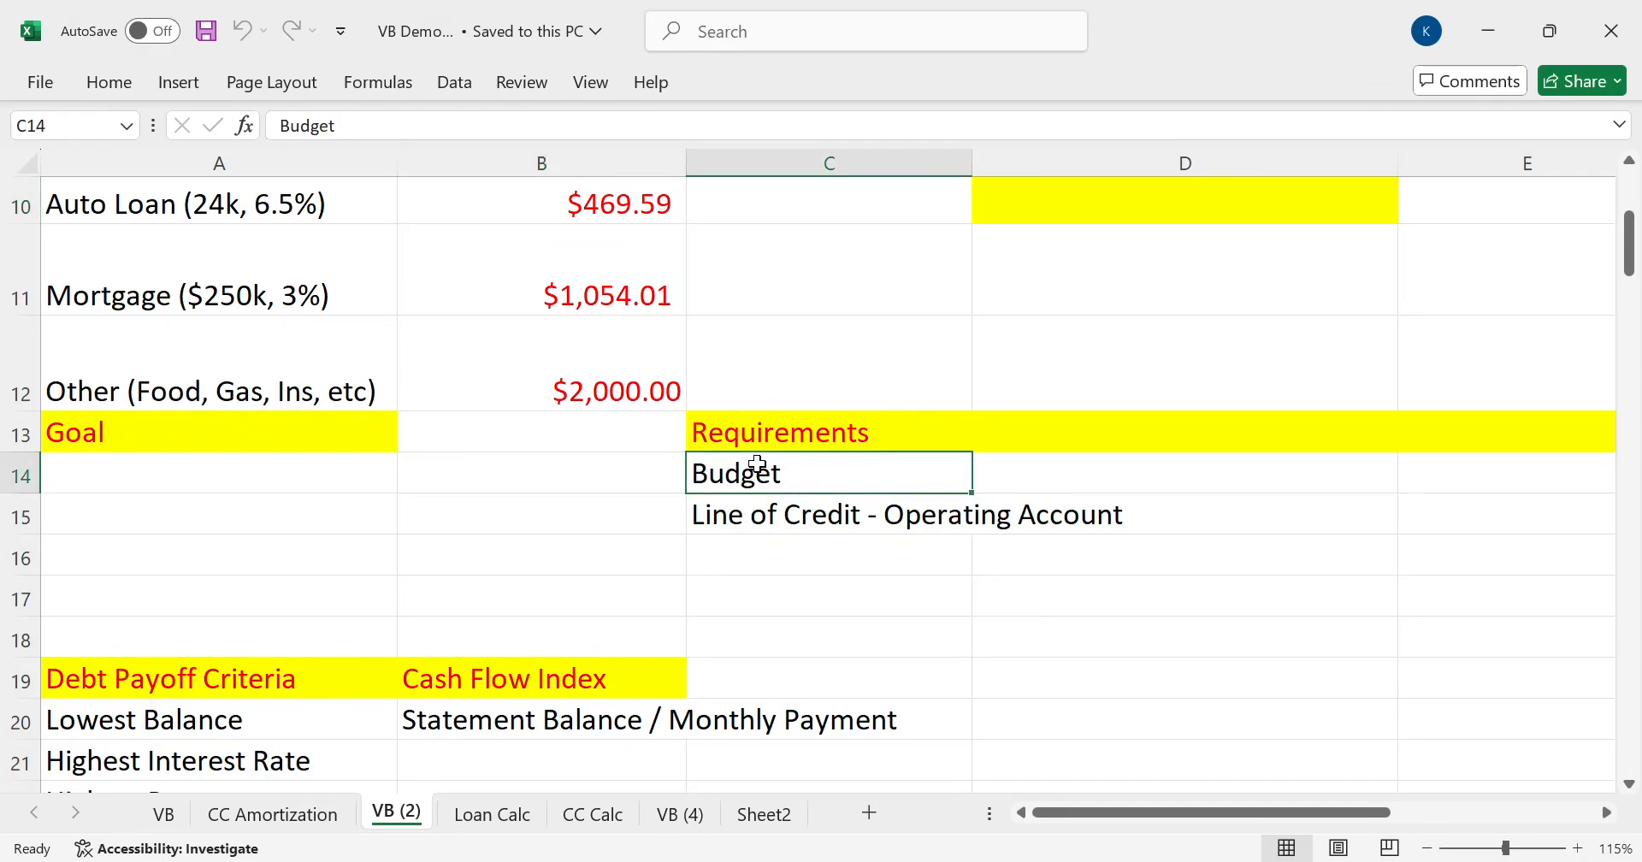
scroll(745, 486, "up", 3)
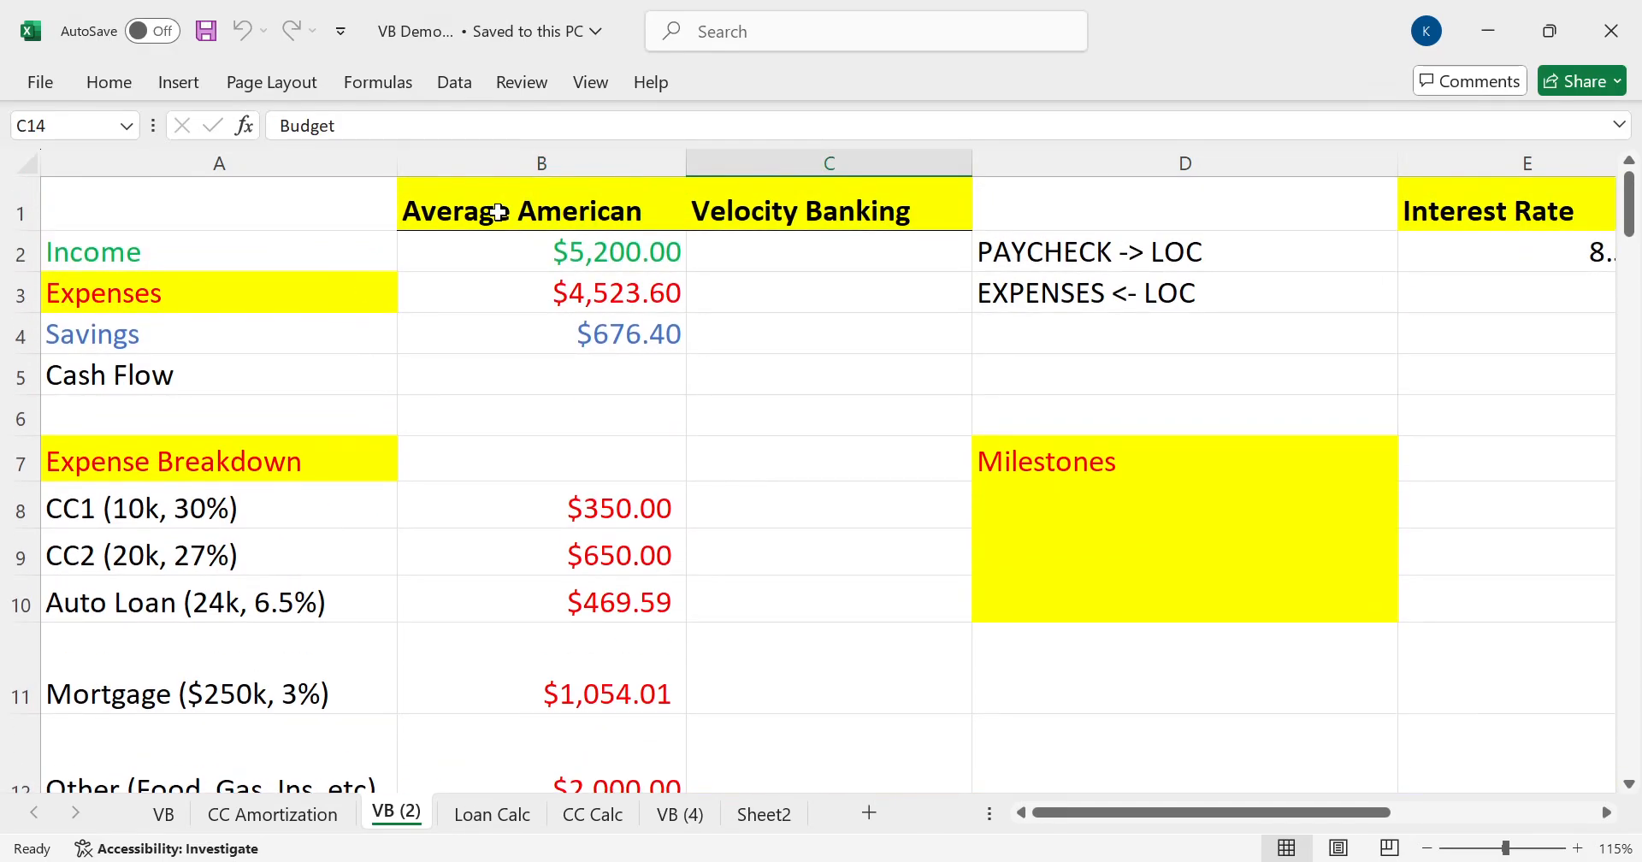
Compare the Average American and Velocity Banking columns by selecting each whole column
left_click(510, 163)
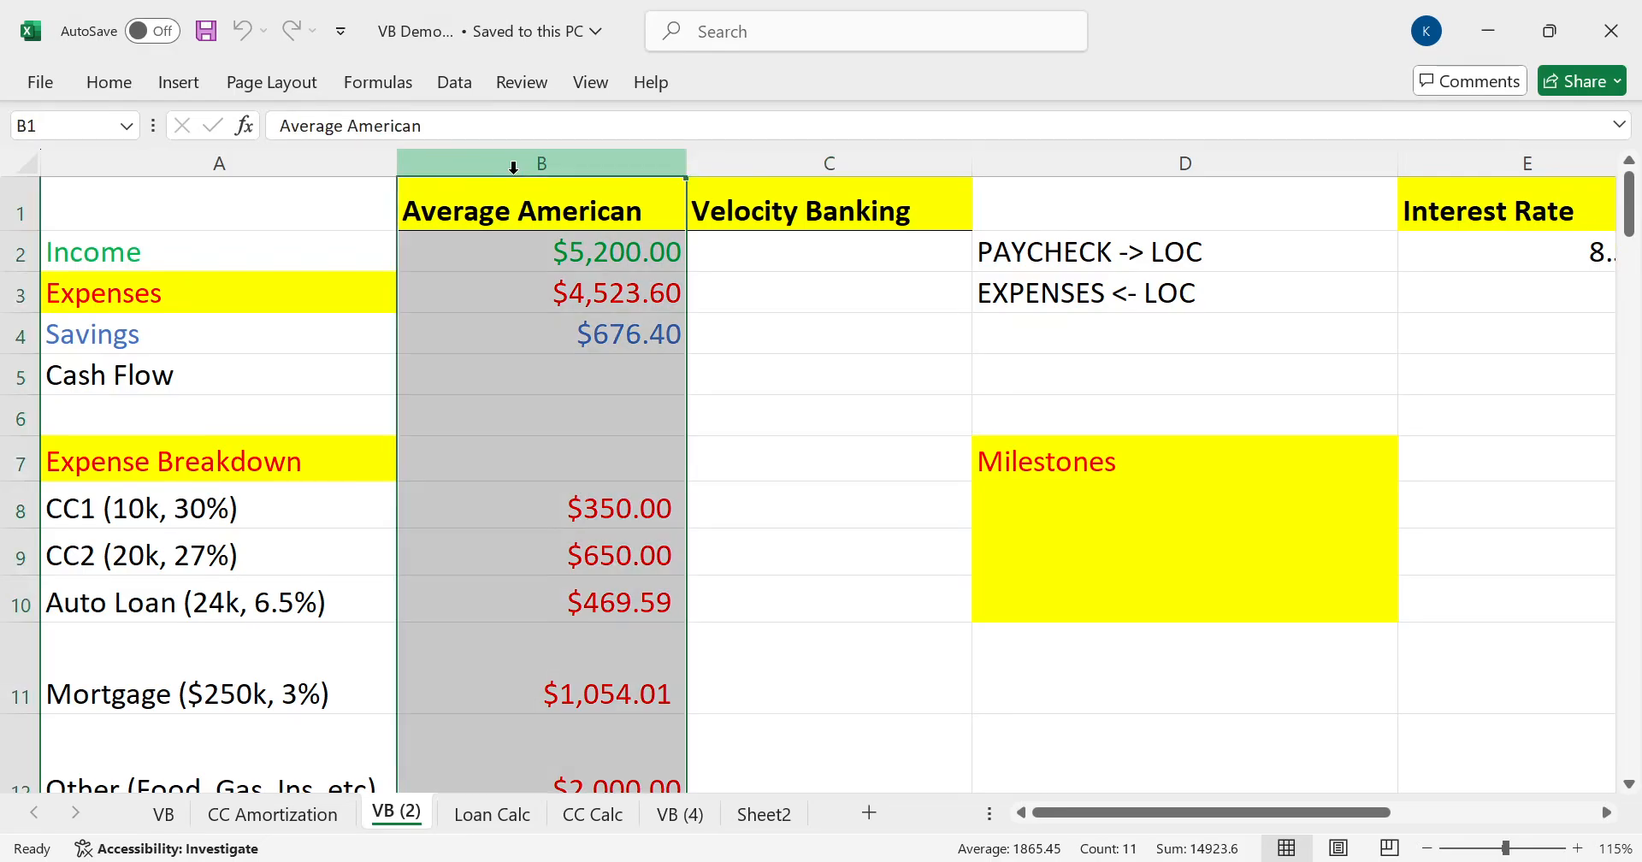
left_click(804, 156)
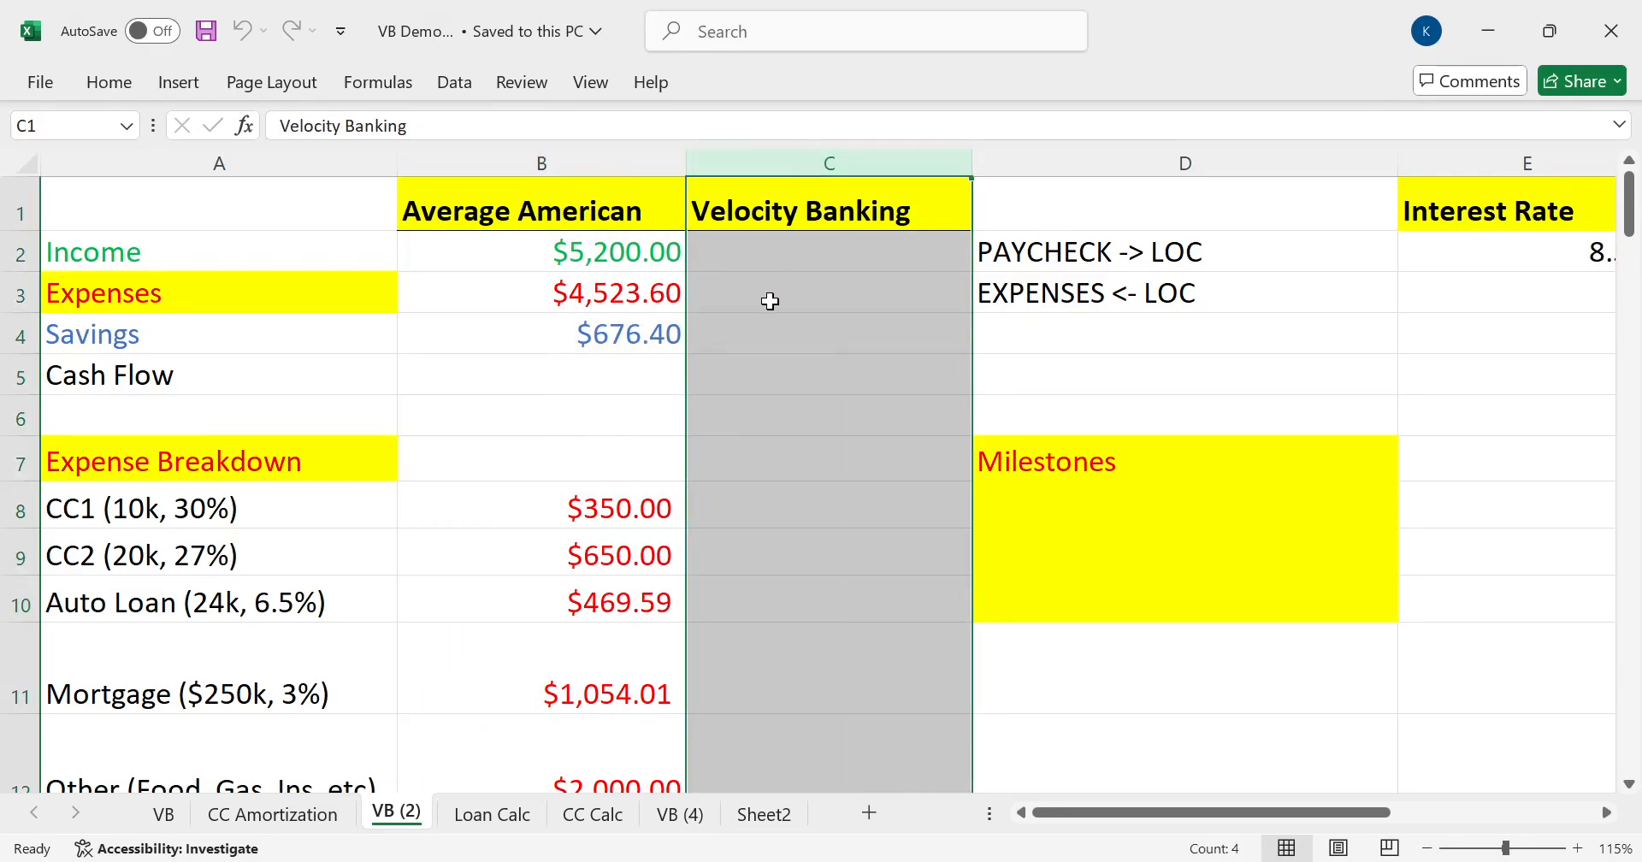
left_click(565, 144)
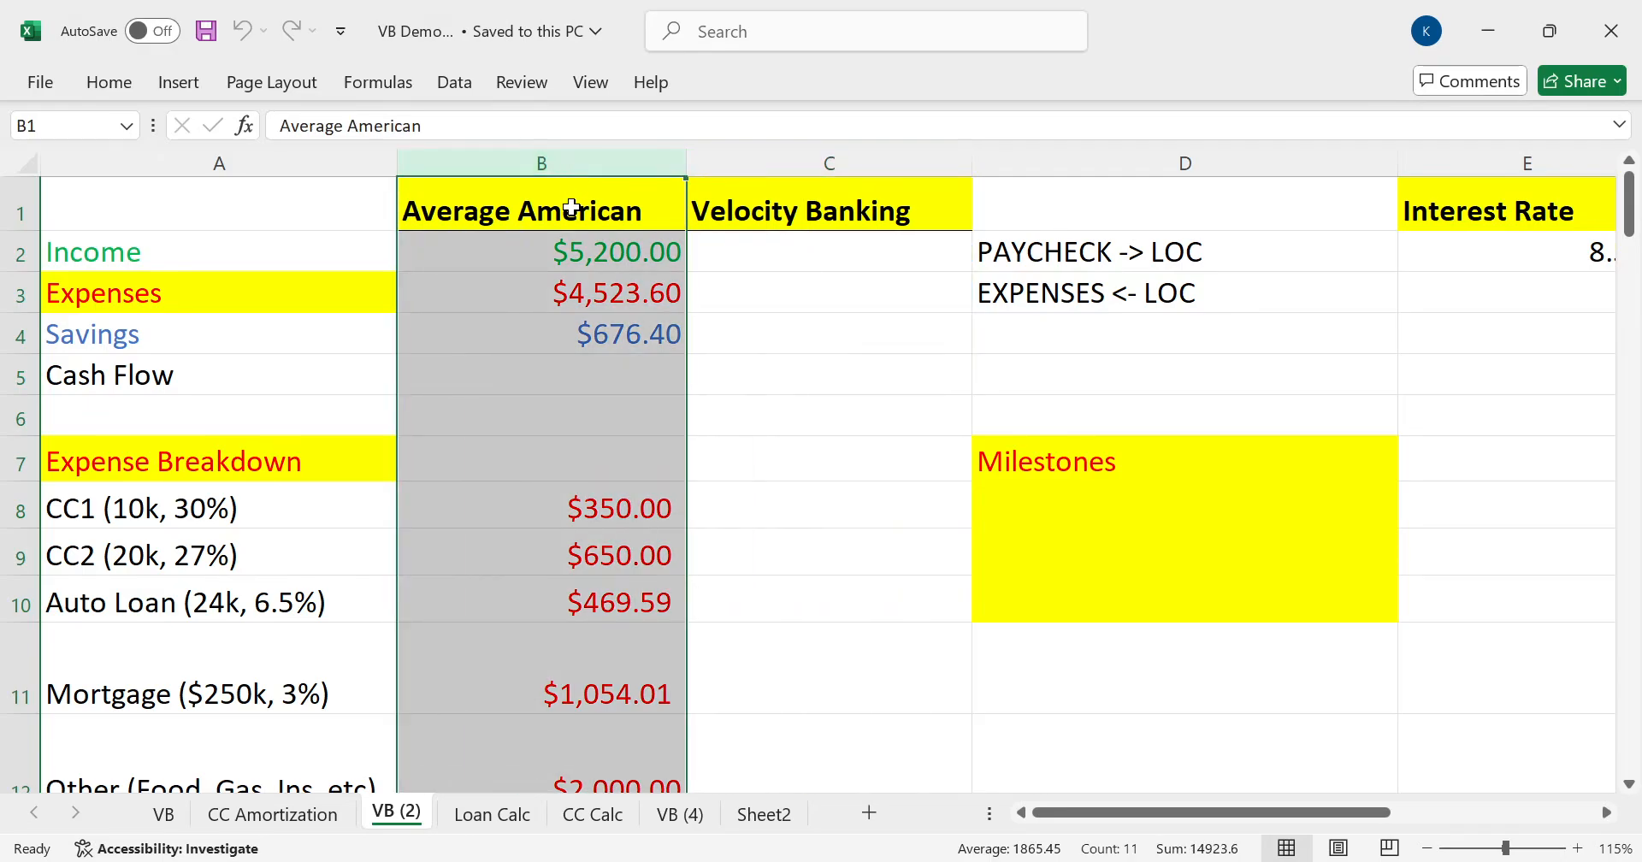
Copy the Average American income from B2 into the Velocity Banking column at C2
left_click(561, 335)
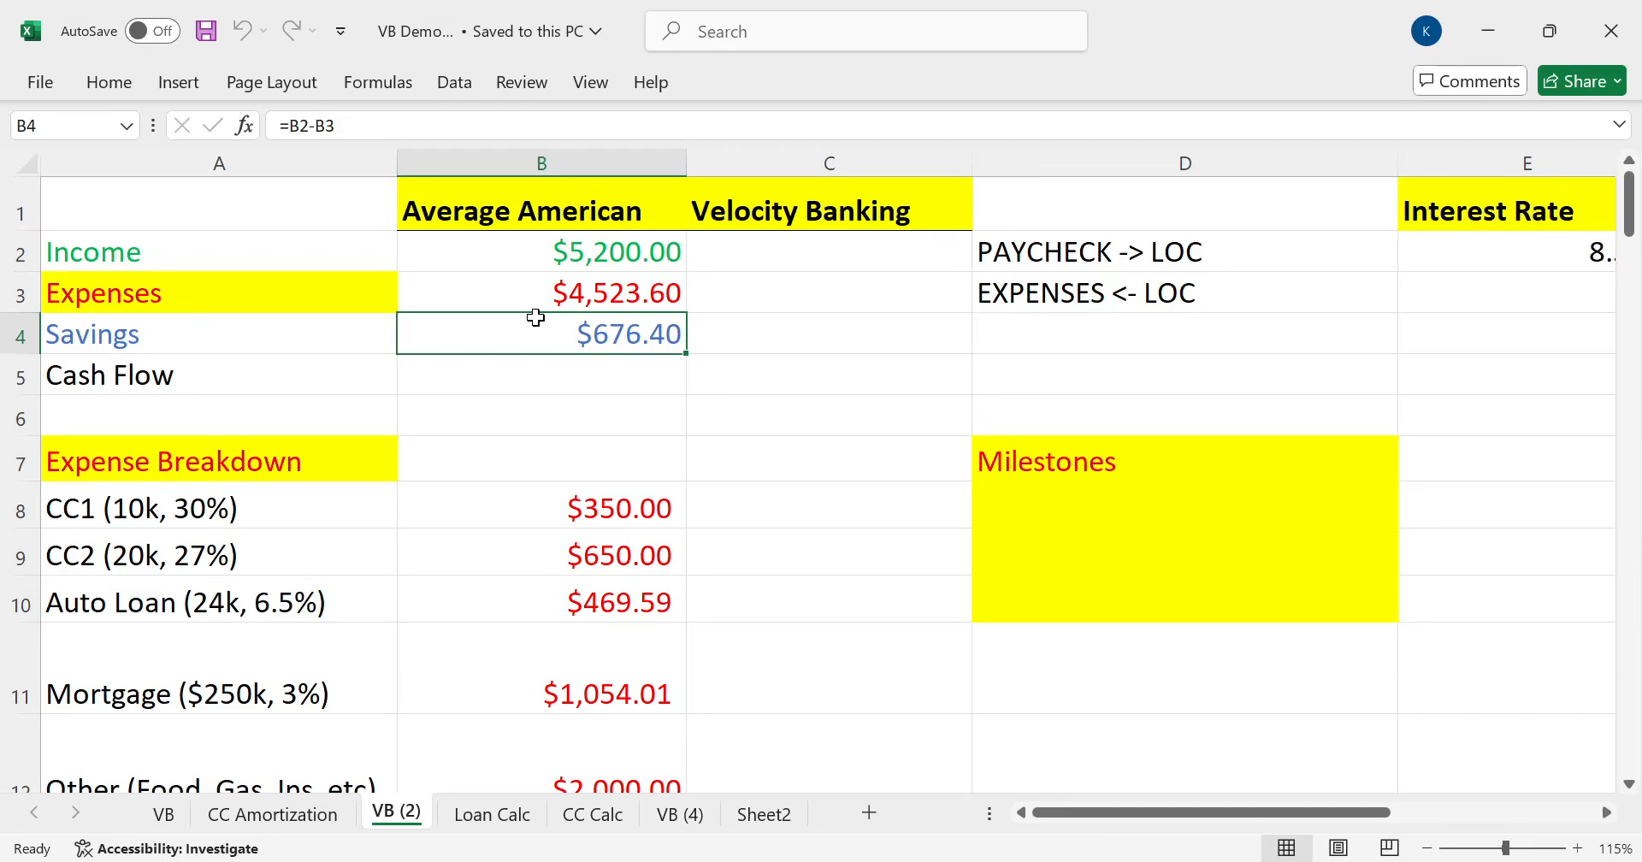
key("Up")
key("Up")
key("ctrl+c")
key("Right")
key("Left")
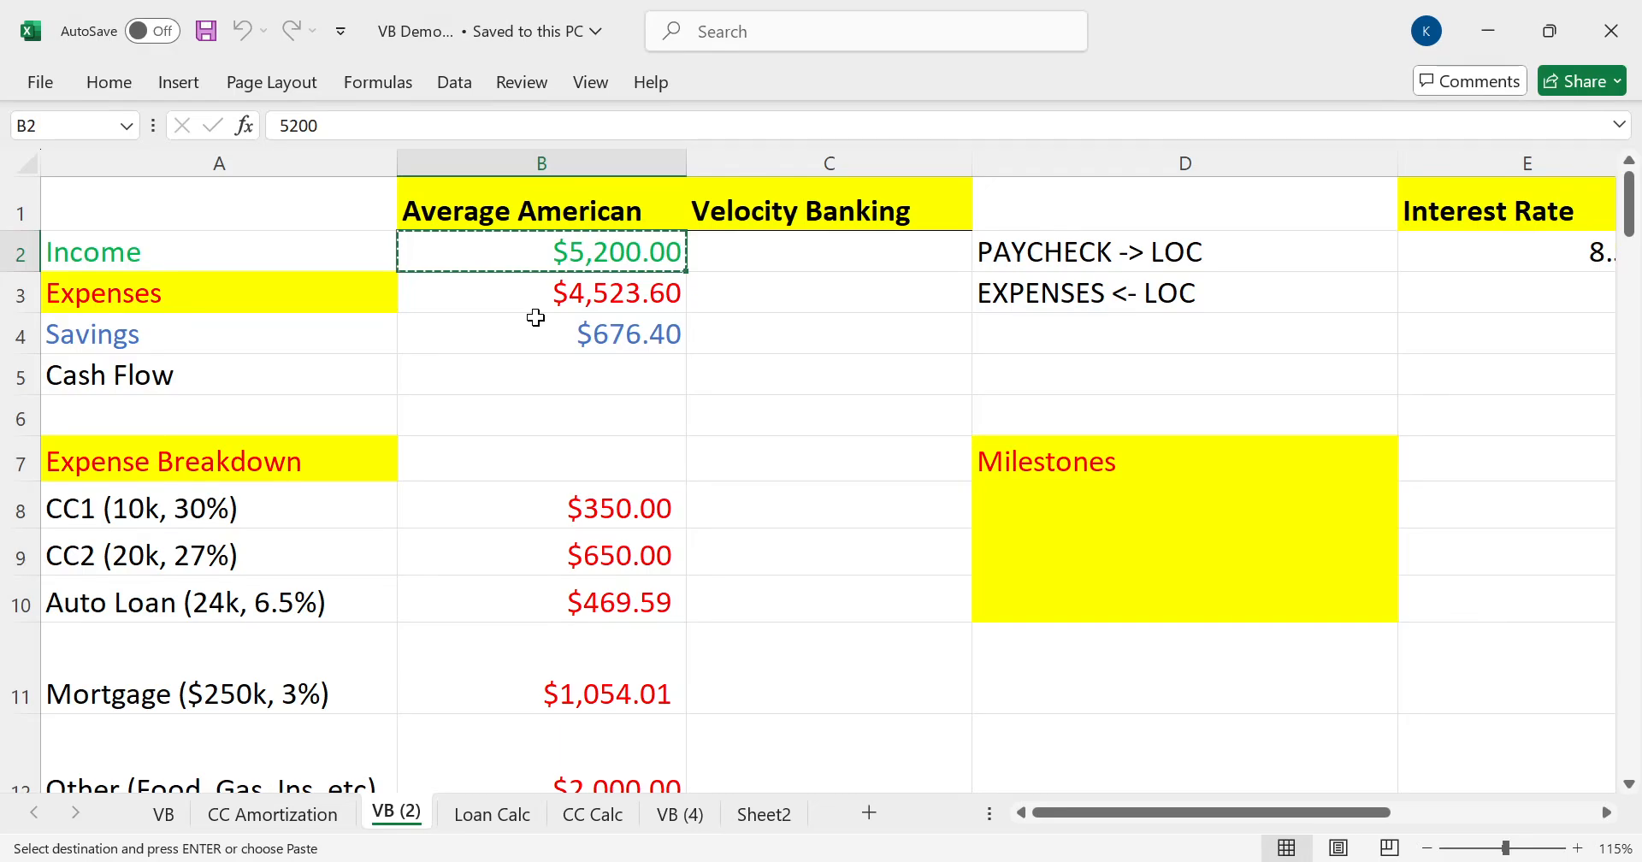
key("Right")
key("ctrl+v")
Set the Velocity Banking savings in C4 to 0
key("Down")
key("Down")
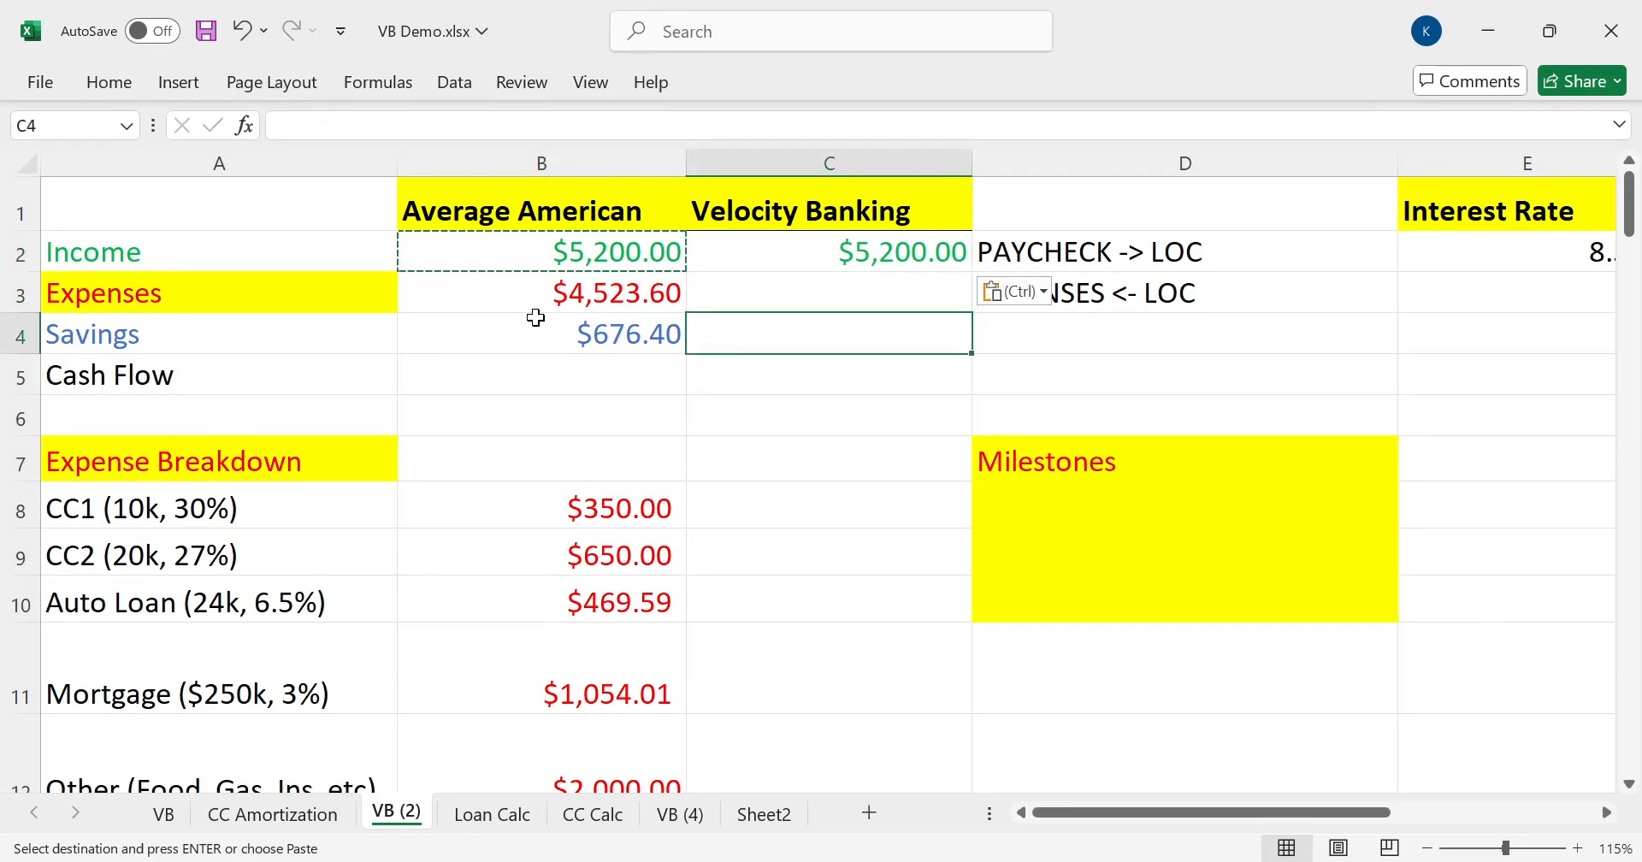
type("0")
key("Return")
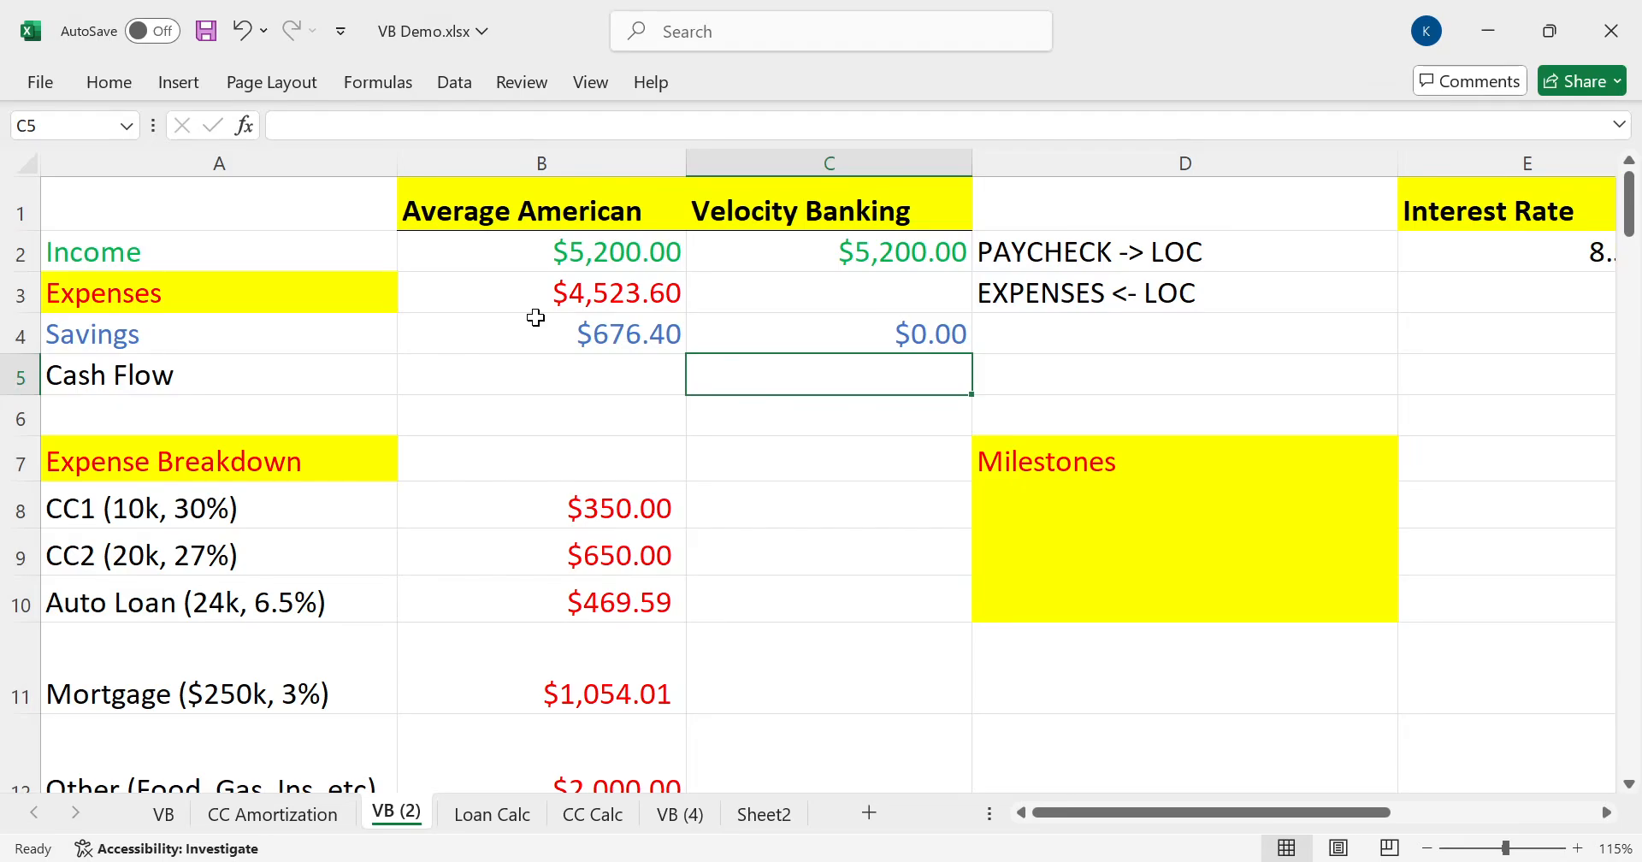
key("Down")
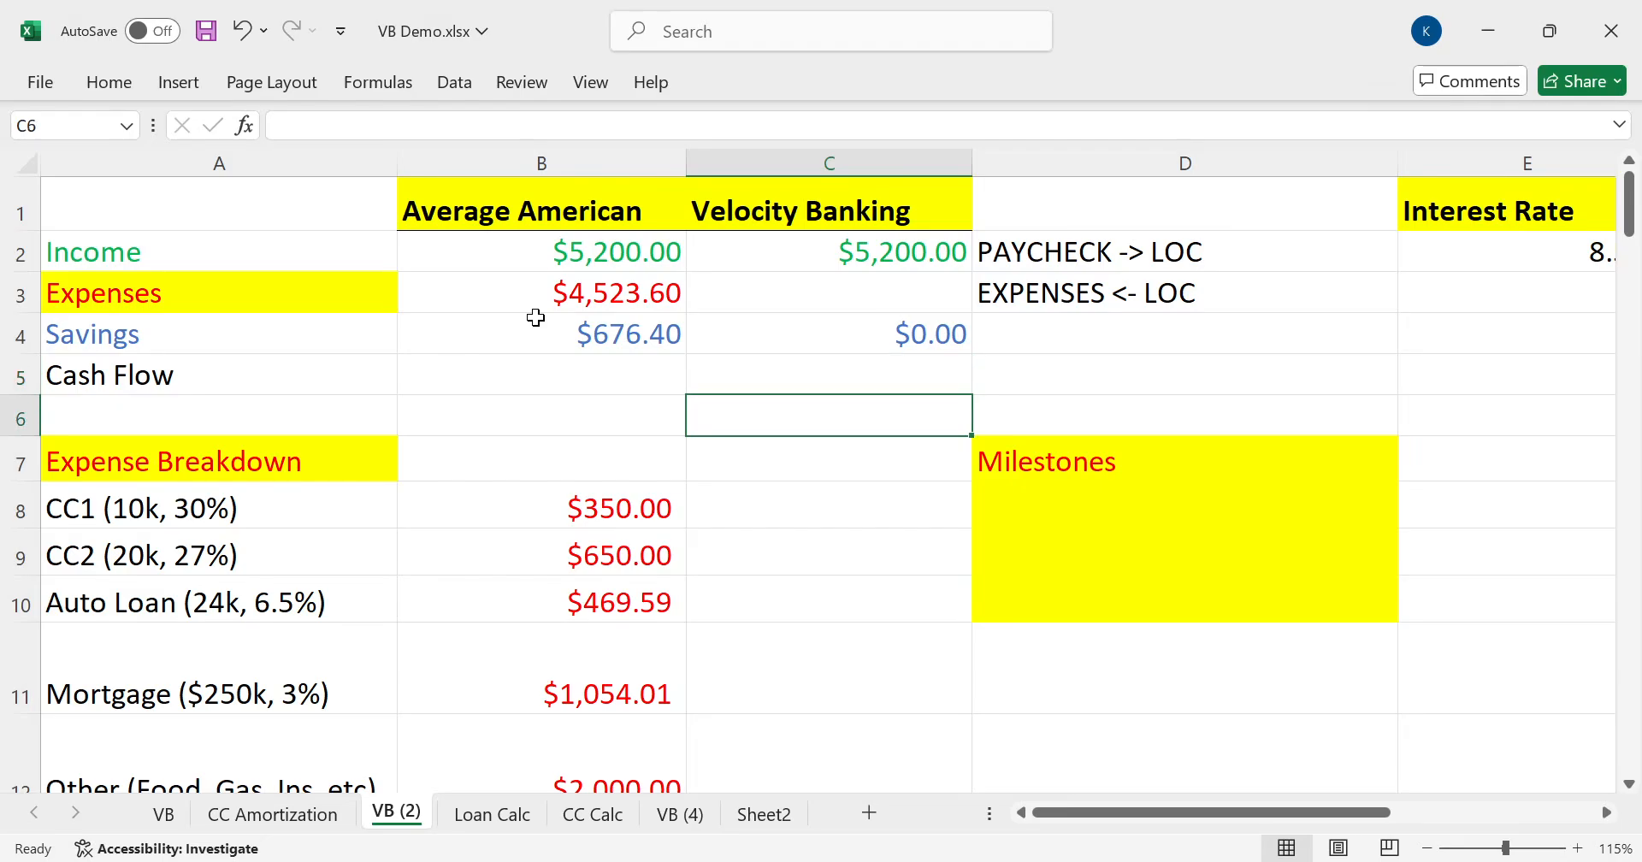
Copy the Average American expenses formula from B3 into the Velocity Banking column at C3
key("Up")
key("Up")
key("Up")
key("Left")
key("ctrl+c")
key("Right")
key("ctrl+v")
key("Down")
Copy the five expense breakdown amounts in B8:B12 into the Velocity Banking column, starting at C8
key("Left")
key("Down")
key("Down")
key("Down")
key("Down")
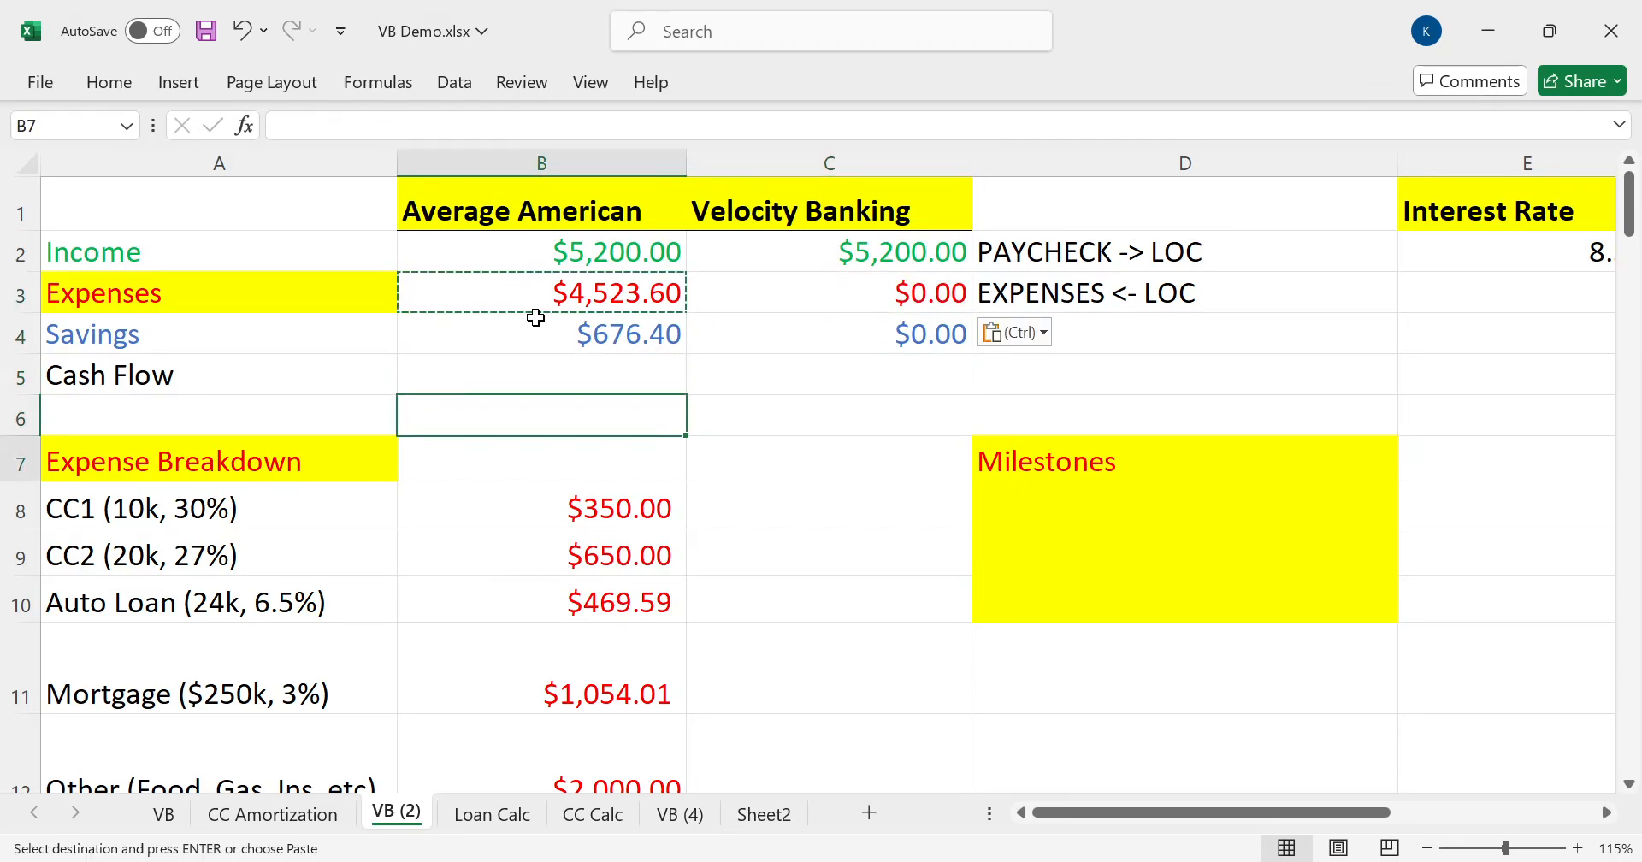
key("shift+Down")
key("shift+Down")
key("shift+Down")
key("shift+Down")
key("shift+Down")
key("shift+Up")
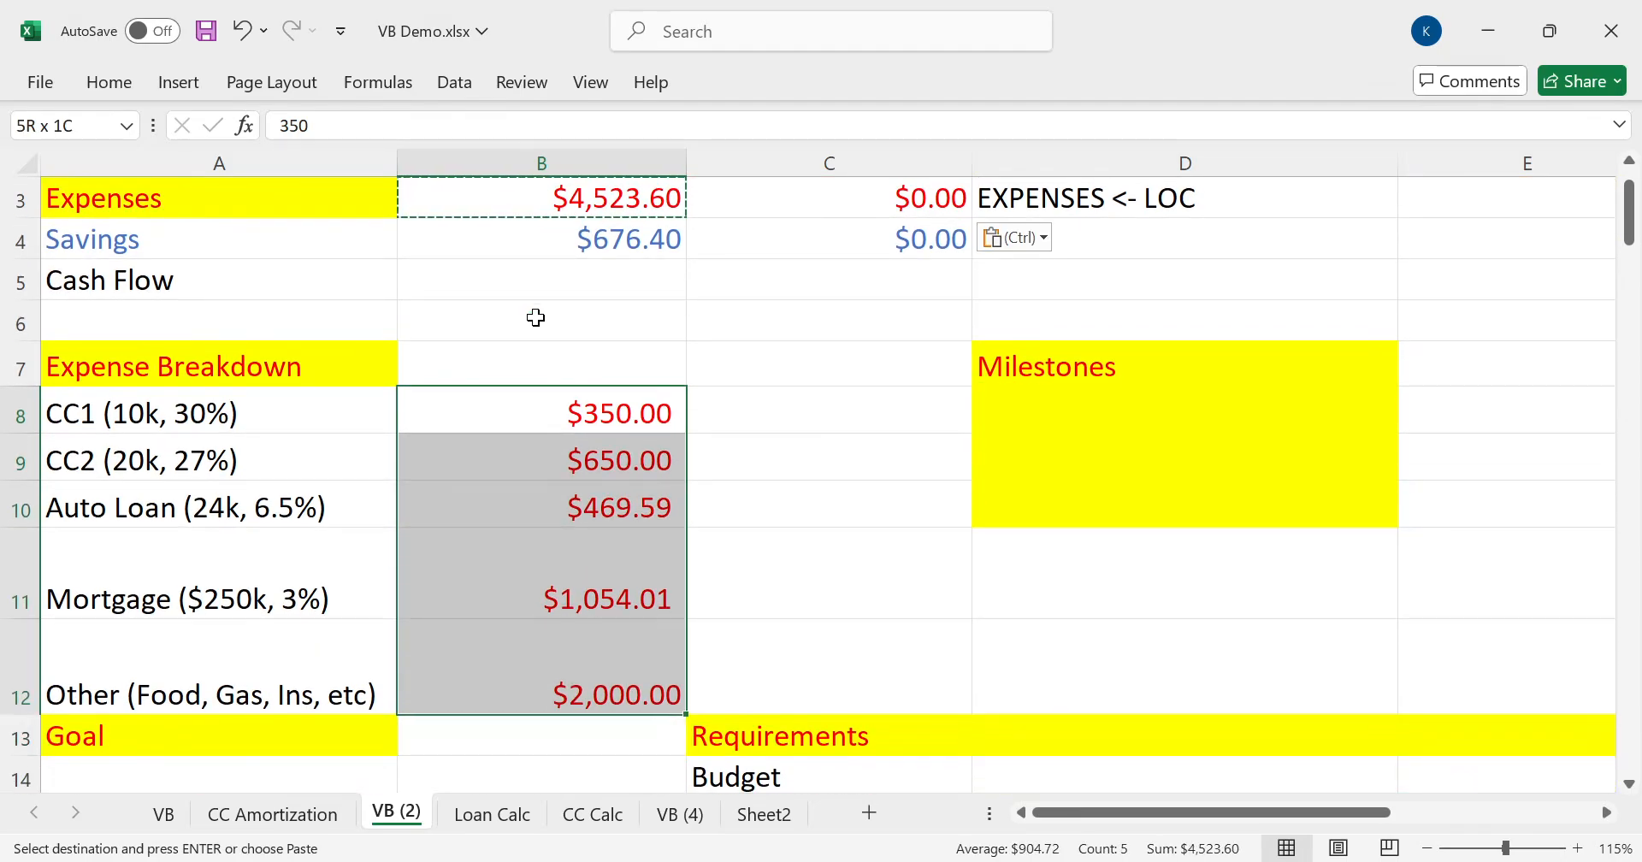
key("ctrl+c")
key("Right")
key("ctrl+v")
Calculate the Velocity Banking cash flow in C5 with the formula =C2-C3
key("Up")
key("Up")
key("Up")
key("Up")
key("Up")
key("Up")
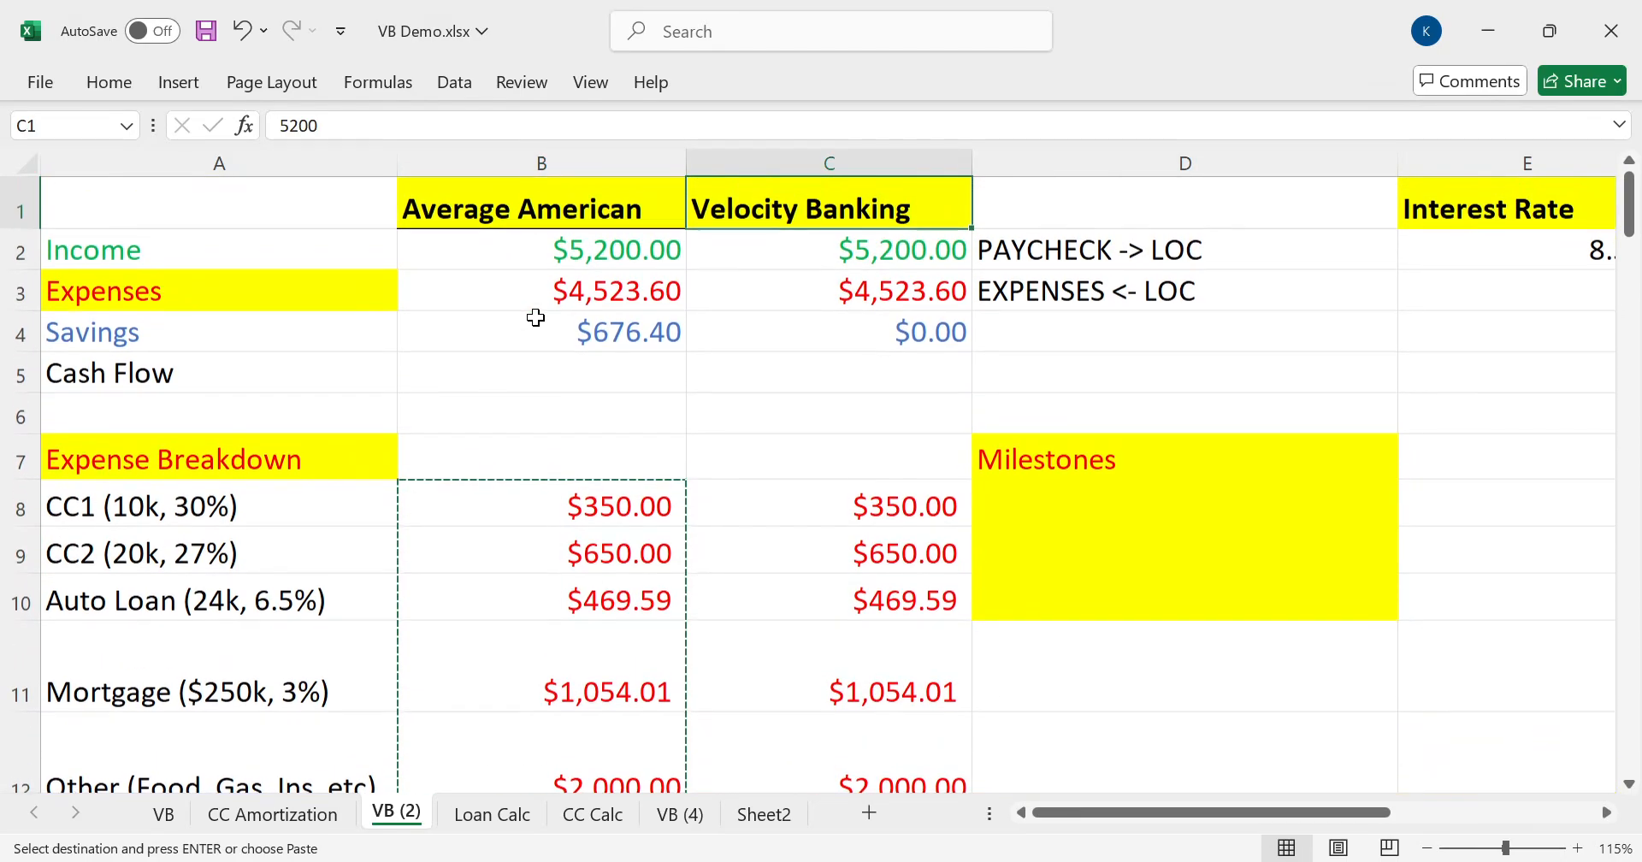
key("Down")
key("Down")
key("Down")
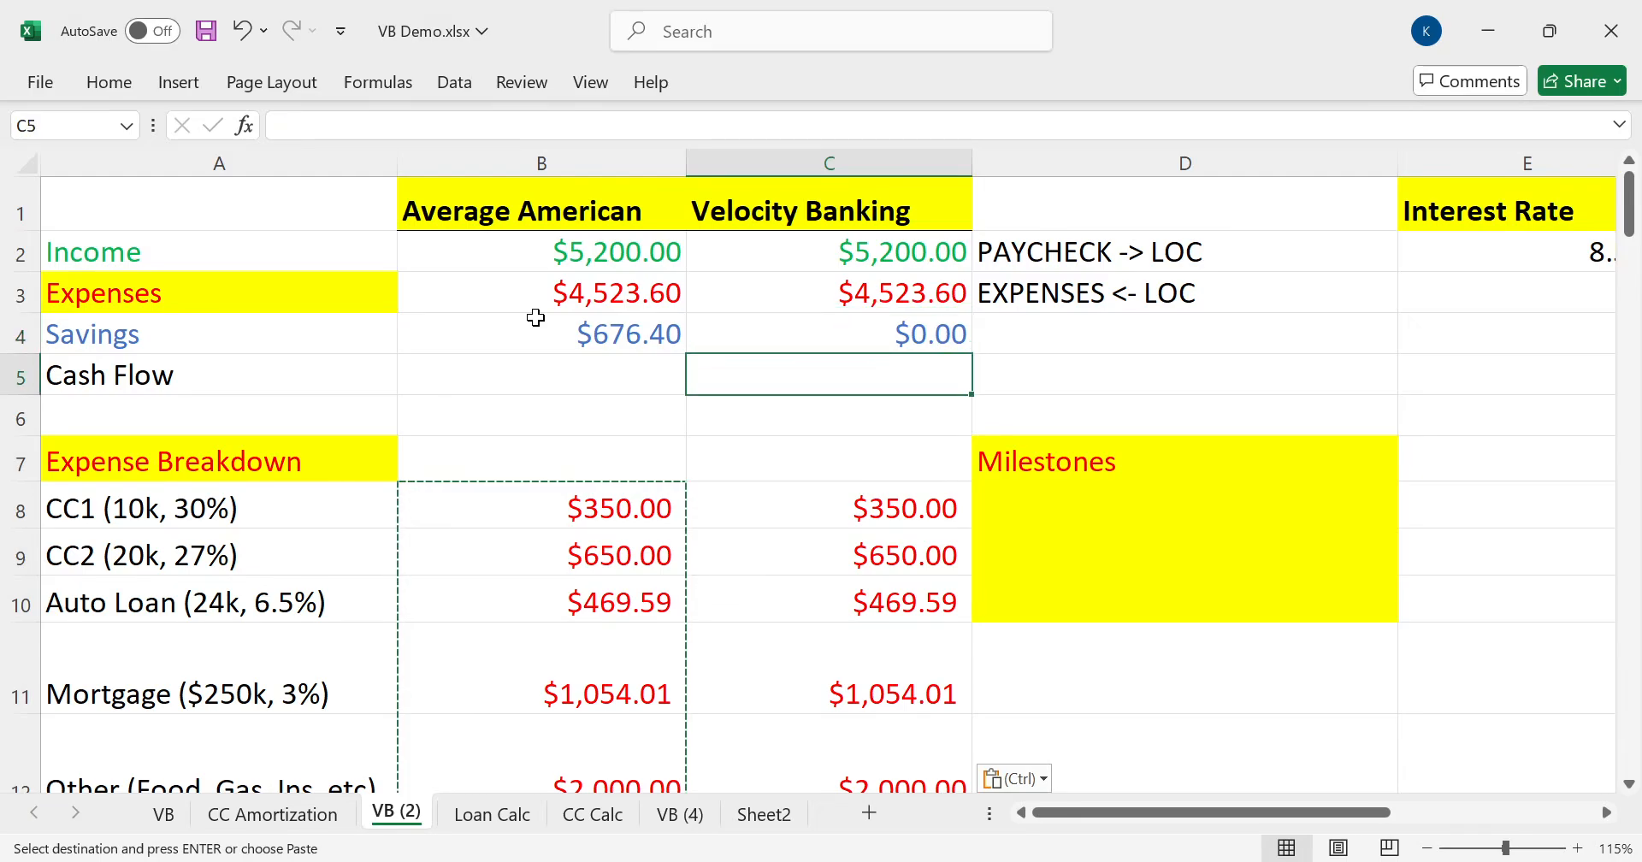
key("Escape")
type("=c2-c3")
key("Return")
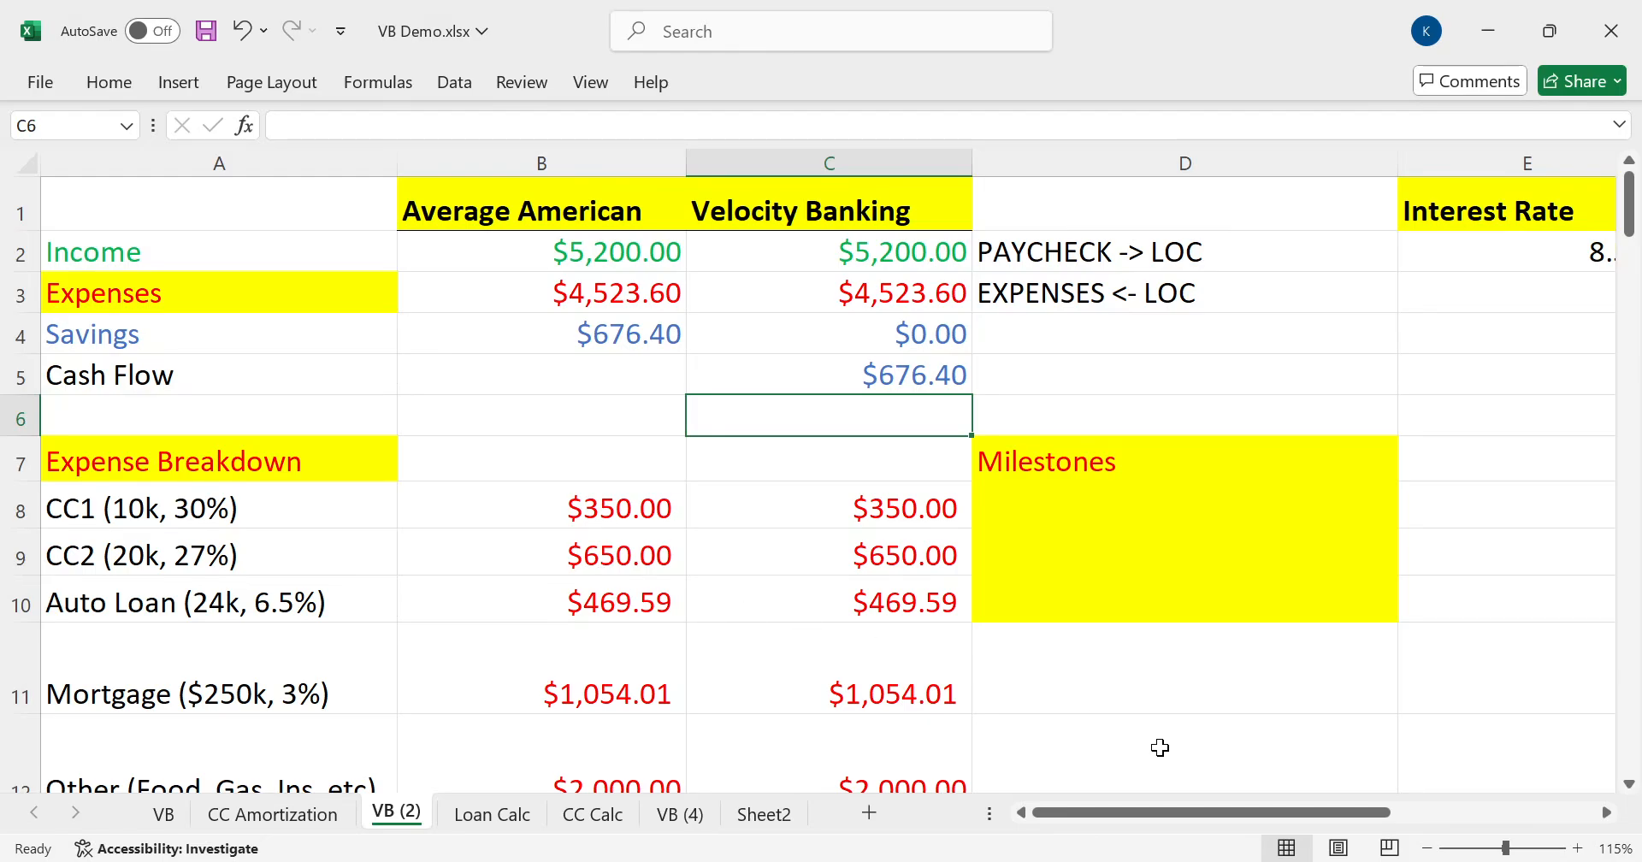
Examine the credit line details and HELOC Itemization Summary pictures on Sheet2
left_click_drag(1162, 809, 1127, 826)
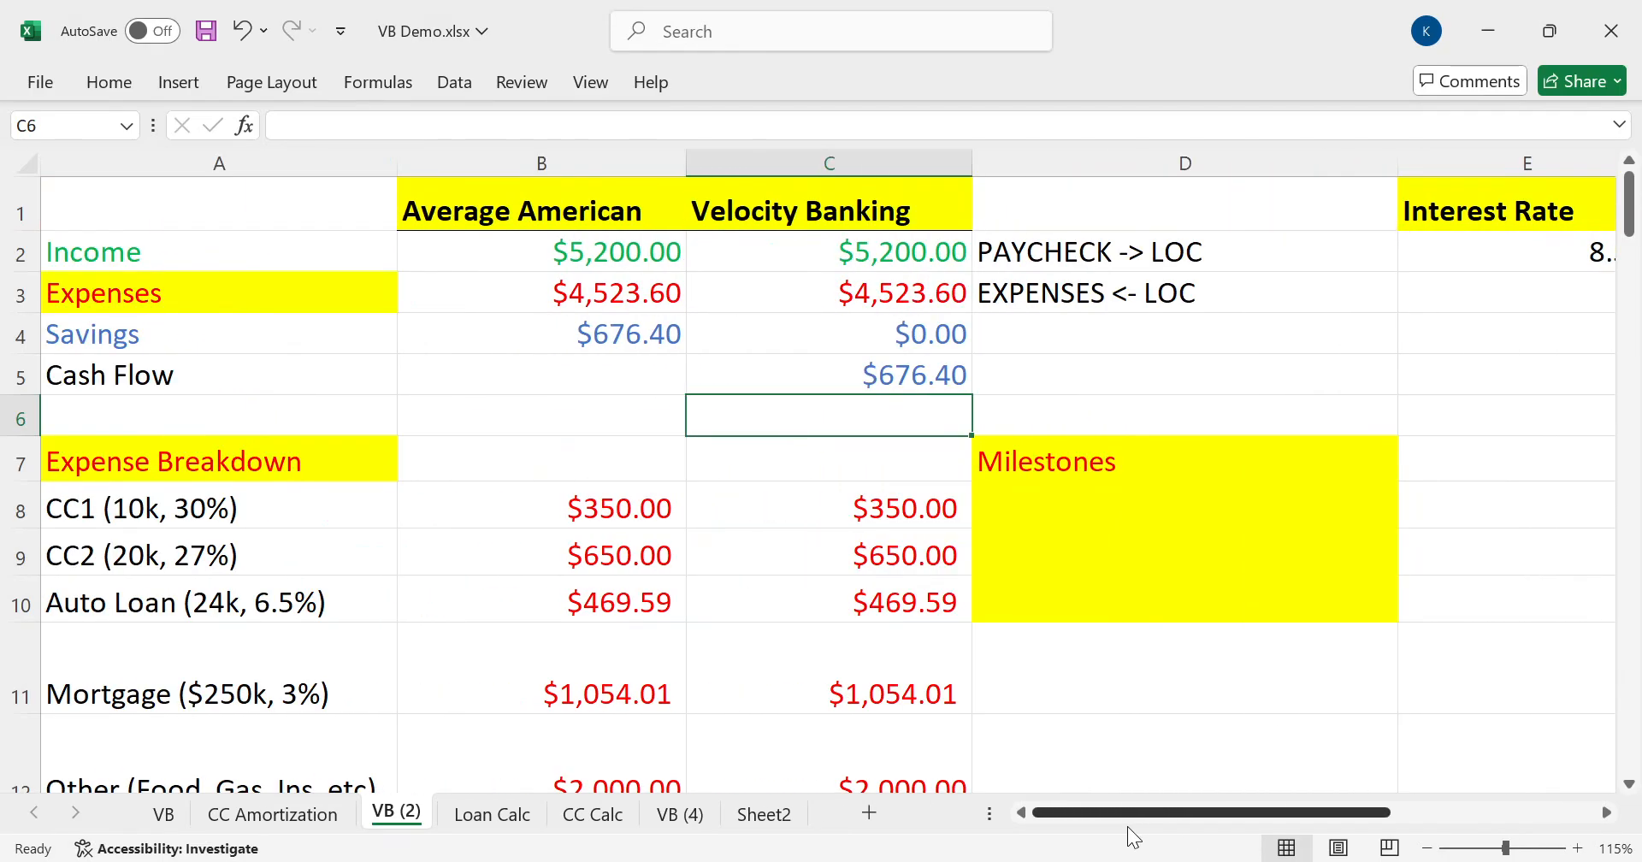
left_click(334, 556)
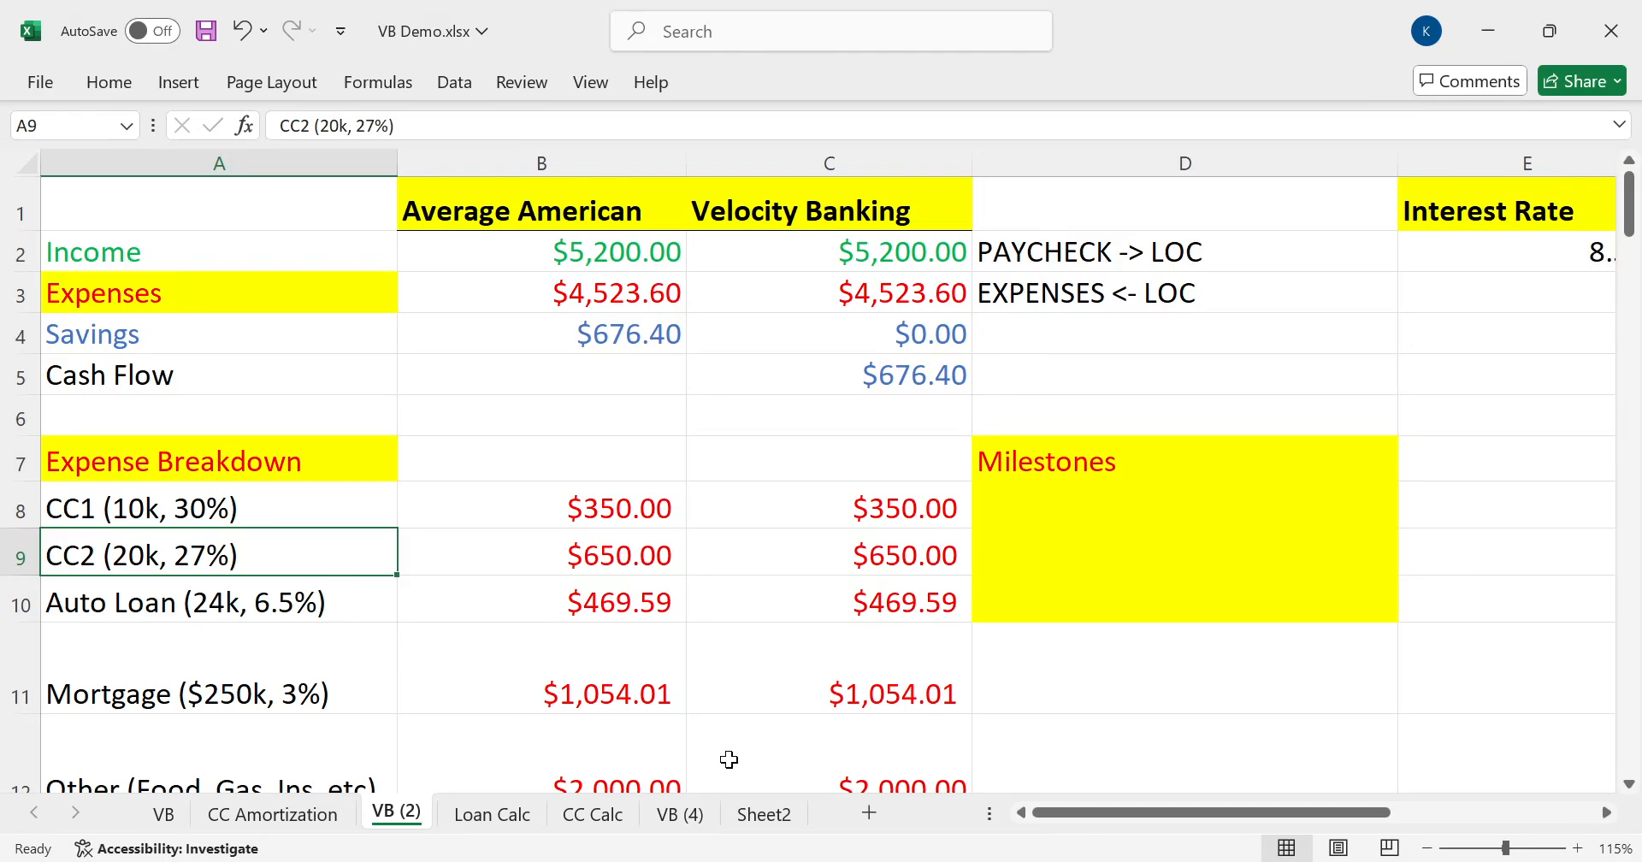
left_click(779, 816)
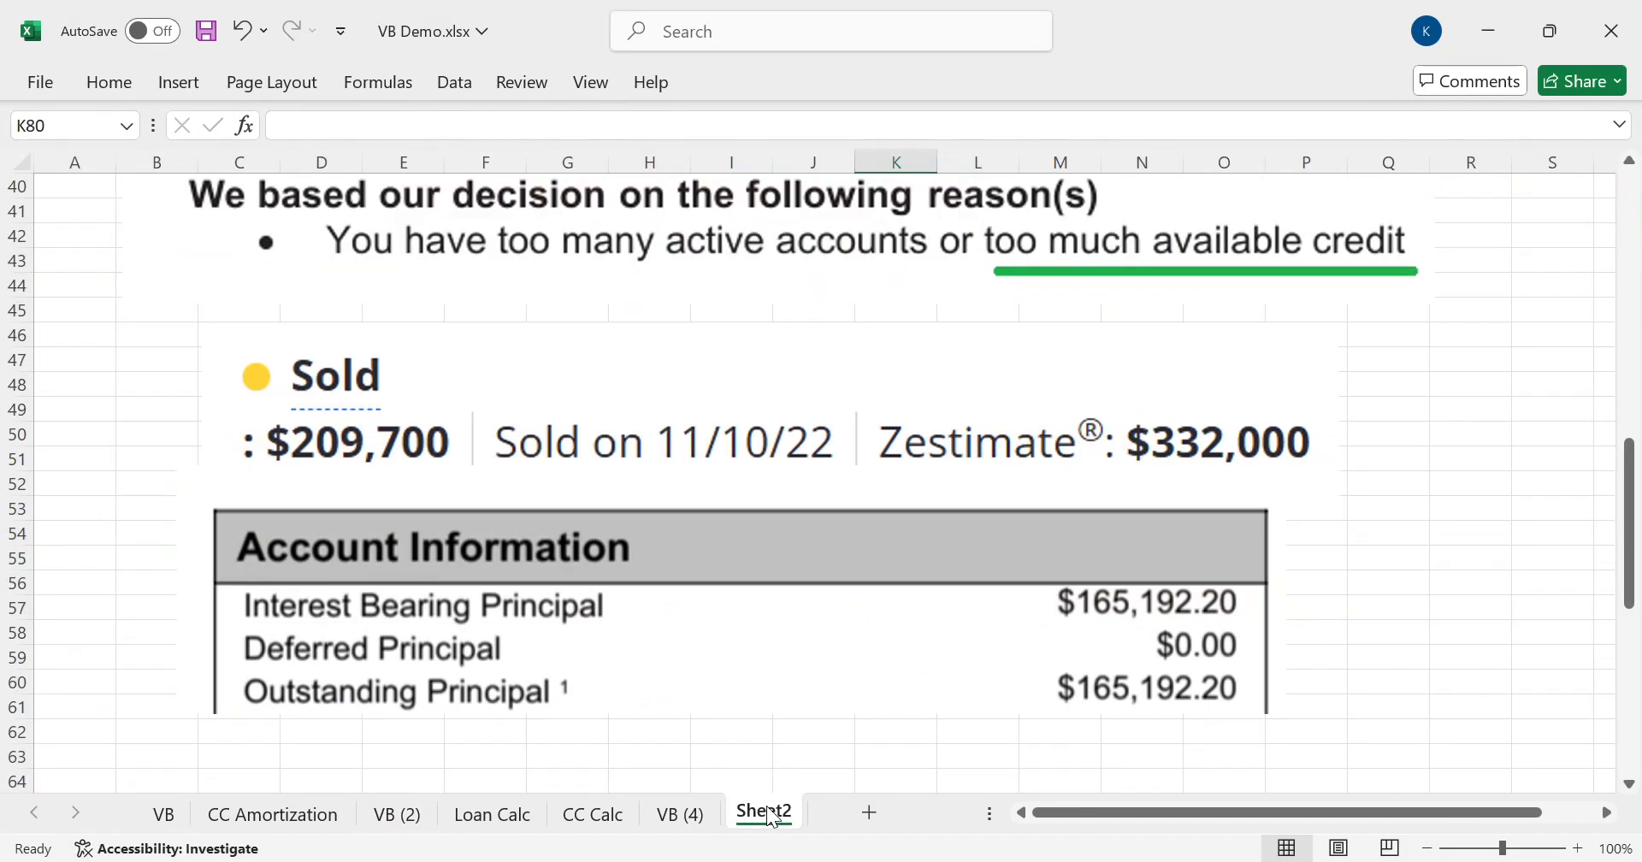
scroll(557, 660, "up", 10)
scroll(790, 560, "up", 2)
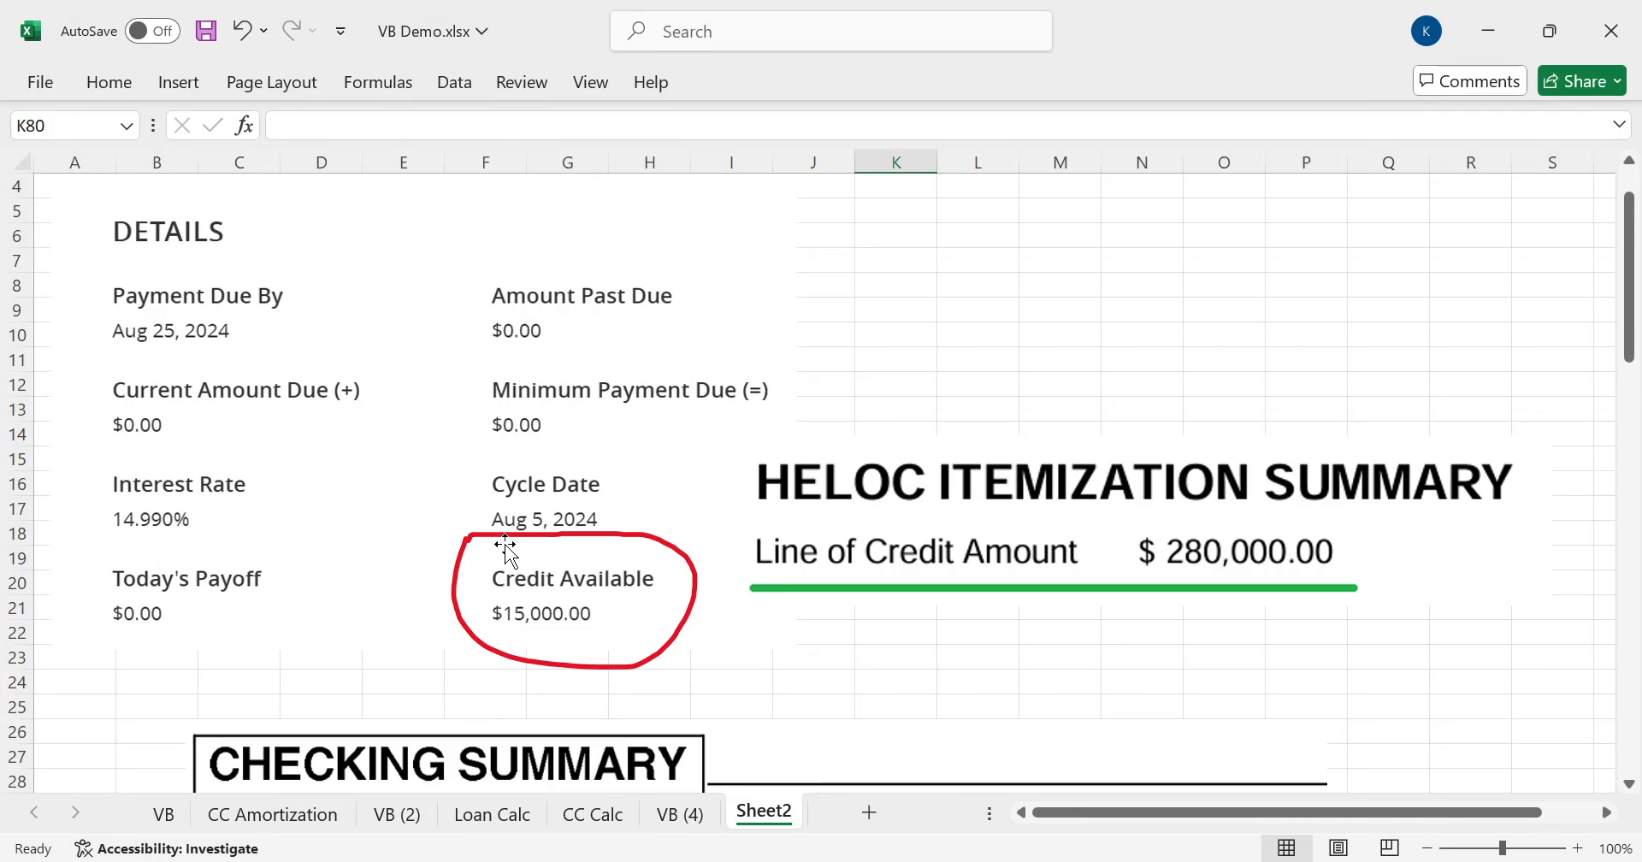
left_click(955, 544)
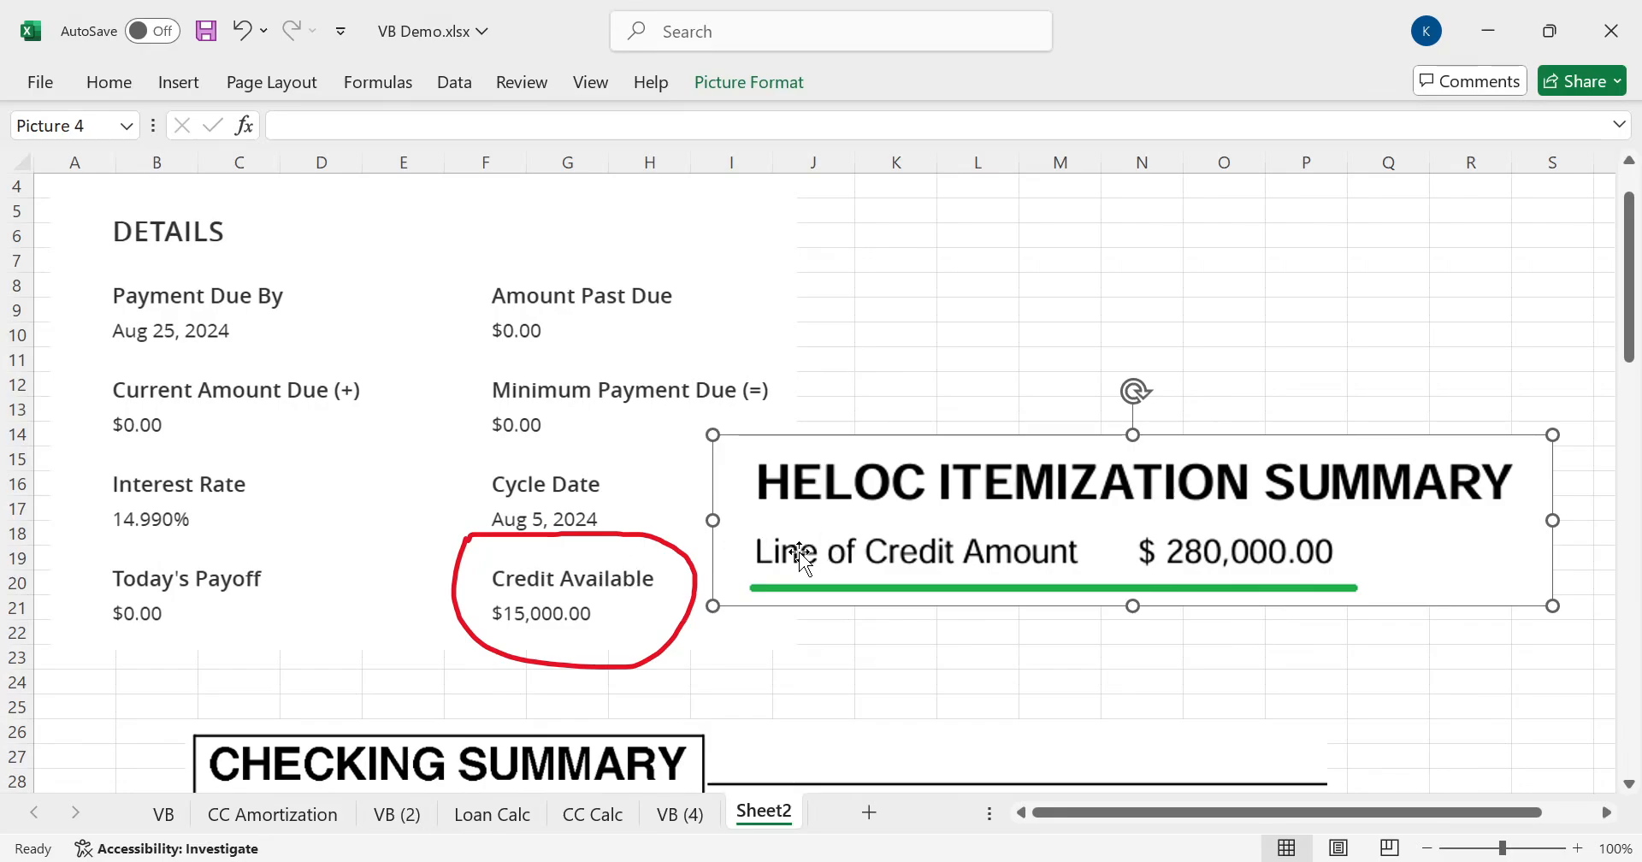
left_click(526, 493)
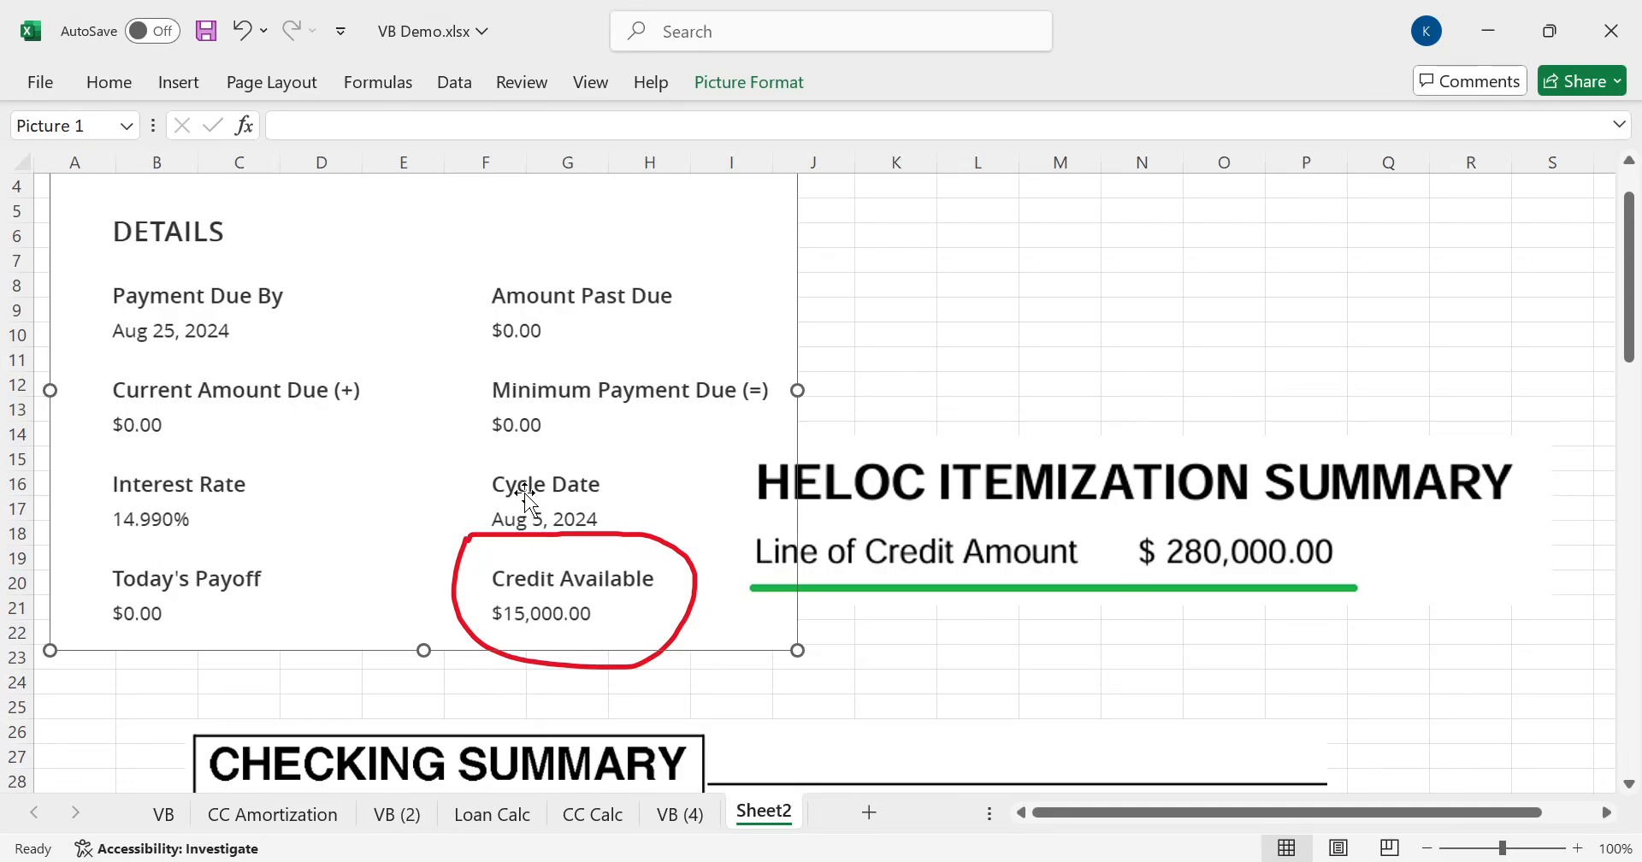
left_click(876, 513)
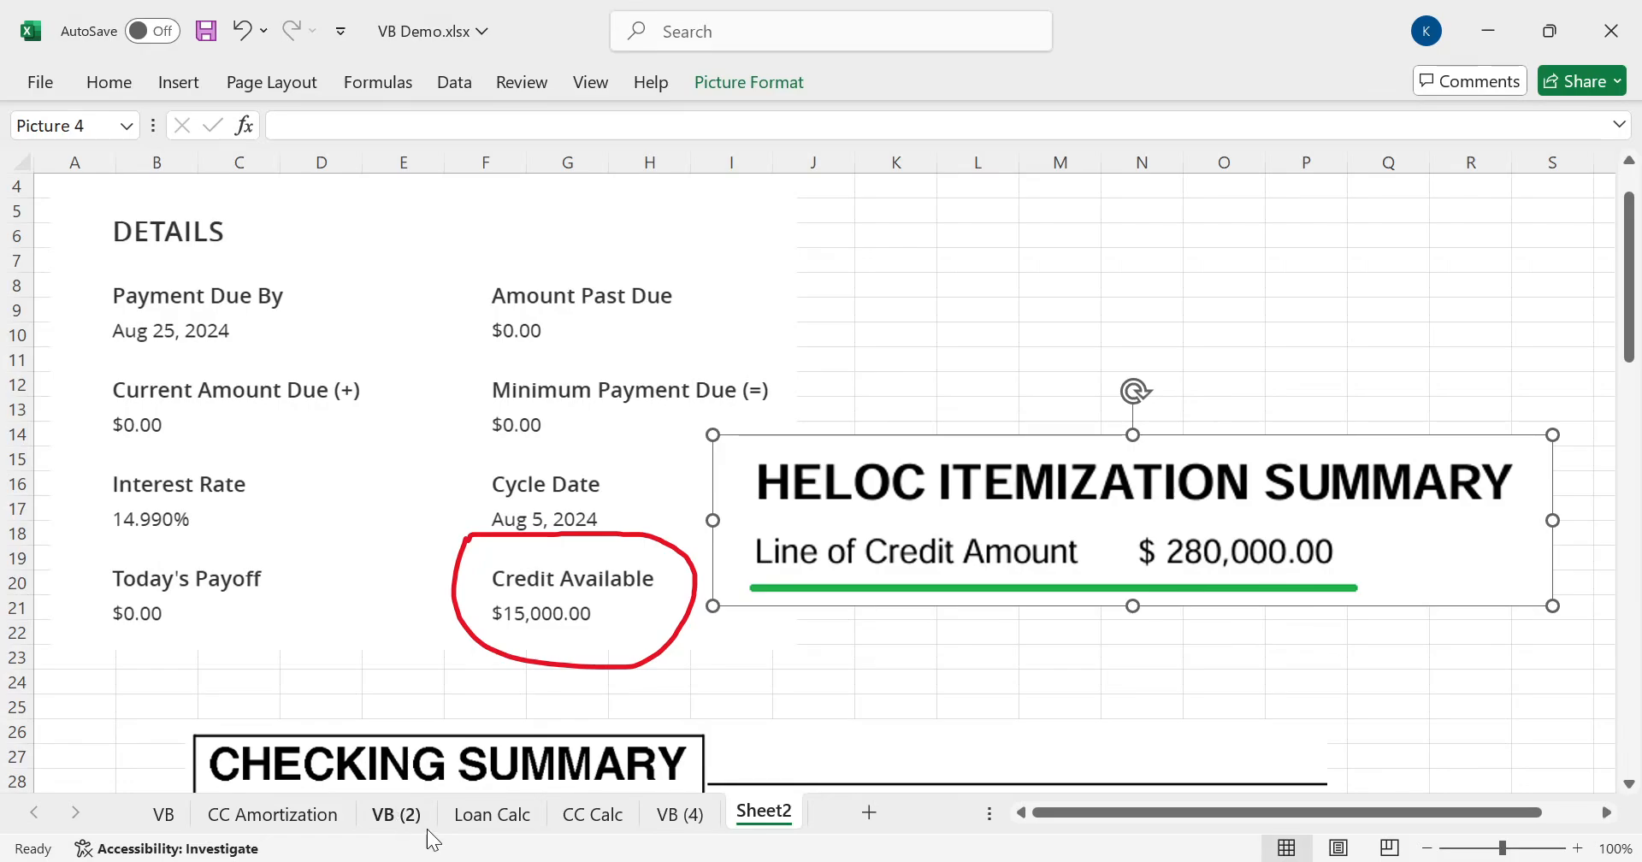
Return to the VB (2) sheet and review the CC1 (10k, 30%) debt and its monthly payment
left_click(391, 817)
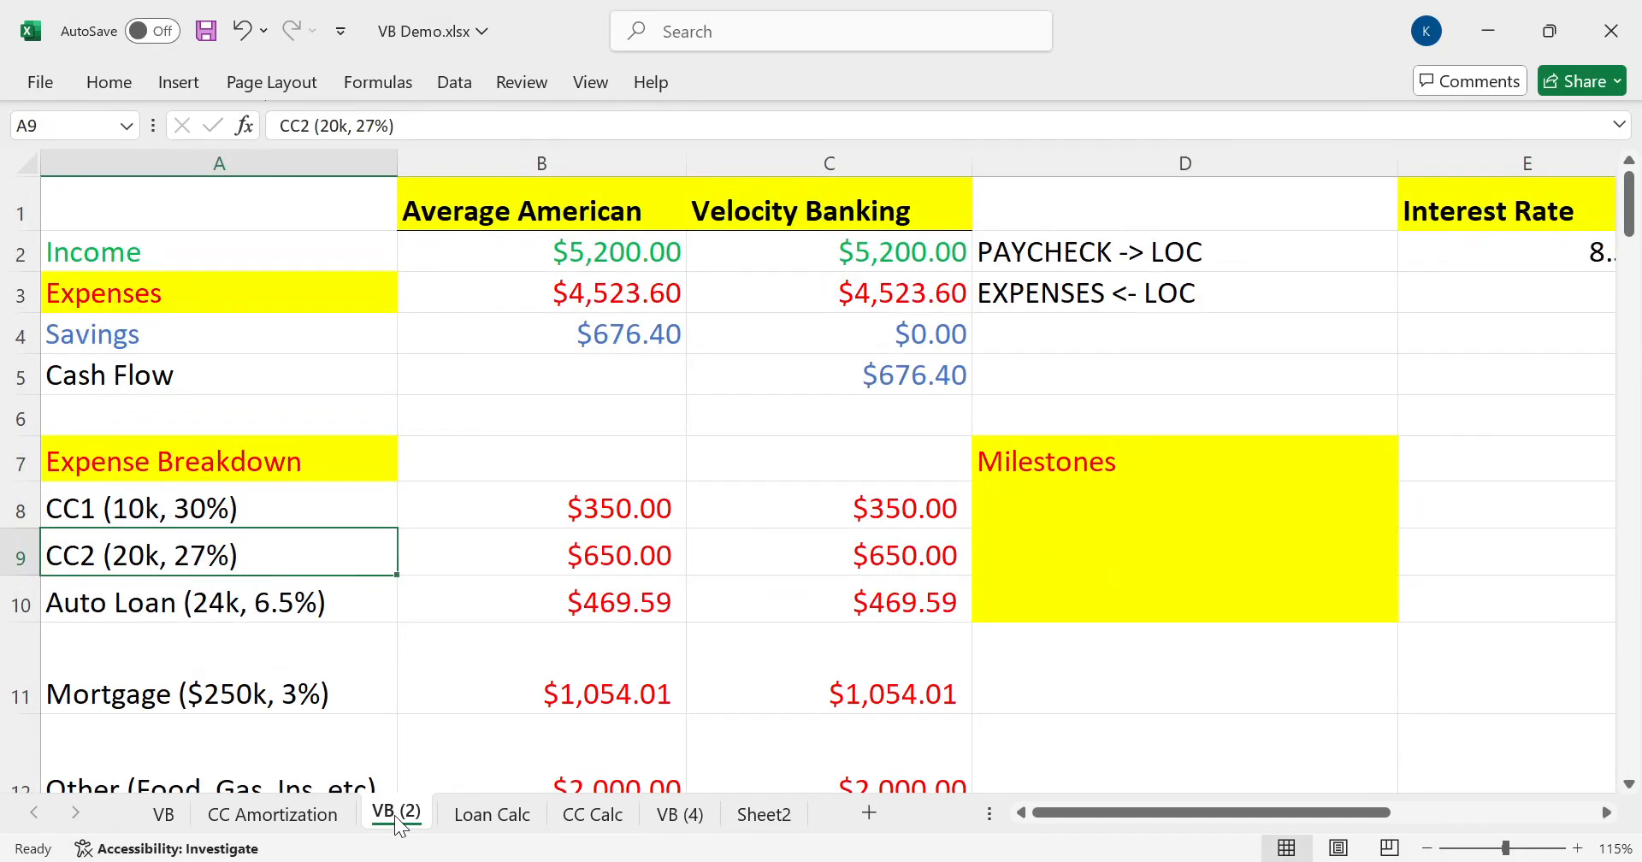
left_click(232, 508)
left_click(564, 513)
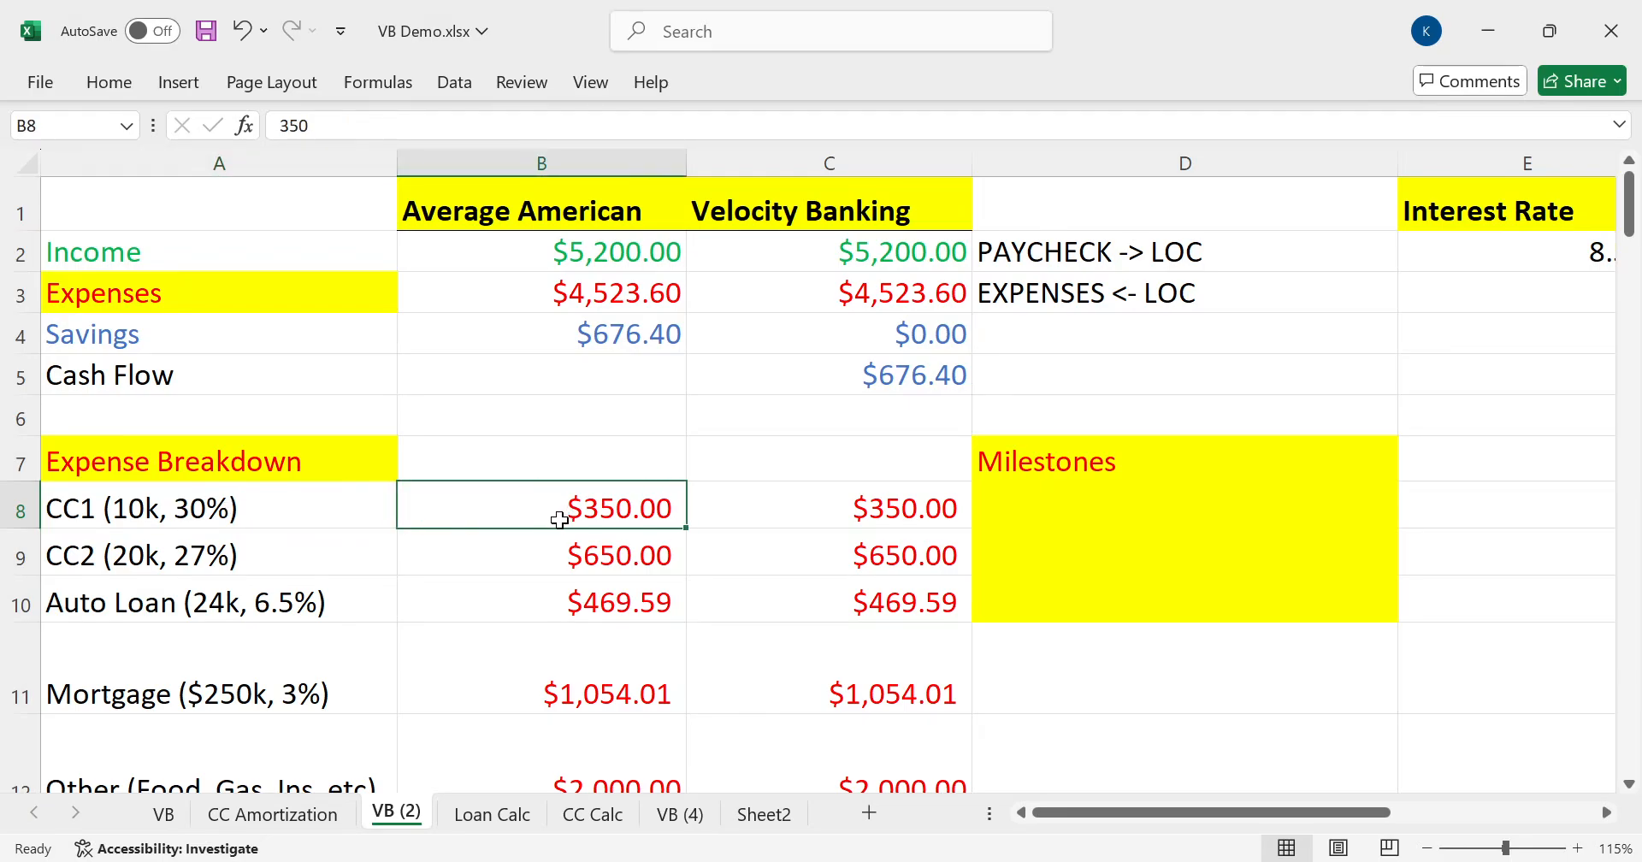
left_click(136, 515)
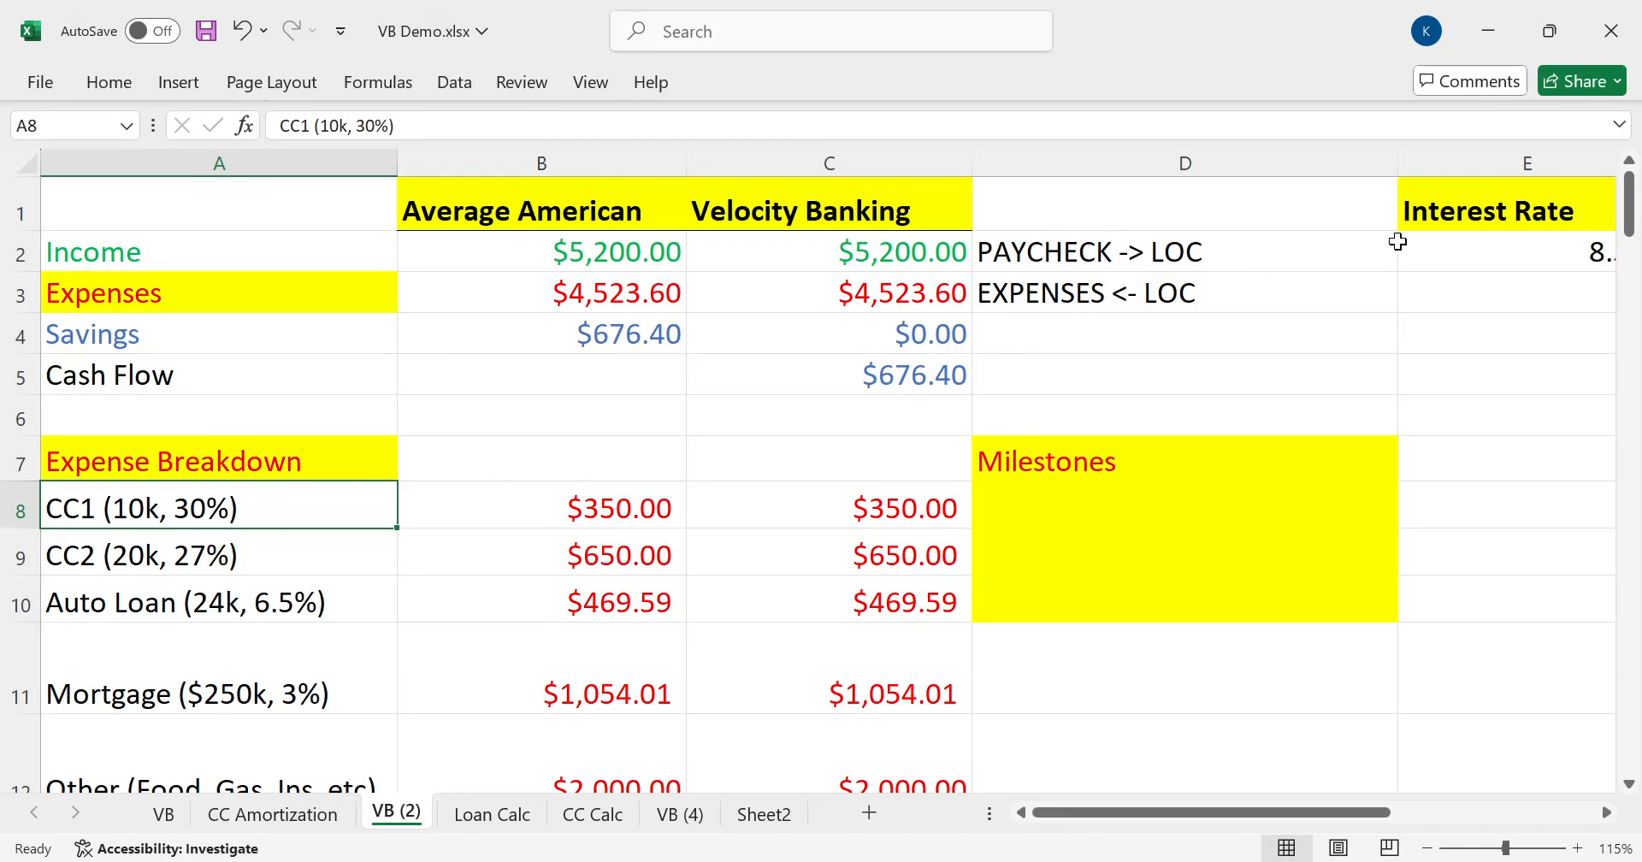
Review the line of credit's interest rate, available limit and balance cells in row 2, back to the Income label
left_click(1434, 238)
key("Right")
key("Right")
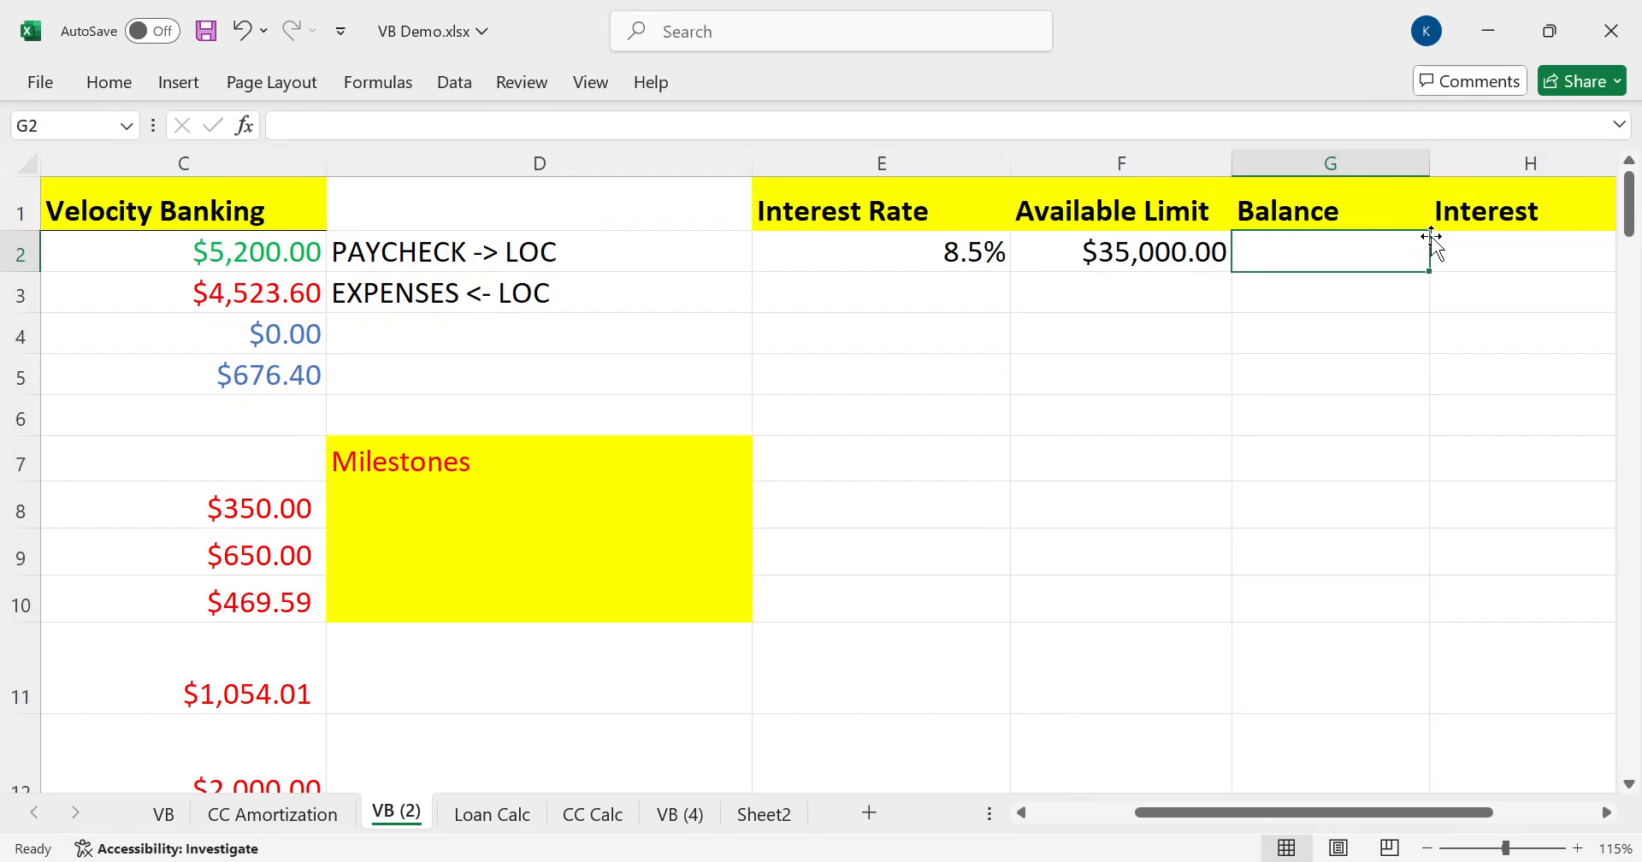
key("Left")
key("Left")
key("Left")
key("Left")
key("Left")
key("Left")
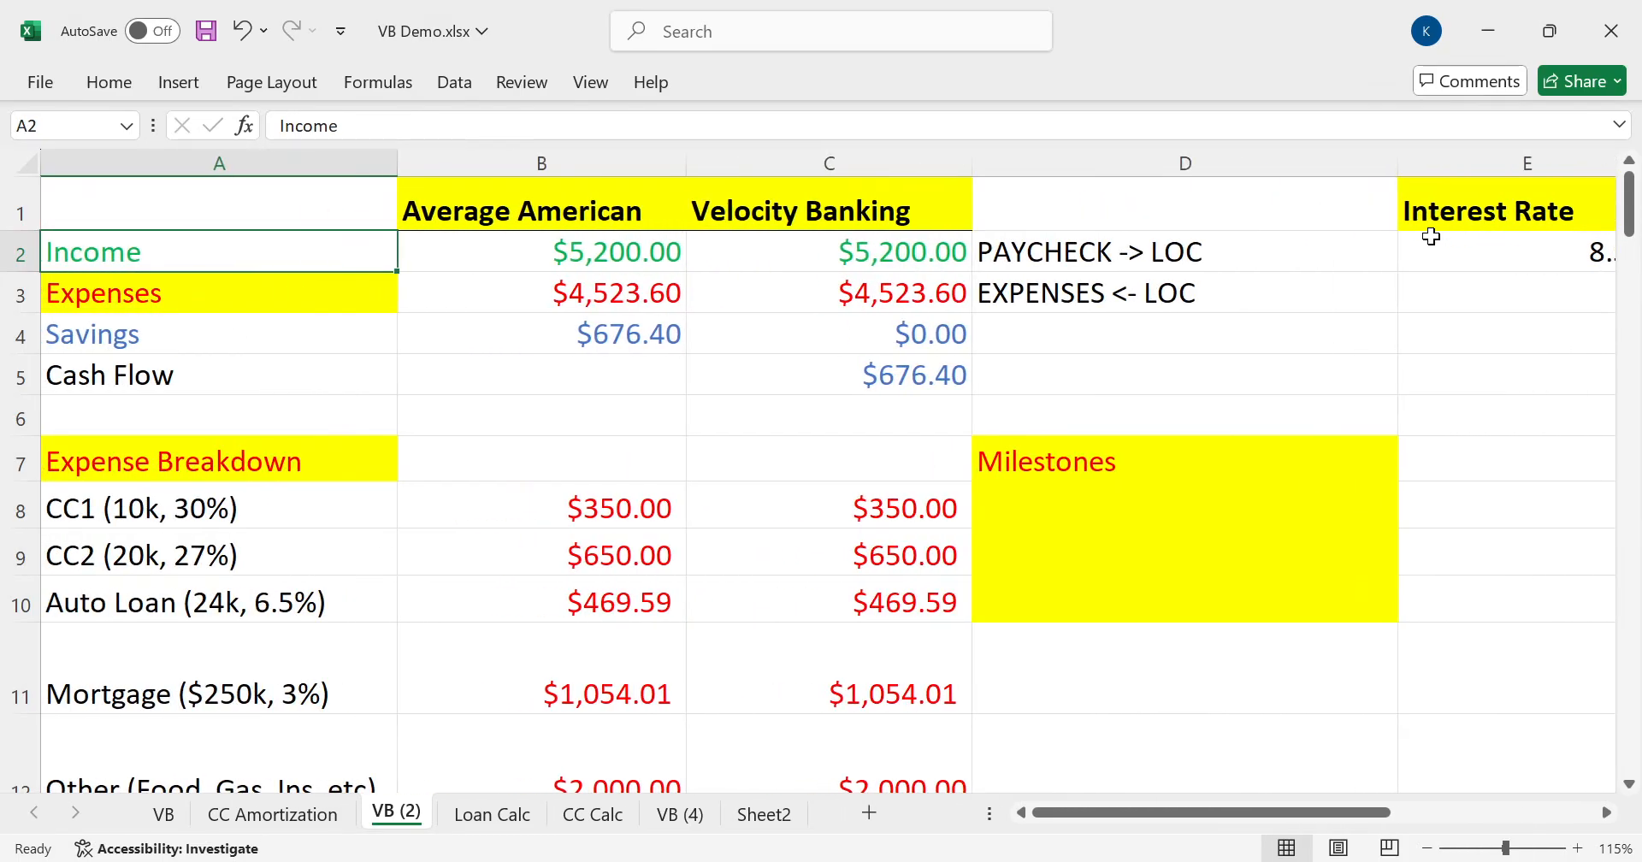
Examine the Average American income, expenses and savings, and compare the savings with the Velocity Banking column and credit line
key("Right")
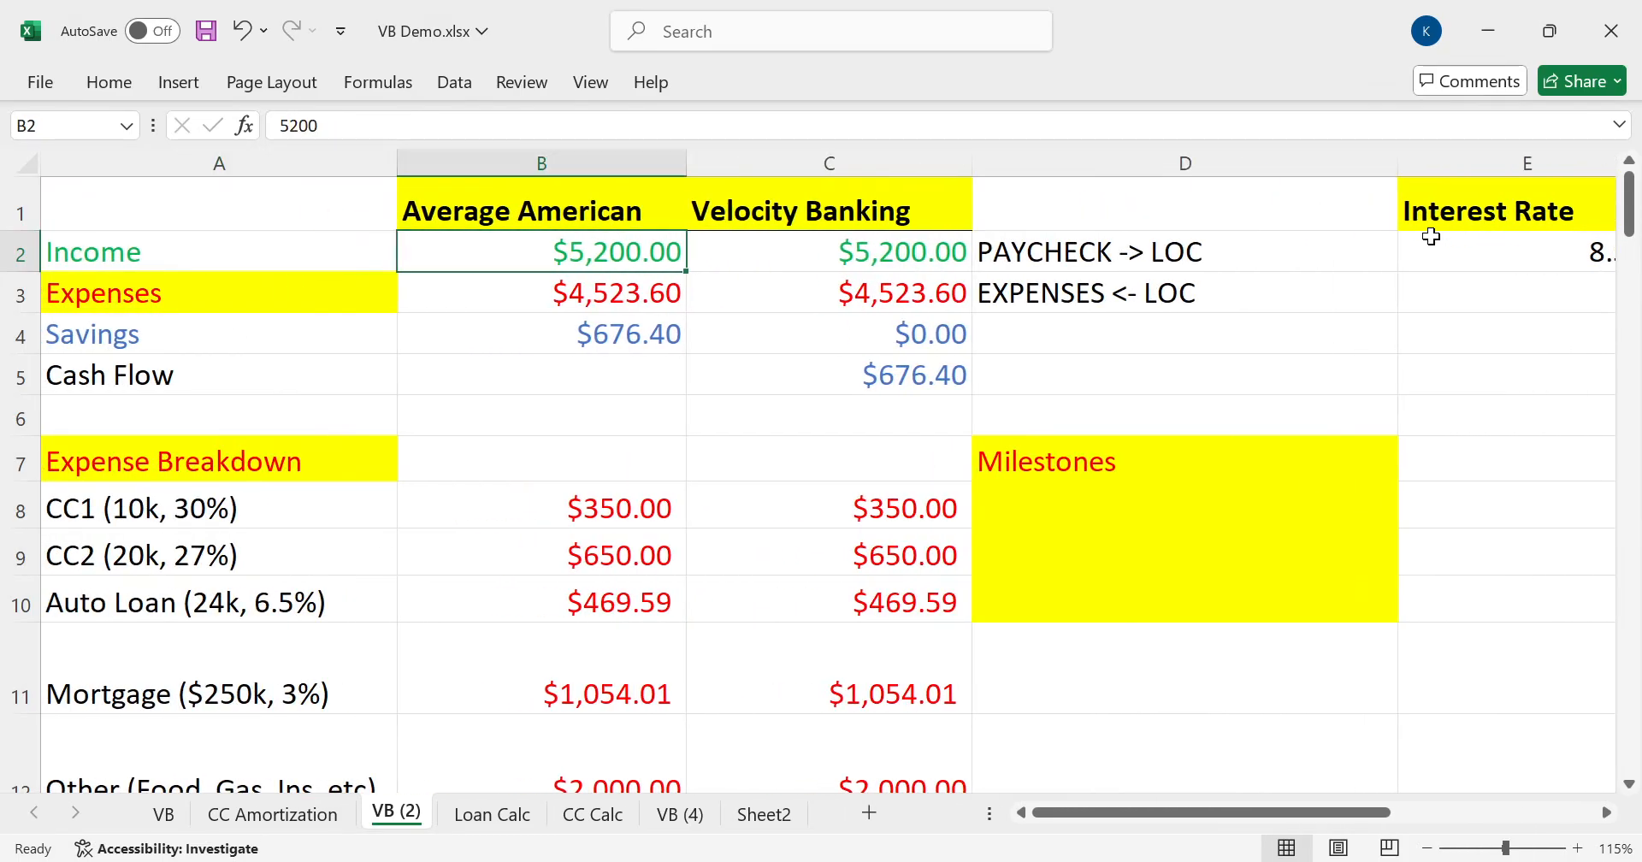
key("Down")
key("Down")
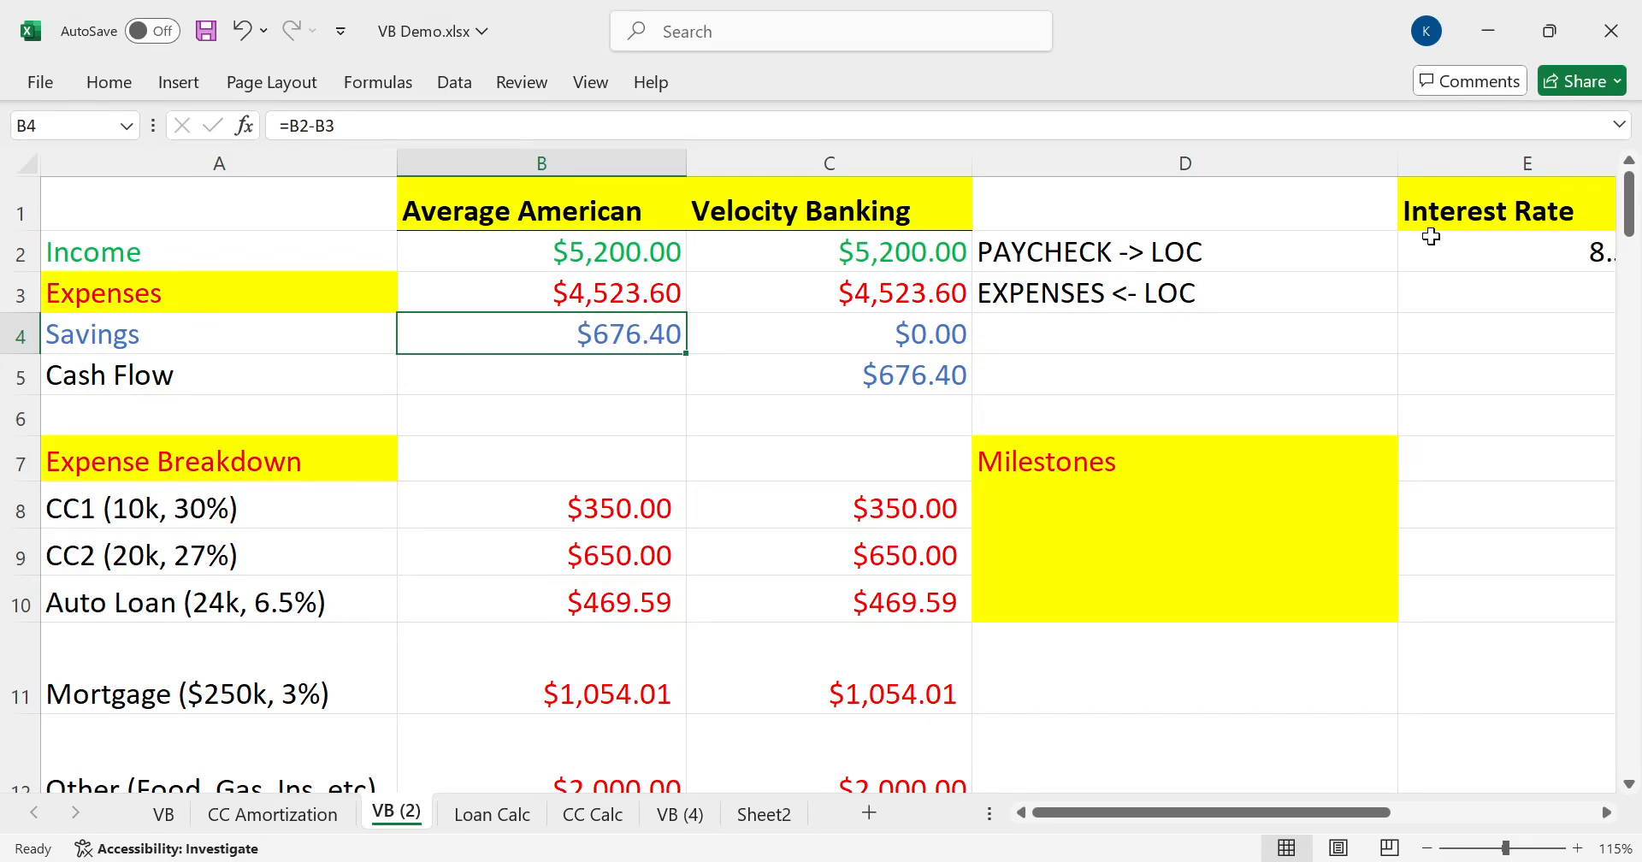
key("Right")
key("Left")
key("Right")
key("Right")
key("Right")
key("Right")
key("Up")
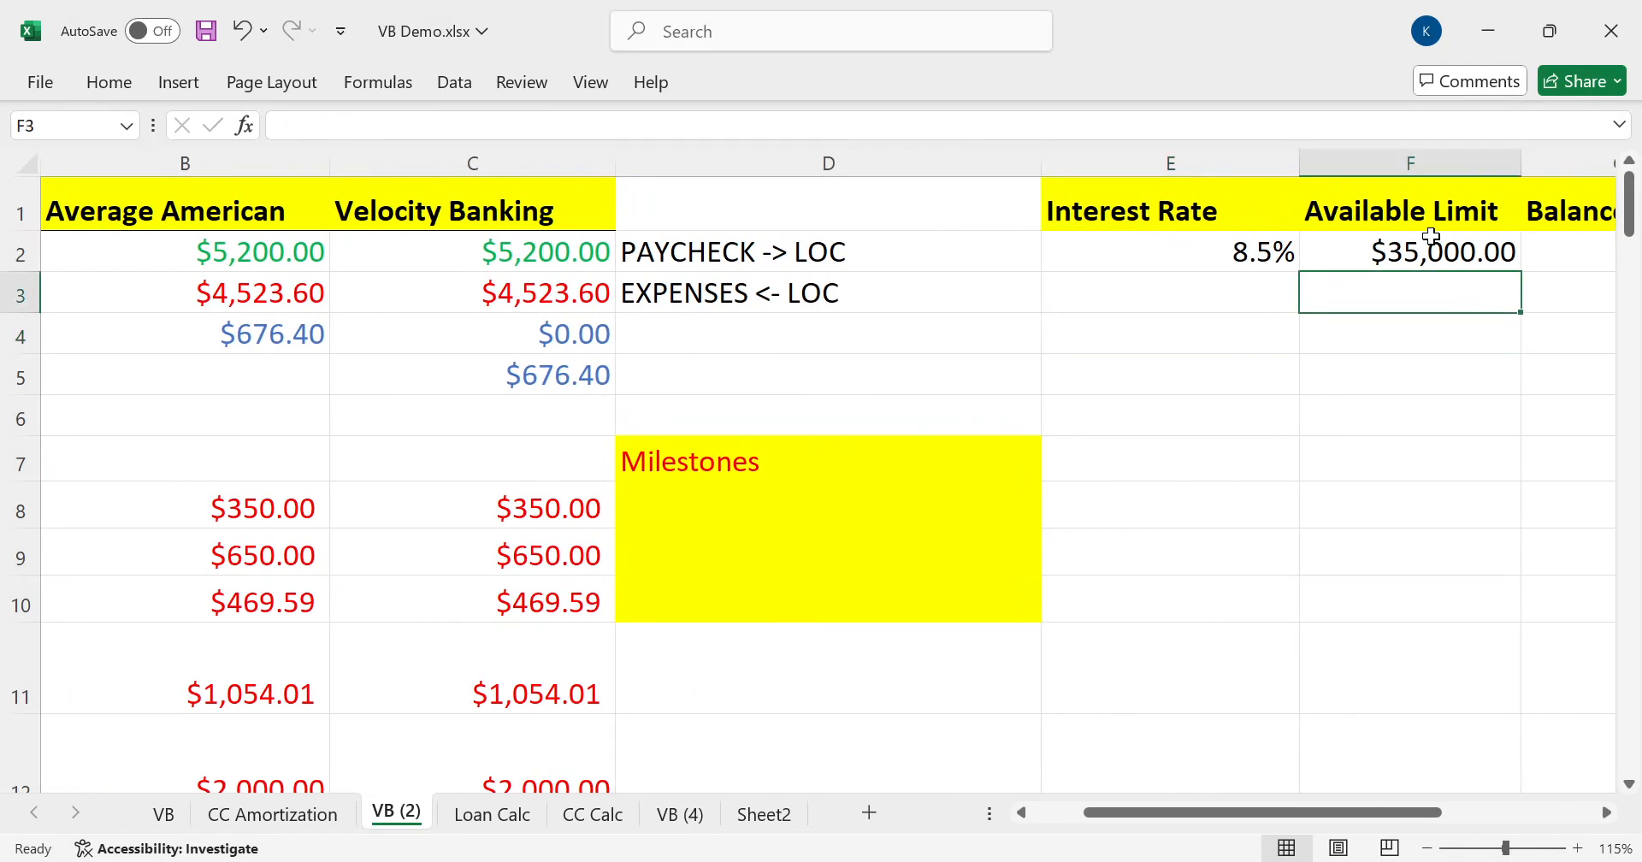
Review the CC1 and CC2 debts in A8:A9 as the ones the line of credit can cover
key("Left")
key("Left")
key("Left")
key("Left")
key("Left")
key("Down")
key("Down")
key("Down")
key("Down")
key("Down")
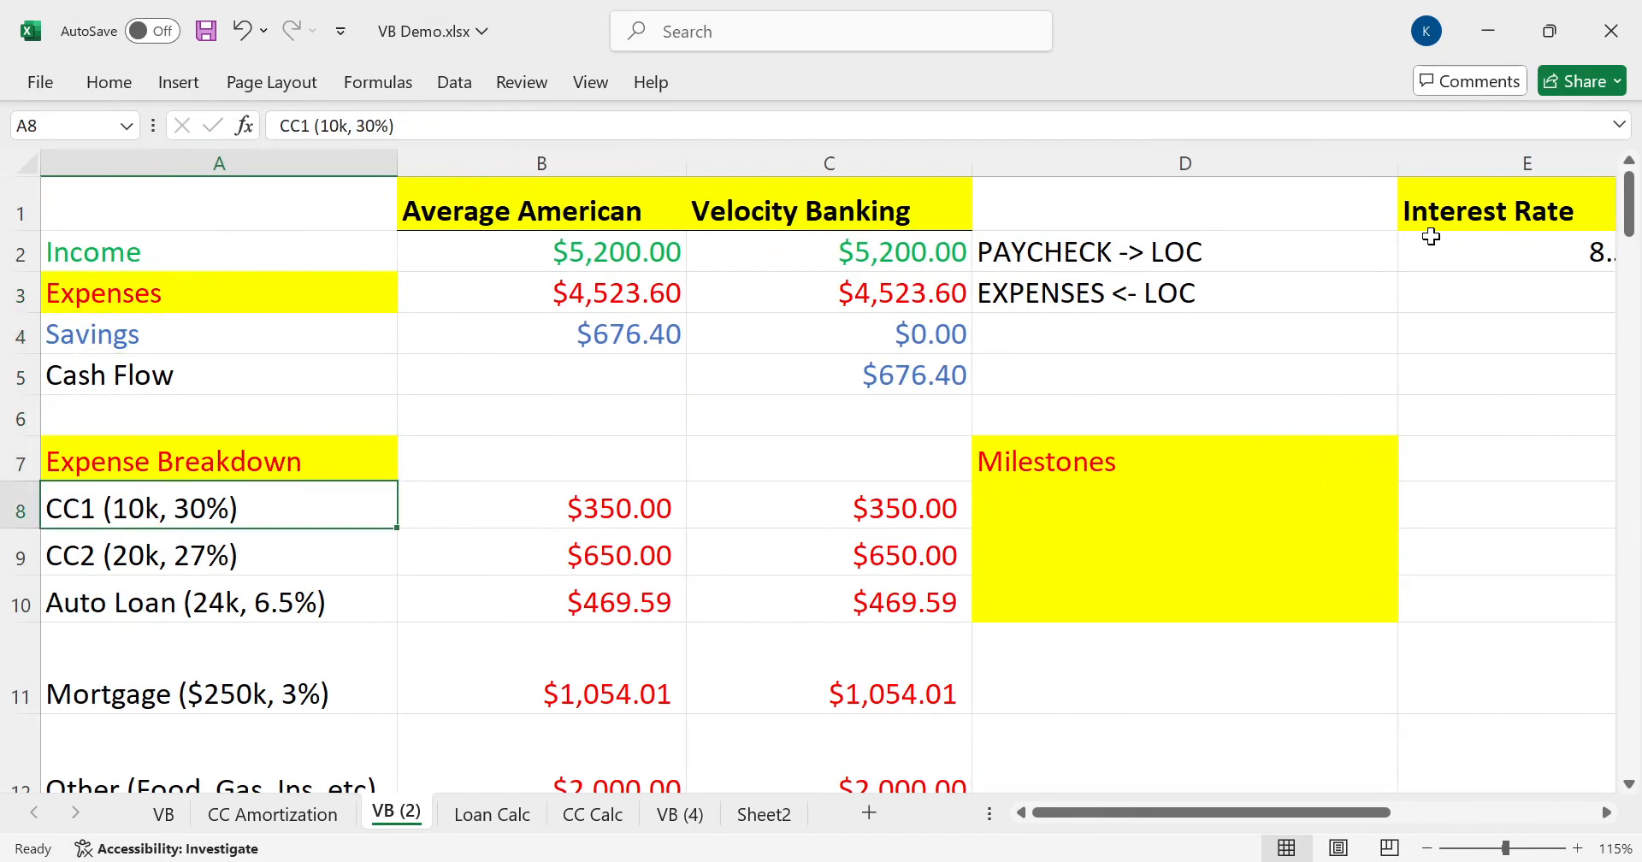
key("shift+Down")
Enter 30000 as the line of credit's starting balance in G2
key("Right")
key("Up")
key("Right")
key("Right")
key("Up")
key("Up")
key("Up")
key("Right")
key("Right")
key("Up")
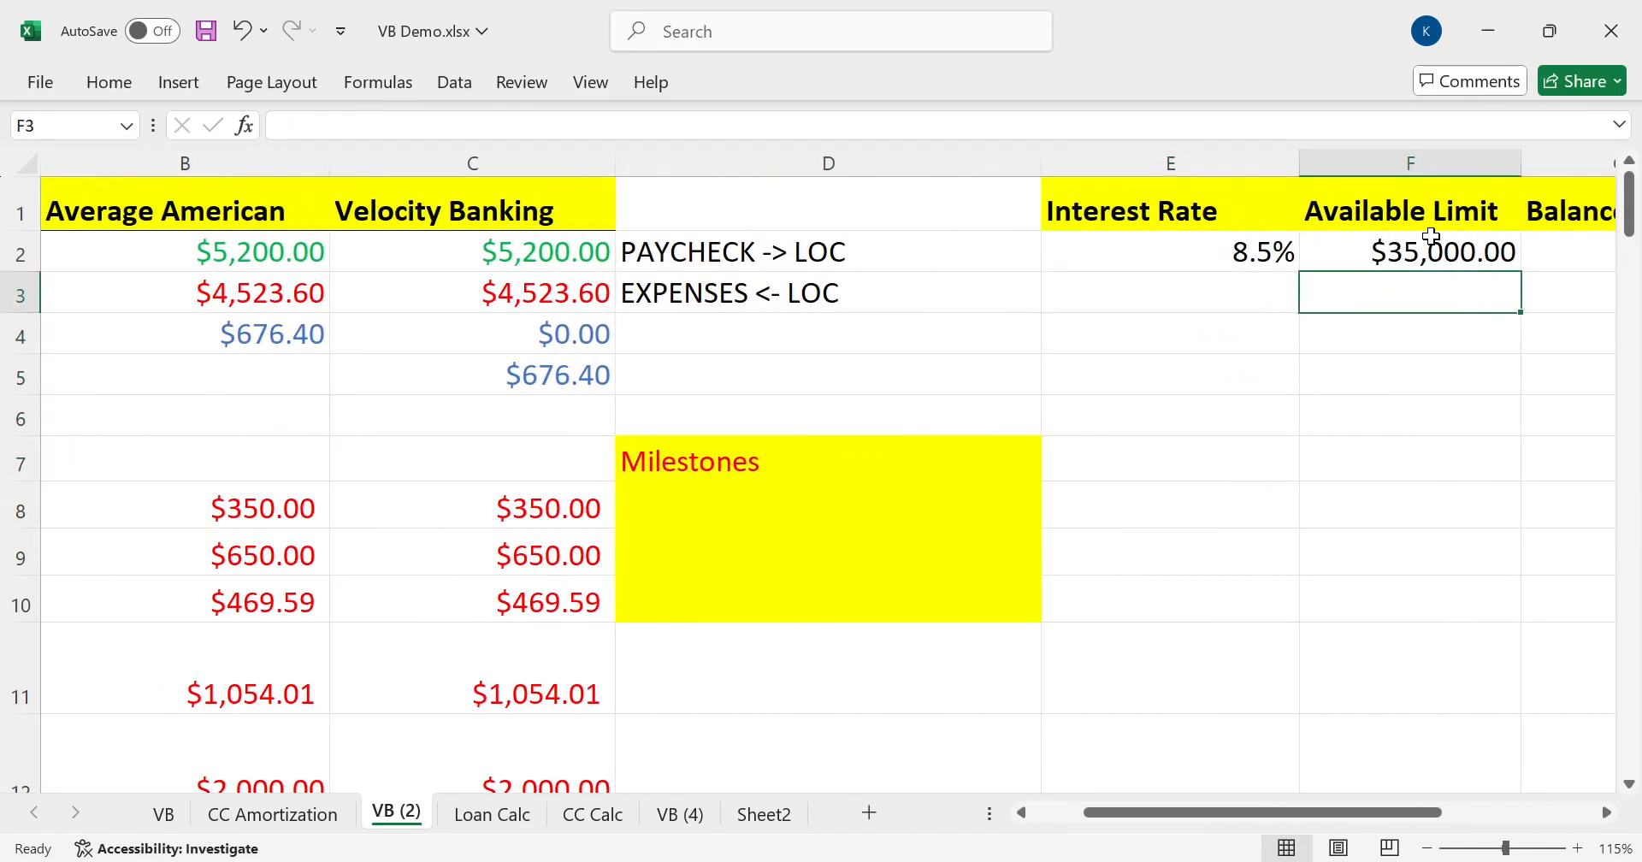
key("Right")
key("Up")
type("30000")
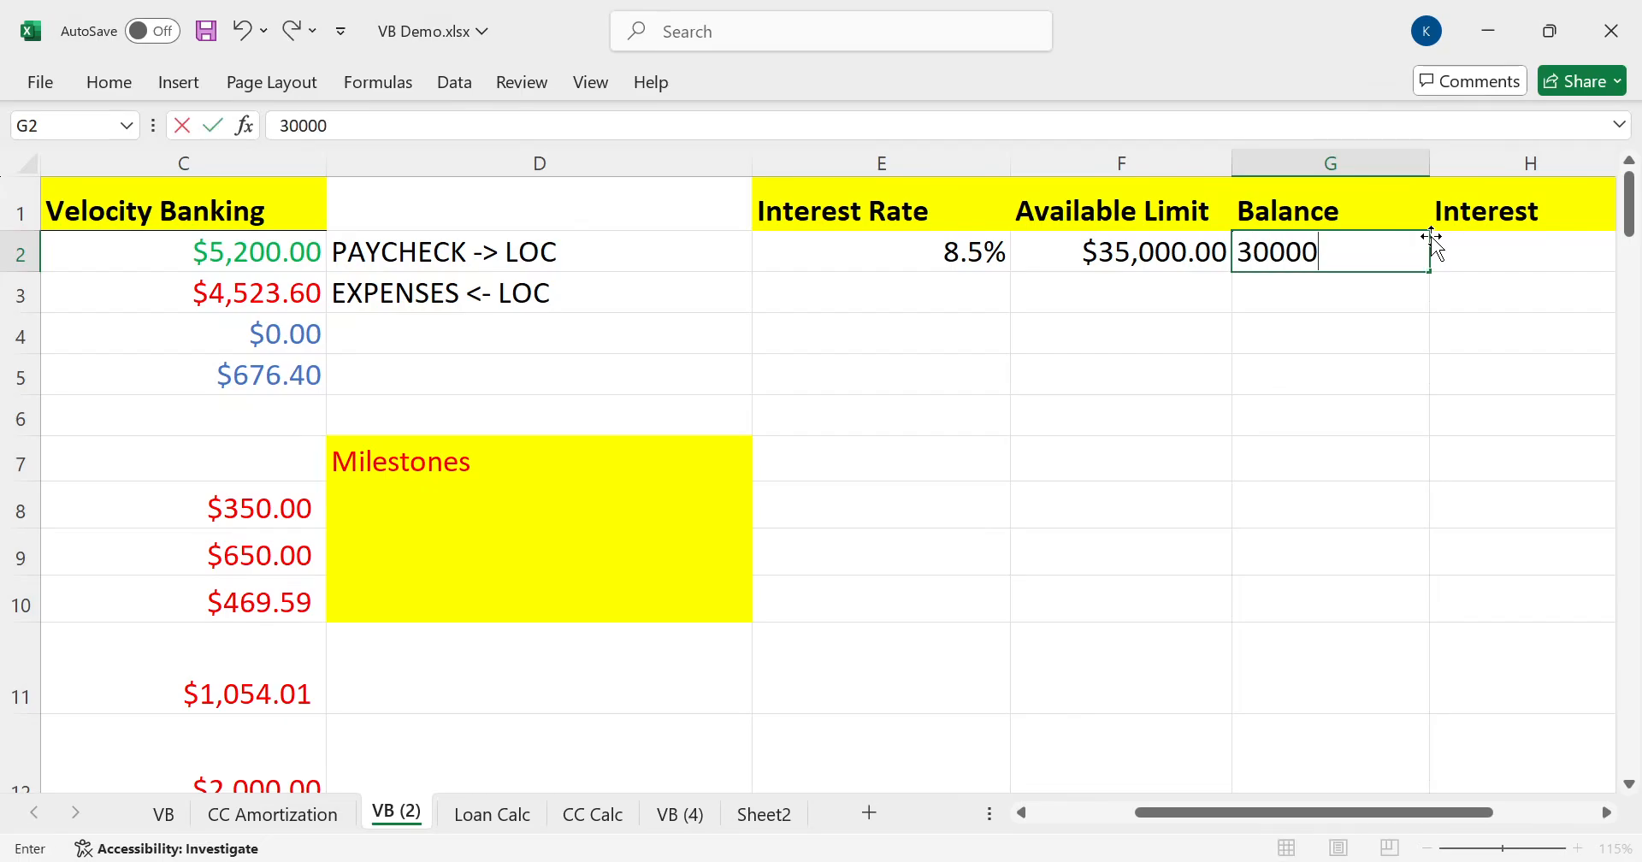
key("Return")
key("Right")
key("Up")
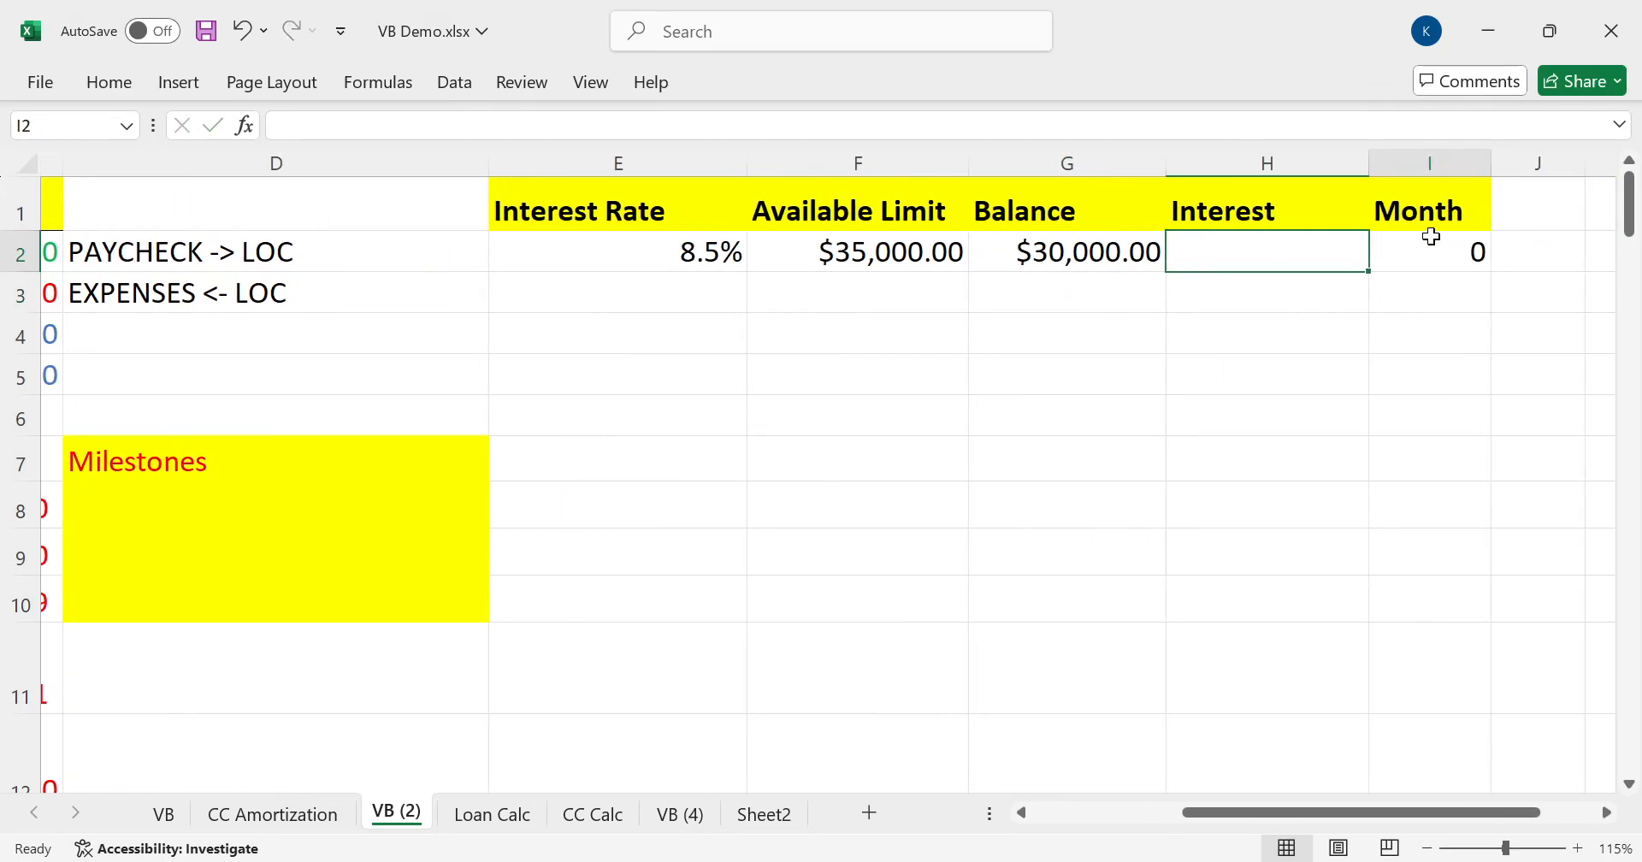
Set the Velocity Banking payments for CC1 and CC2 in C8 and C9 to 0
key("Home")
key("Right")
key("Down")
key("Down")
key("Down")
key("Down")
key("Down")
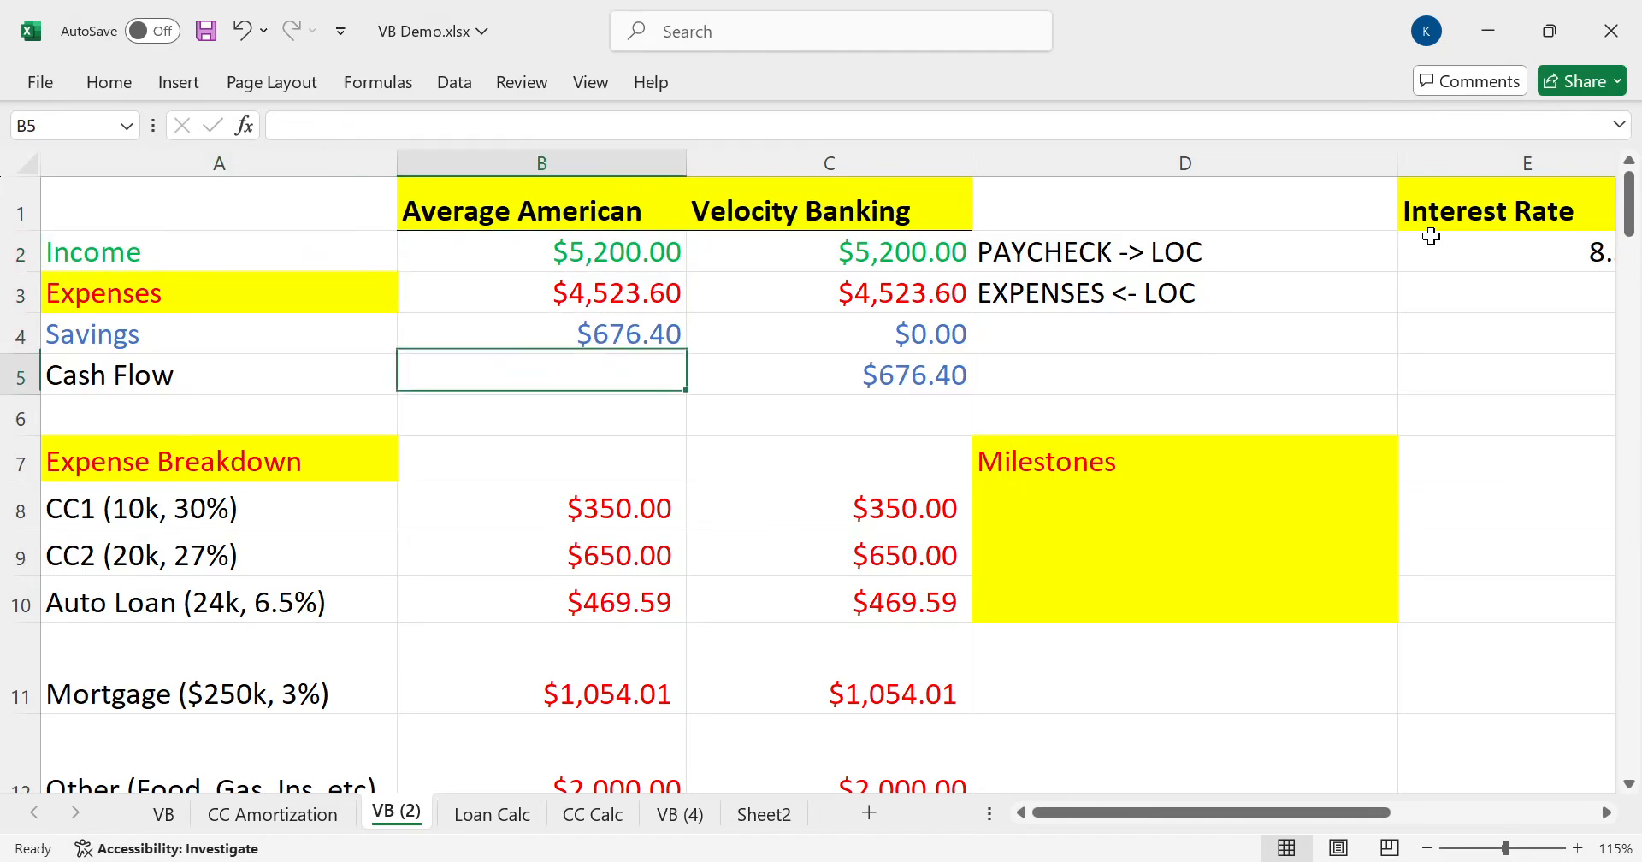
key("Right")
key("Down")
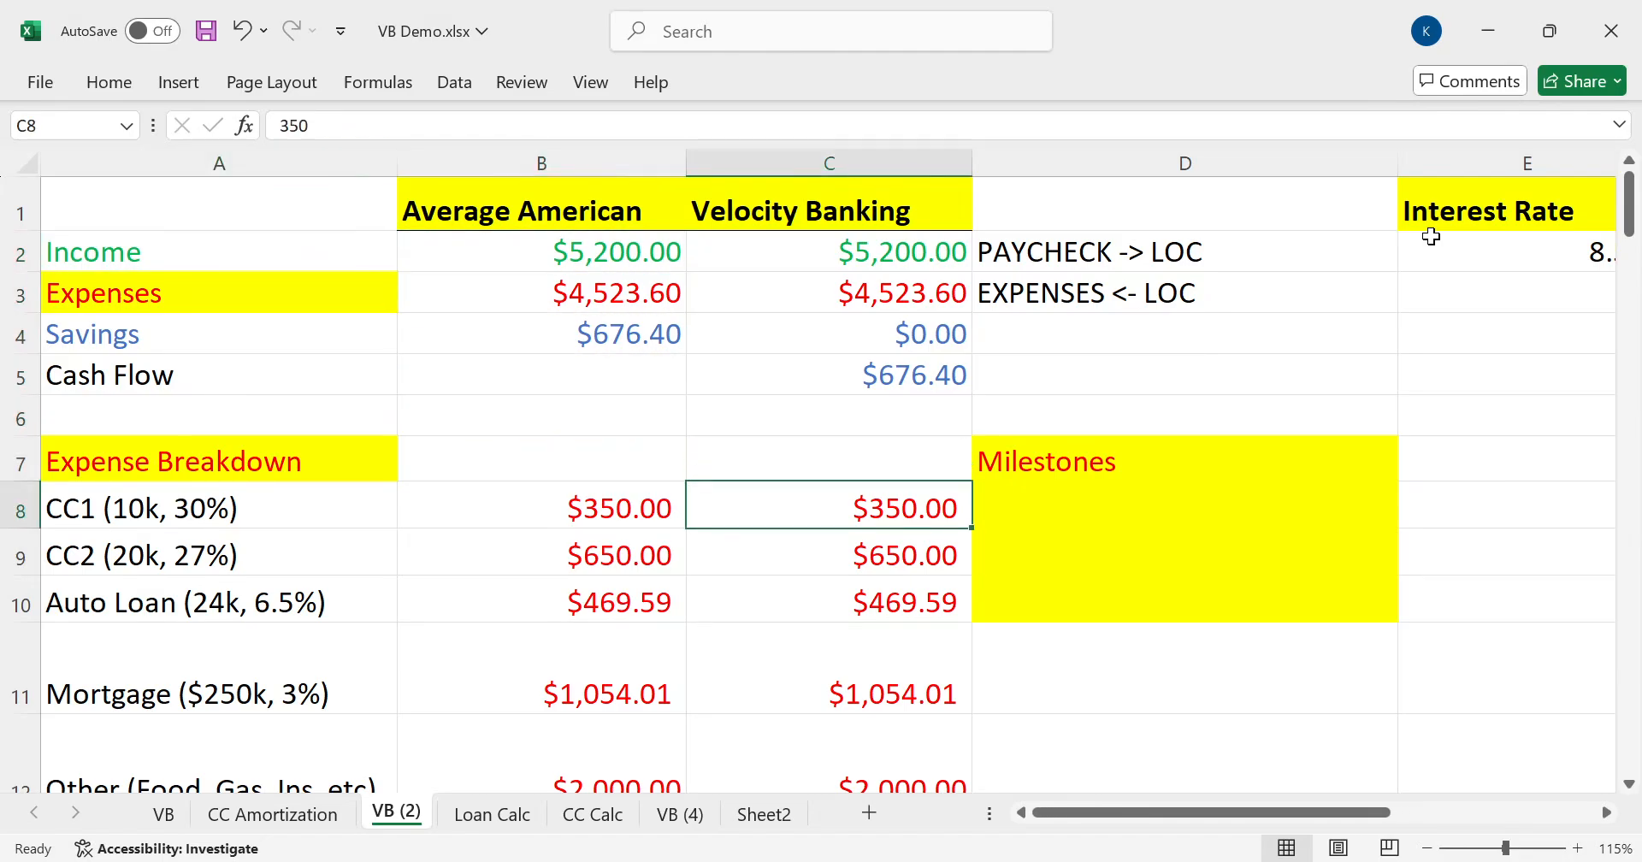
type("0")
key("Return")
type("0")
key("Return")
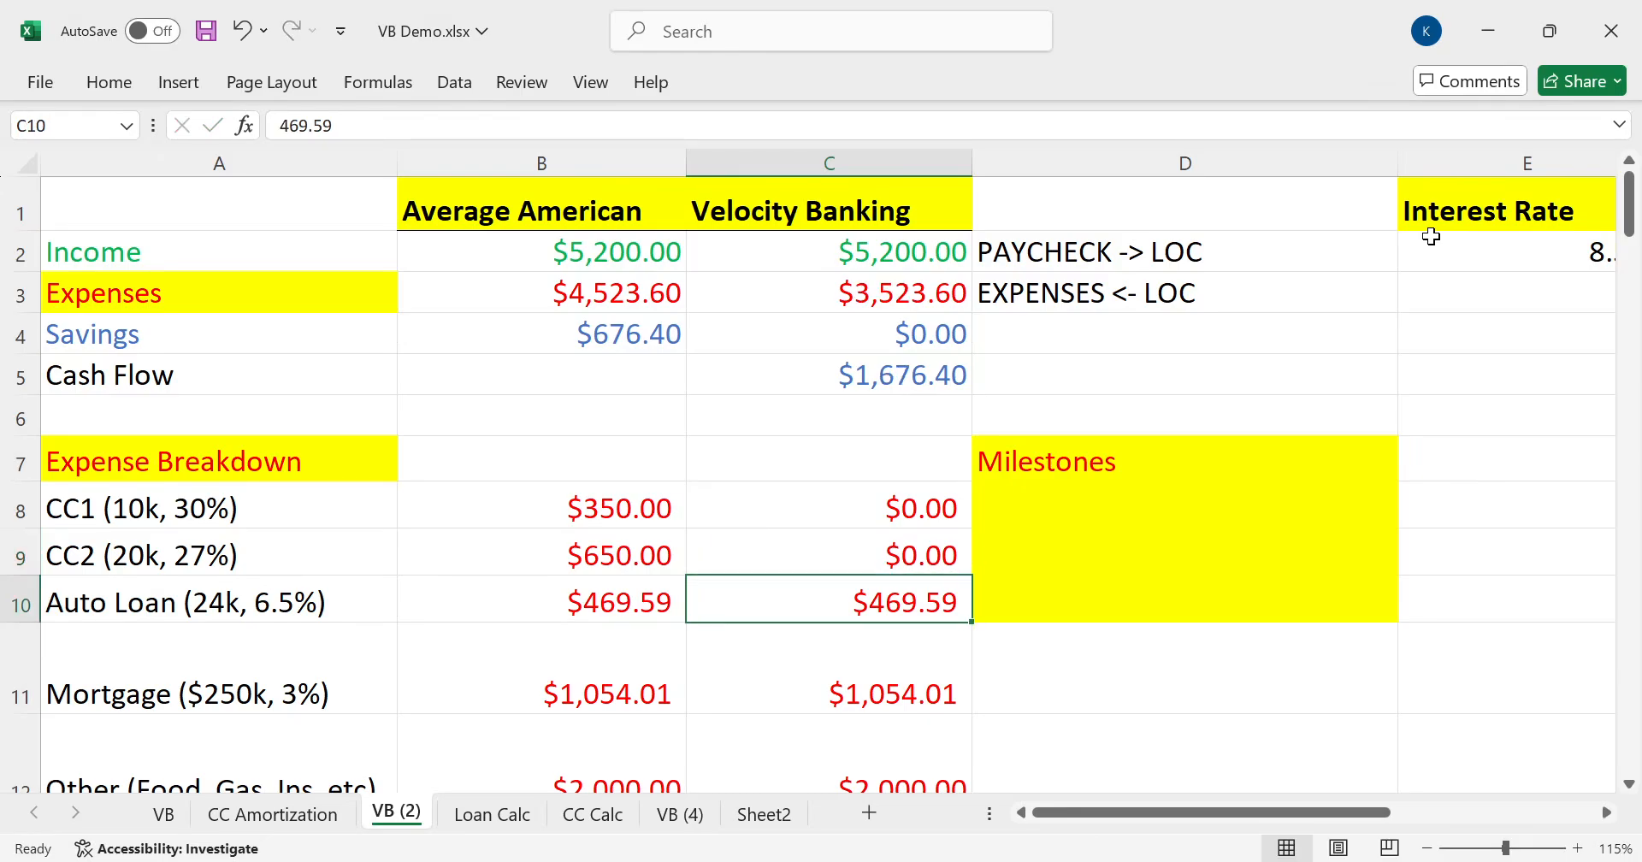
Compare the recalculated Velocity Banking cash flow in C5 with the Average American savings, then check the income in C2
key("Up")
key("Up")
key("Up")
key("Up")
key("Up")
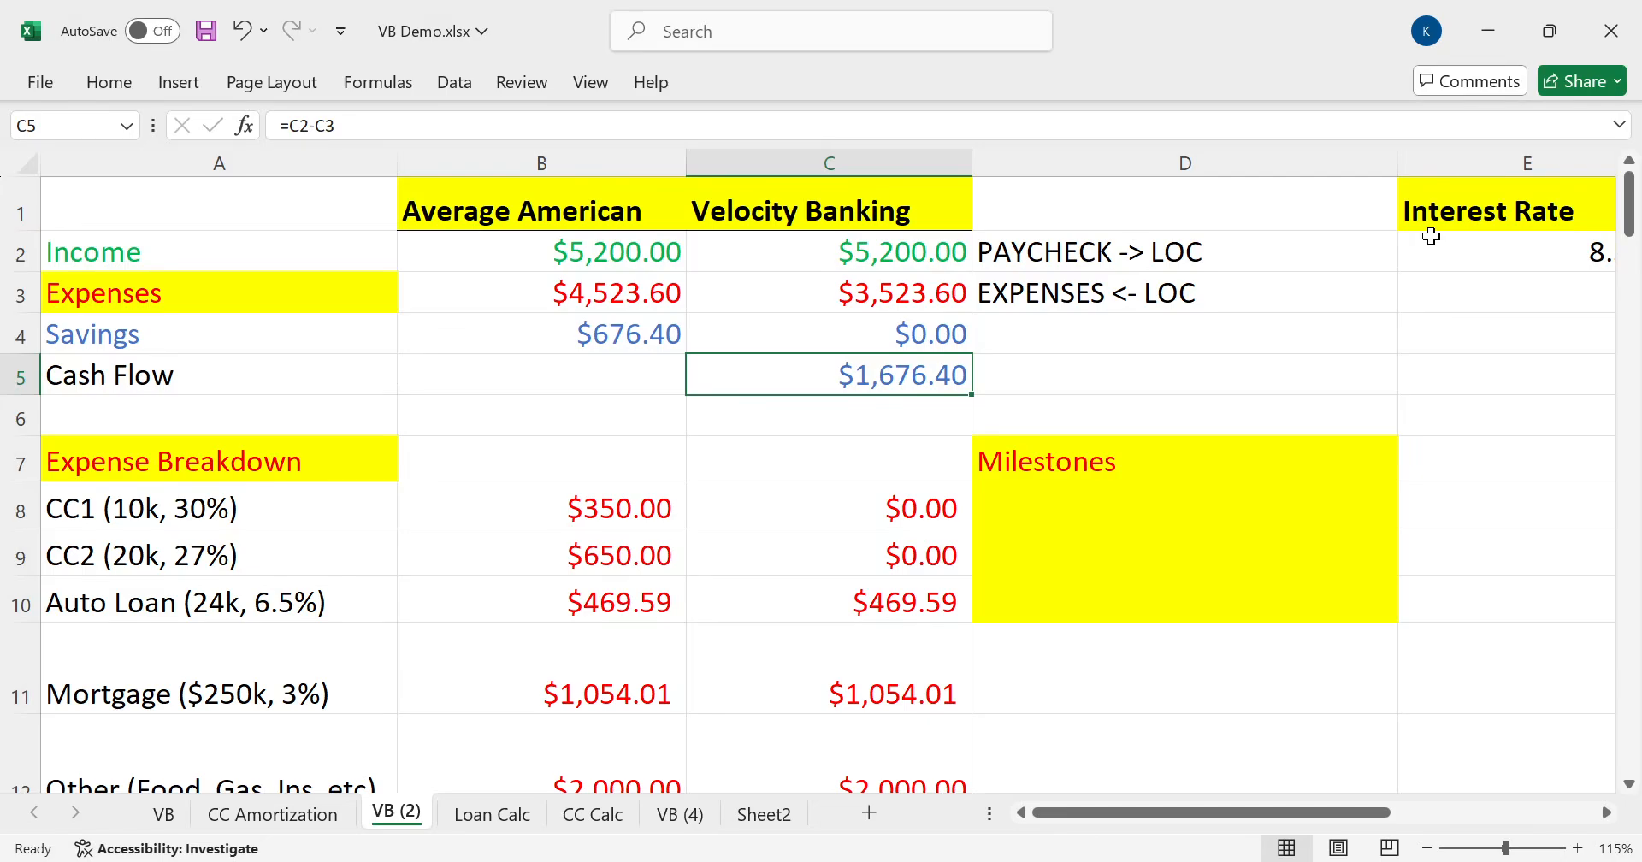
key("Up")
key("Left")
key("Down")
key("Right")
key("Up")
key("Up")
key("Up")
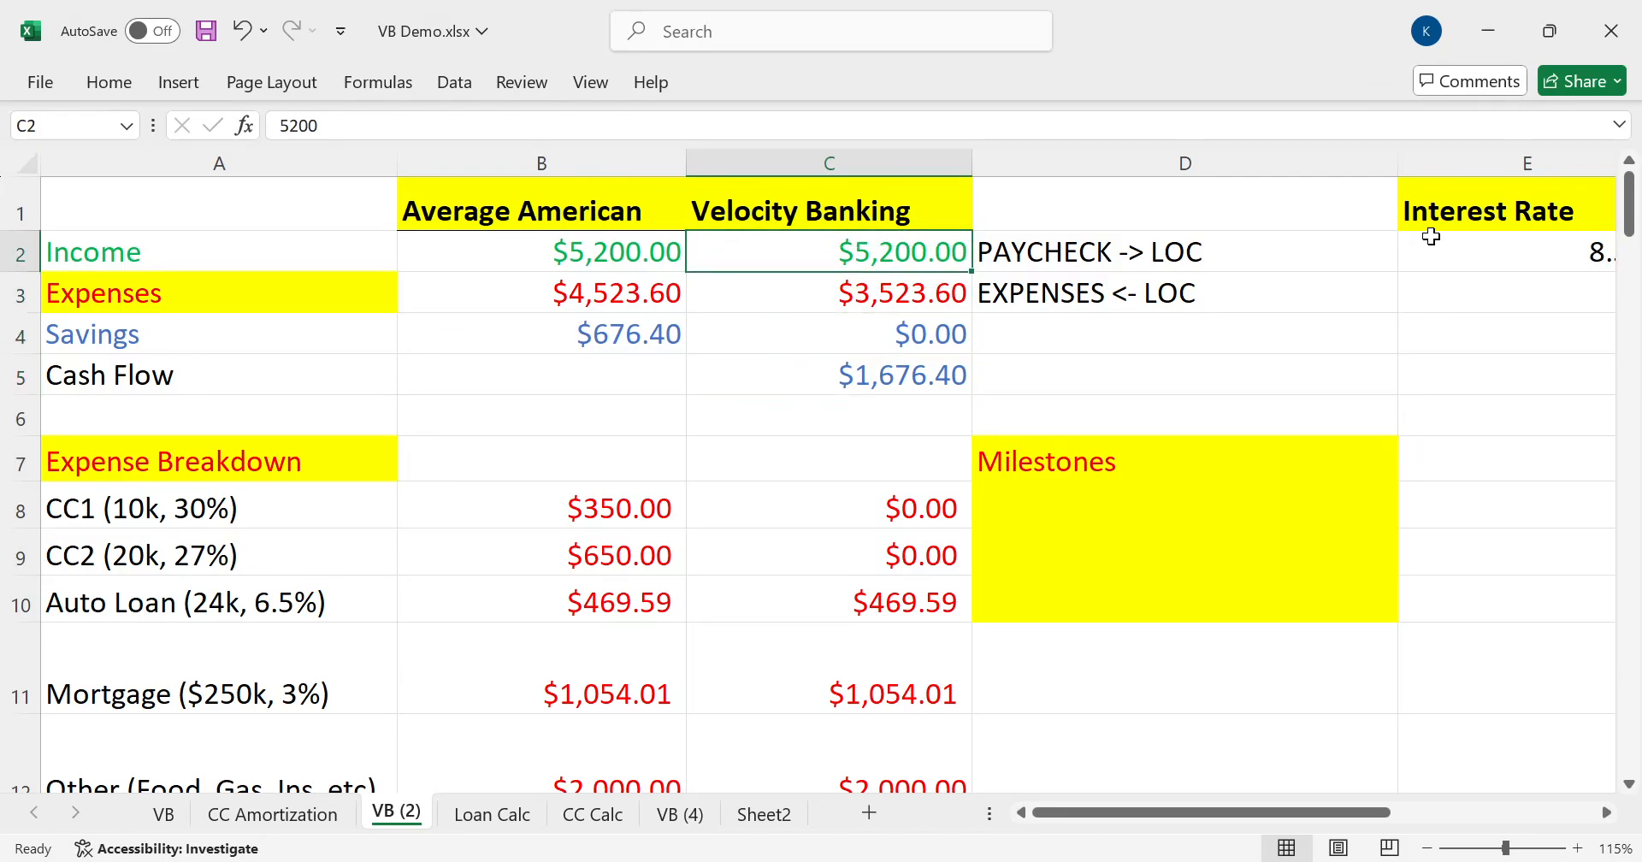
Trace the Velocity Banking income to the credit line balance in G2, and review the expenses in C3 and cash flow in C5
key("Right")
key("Right")
key("Right")
key("Right")
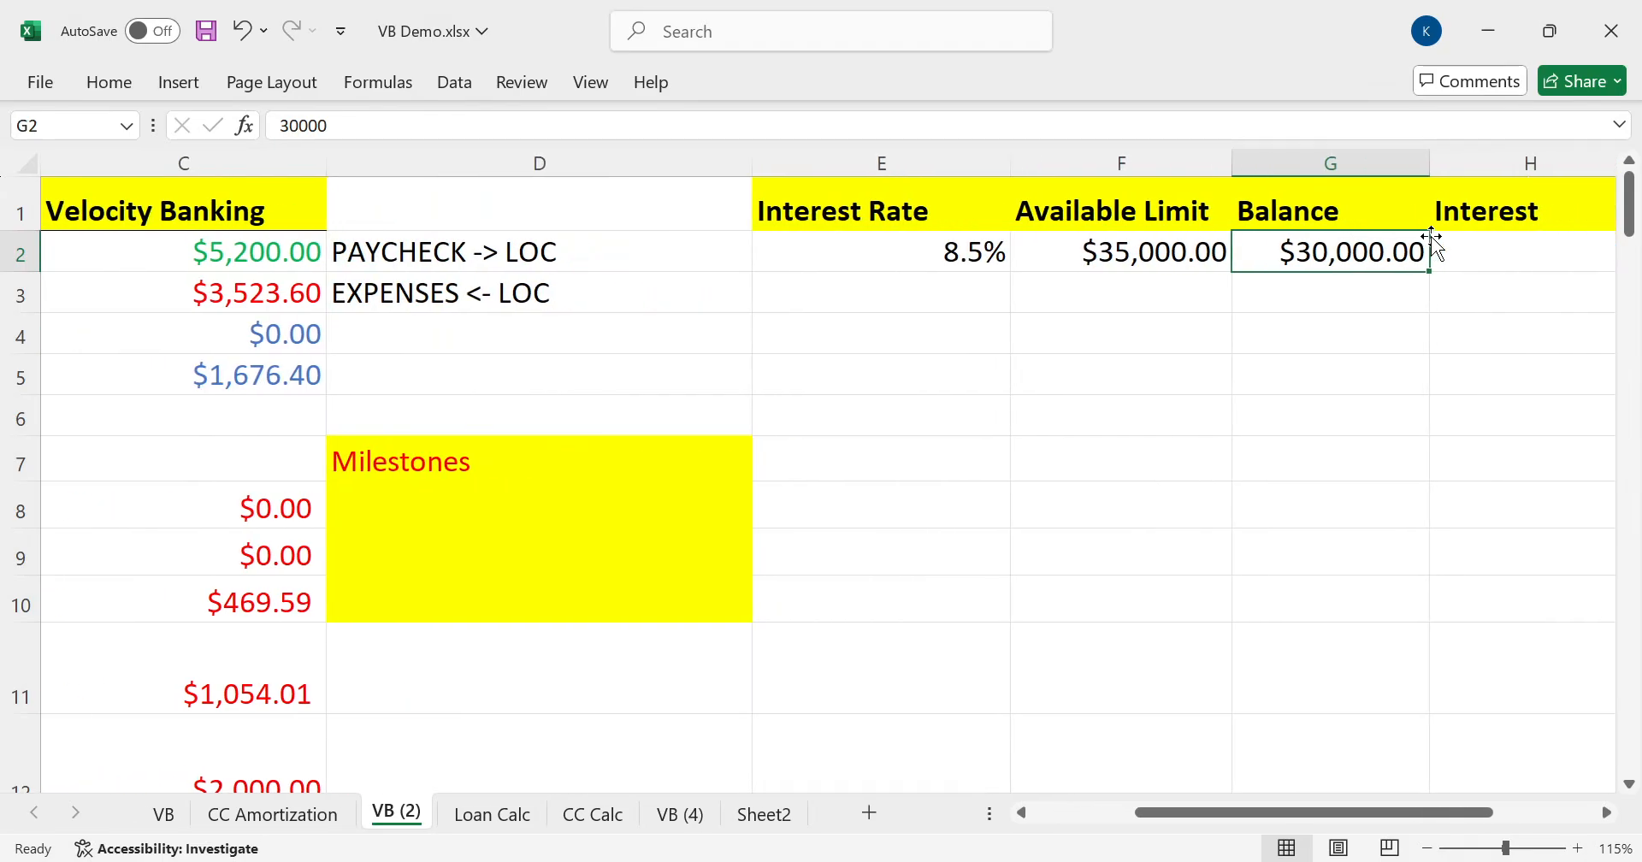
key("Left")
key("Left")
key("Left")
key("Left")
key("Down")
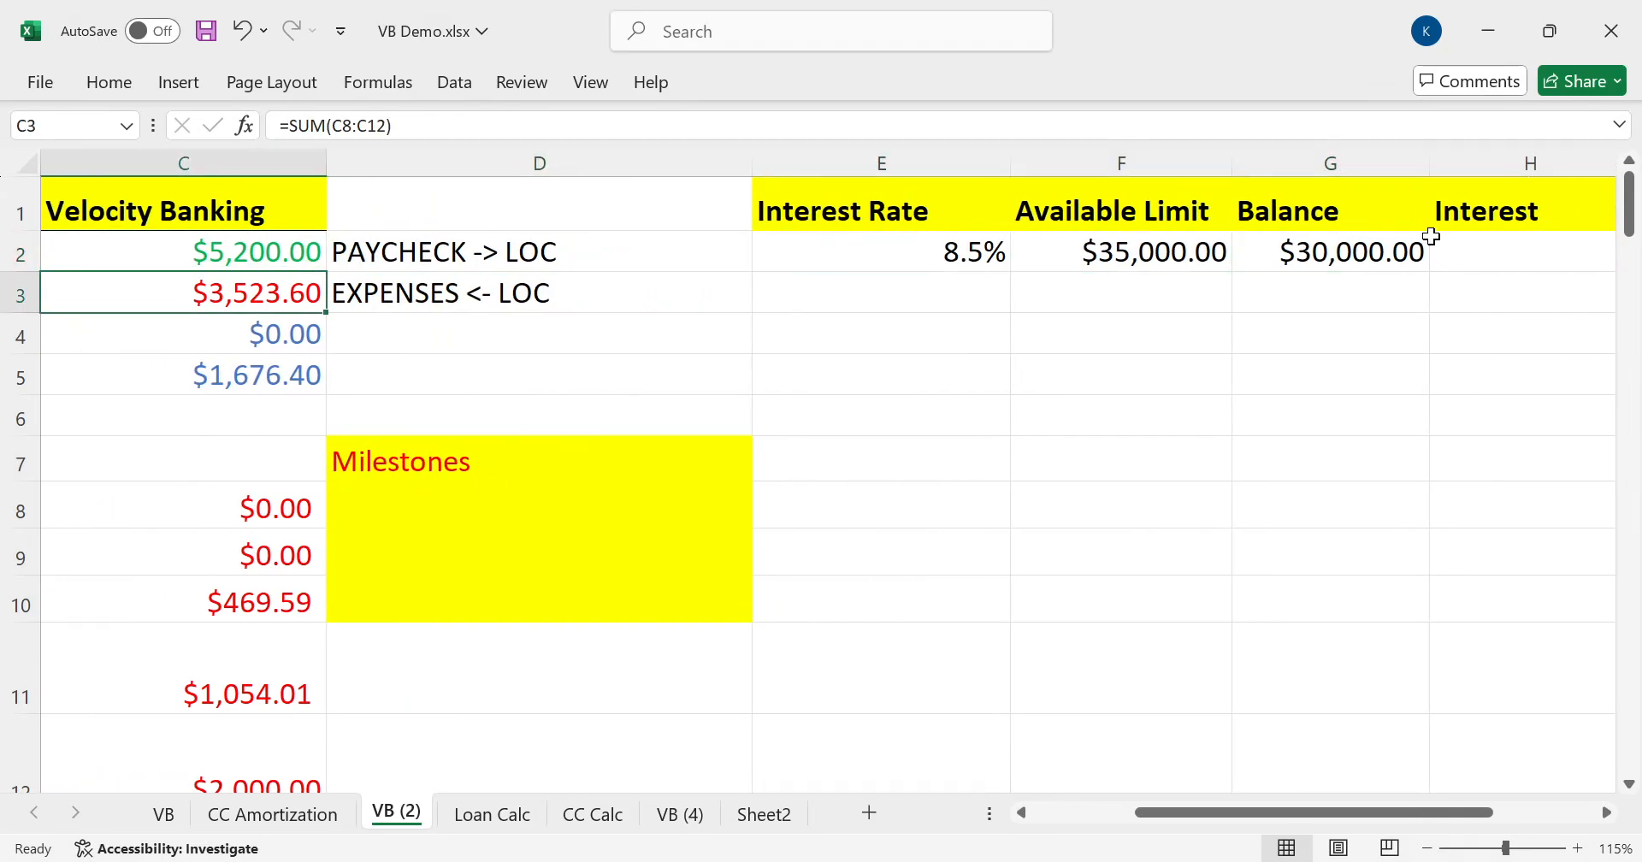
key("Right")
key("Left")
key("Down")
key("Down")
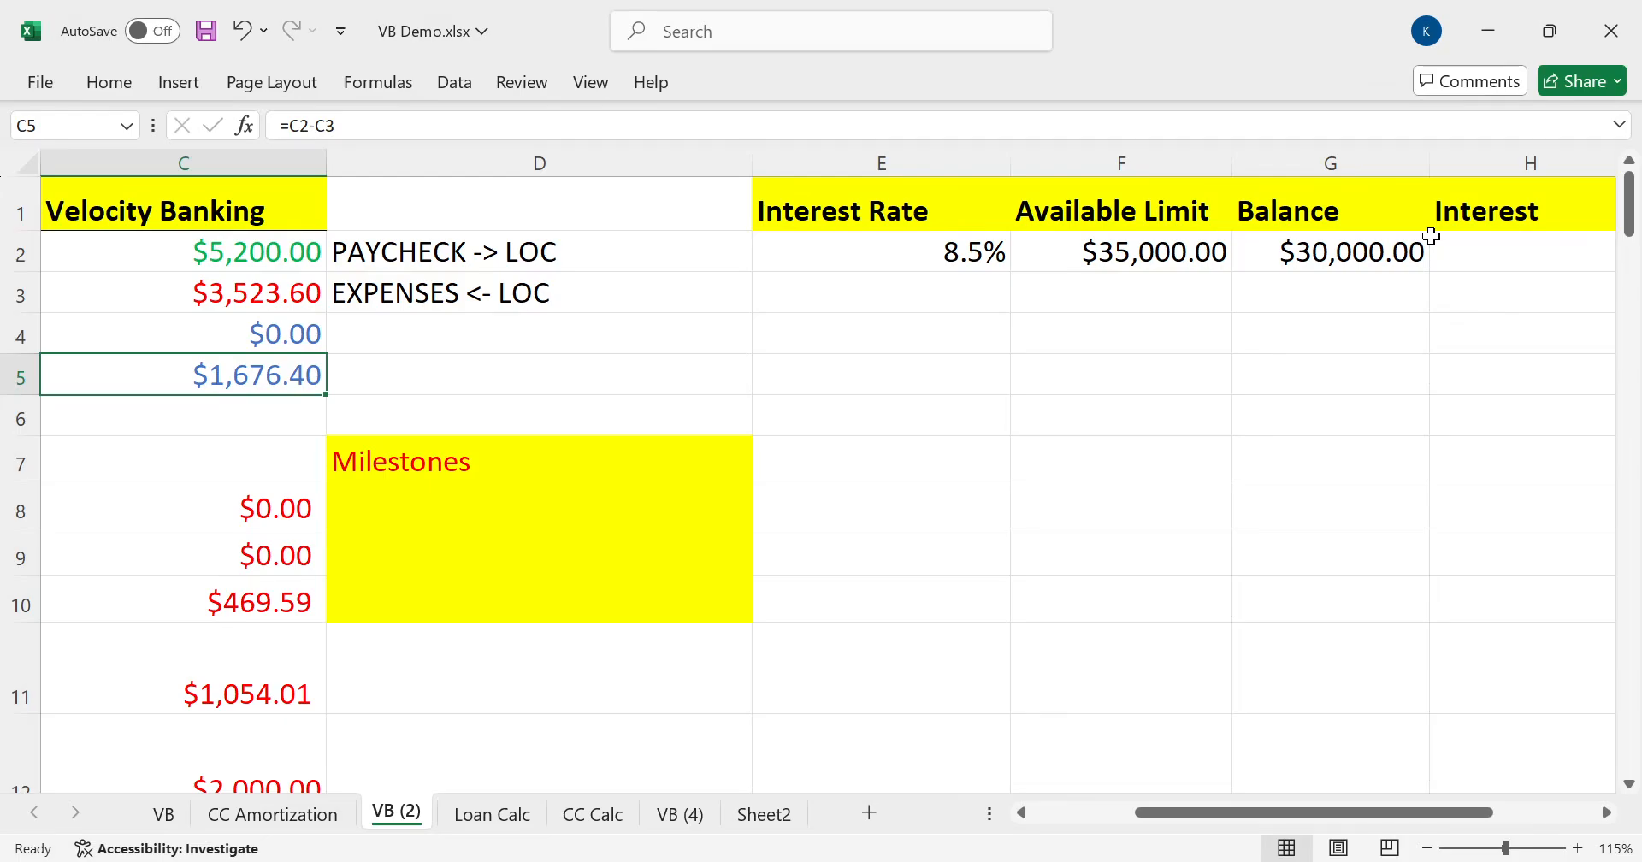
key("Left")
key("Left")
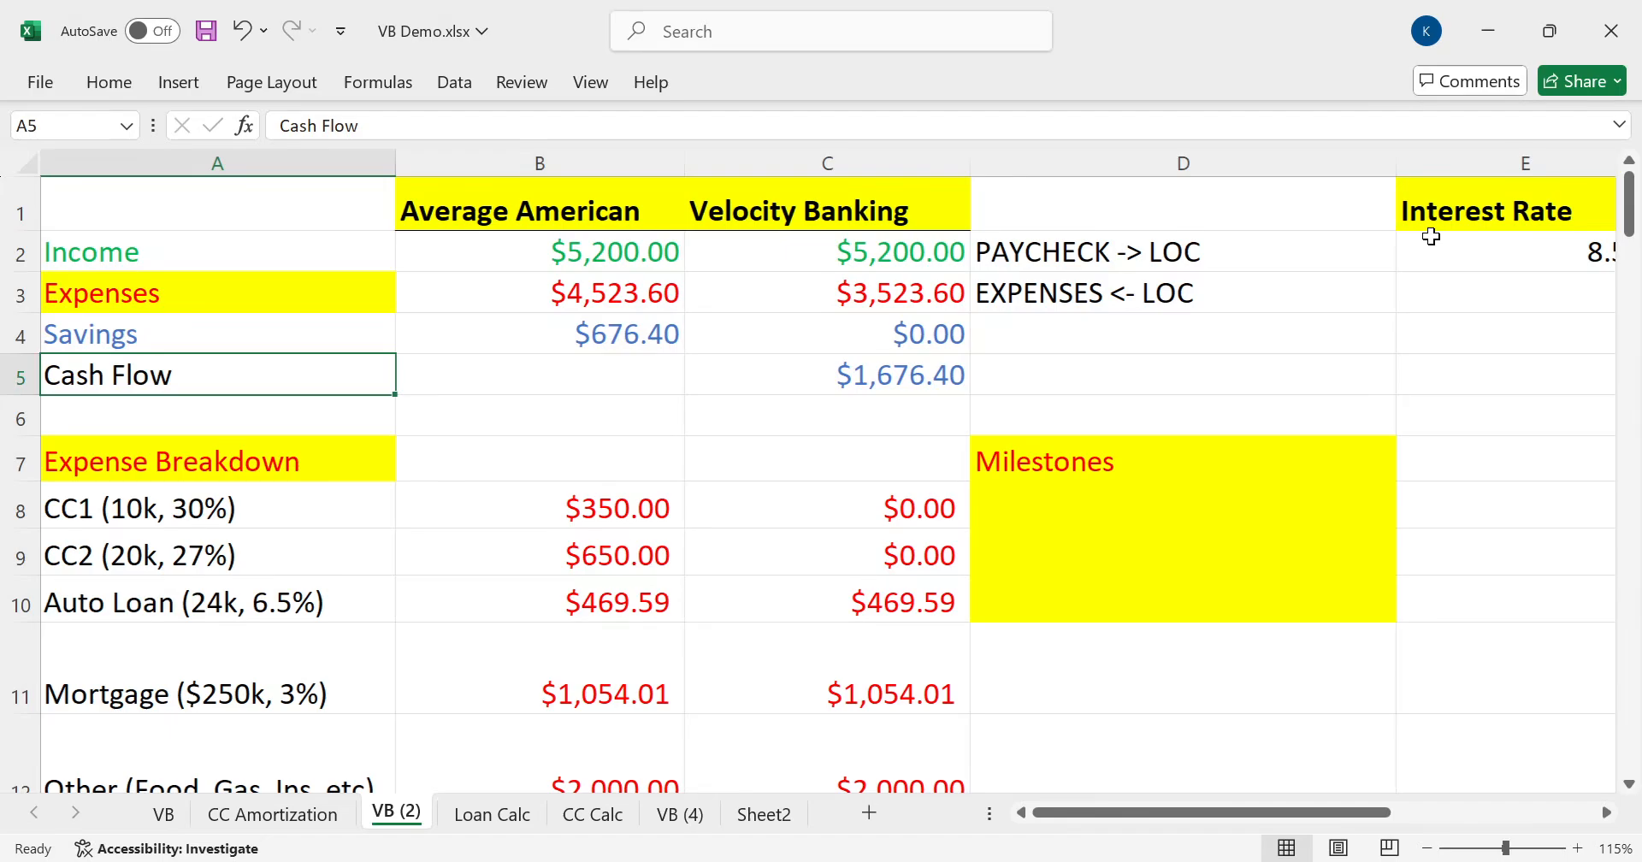
Calculate the next month number in I3 with the formula =I2+1
key("Right")
key("Right")
key("Right")
key("Right")
key("Right")
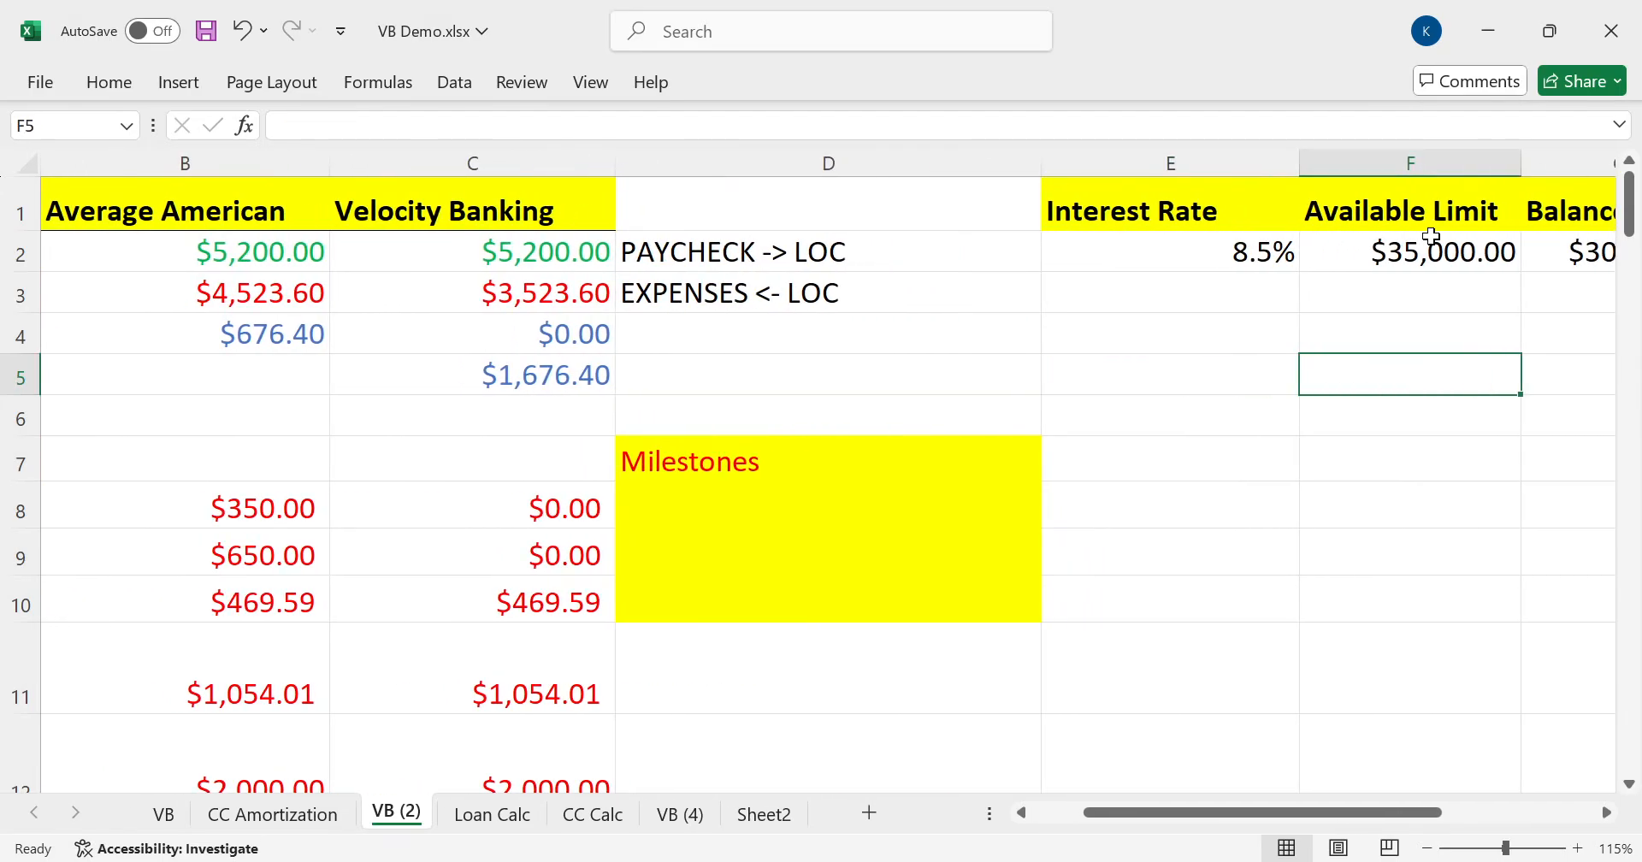
key("Right")
key("Right")
key("Right")
key("Up")
key("Up")
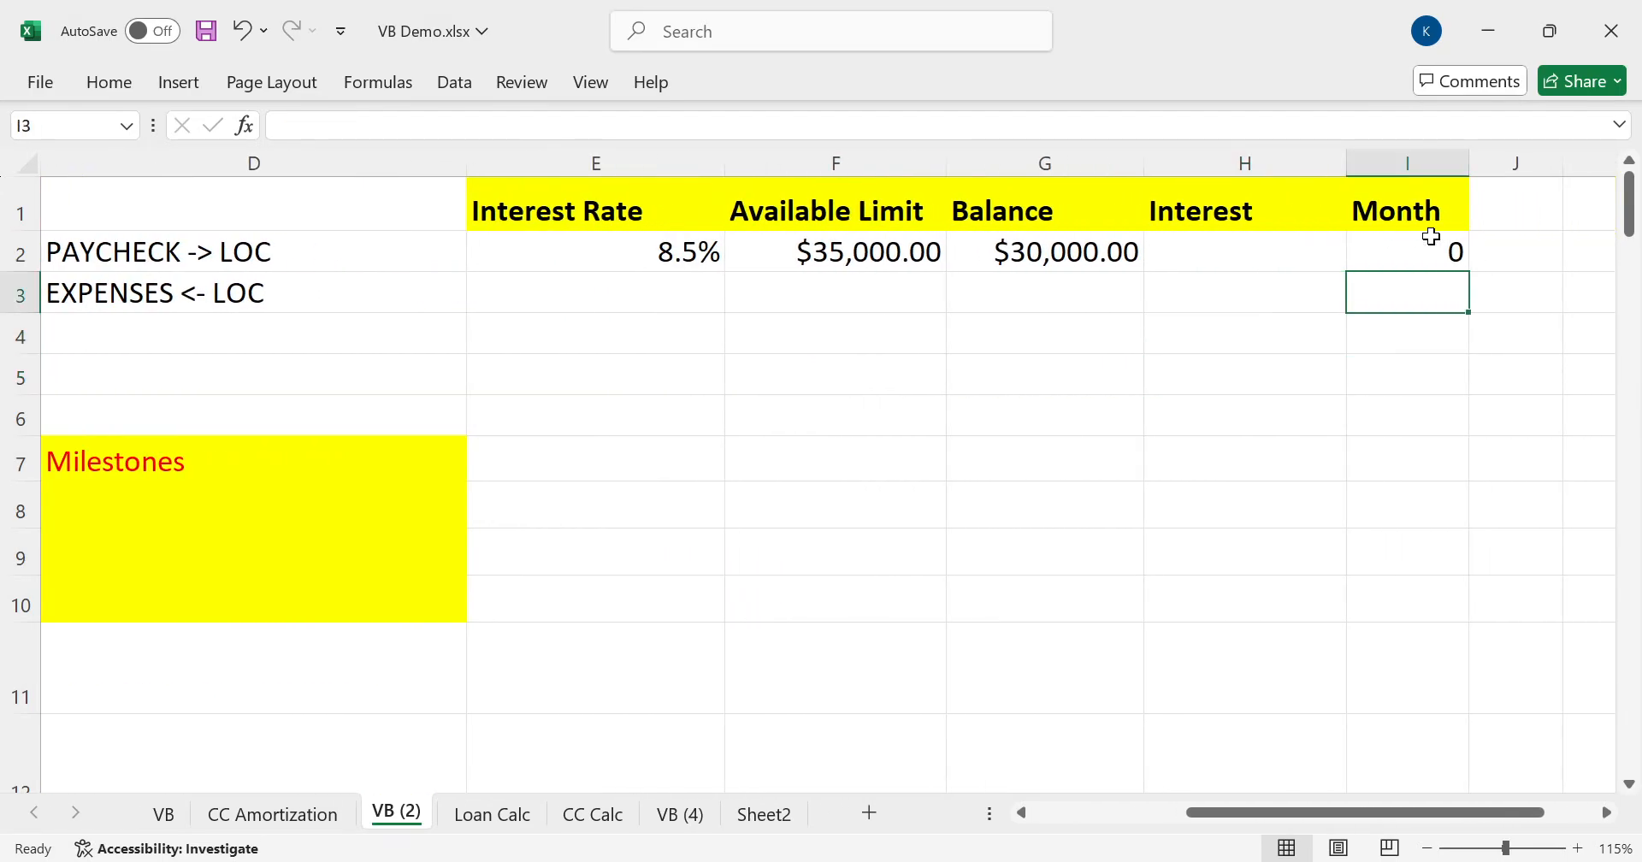
type("=I2+1")
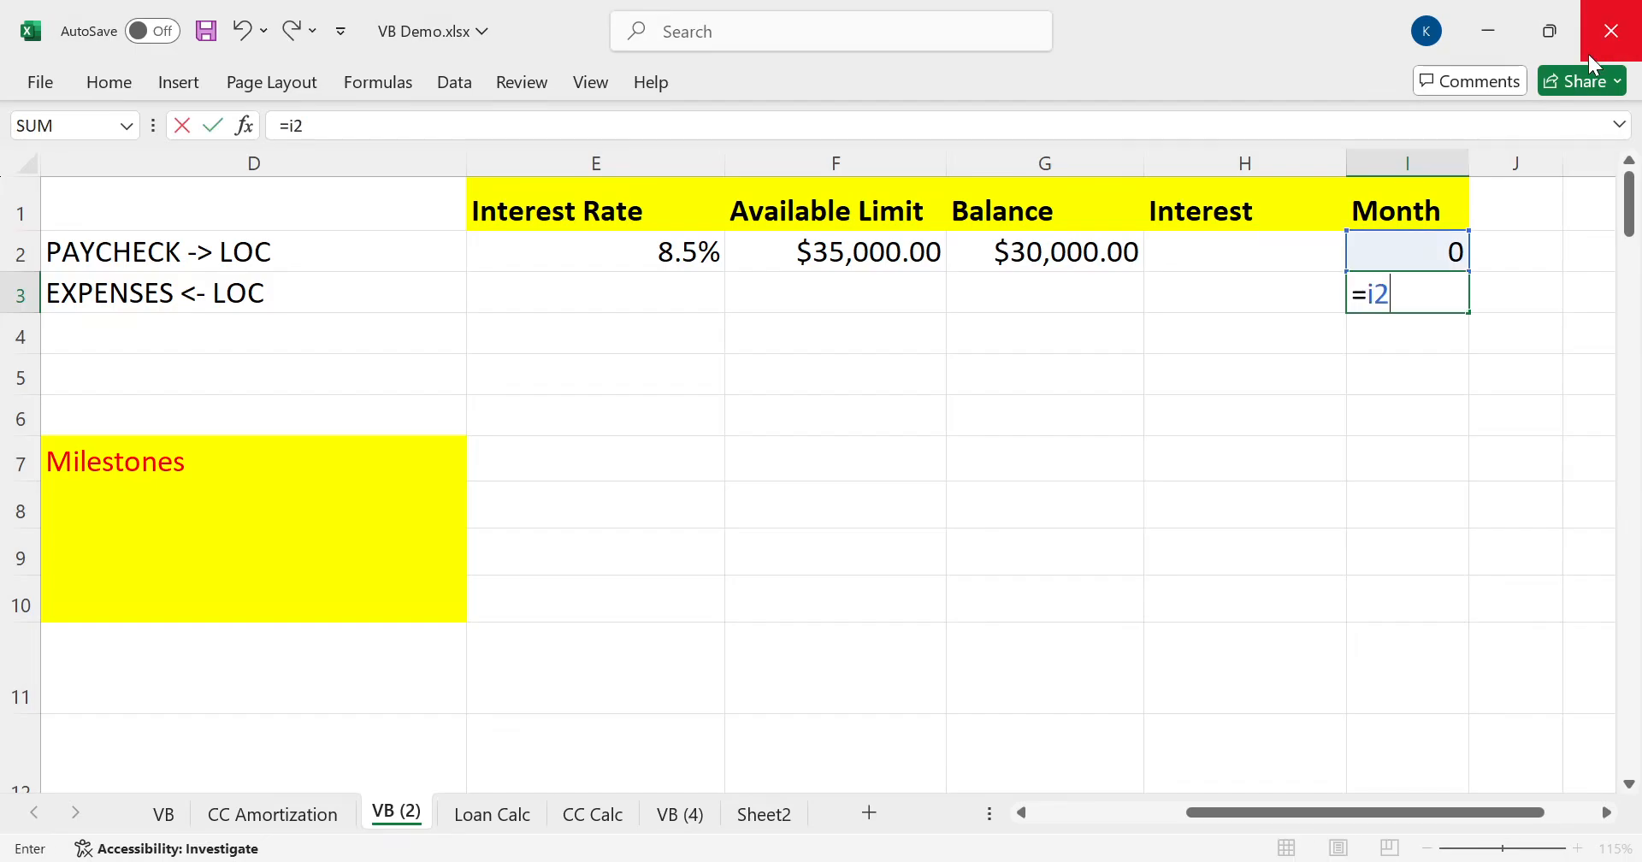
key("Return")
Calculate the month 1 balance in G3 with the formula =G2+H2-1676.40
key("Left")
key("Left")
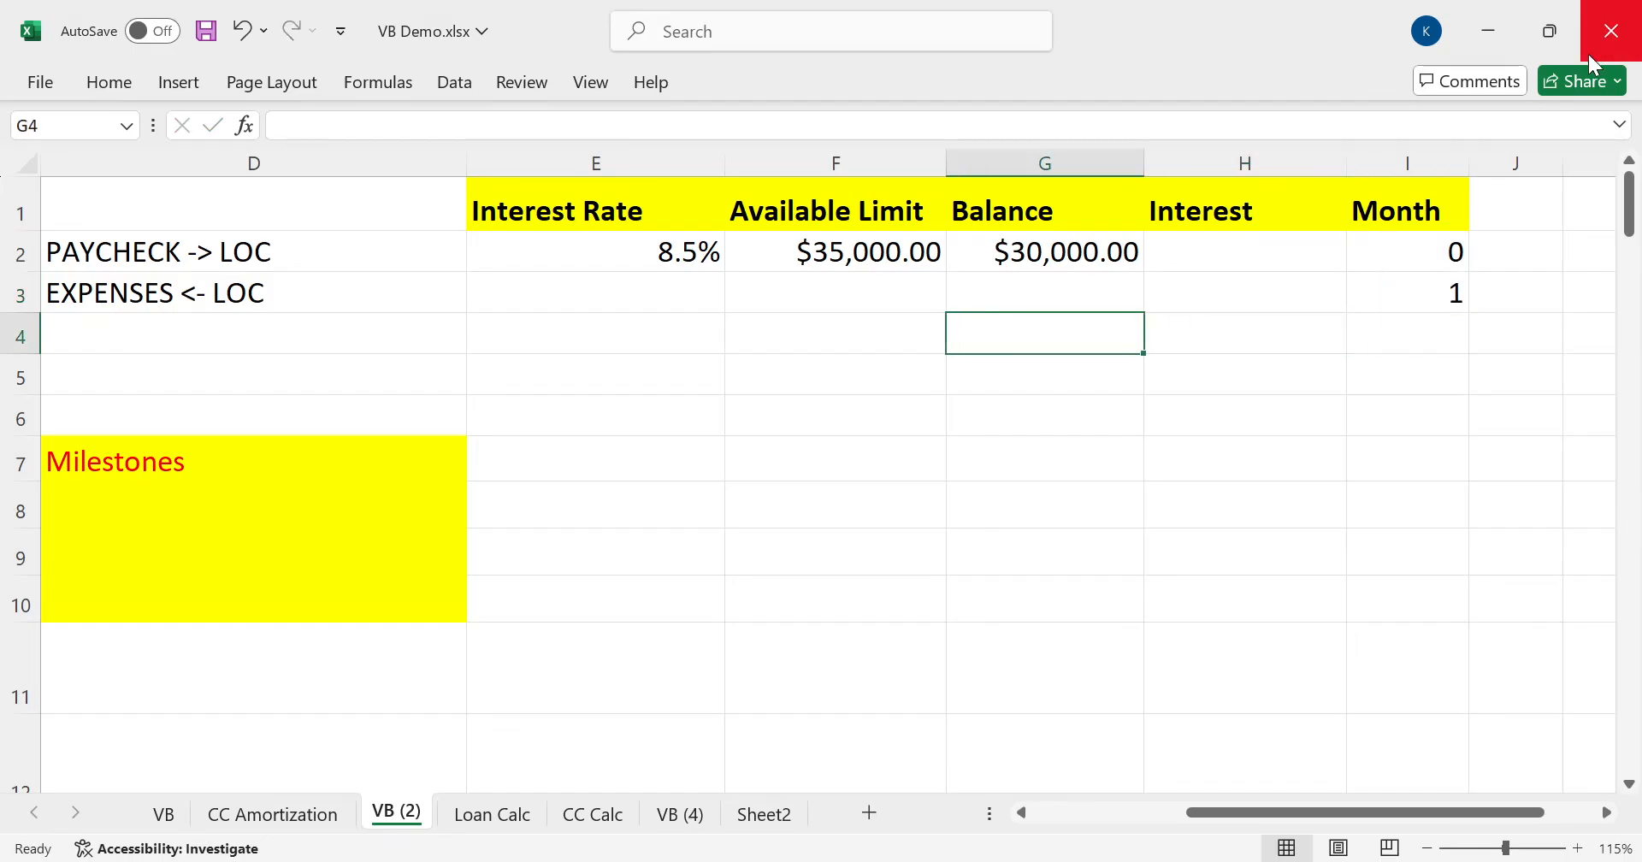
key("Up")
type("=g2+h2")
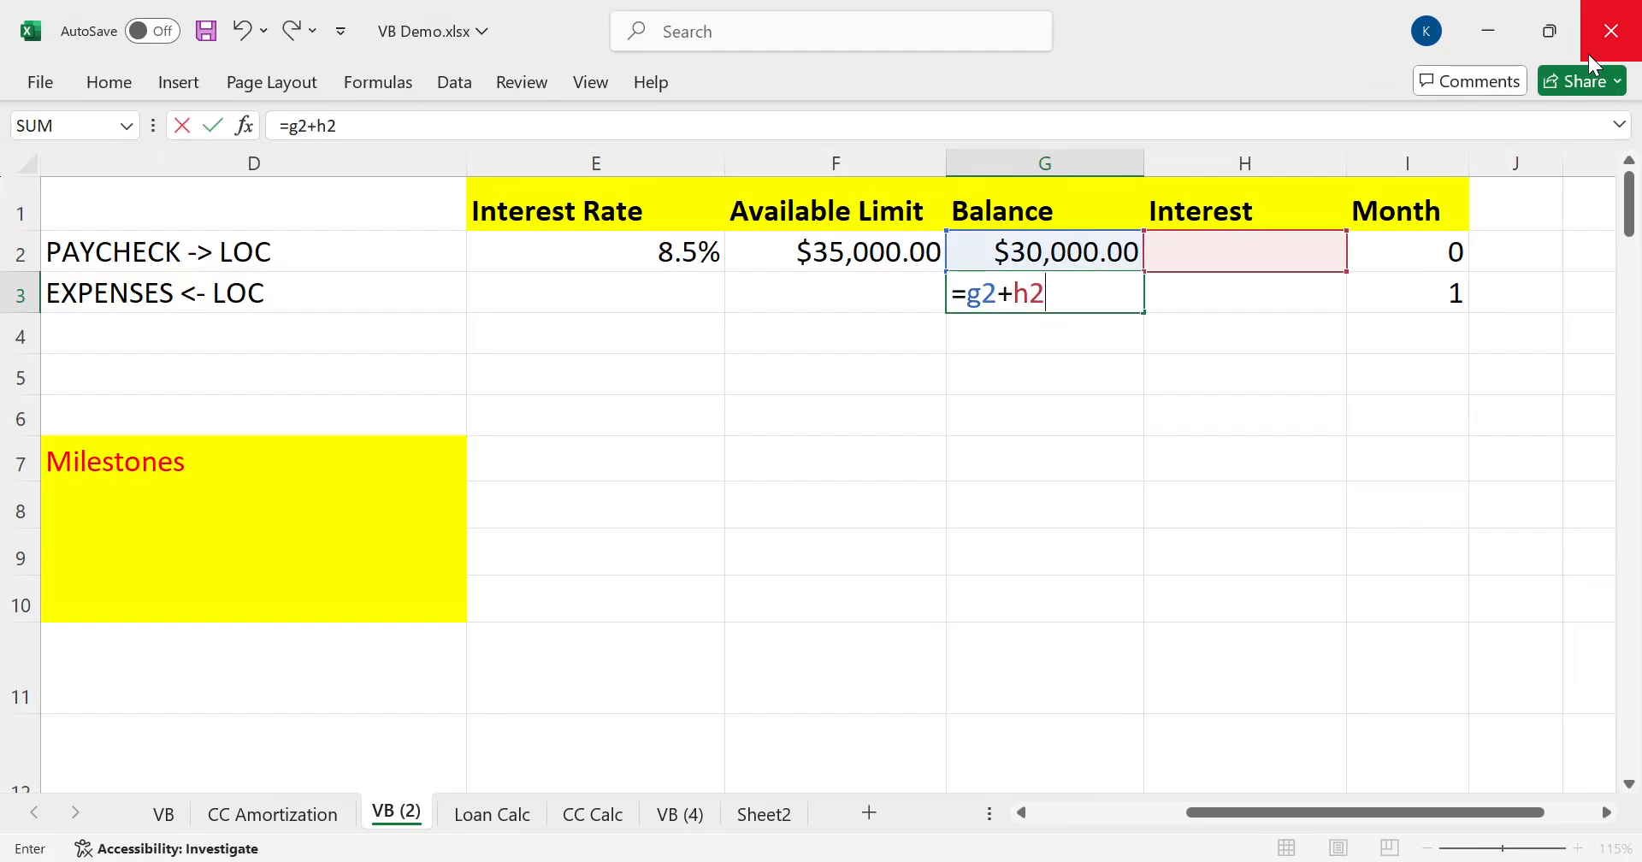
type("-")
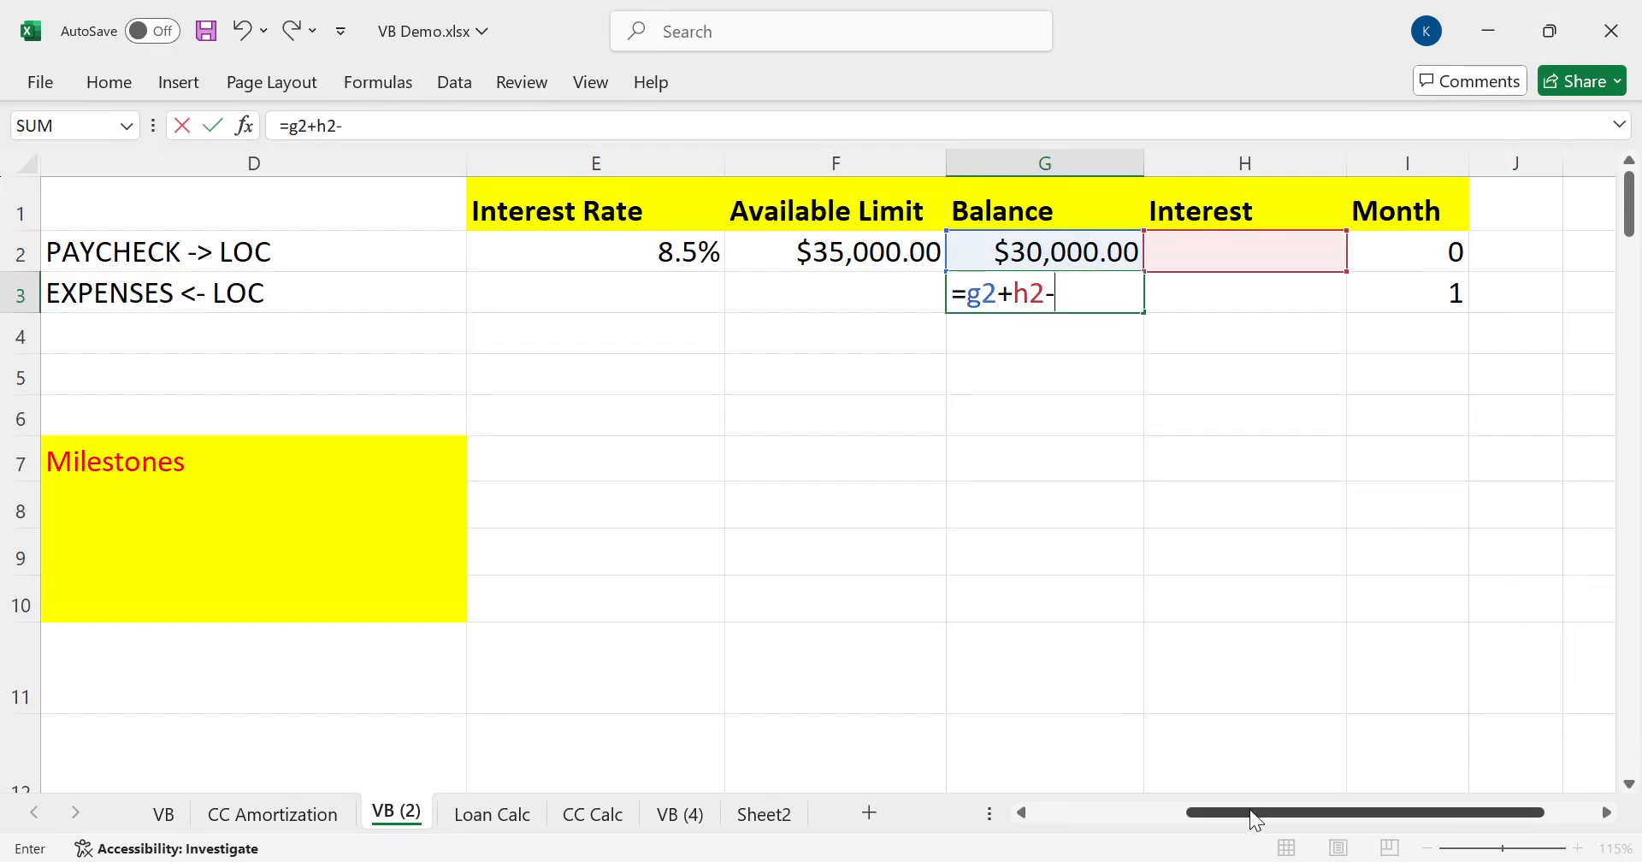
left_click_drag(1249, 809, 1190, 812)
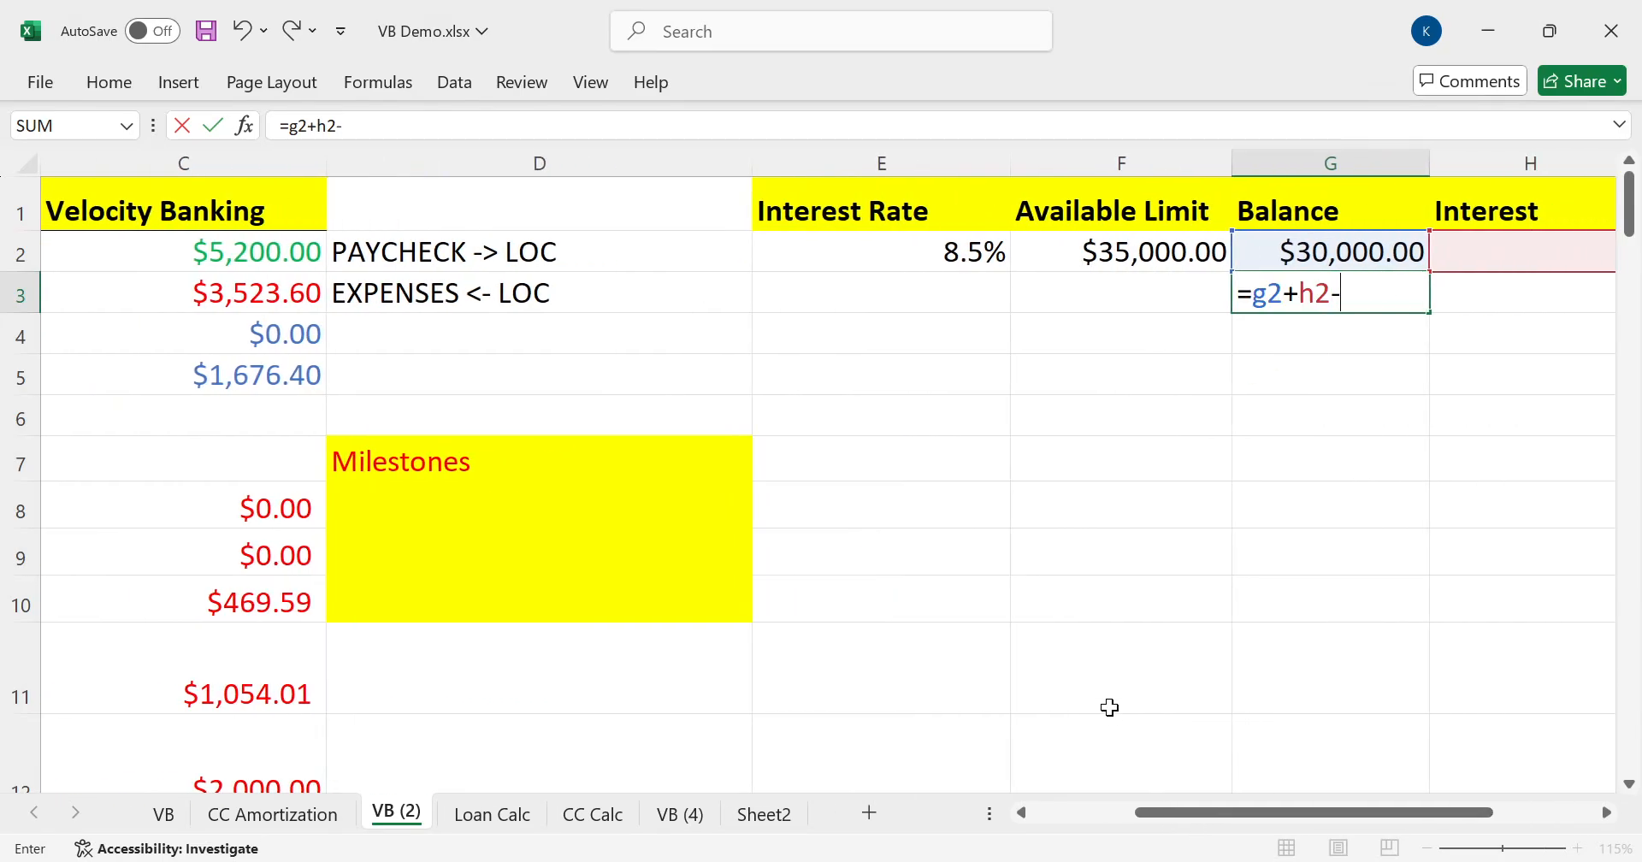
type("1676.")
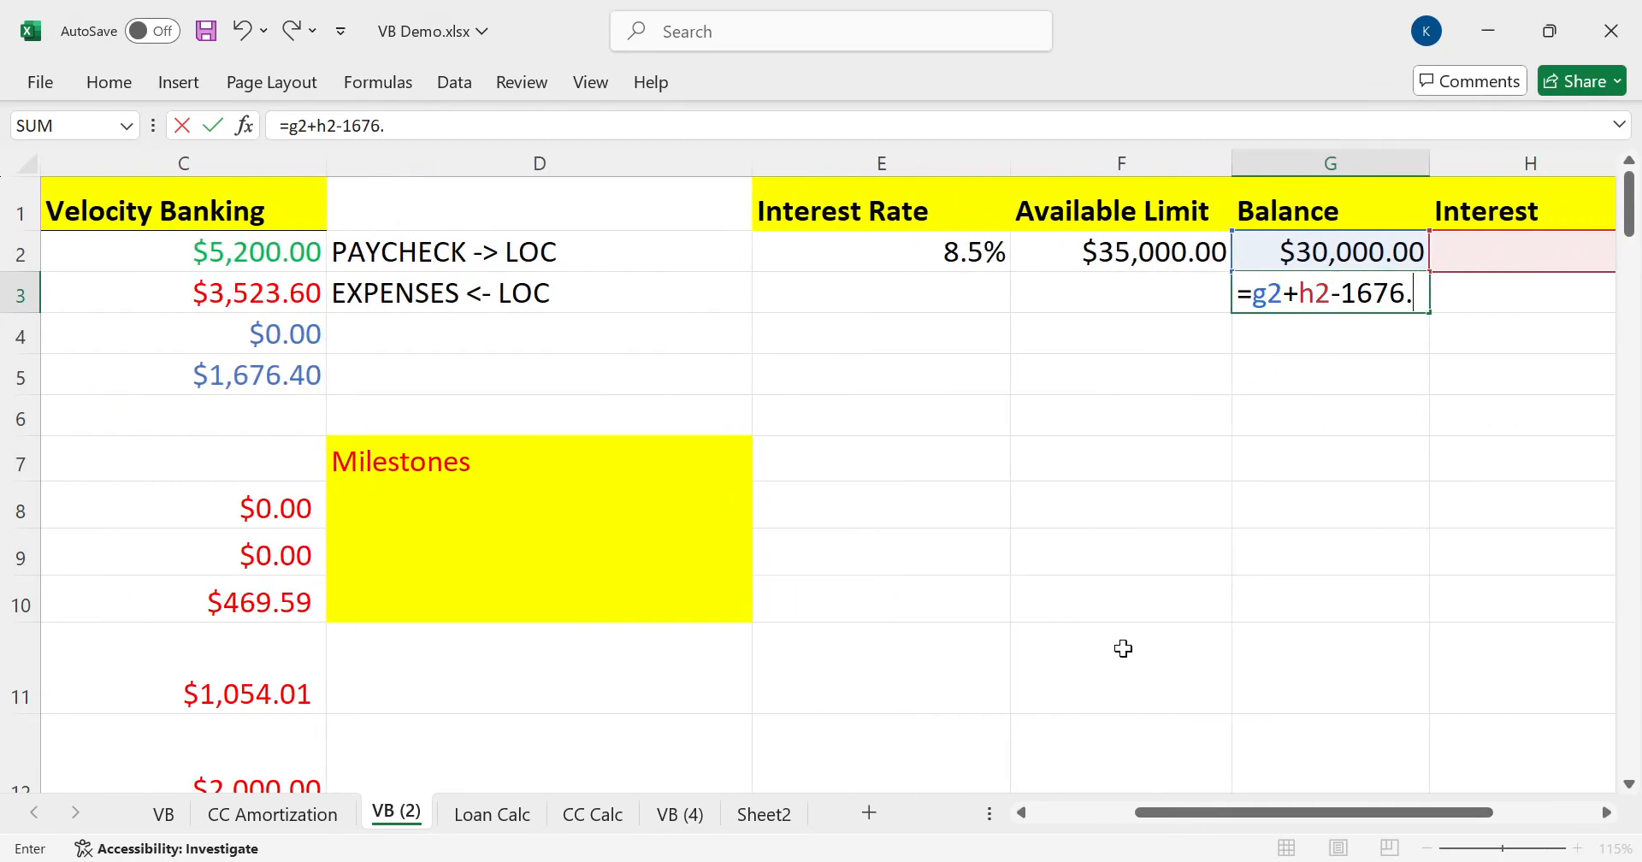
type("40")
key("Return")
Insert an AVERAGE of the two balances G3 and G2 in the month 1 Interest cell, H3
key("Up")
key("Right")
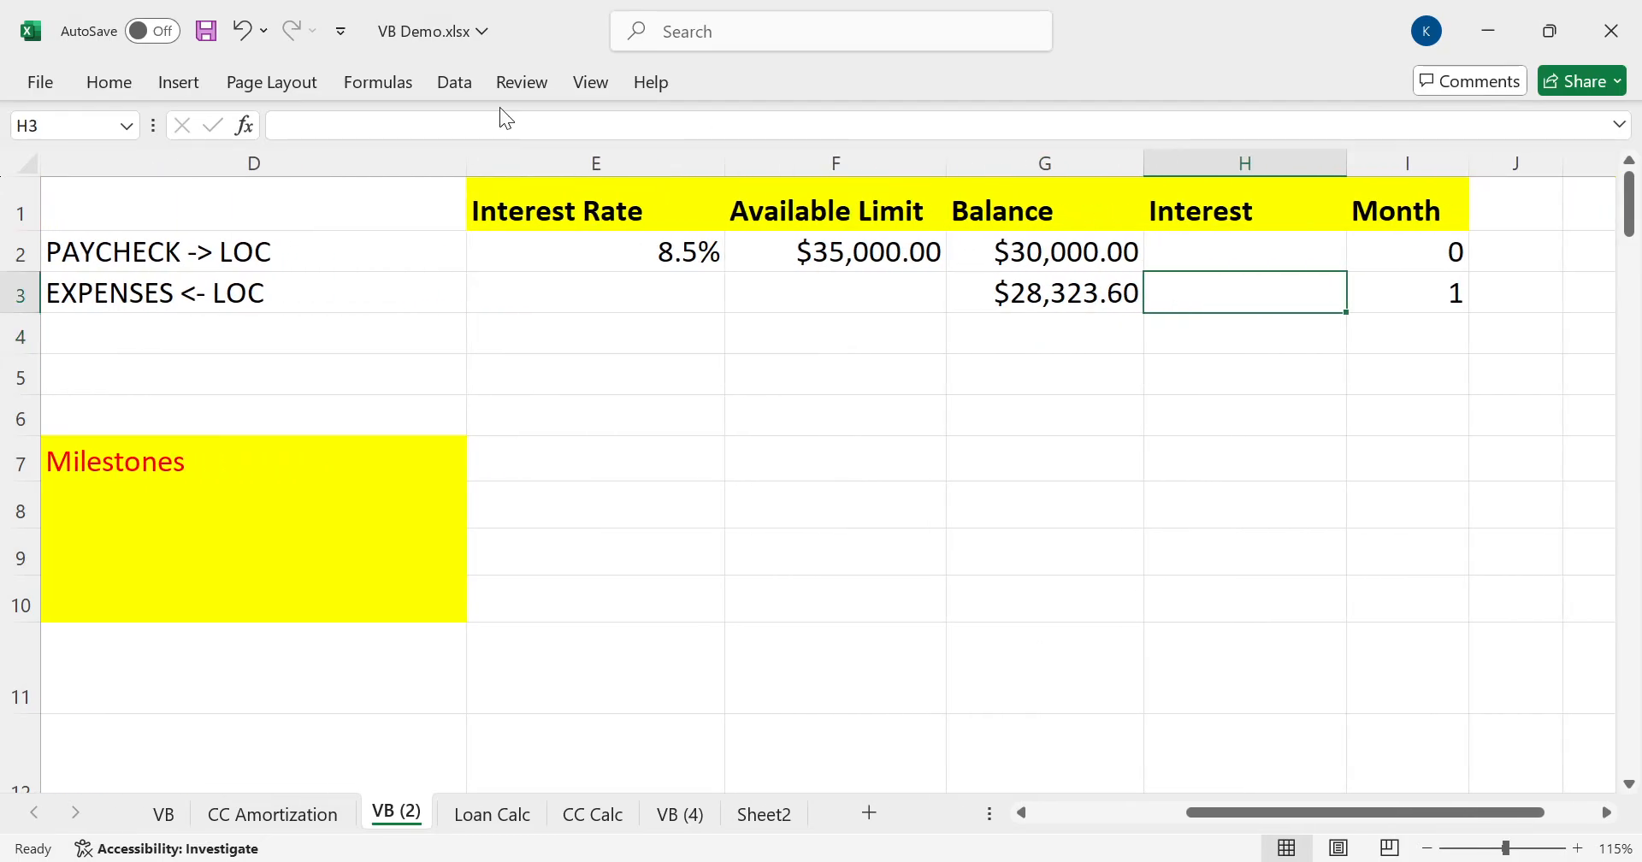
left_click(118, 83)
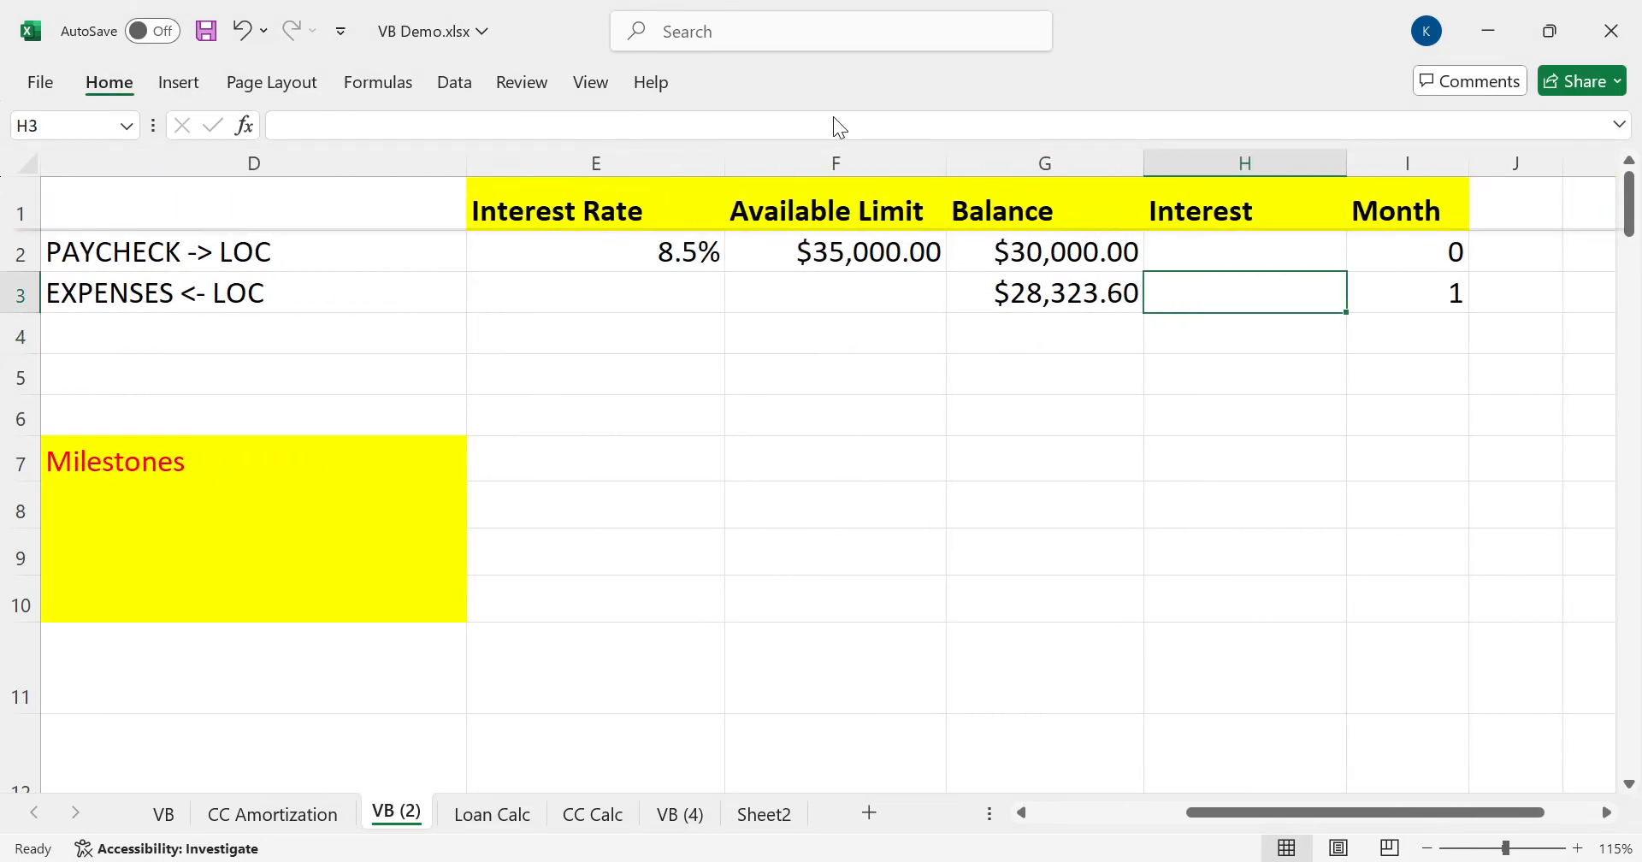
left_click(1327, 113)
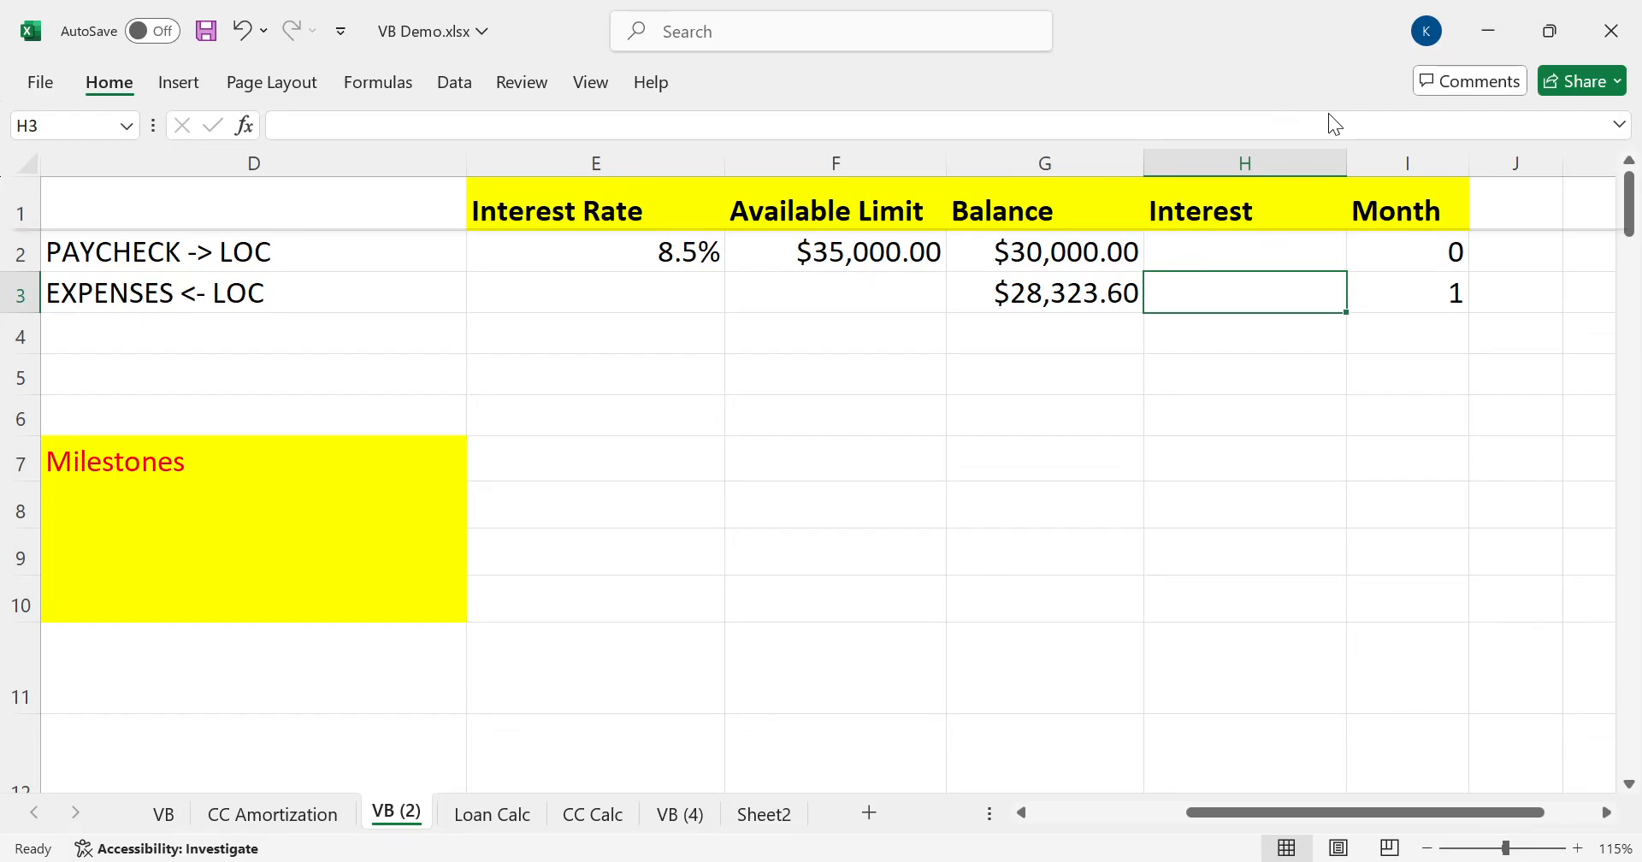
left_click(1340, 191)
left_click(1063, 254, "ctrl")
key("Return")
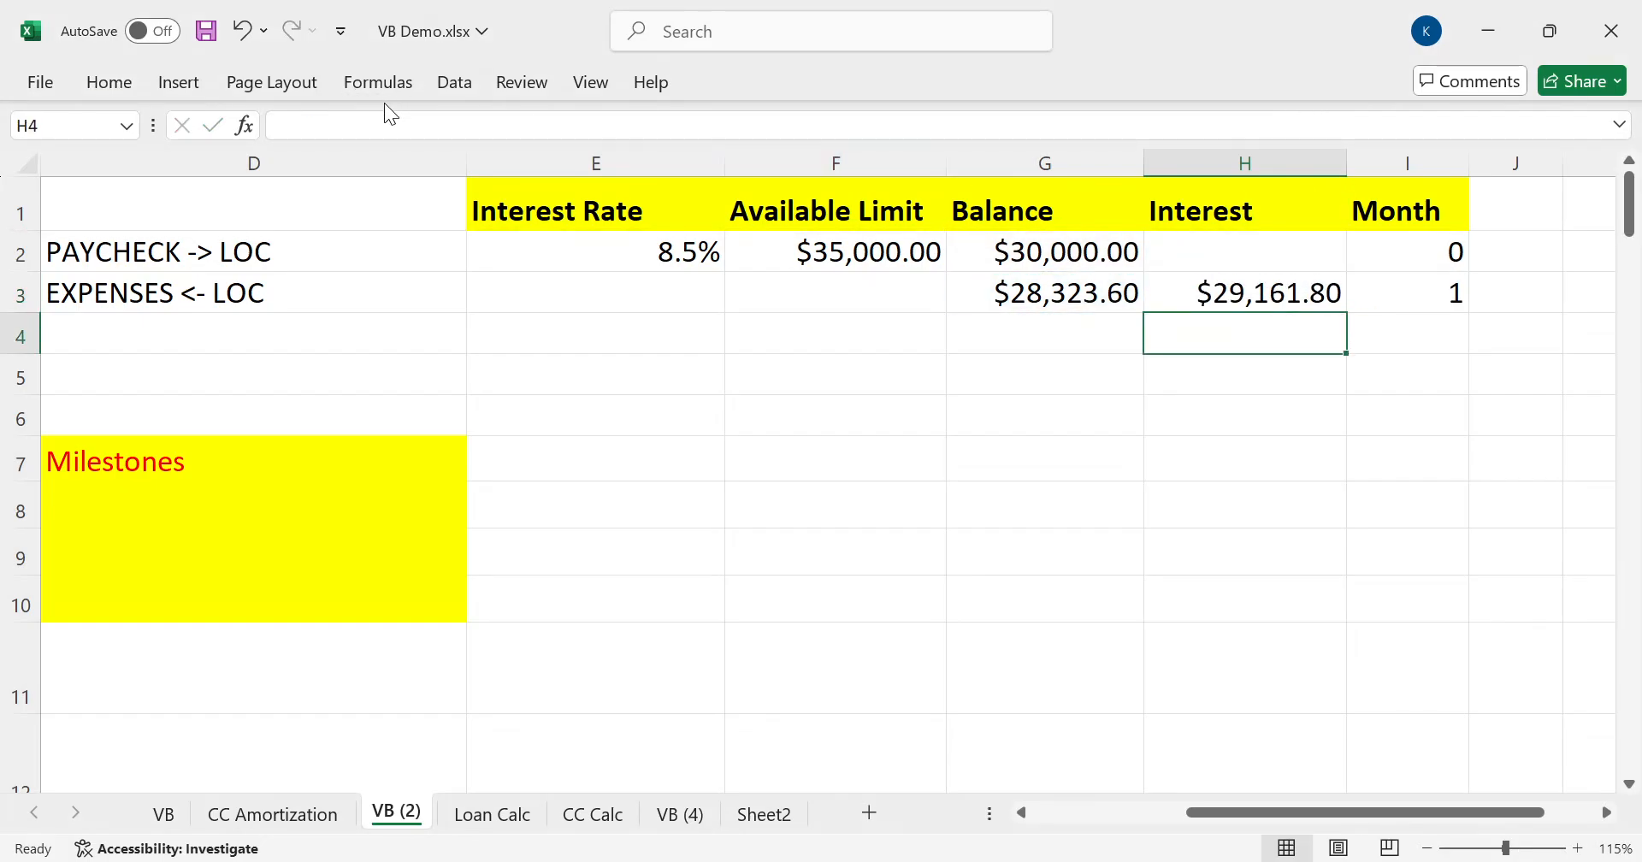
Multiply the average balance in H3 by the annual rate, making the formula =AVERAGE(G3,G2)*0.085
left_click(1230, 292)
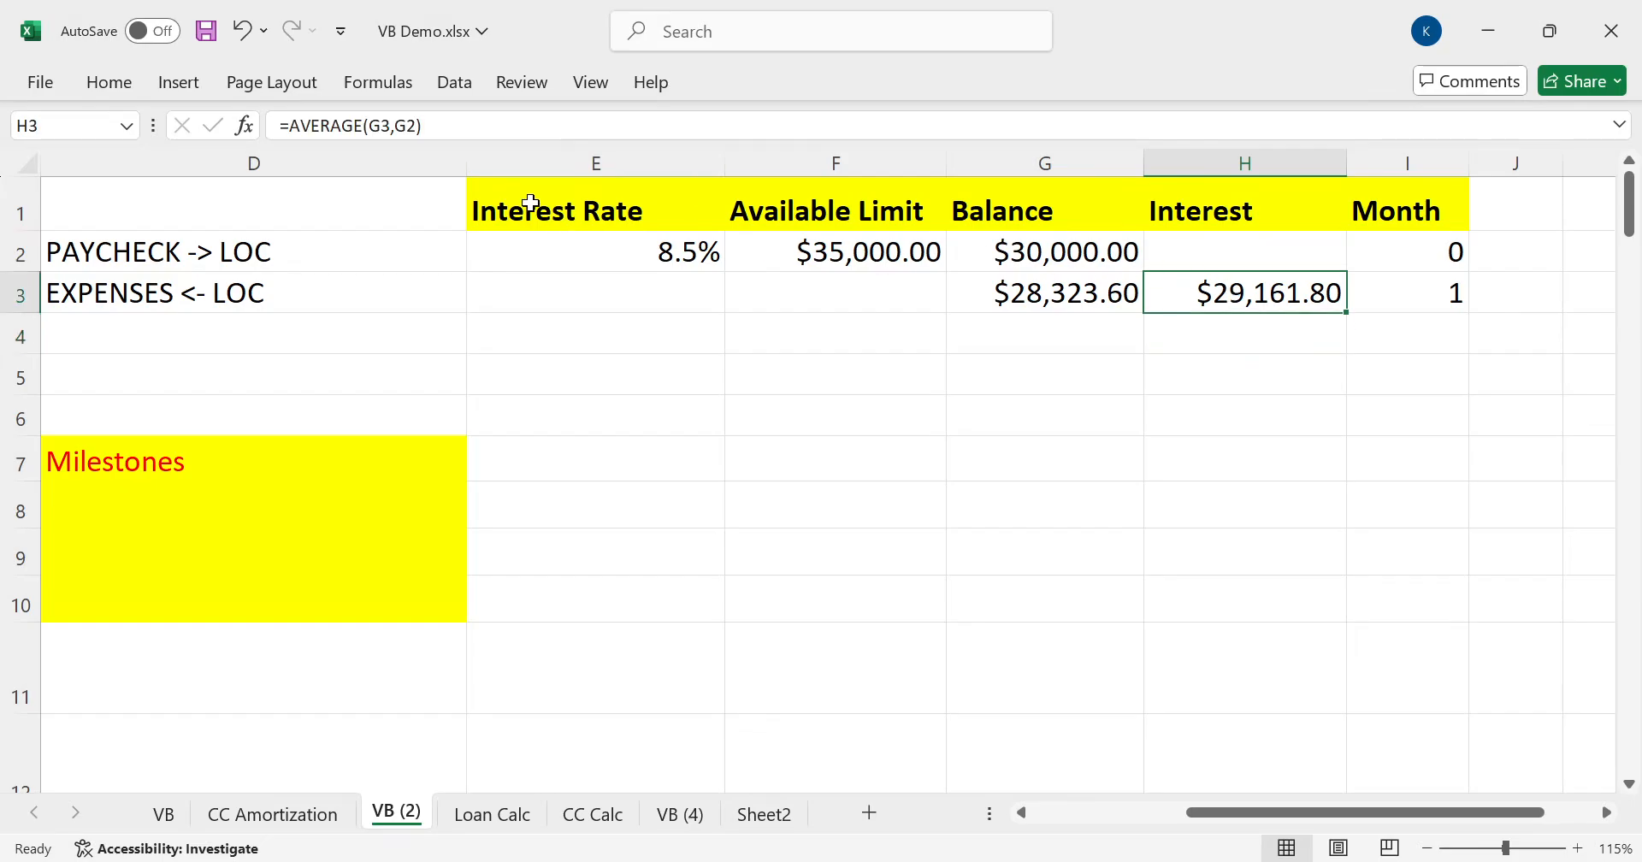
left_click(486, 126)
type("*")
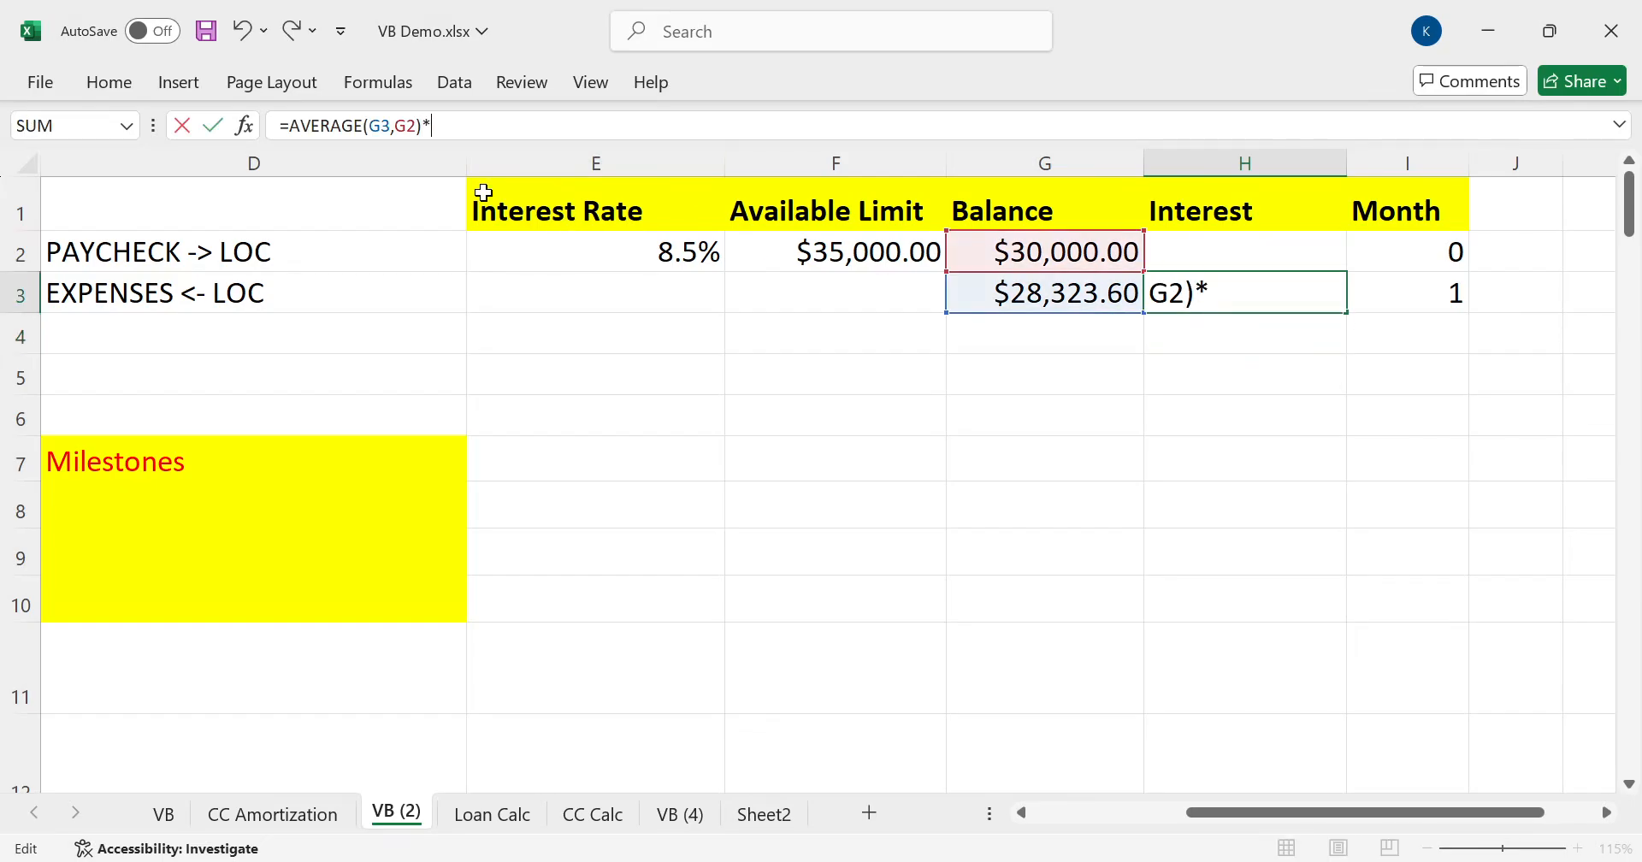
type(".085")
key("Return")
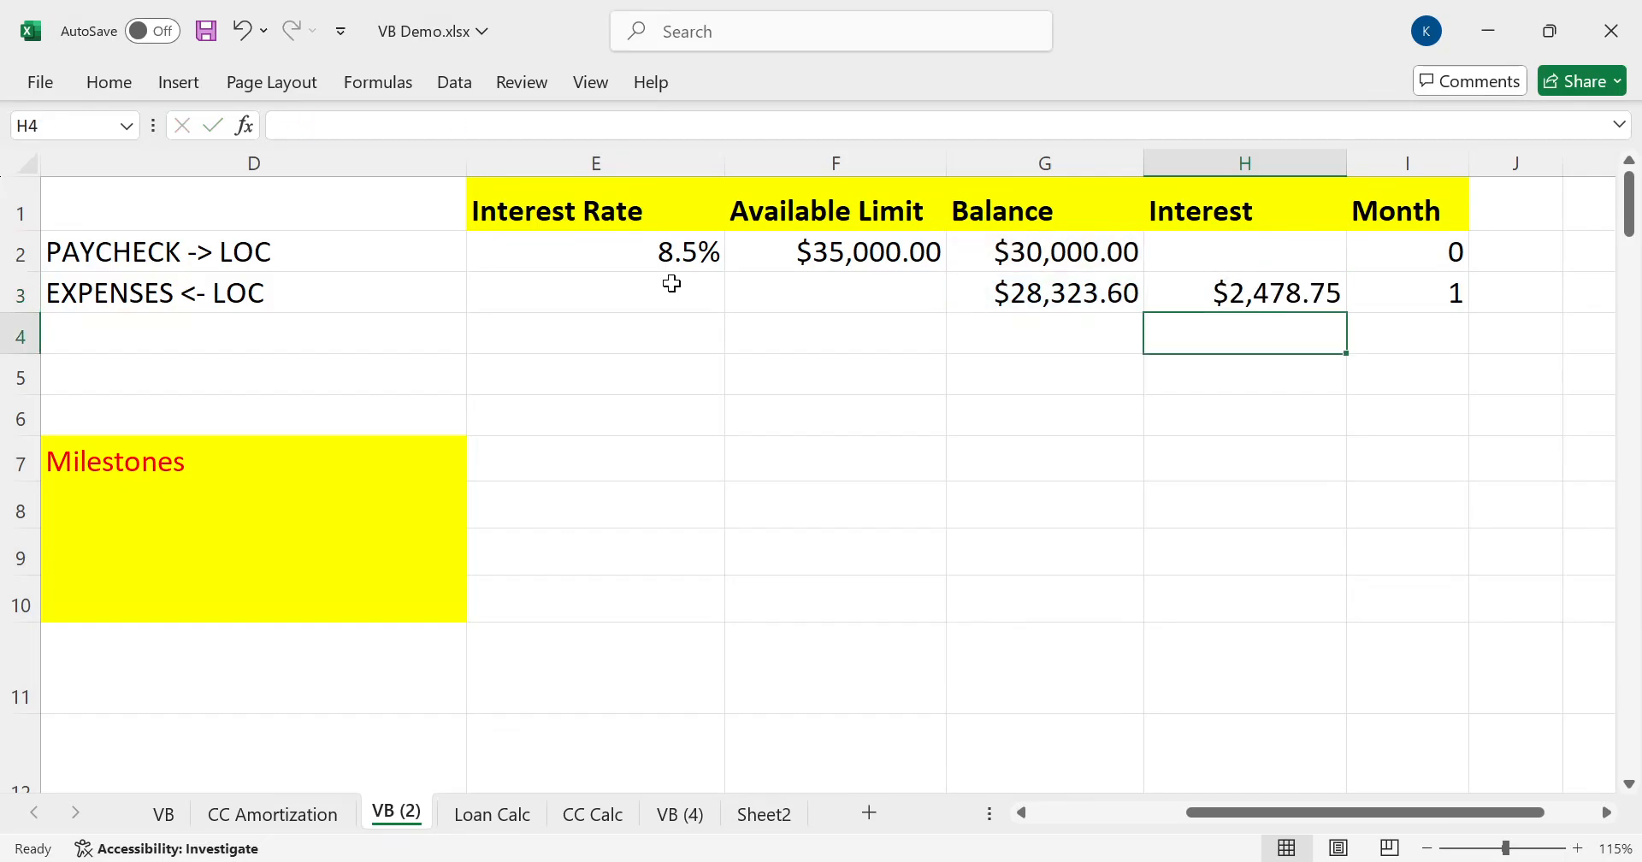
Divide the month 1 interest in H3 by 12, making the formula =AVERAGE(G3,G2)*0.085/12
key("Up")
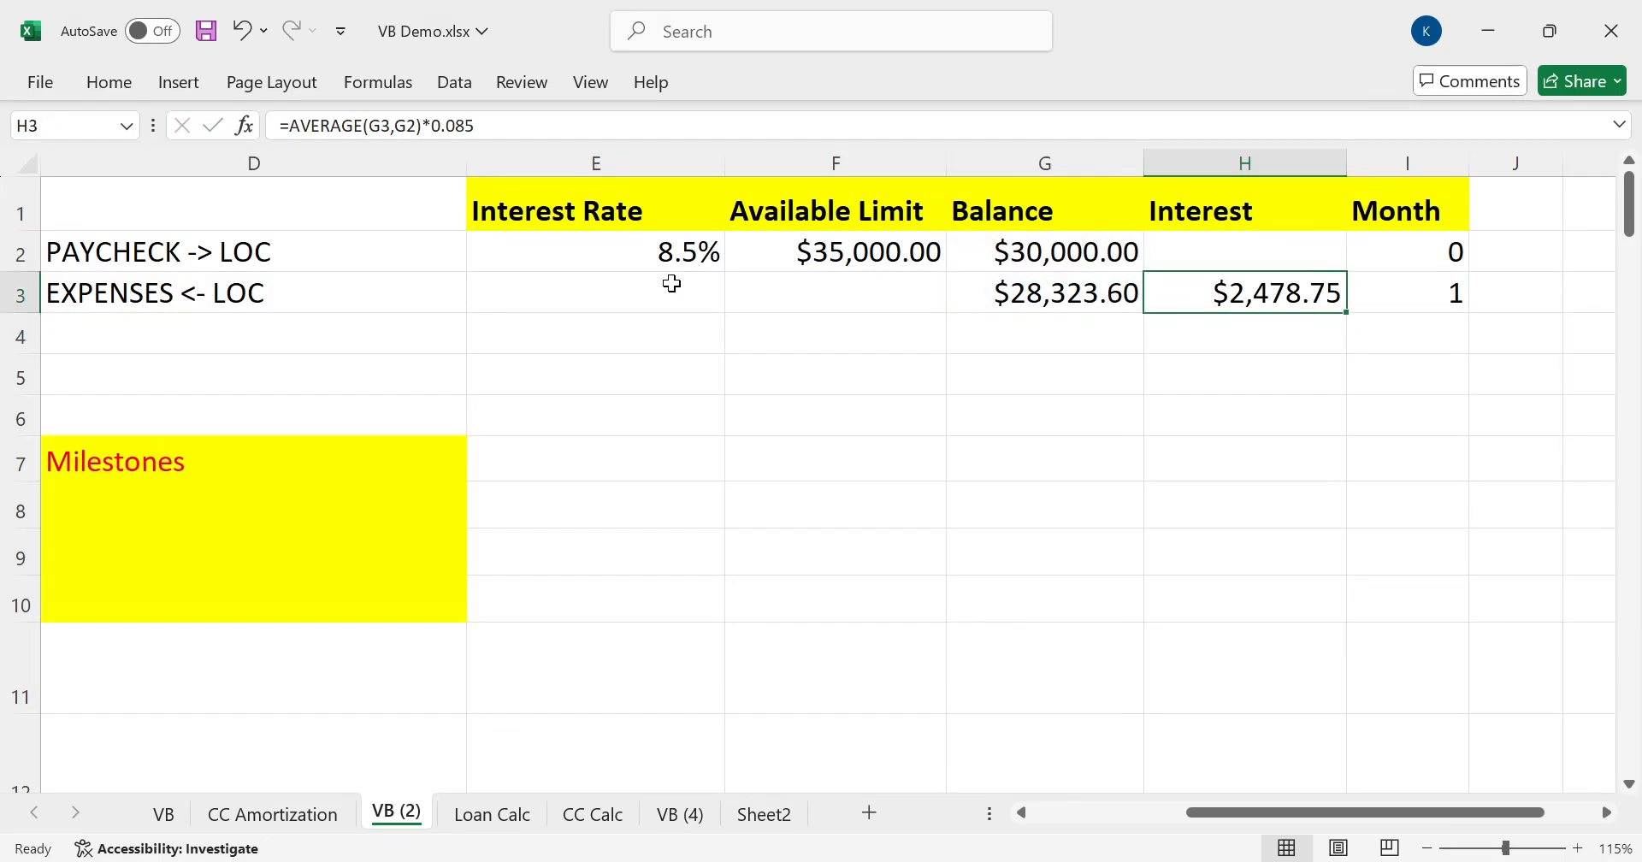
left_click(482, 126)
type("/")
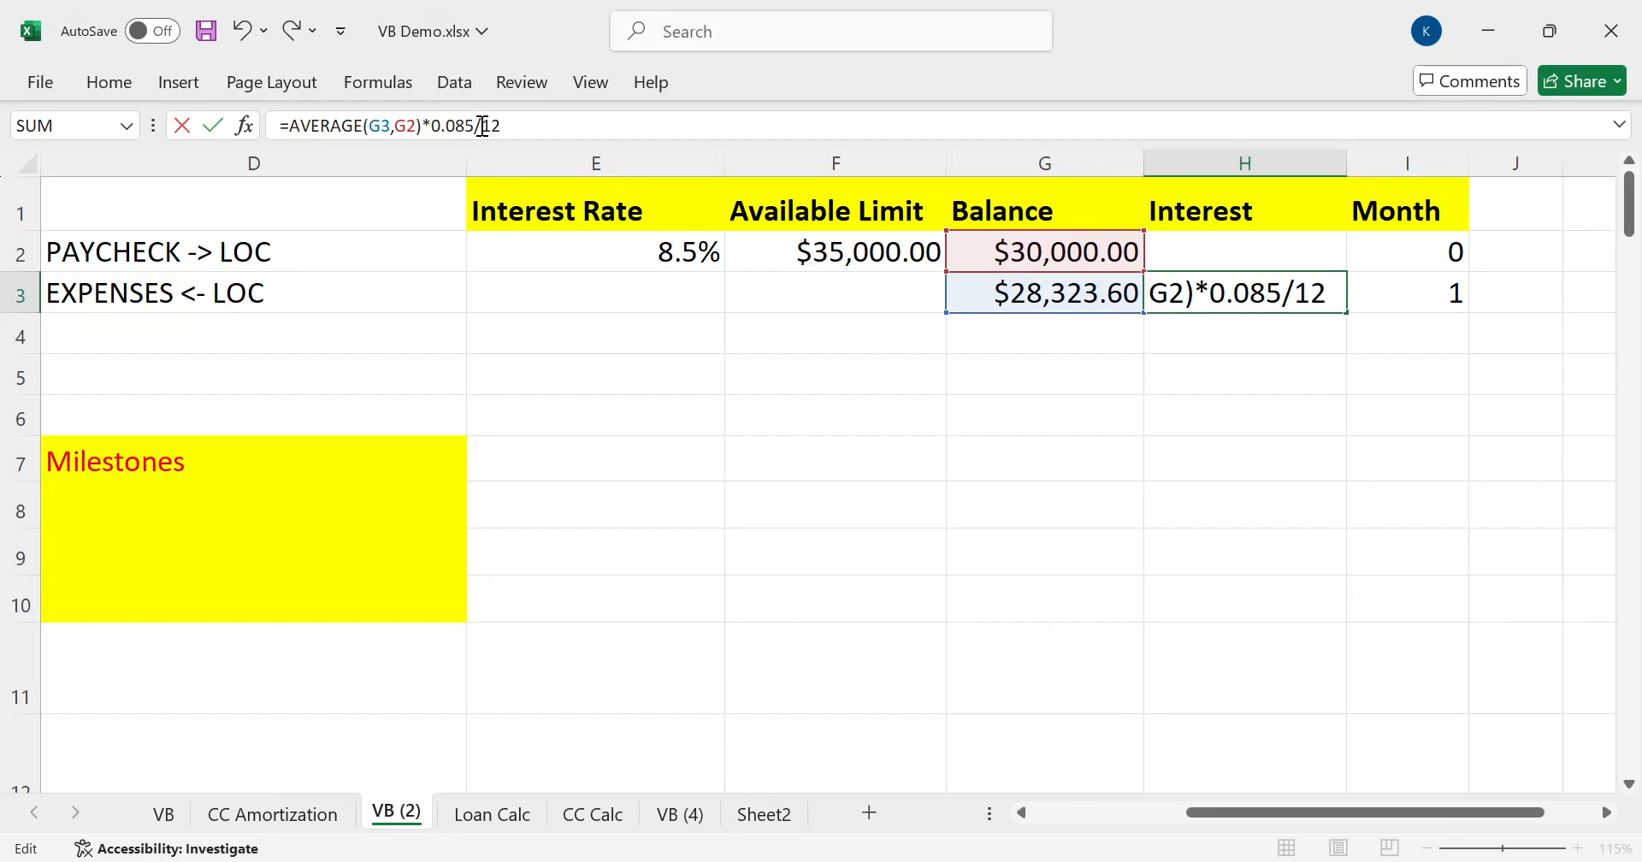
type("12")
key("Return")
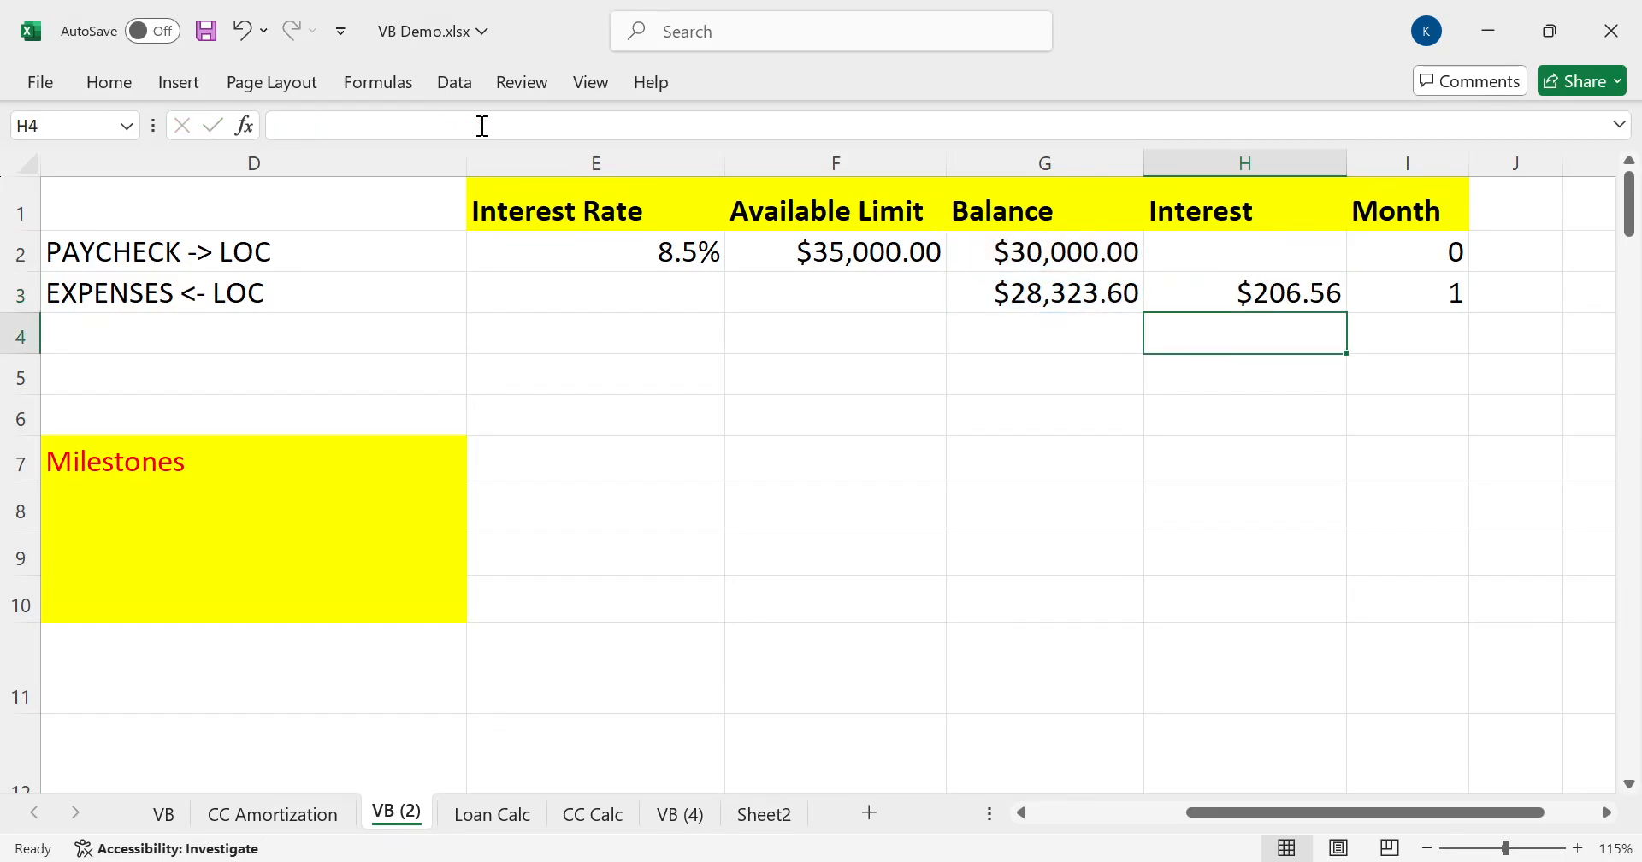
Copy the month 1 balance, interest and month formulas in G3:I3 down through row 15
key("Up")
key("Left")
key("shift+Right")
key("shift+Right")
key("ctrl+c")
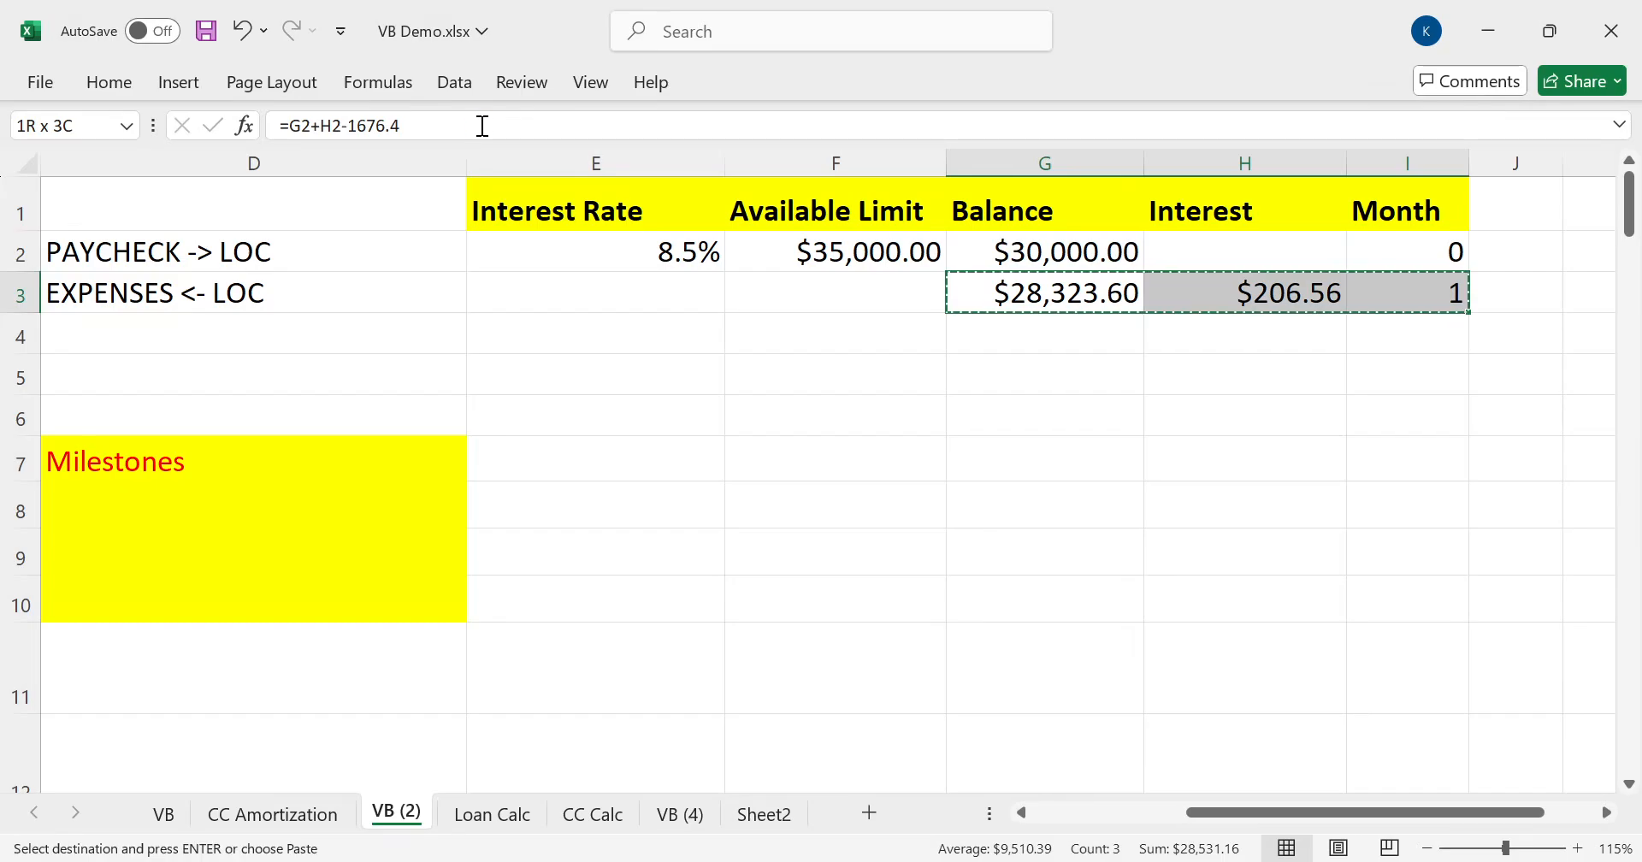
key("shift+Down")
key("shift+Down")
key("shift+Down")
key("shift+Down")
key("shift+Down")
key("shift+Down")
key("shift+Down")
key("shift+Down")
key("shift+Down")
key("shift+Down")
key("shift+Down")
key("shift+Down")
key("ctrl+v")
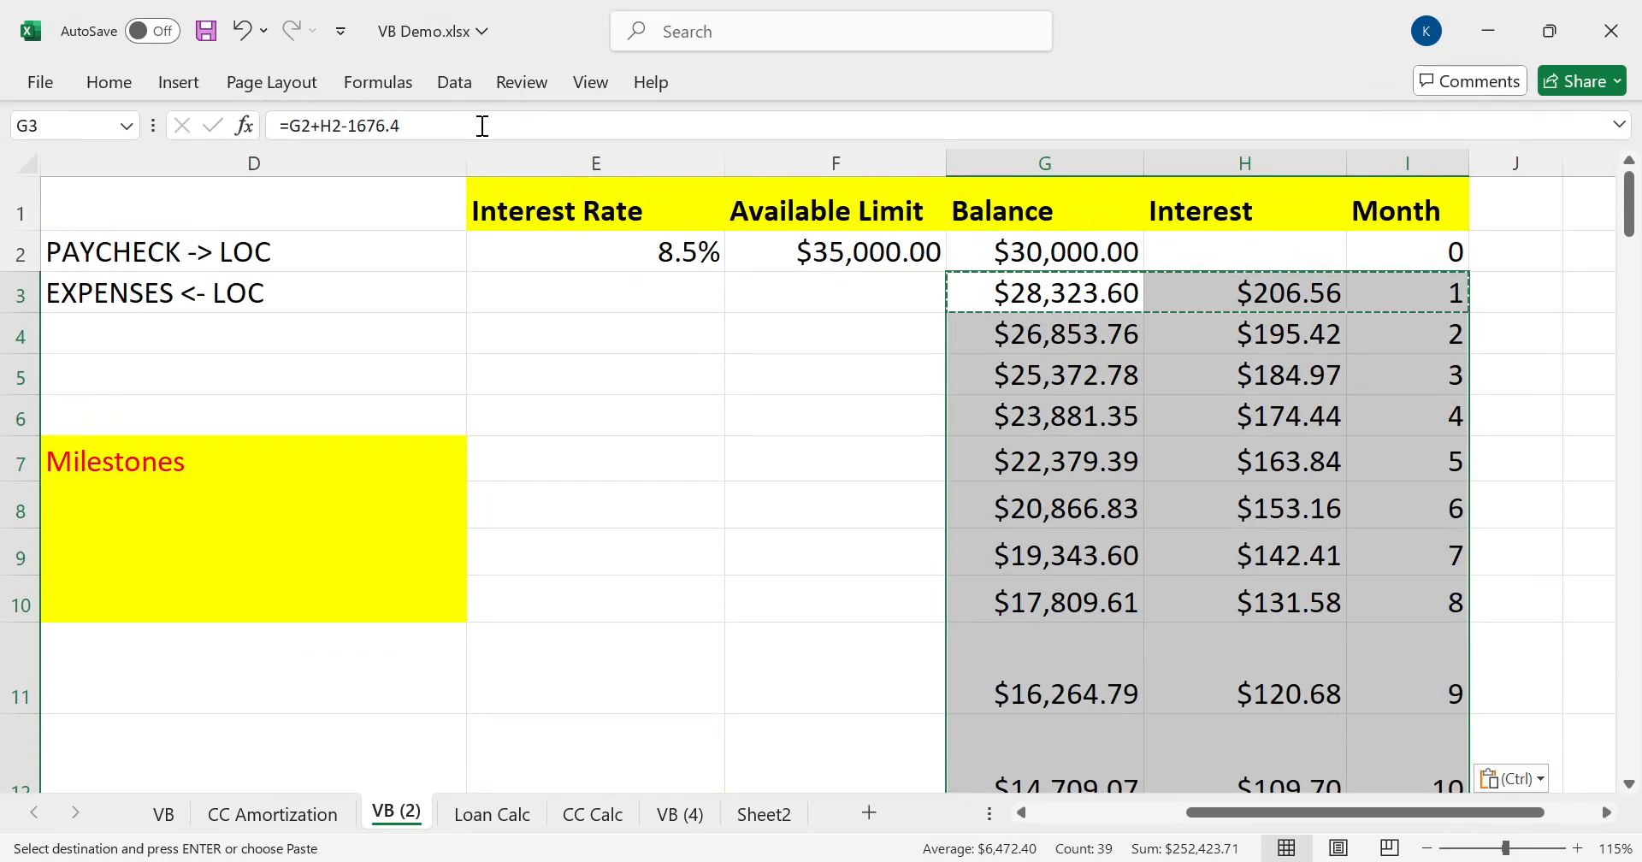
Extend the balance, interest and month formulas from G15:I15 down through row 22 for month 20
key("Down")
key("Down")
key("ctrl+Down")
key("Down")
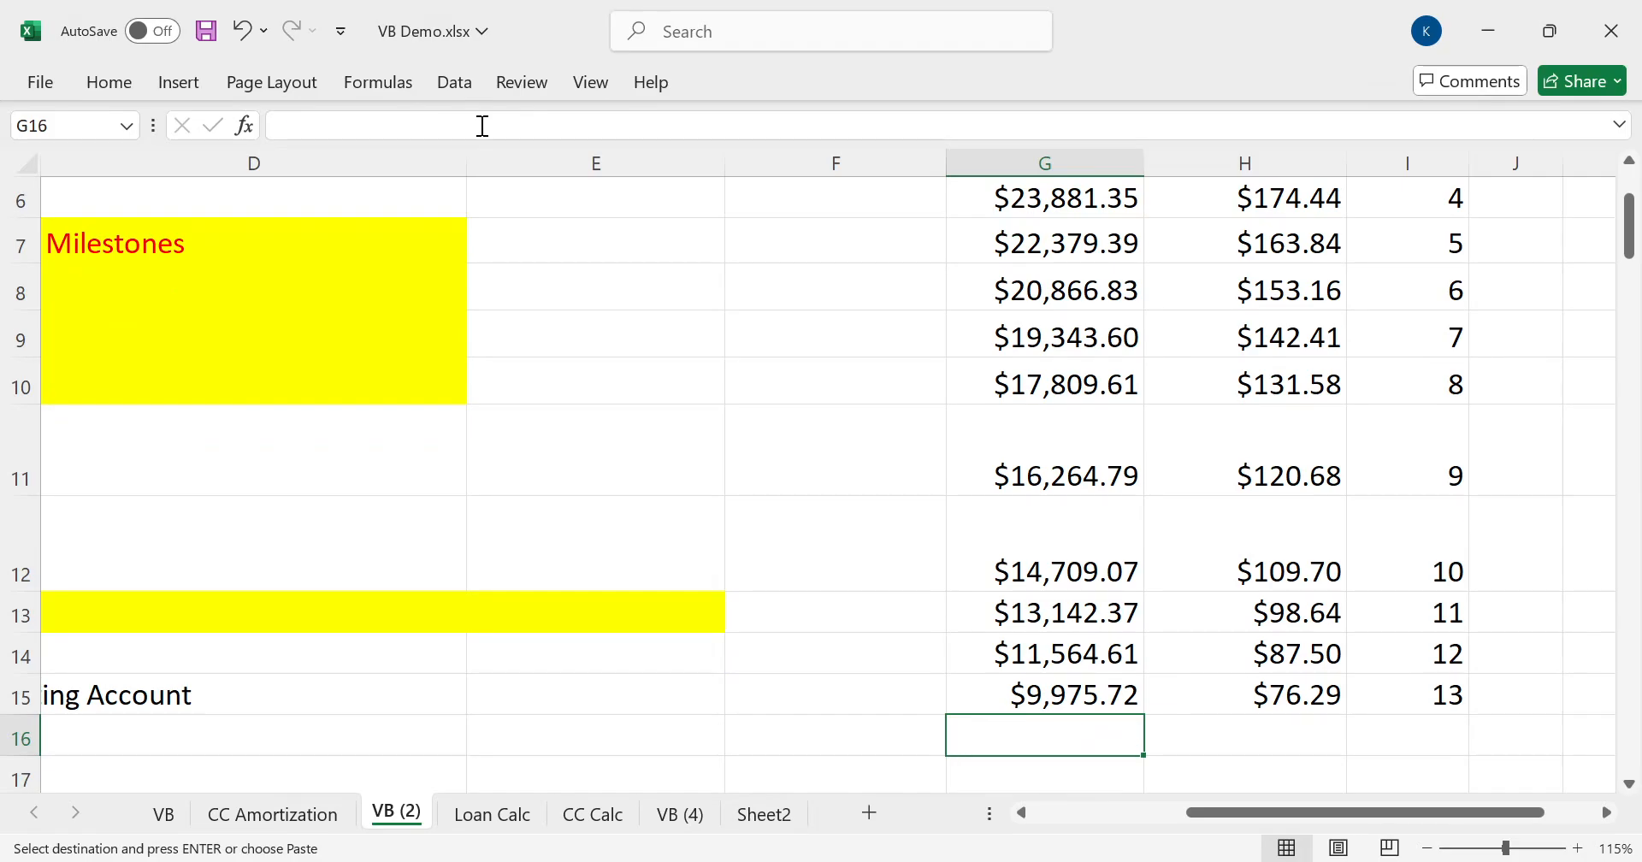
key("Up")
key("shift+Right")
key("shift+Right")
key("shift+Right")
key("shift+Left")
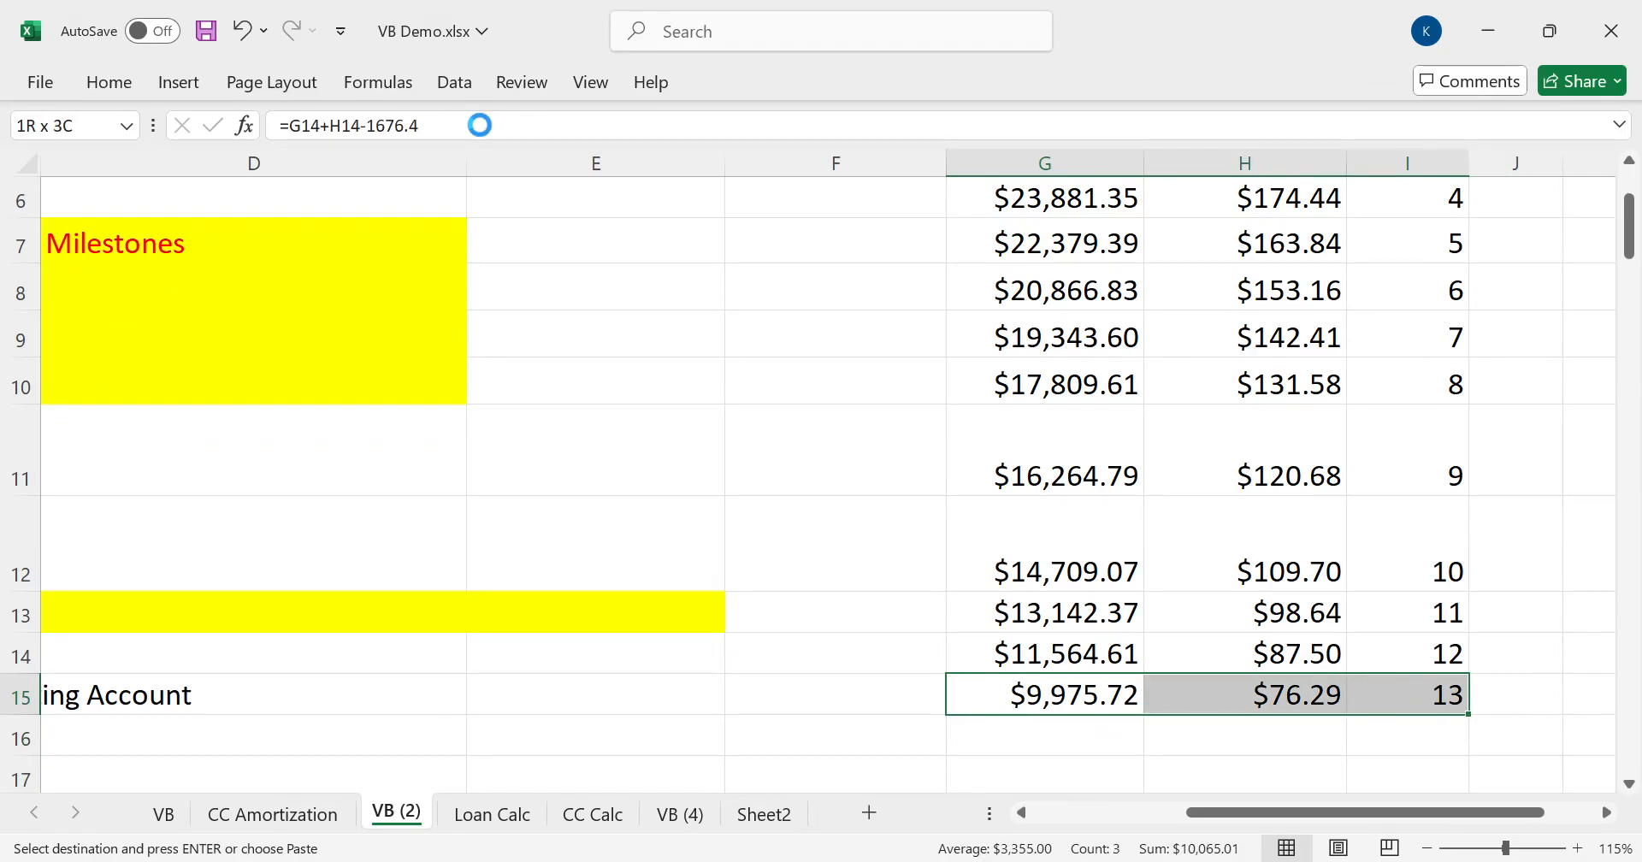
key("ctrl+c")
key("shift+Down")
key("shift+Down")
key("shift+Down")
key("shift+Down")
key("shift+Down")
key("shift+Down")
key("shift+Down")
key("ctrl+v")
key("Down")
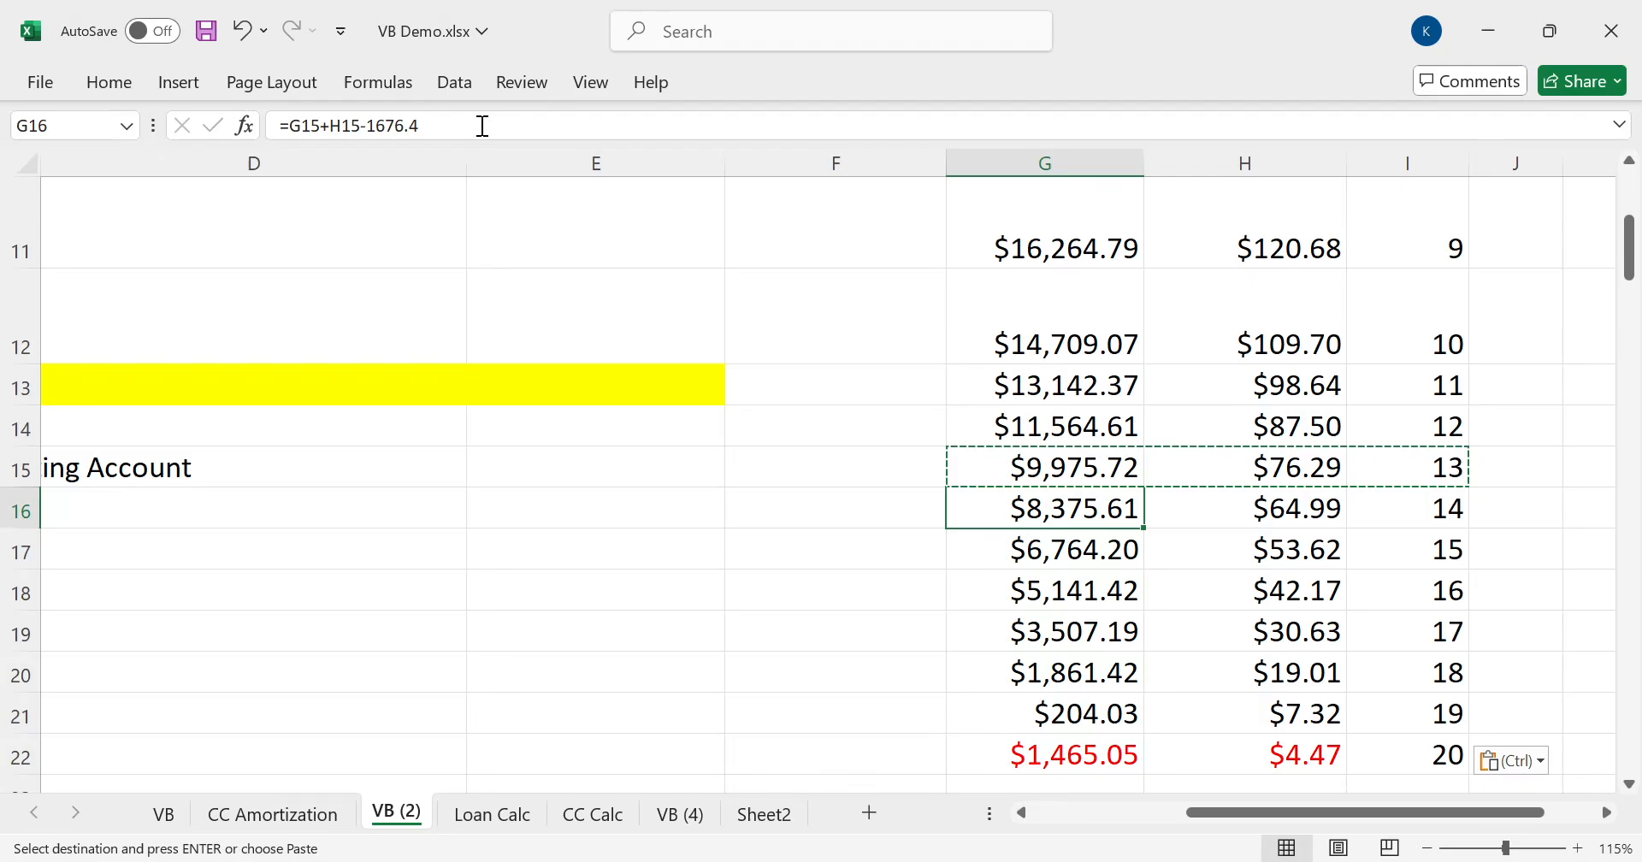
Fill the month 20 balance cell, G22, with yellow
key("Down")
key("Down")
key("Down")
key("Down")
key("Down")
key("Down")
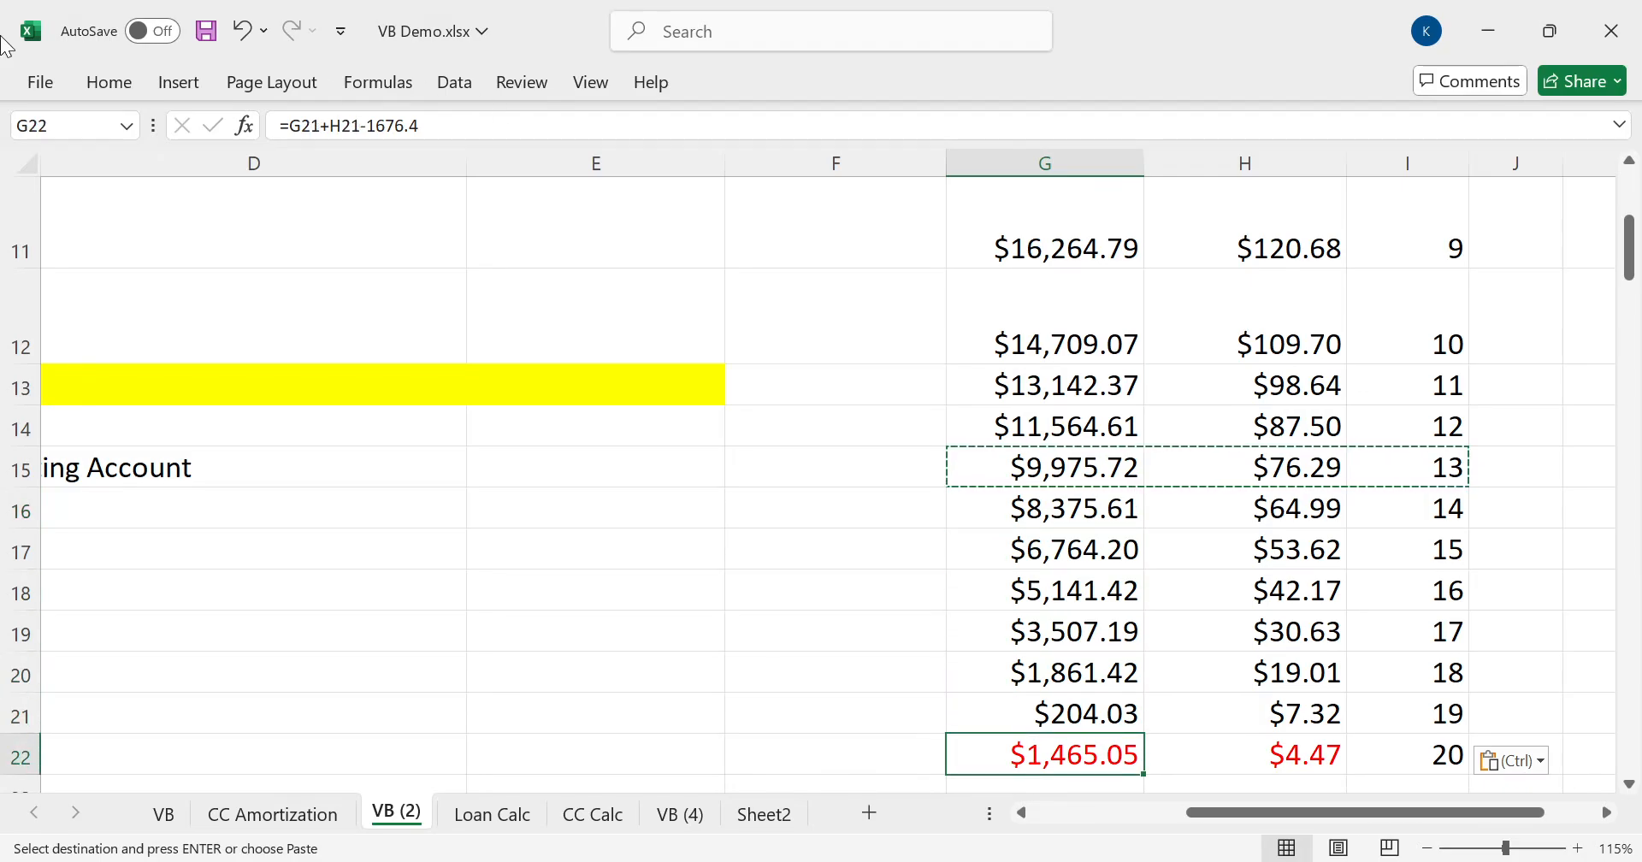
left_click(109, 80)
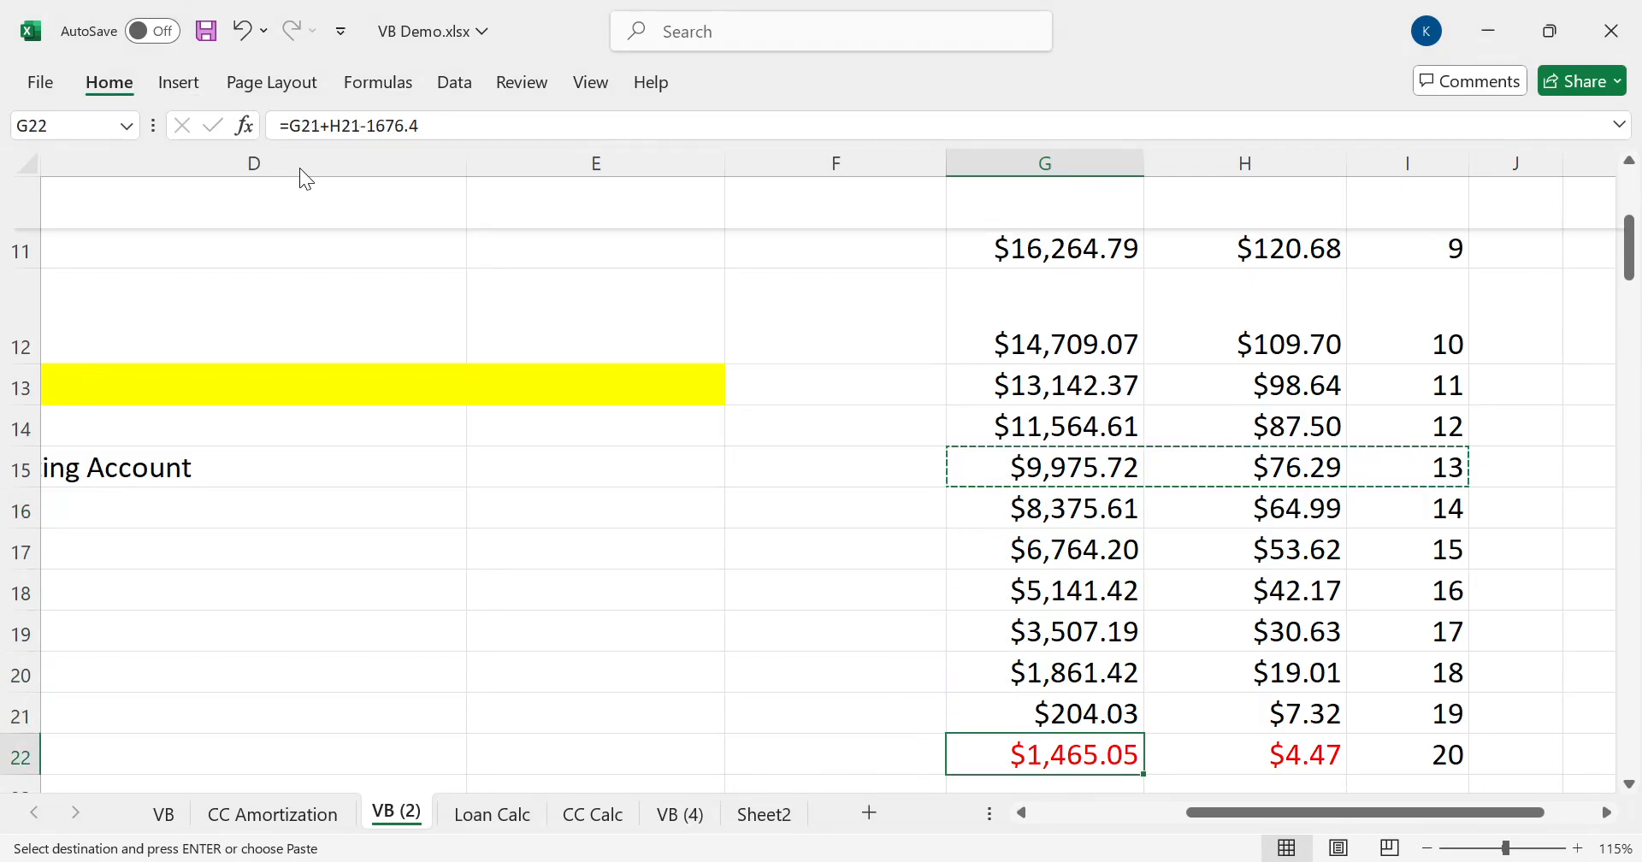
left_click(340, 171)
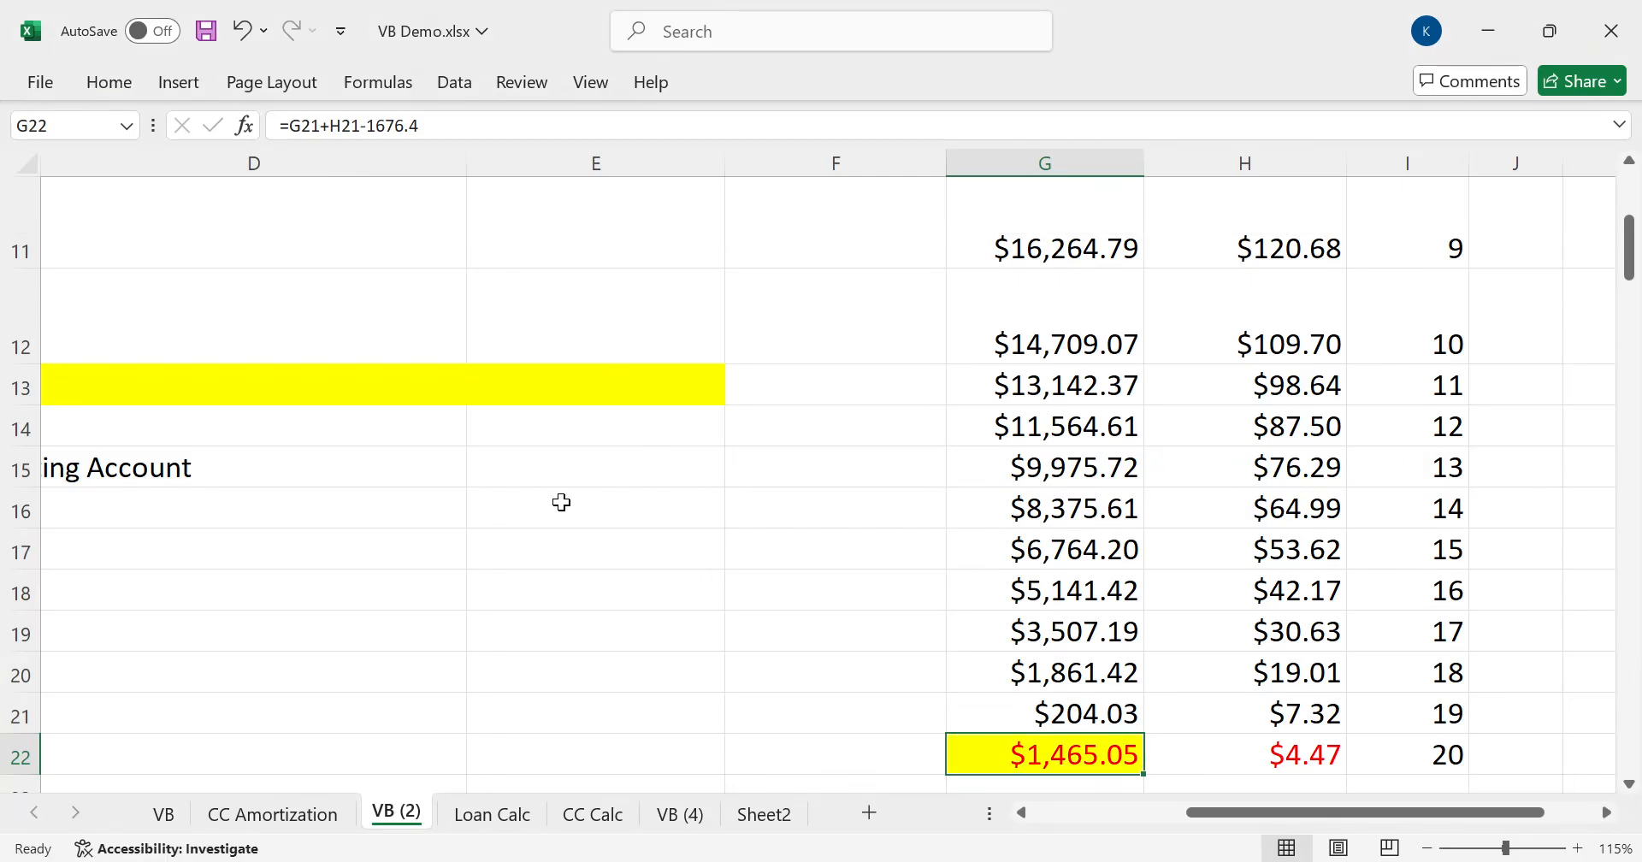
Enter the milestone "20 months, 30k" in D8, beside the first credit card
left_click(333, 261)
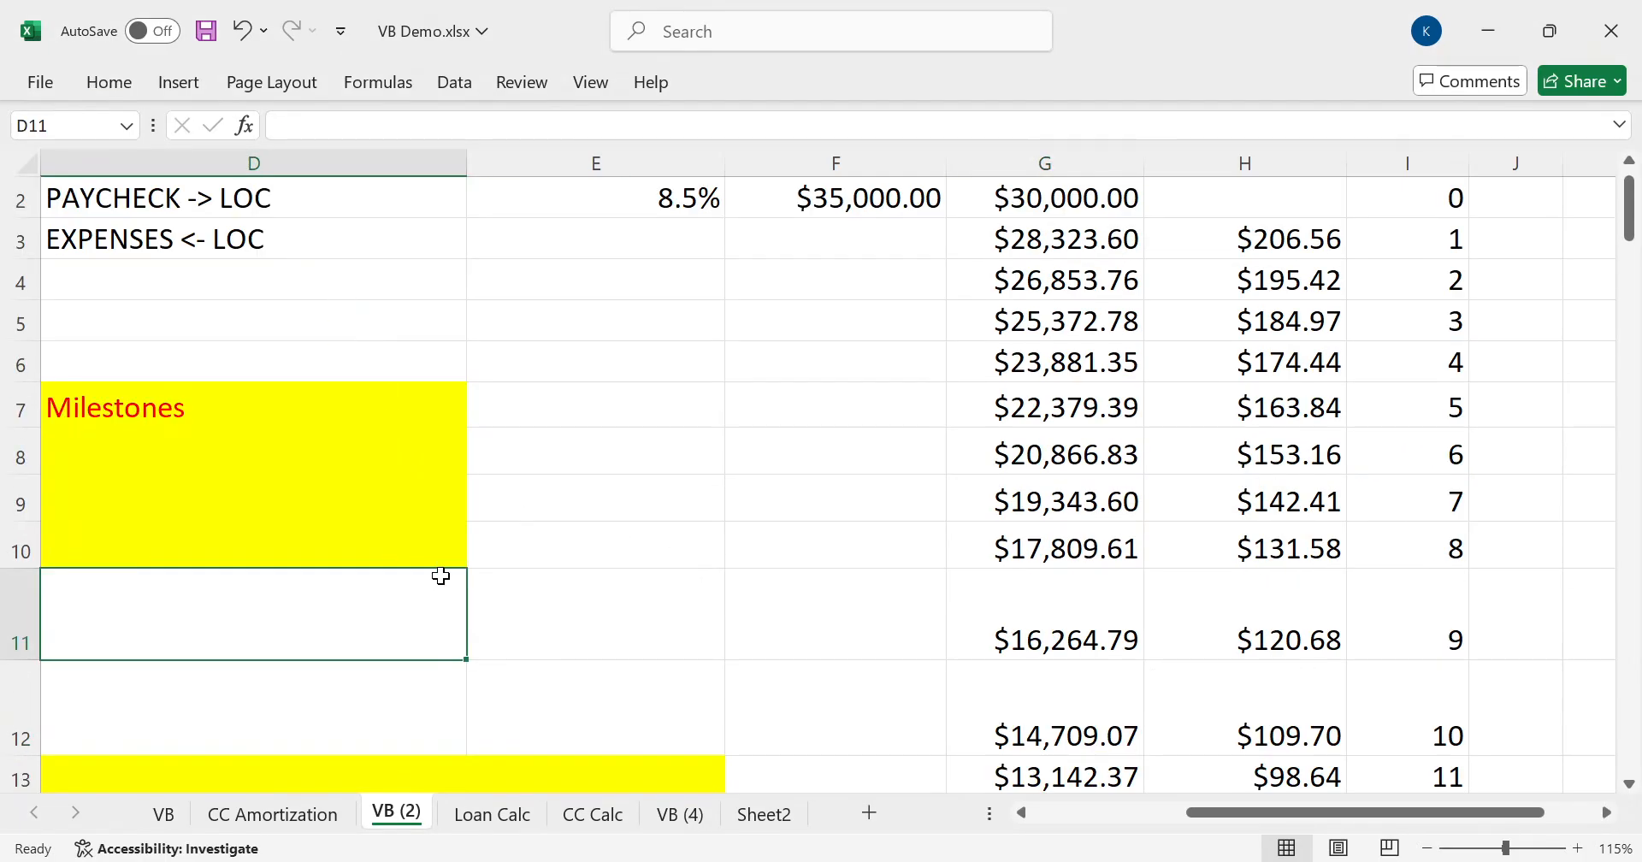
left_click_drag(1305, 798, 1105, 812)
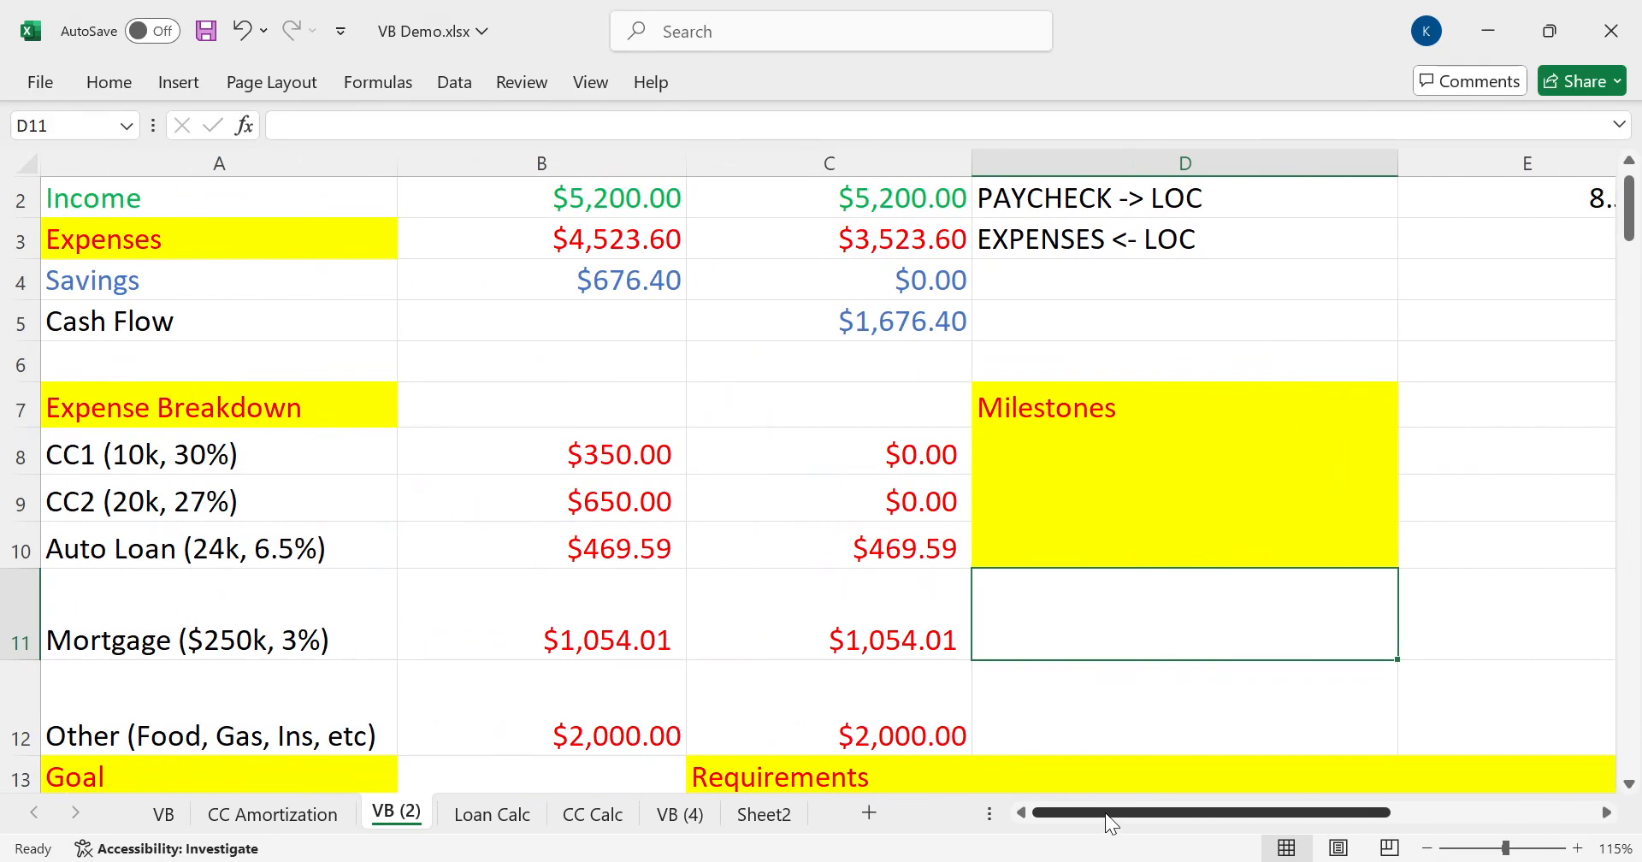
left_click(1146, 448)
type("2")
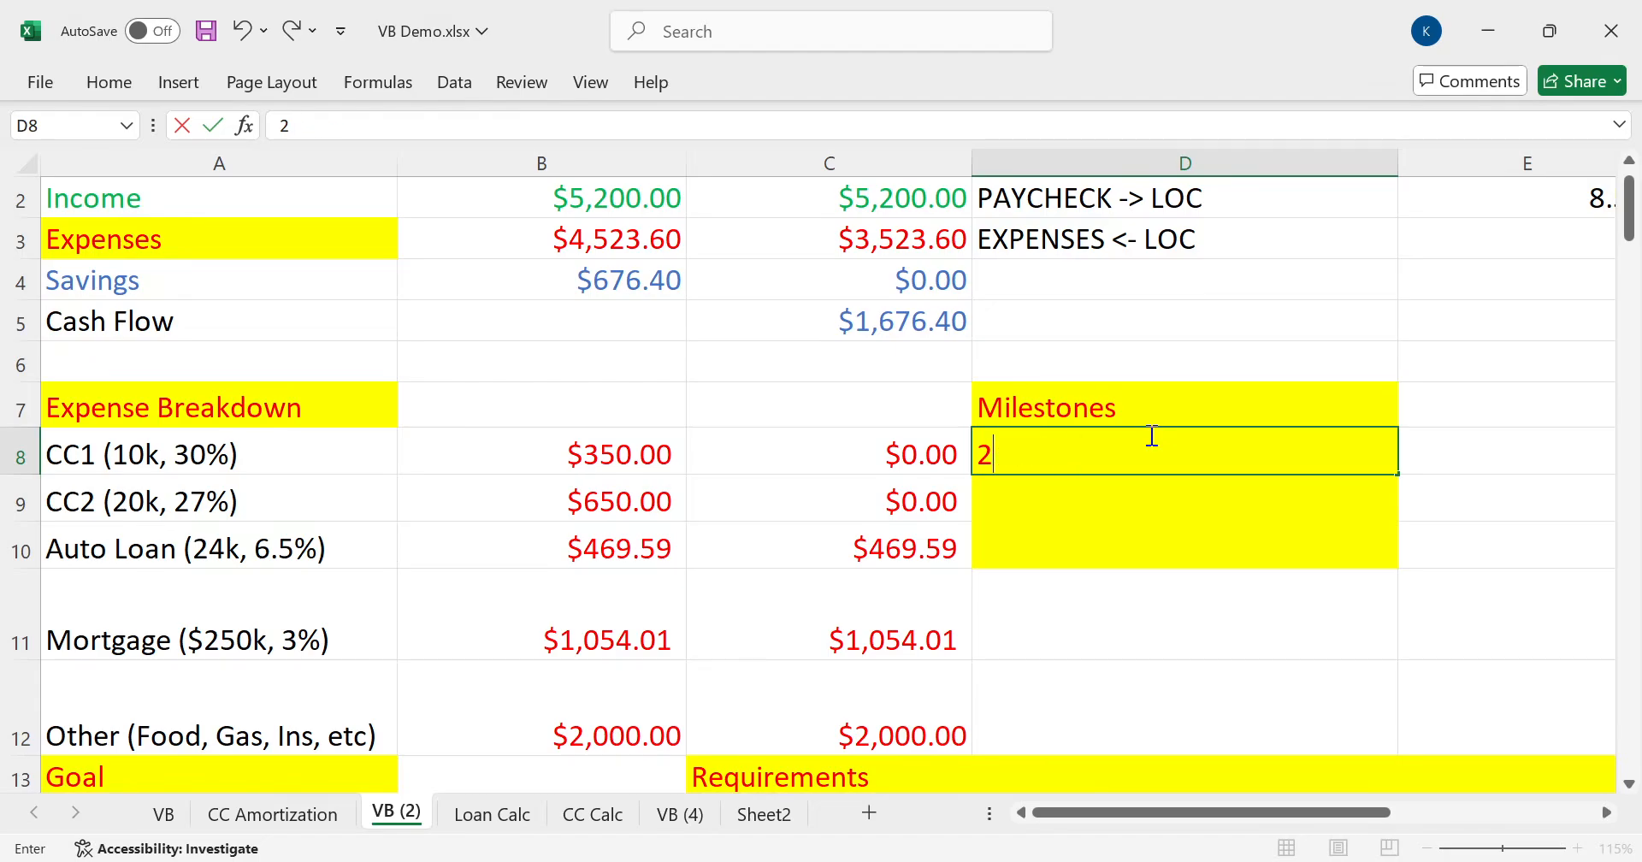
type("0 months, 30")
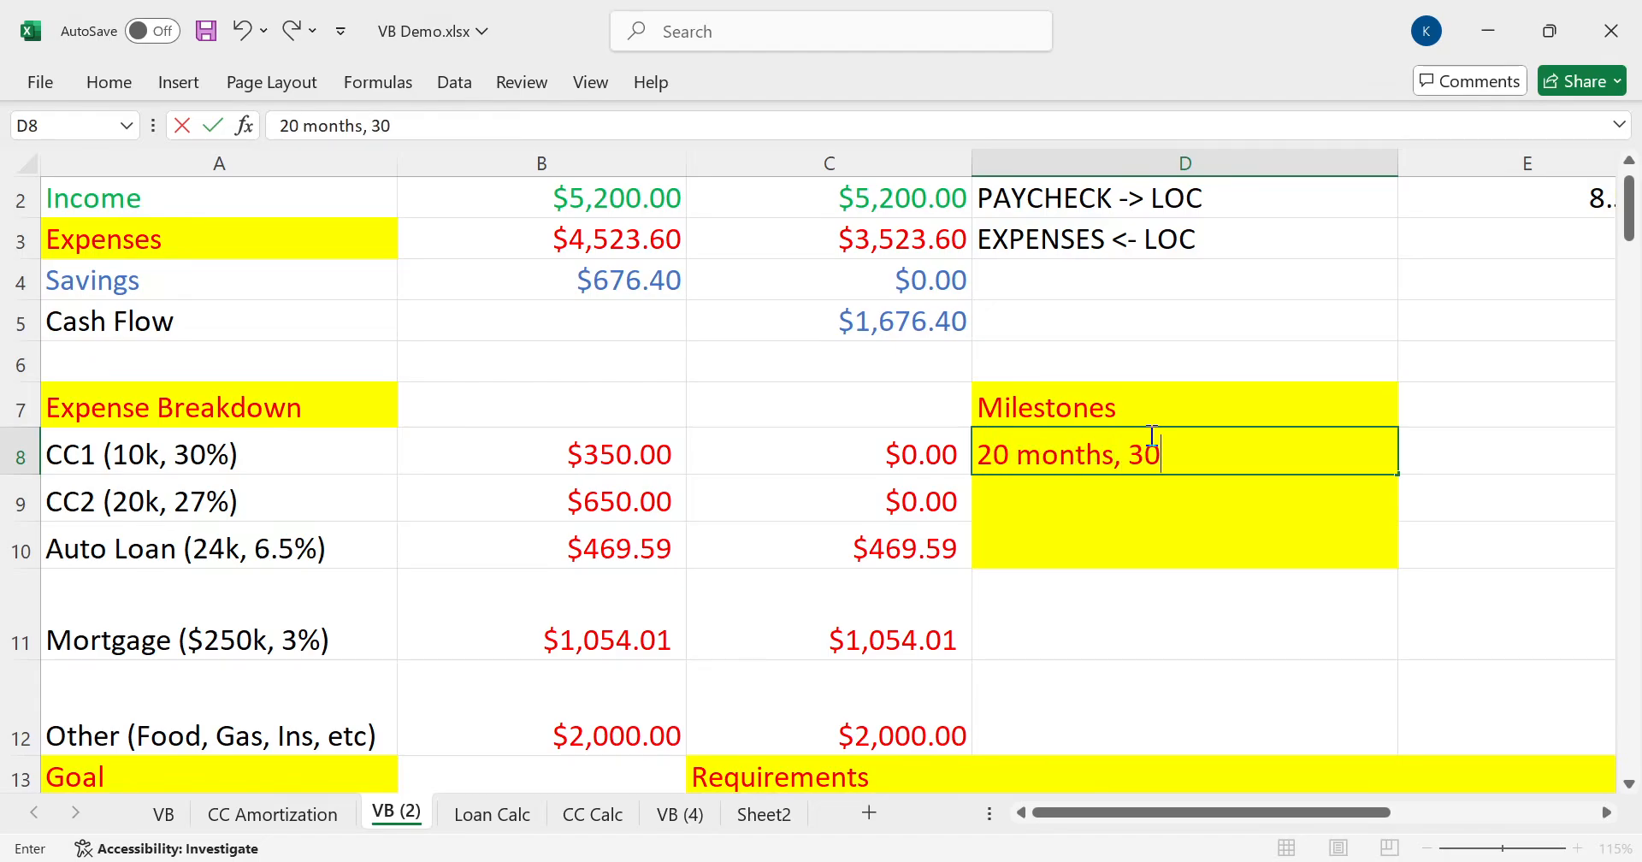
type("k")
key("Return")
Copy the milestone in D8 to D9, beside the second credit card
left_click(1147, 433)
key("ctrl+c")
key("Down")
key("ctrl+v")
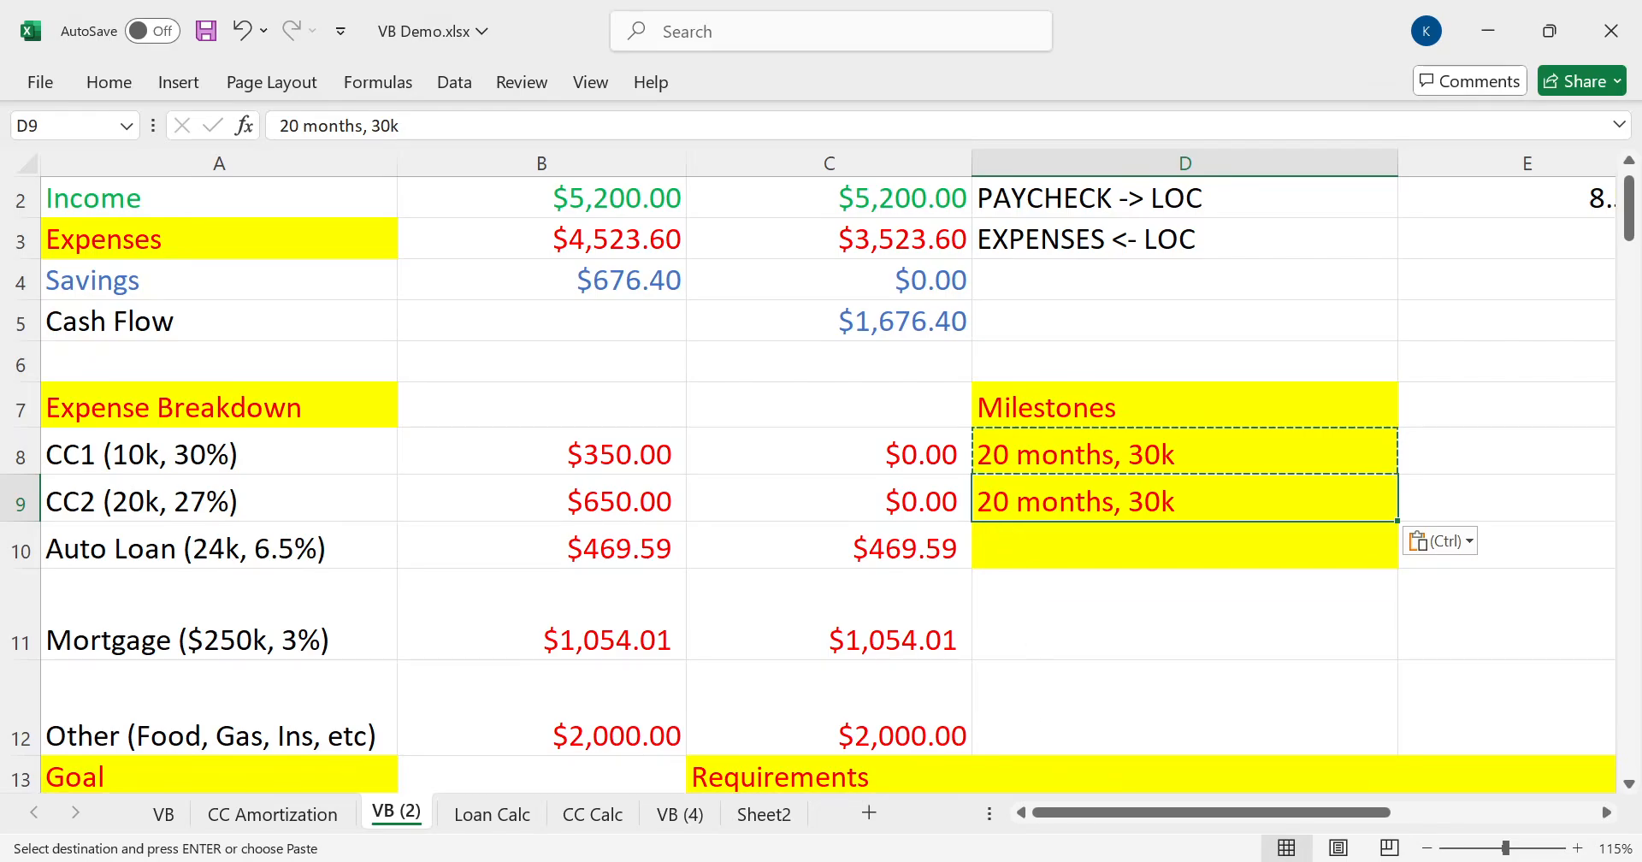
key("alt+Tab")
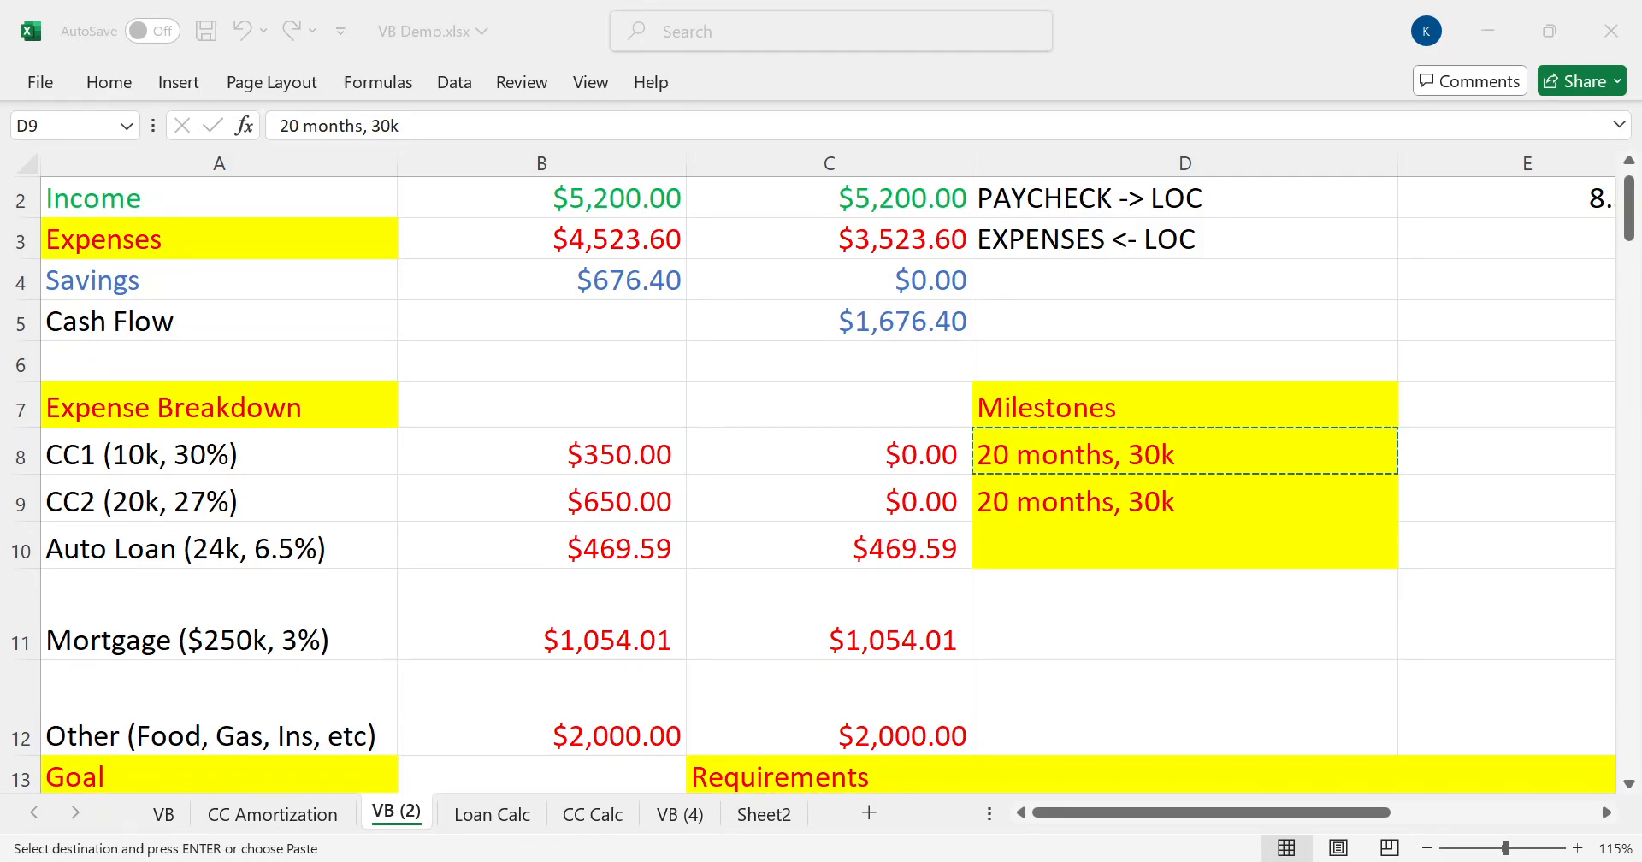
key("alt+Tab")
Clear the Current Month values of the auto loan and mortgage, F2:F3, on the Loan Calc sheet
left_click(479, 815)
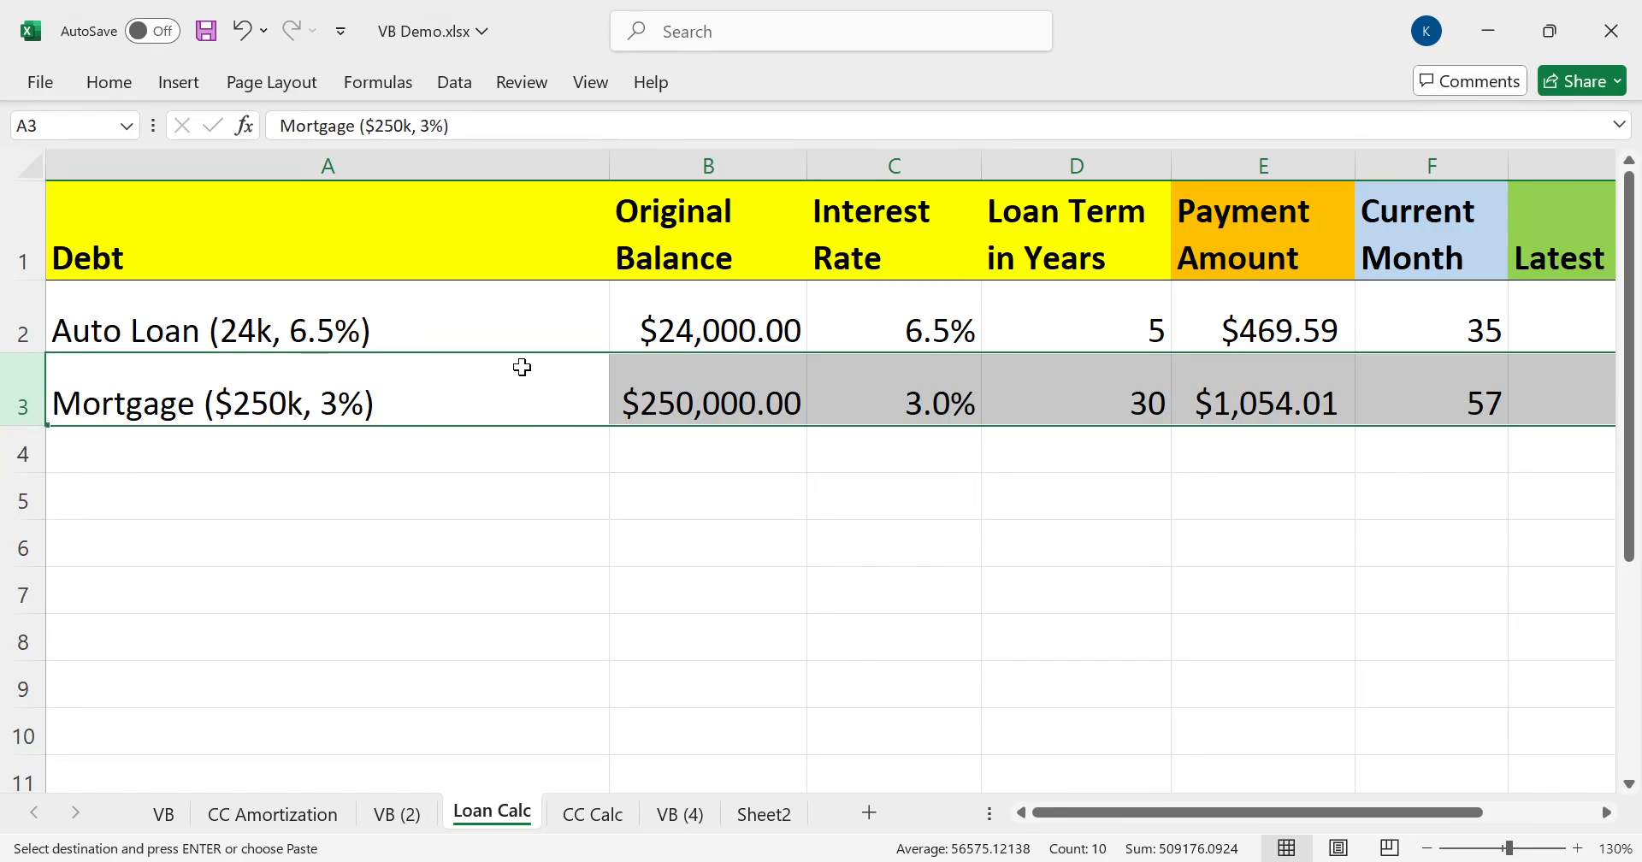
left_click(1459, 310)
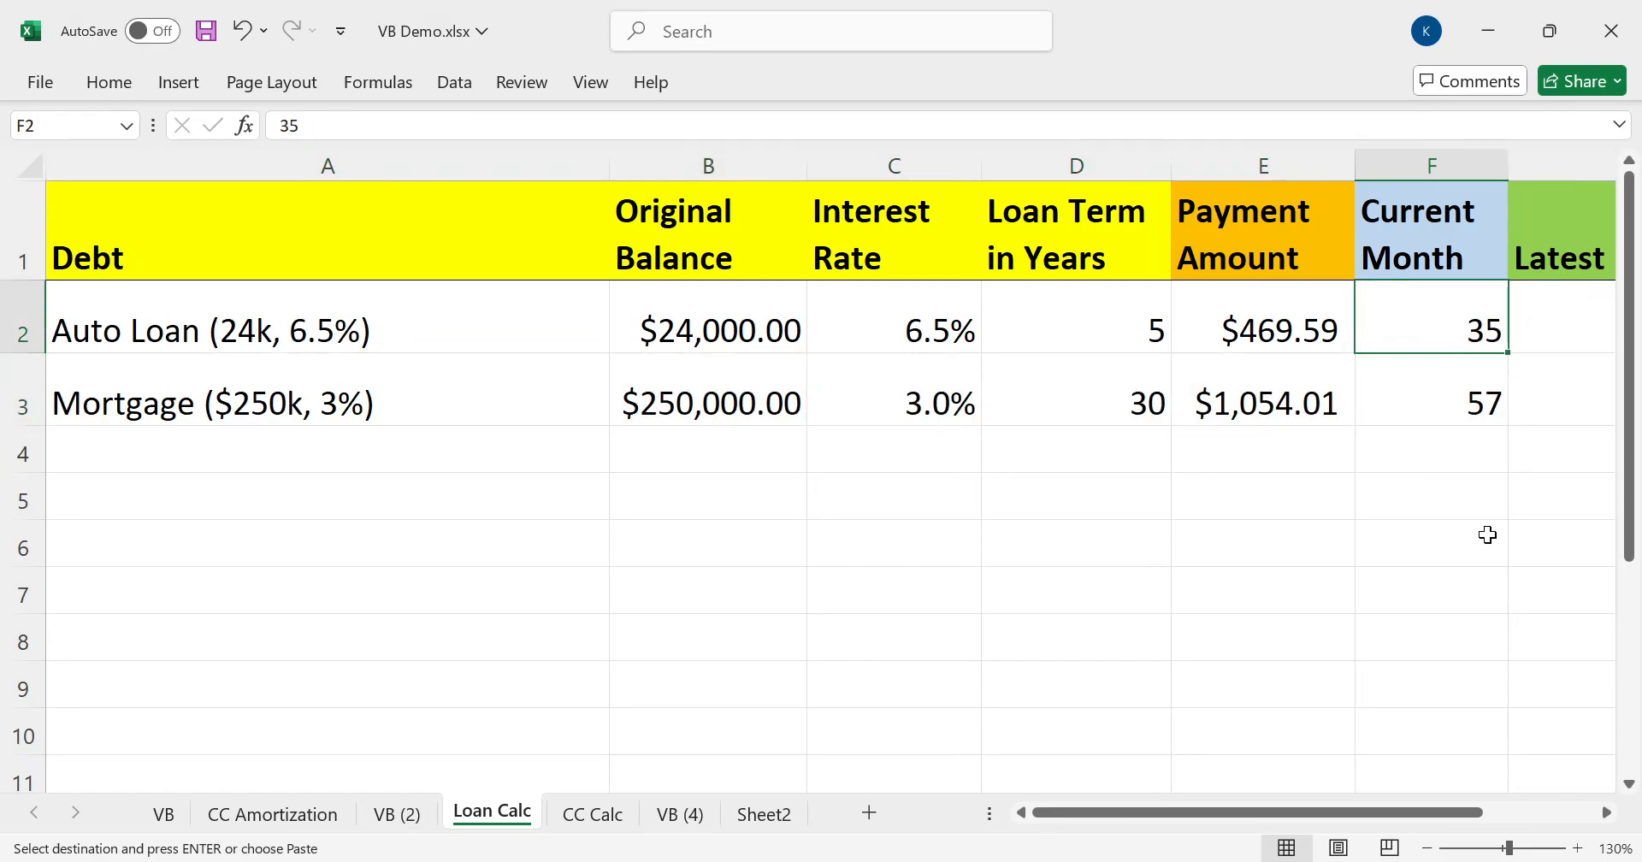
key("shift+Down")
key("Delete")
Copy the mortgage's Latest Balance formula from G3 to the auto loan's Latest Balance cell, G2
key("Left")
key("Left")
key("Left")
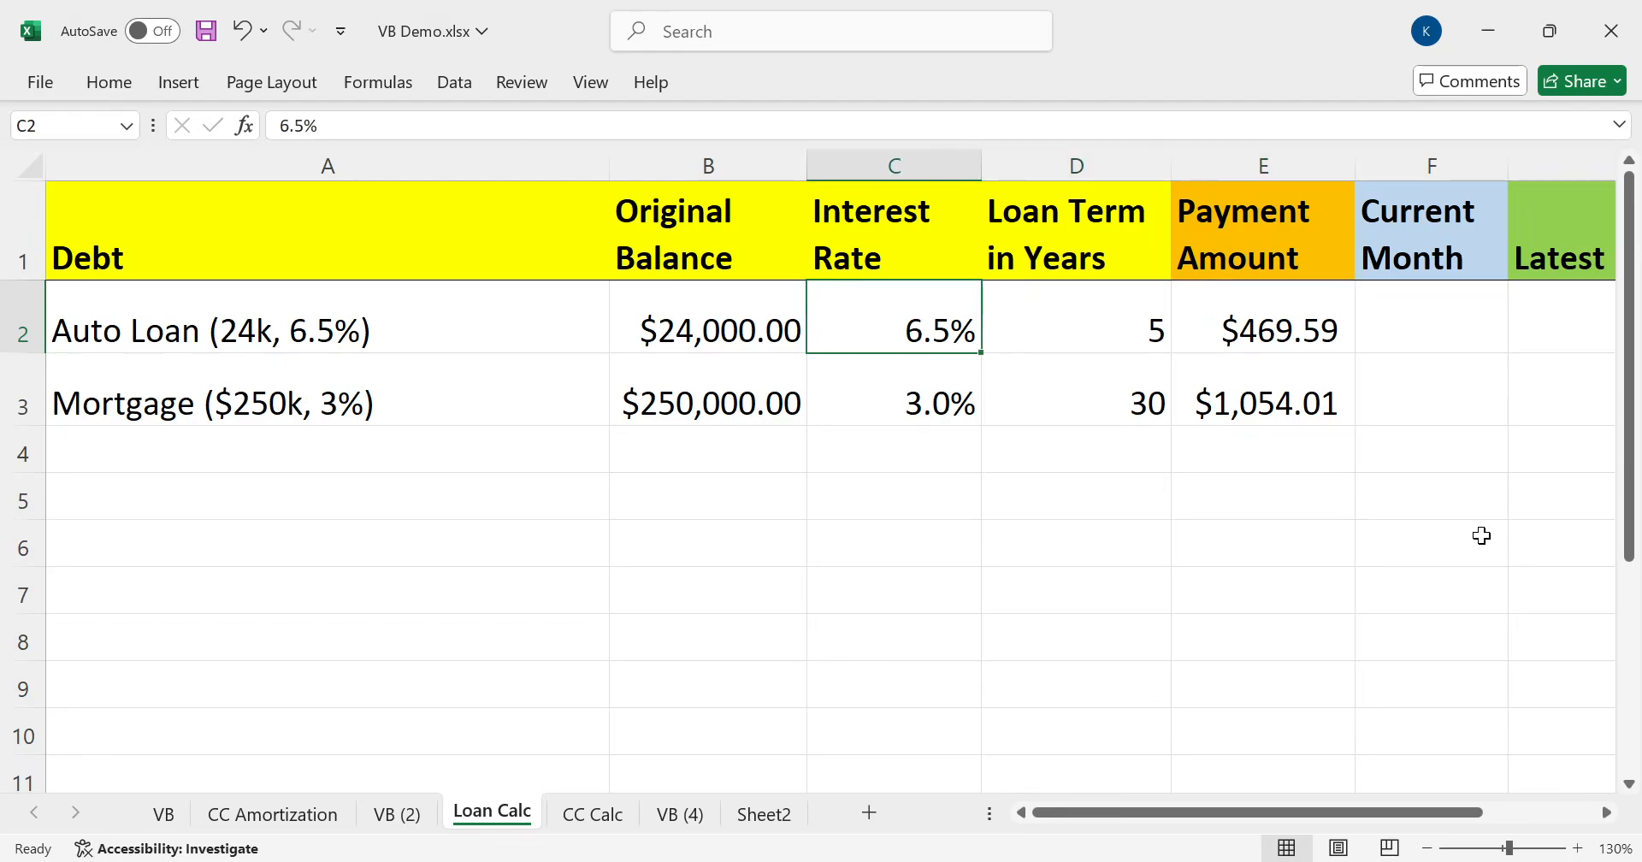
key("Left")
key("Up")
key("Right")
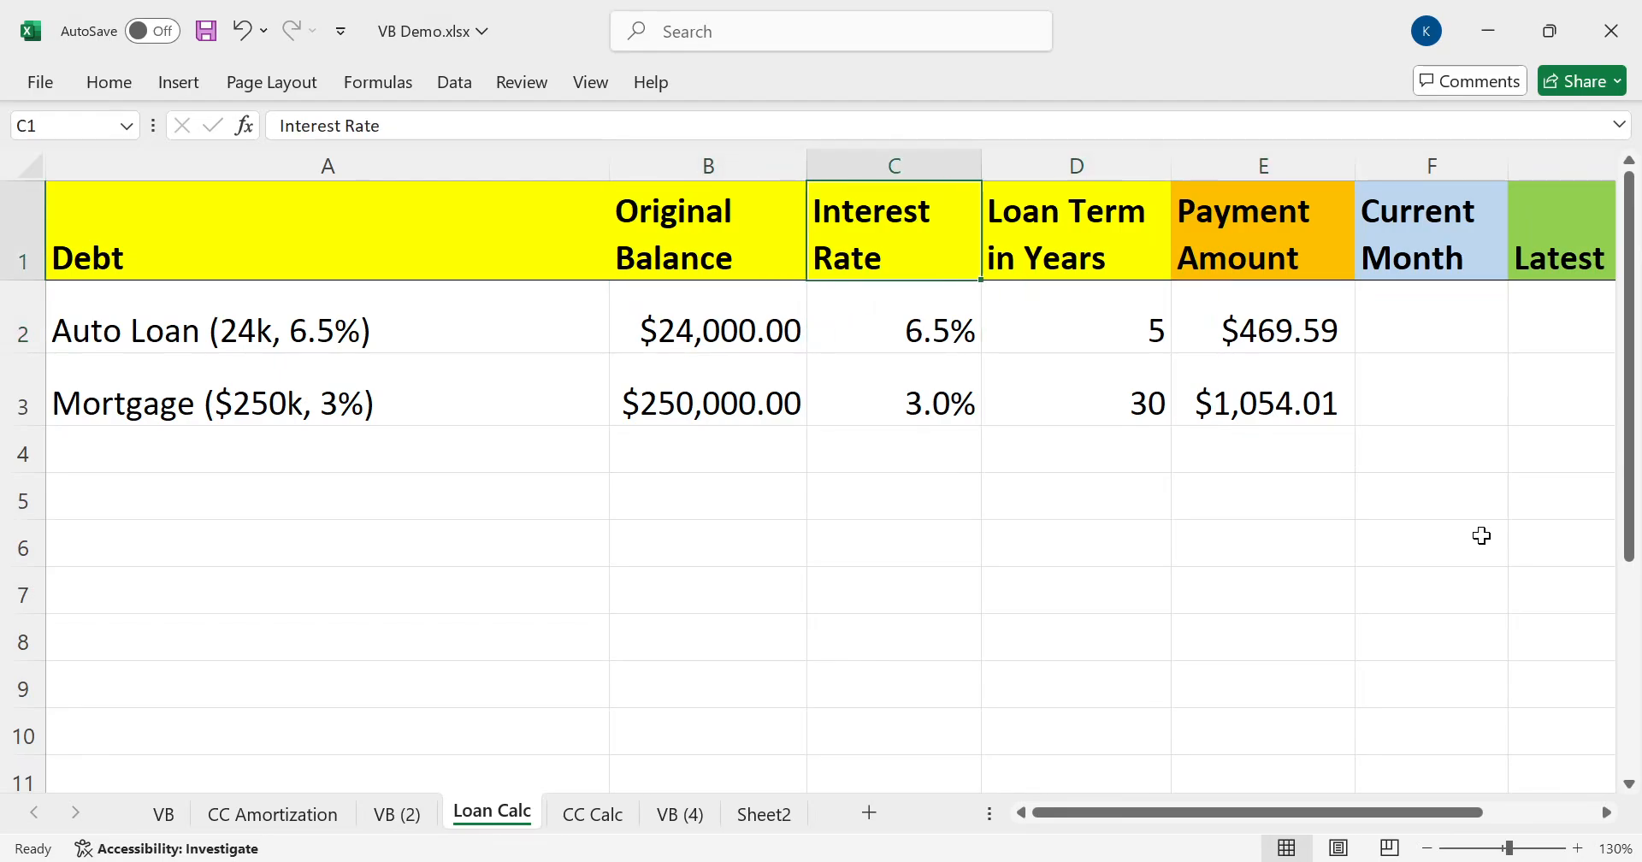
key("Right")
key("Right")
key("Down")
key("Right")
key("Right")
key("Right")
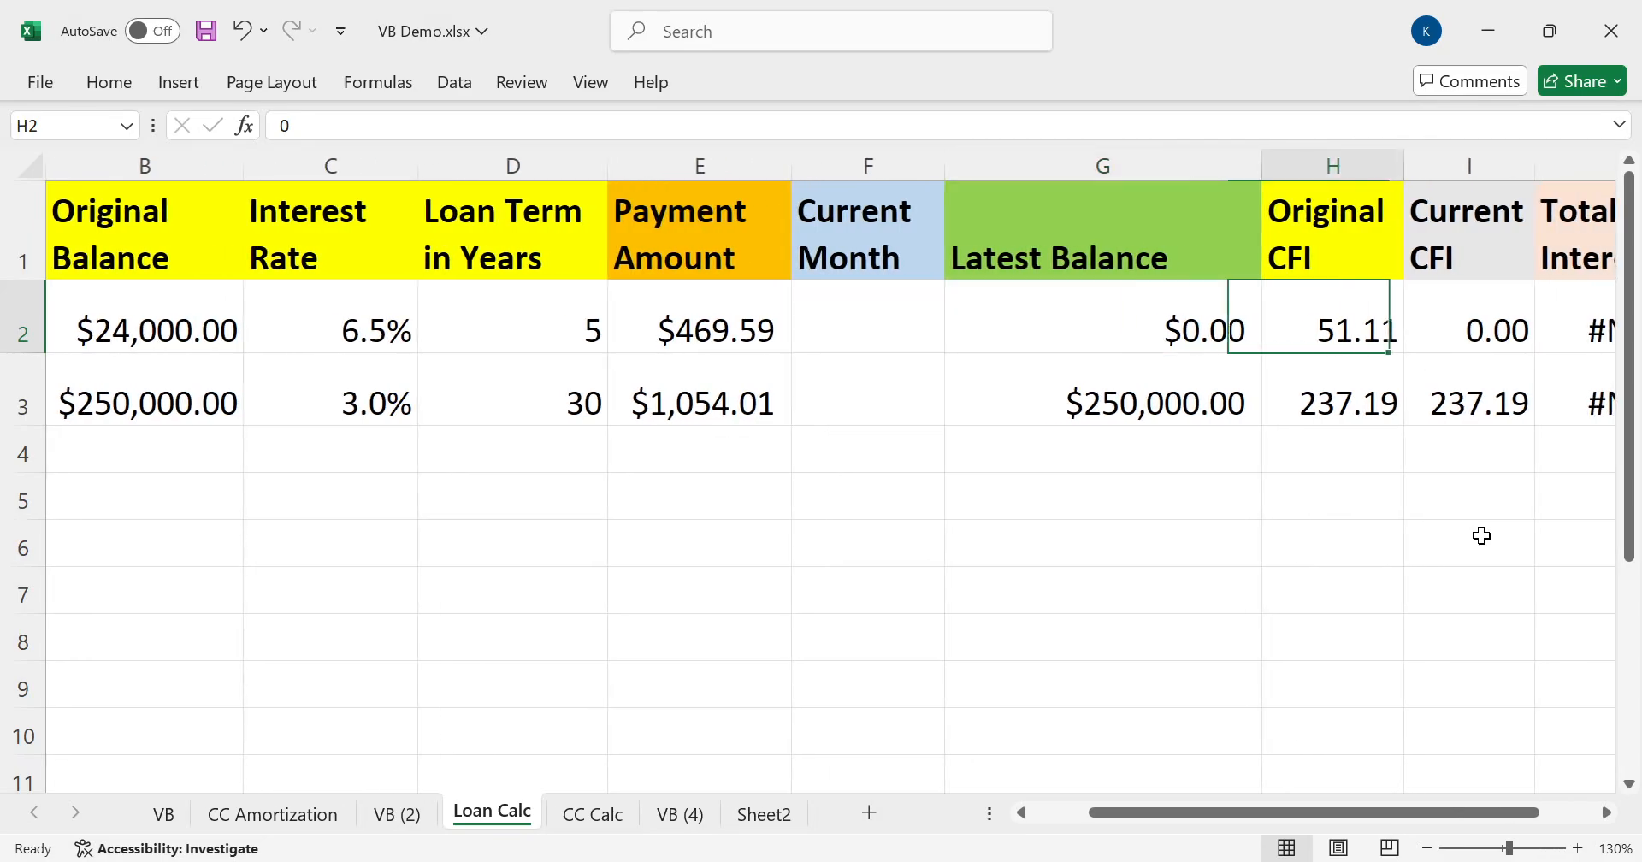
key("Left")
key("Down")
key("ctrl+c")
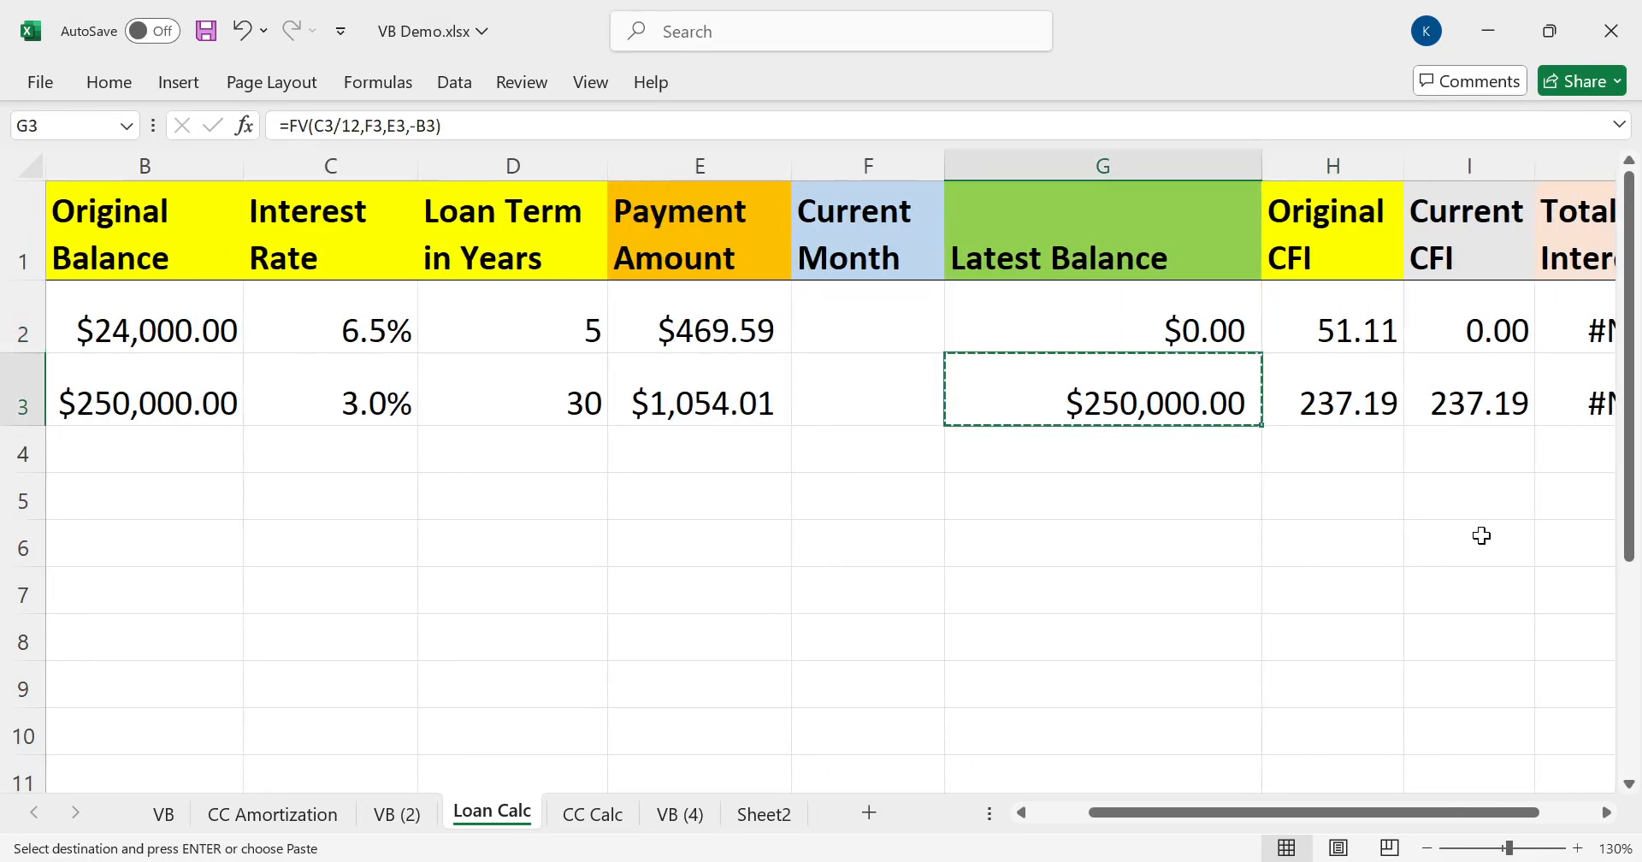
key("Up")
key("ctrl+v")
key("Left")
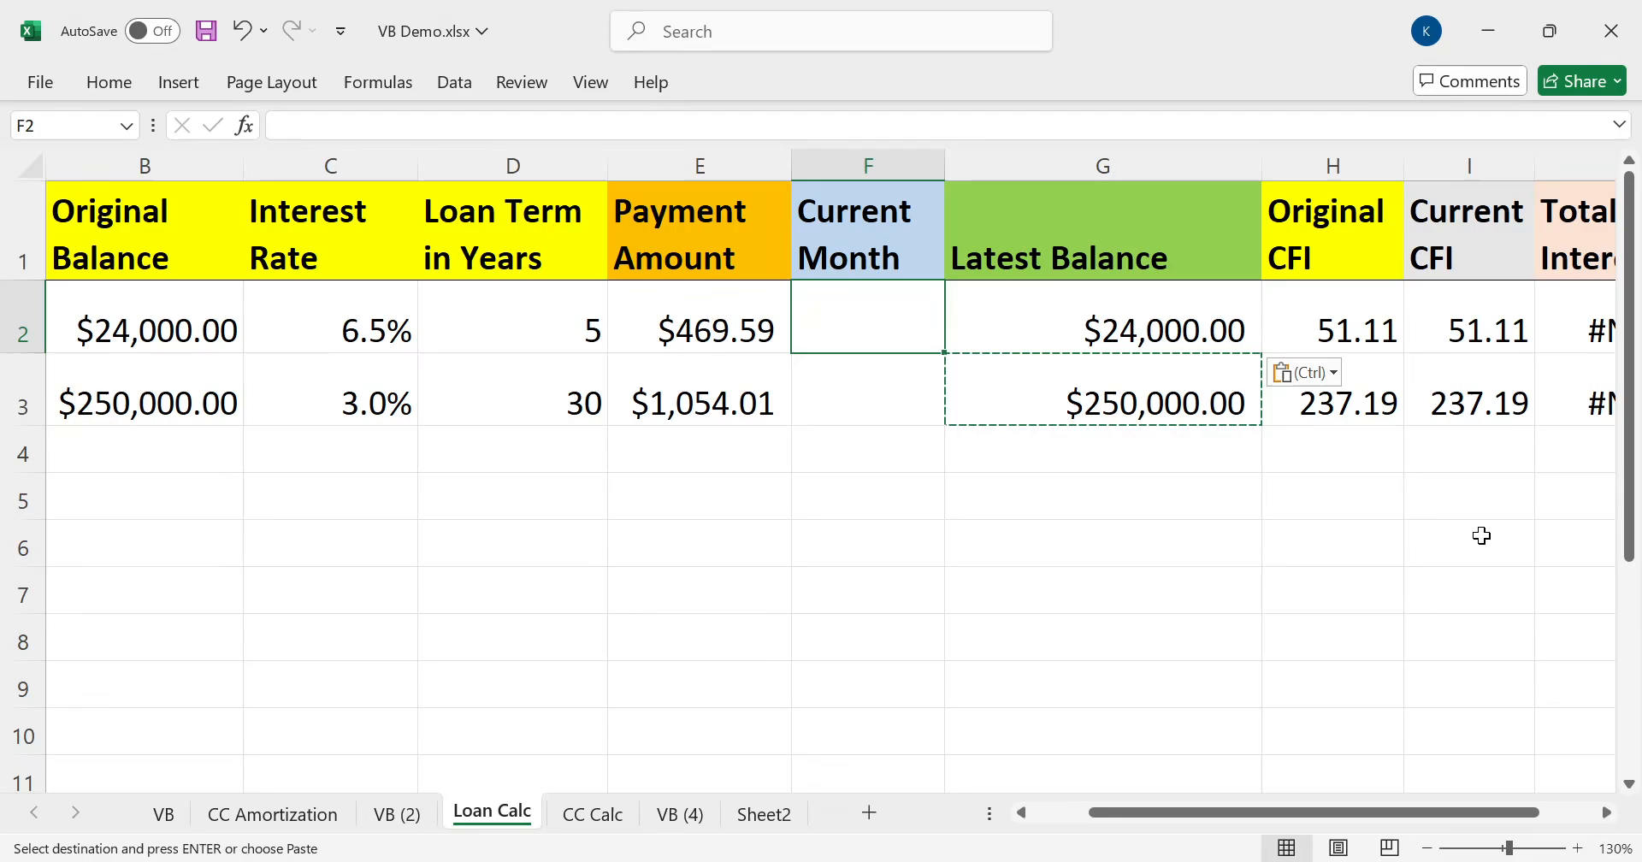
Set the Current Month to 20 for both the auto loan and the mortgage on the Loan Calc sheet
left_click(393, 814)
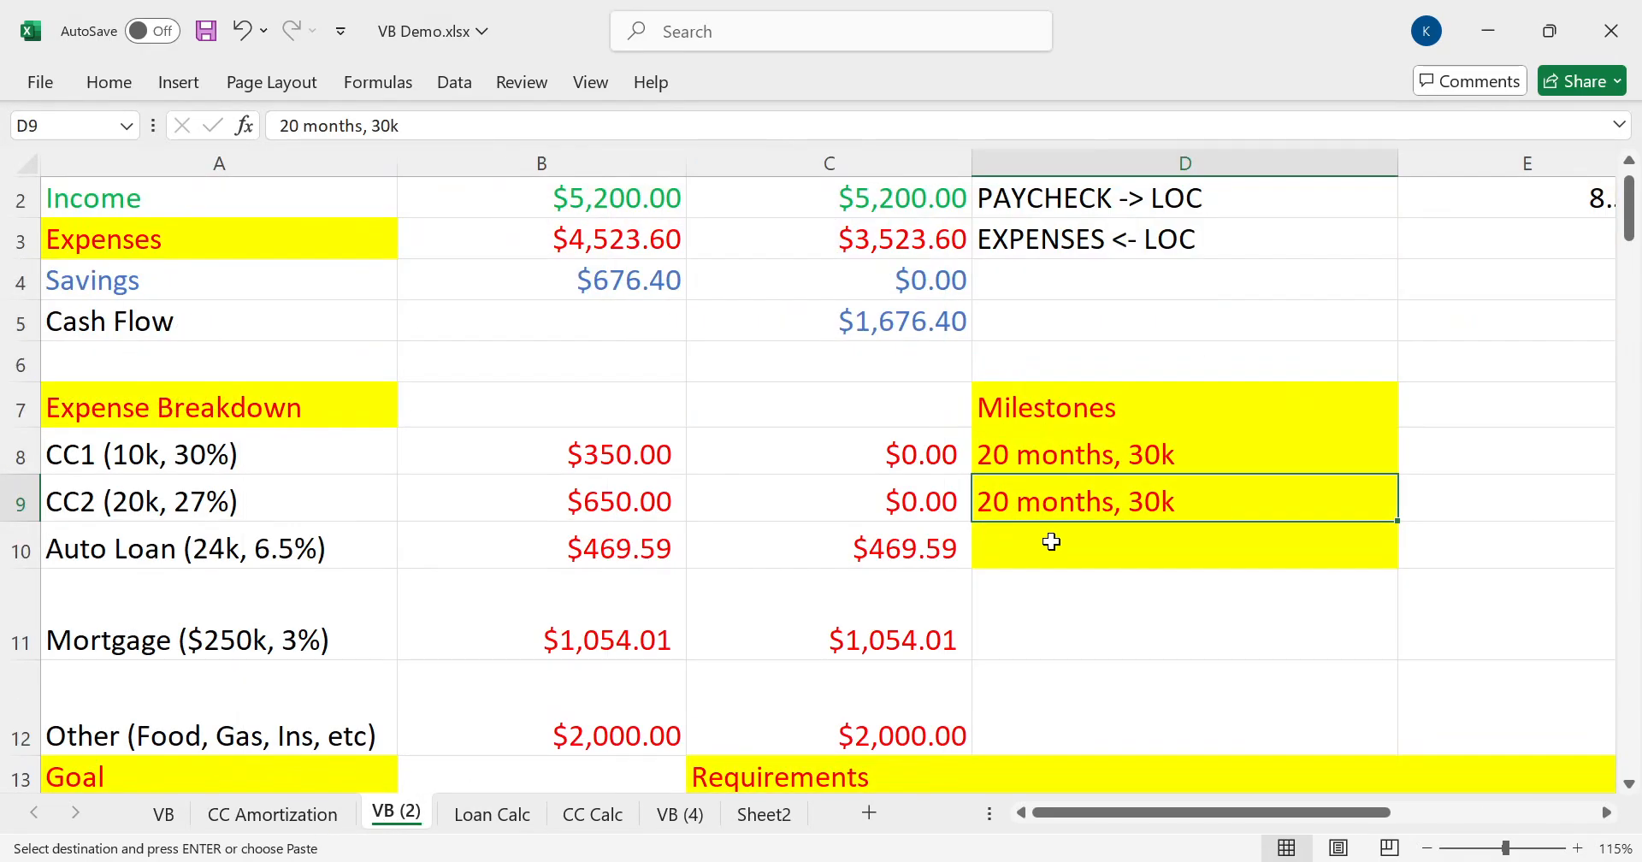
left_click(512, 813)
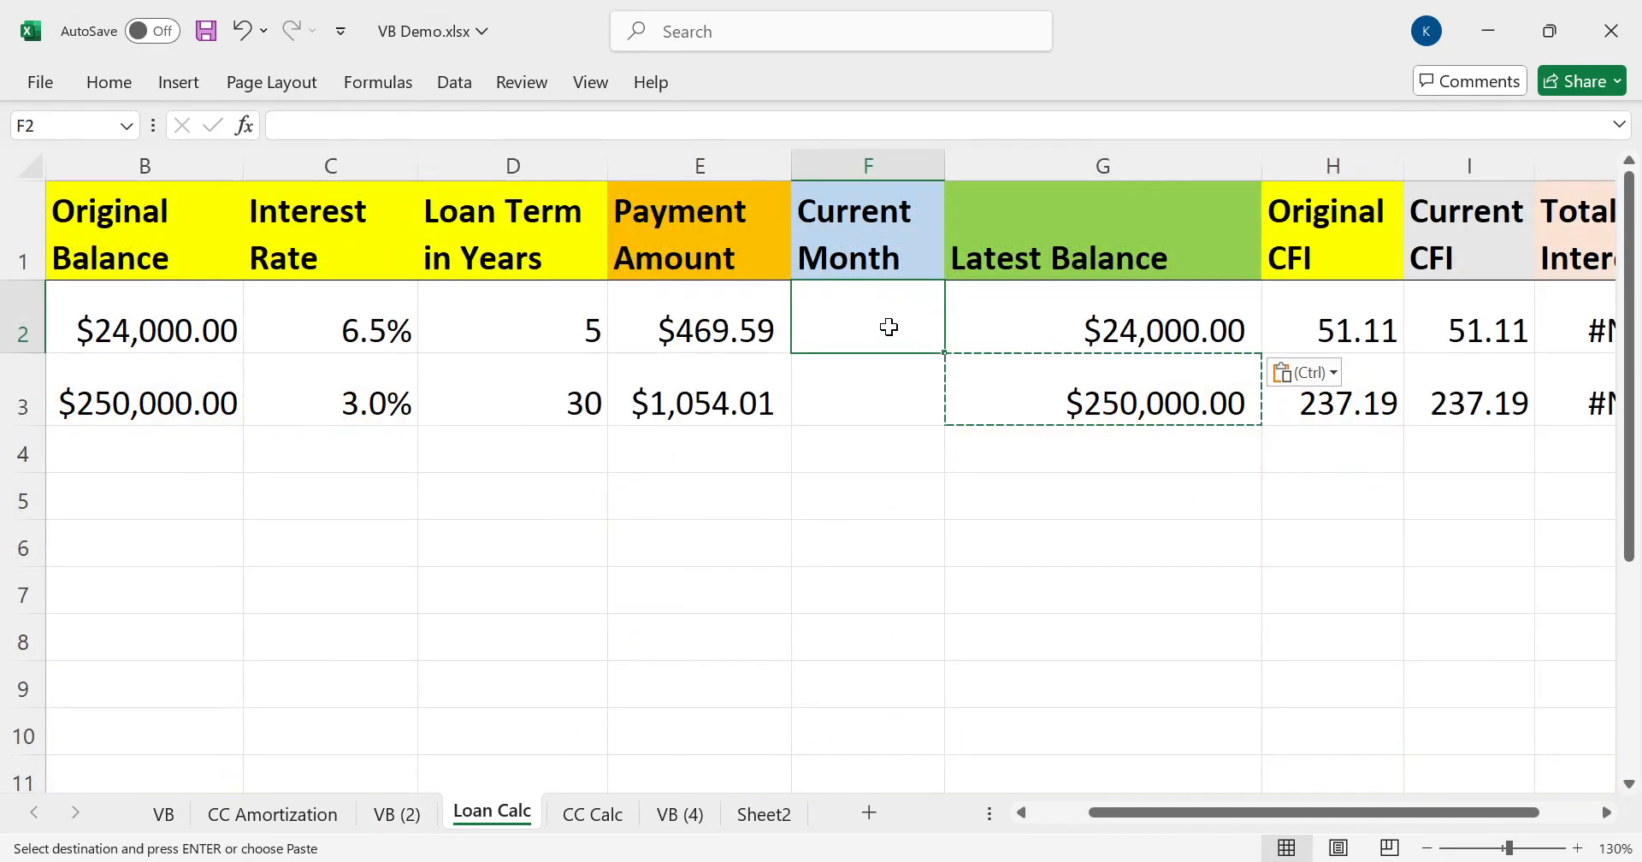
type("20")
key("Return")
type("20")
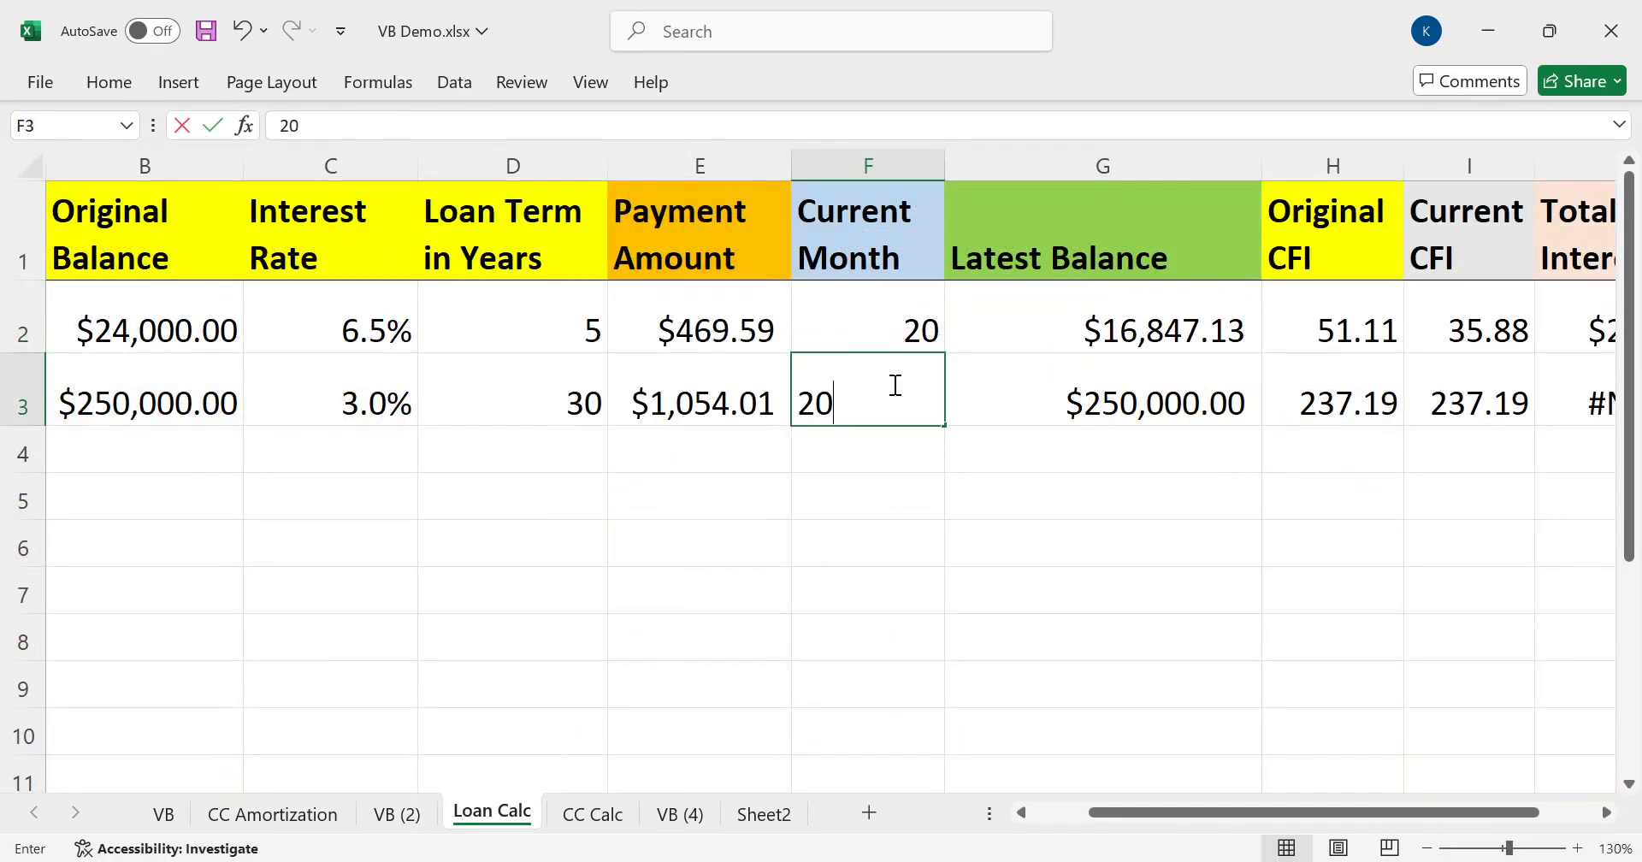
key("Return")
Examine the latest balances, payment amounts and remaining columns for the auto loan and mortgage at month 20
key("Right")
key("Right")
key("Right")
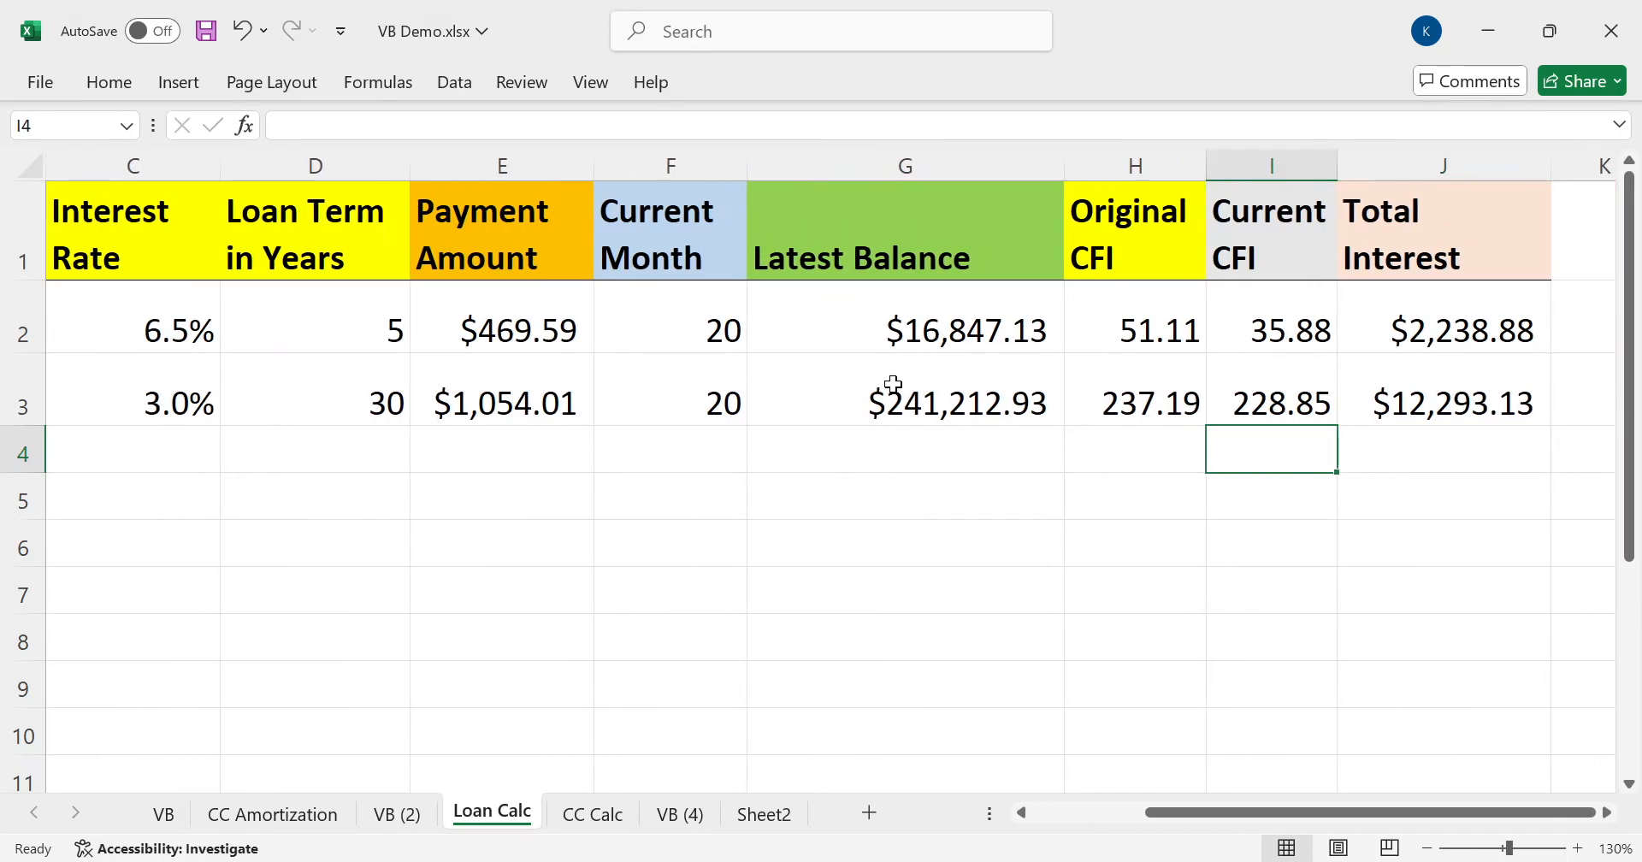
key("Up")
key("Left")
left_click(878, 331)
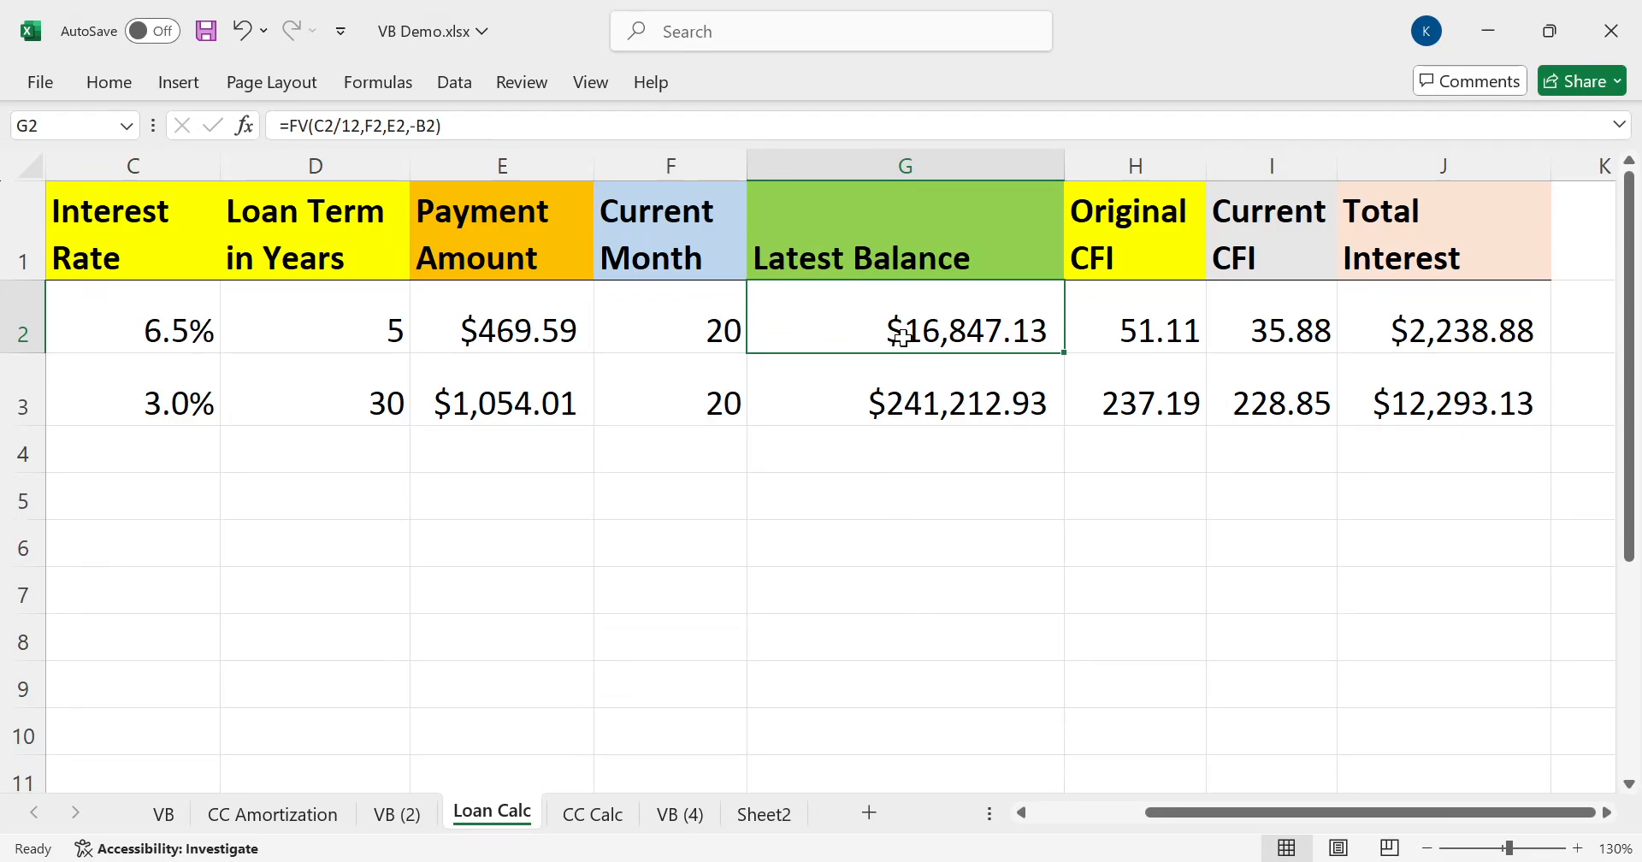
left_click(914, 377)
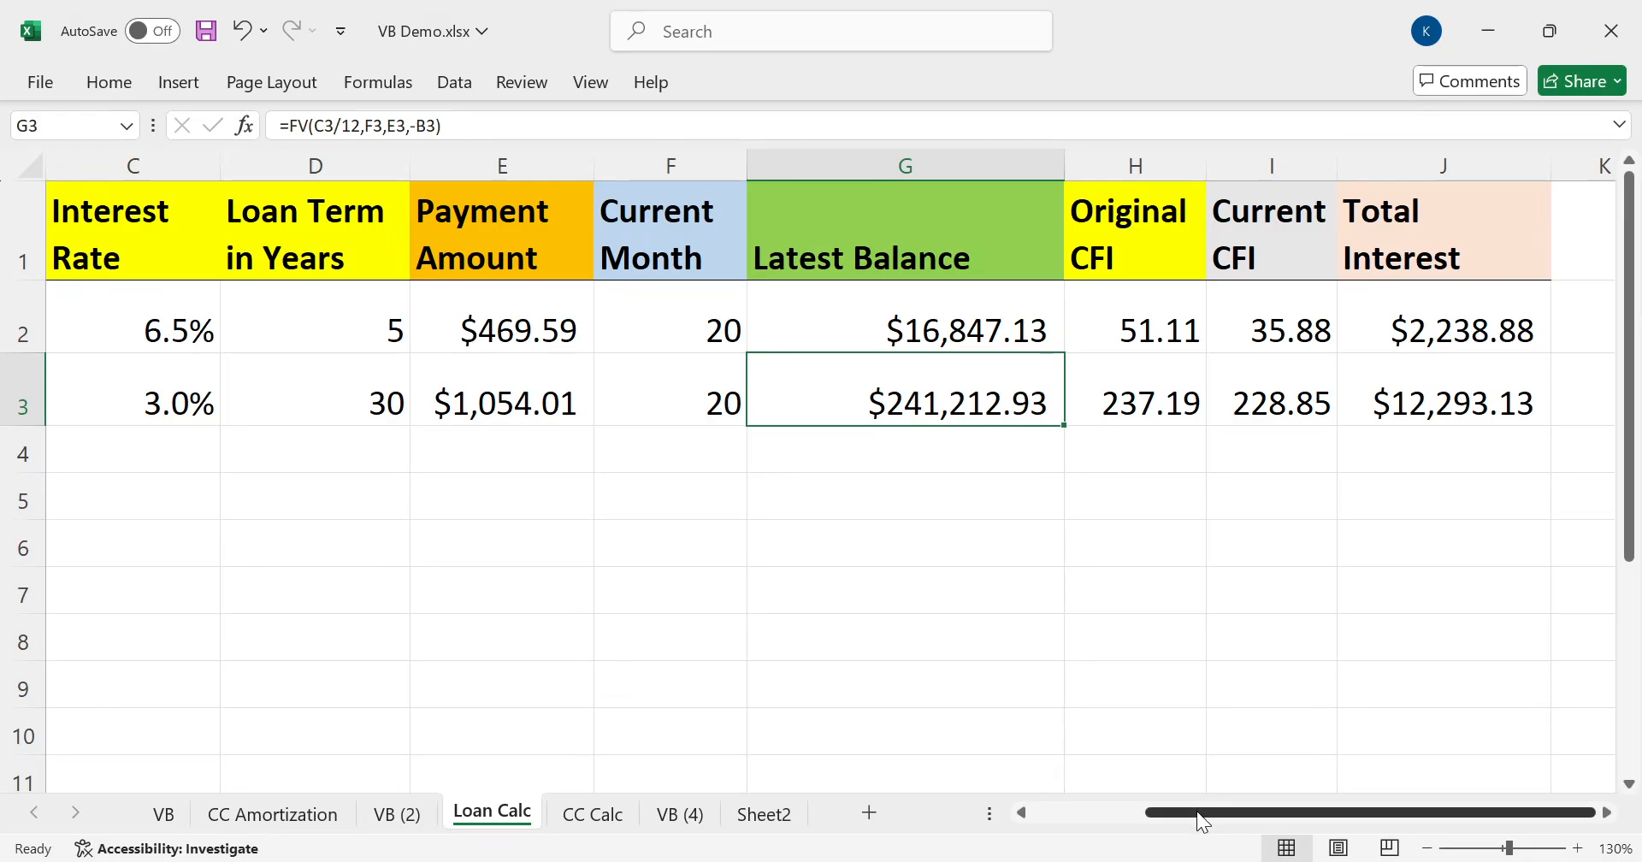
left_click_drag(1198, 811, 1190, 809)
left_click(910, 329)
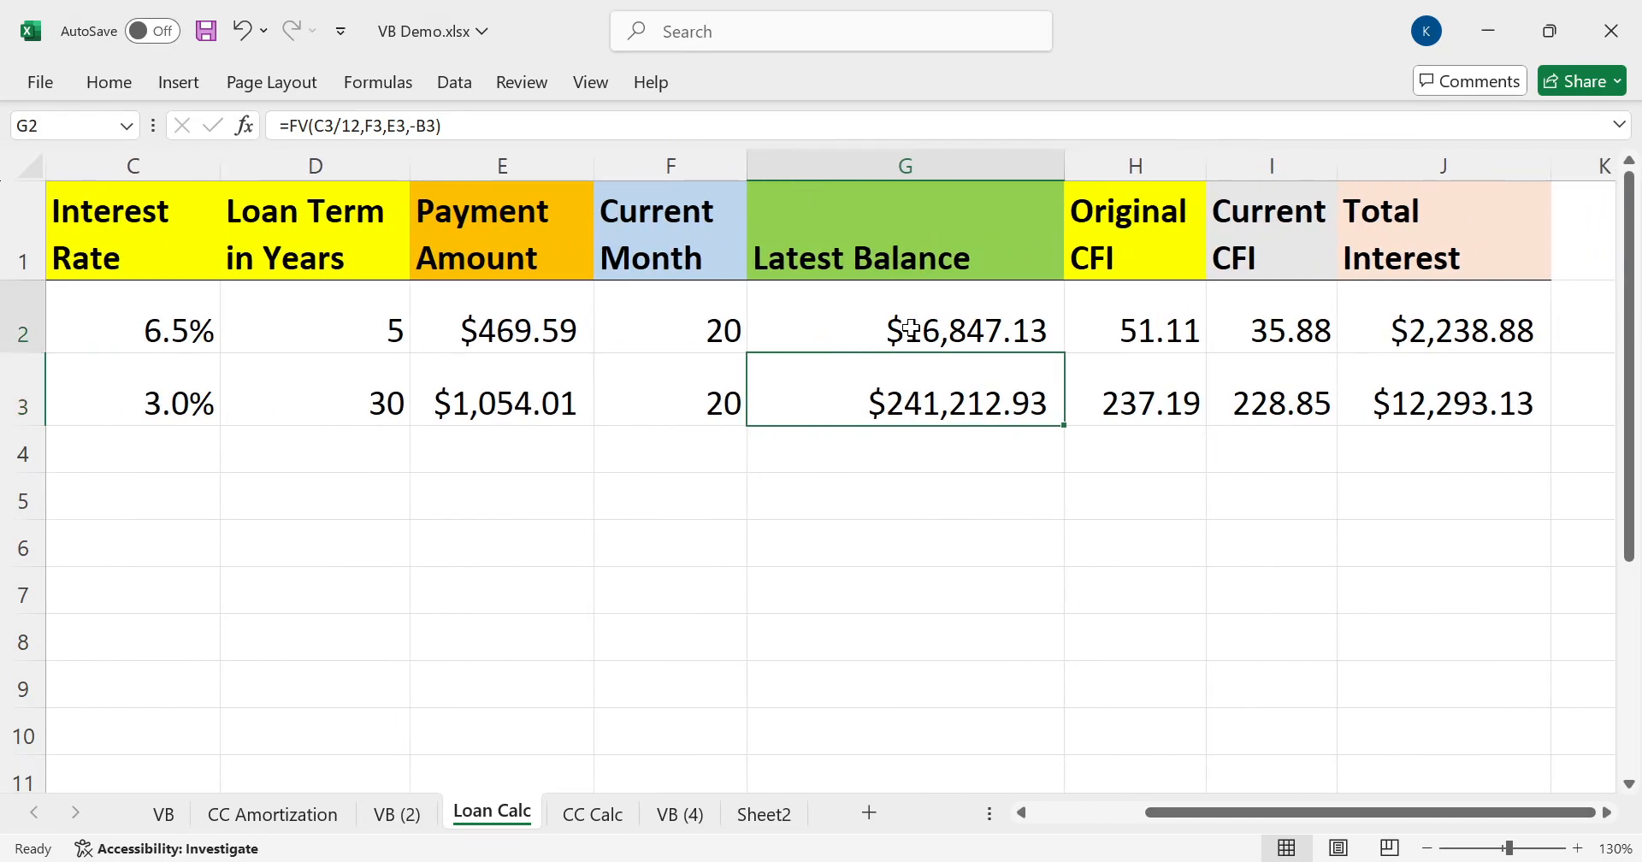
left_click(528, 318)
left_click(923, 408)
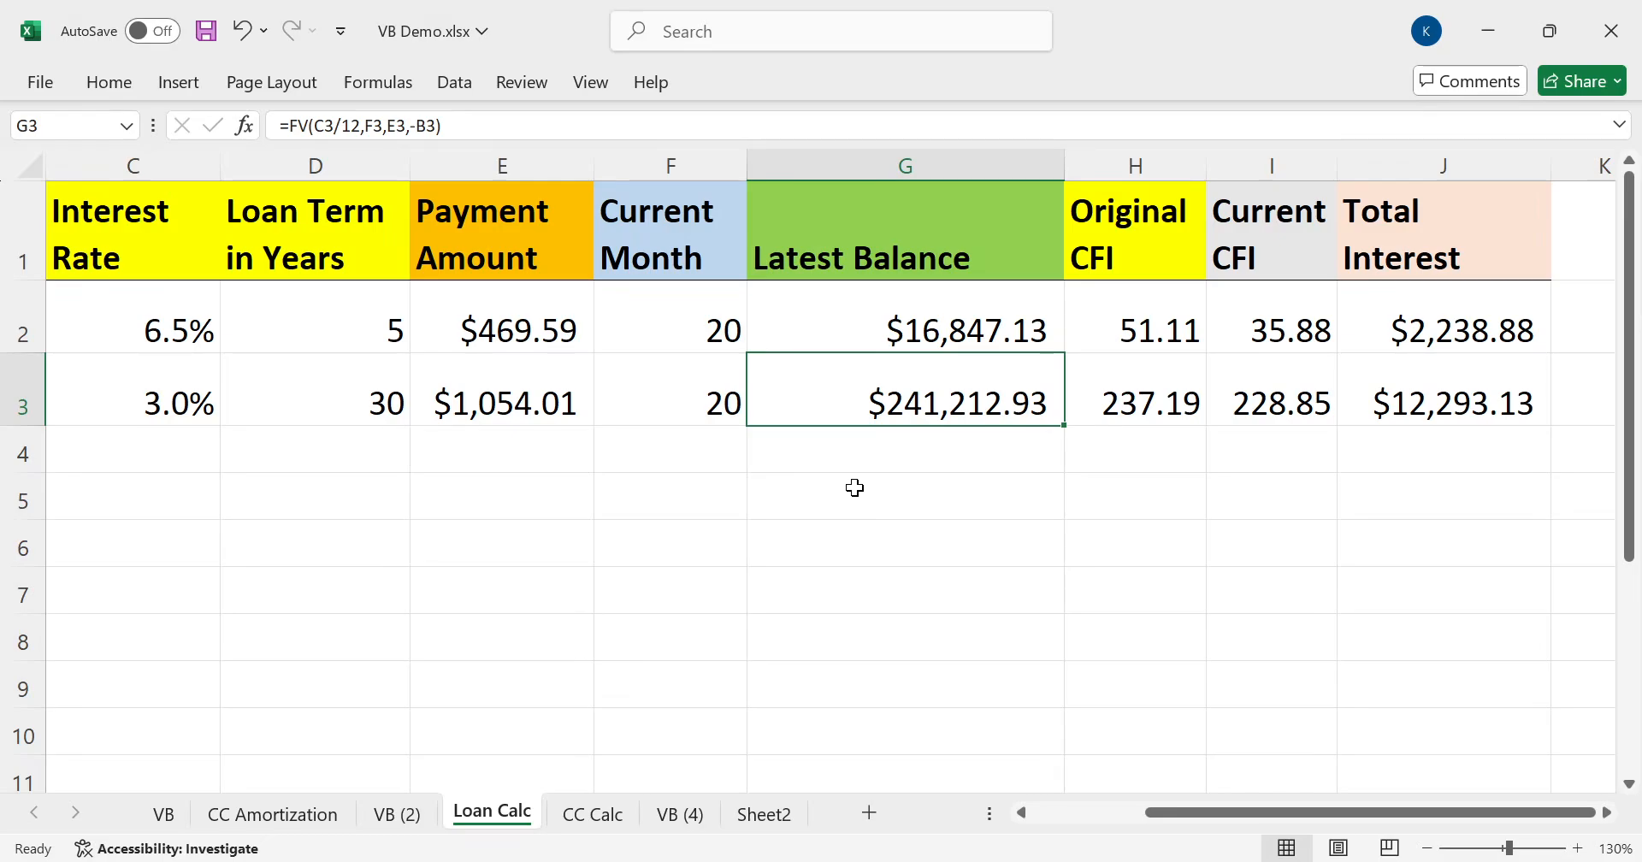
left_click(481, 389)
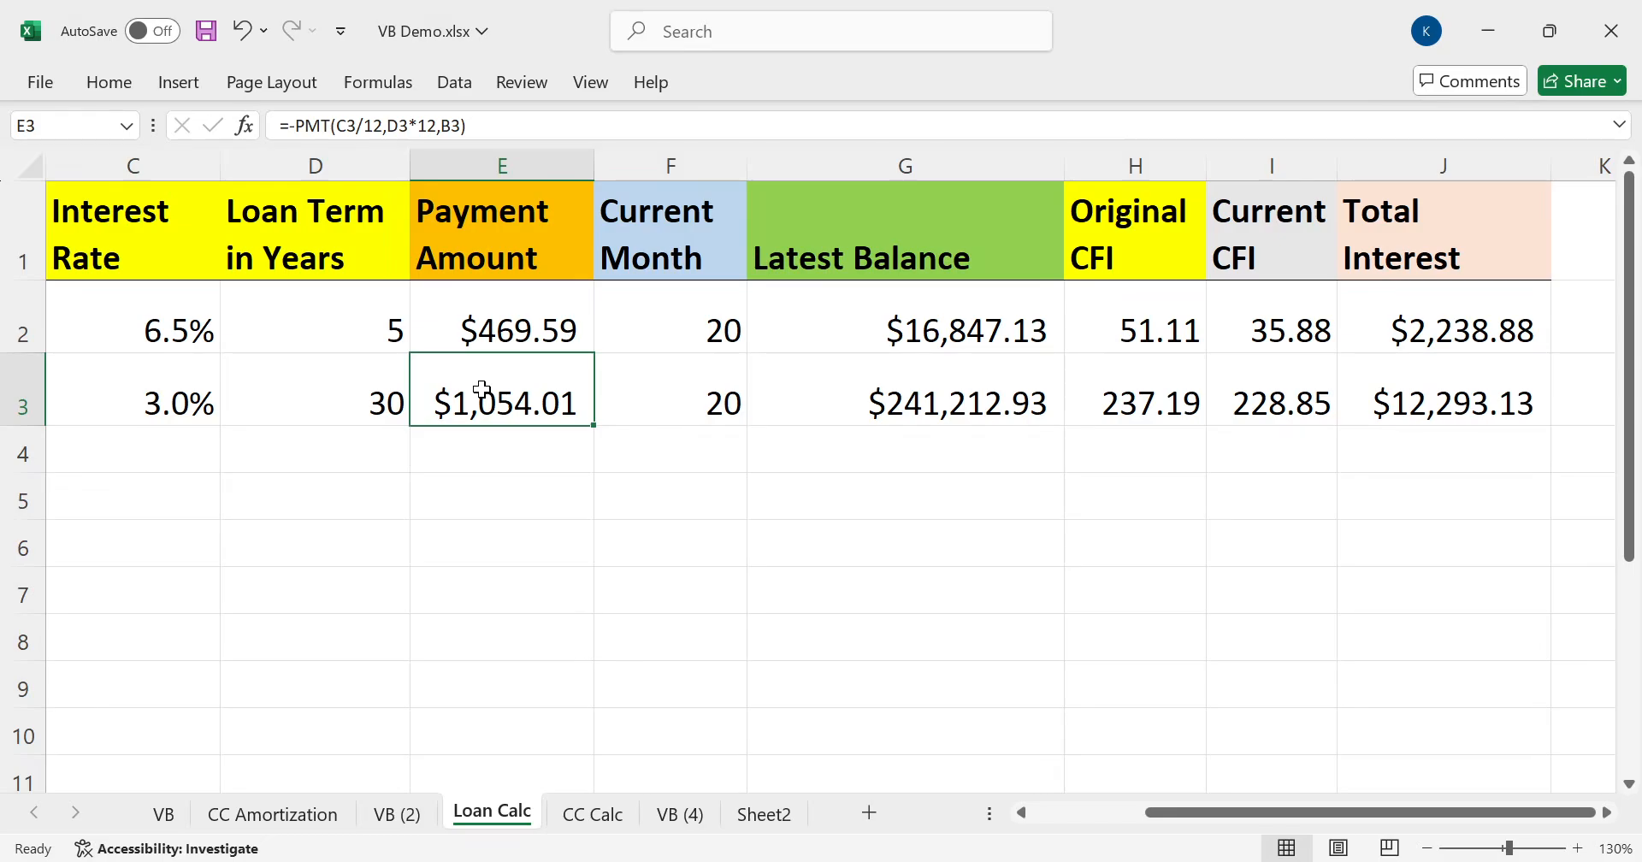
left_click(913, 338)
left_click(932, 397)
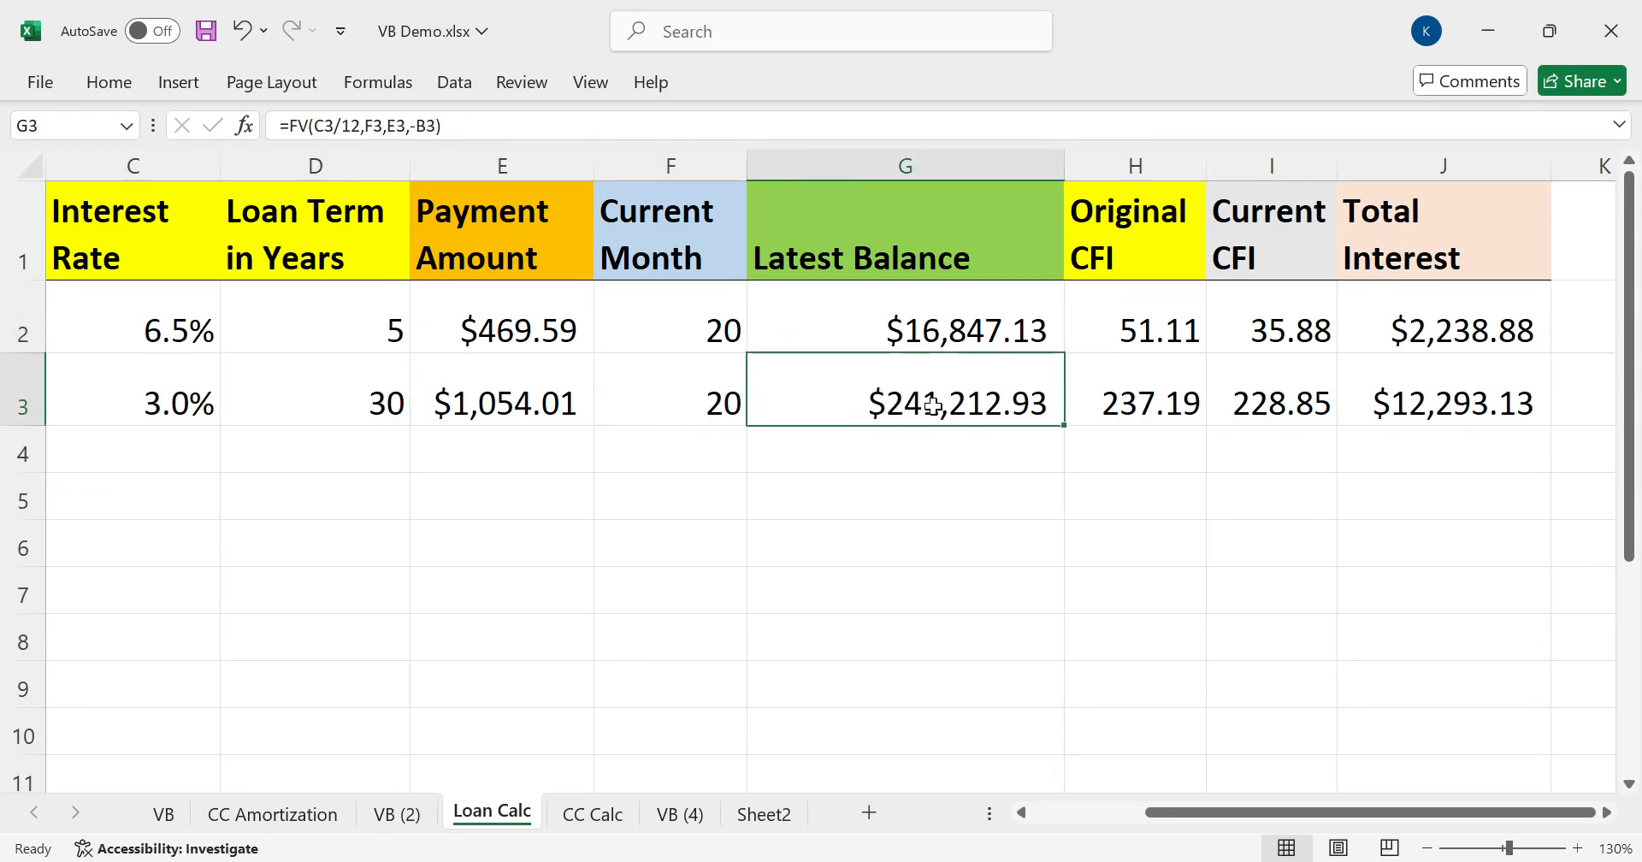
left_click(924, 325)
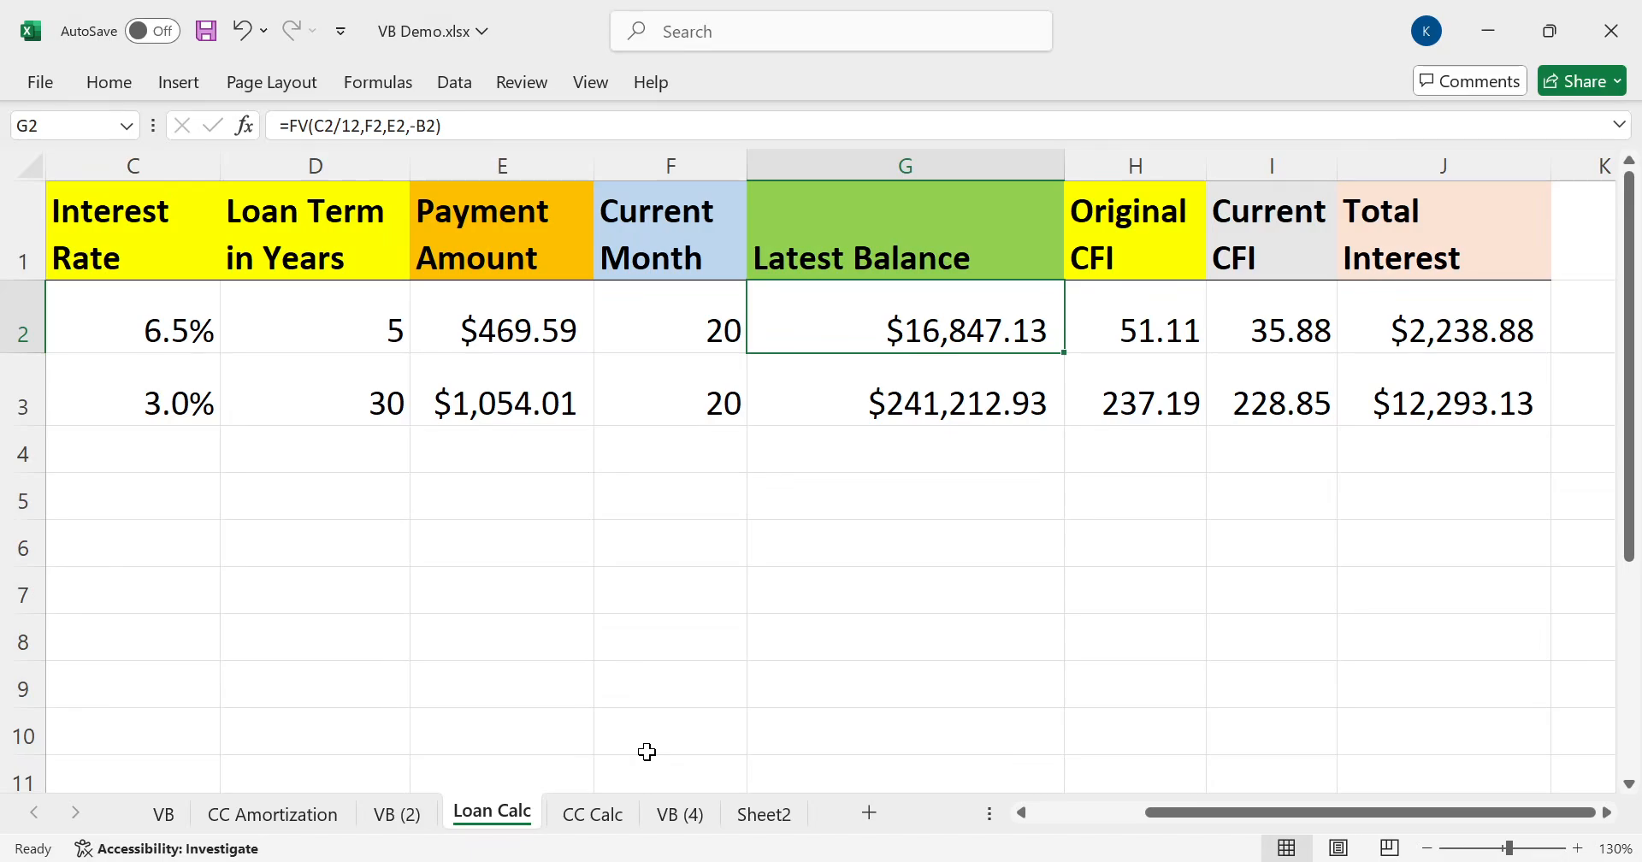
Copy the auto loan's Latest Balance from G2 on Loan Calc and paste it as a value into F22 on VB (2)
key("ctrl+c")
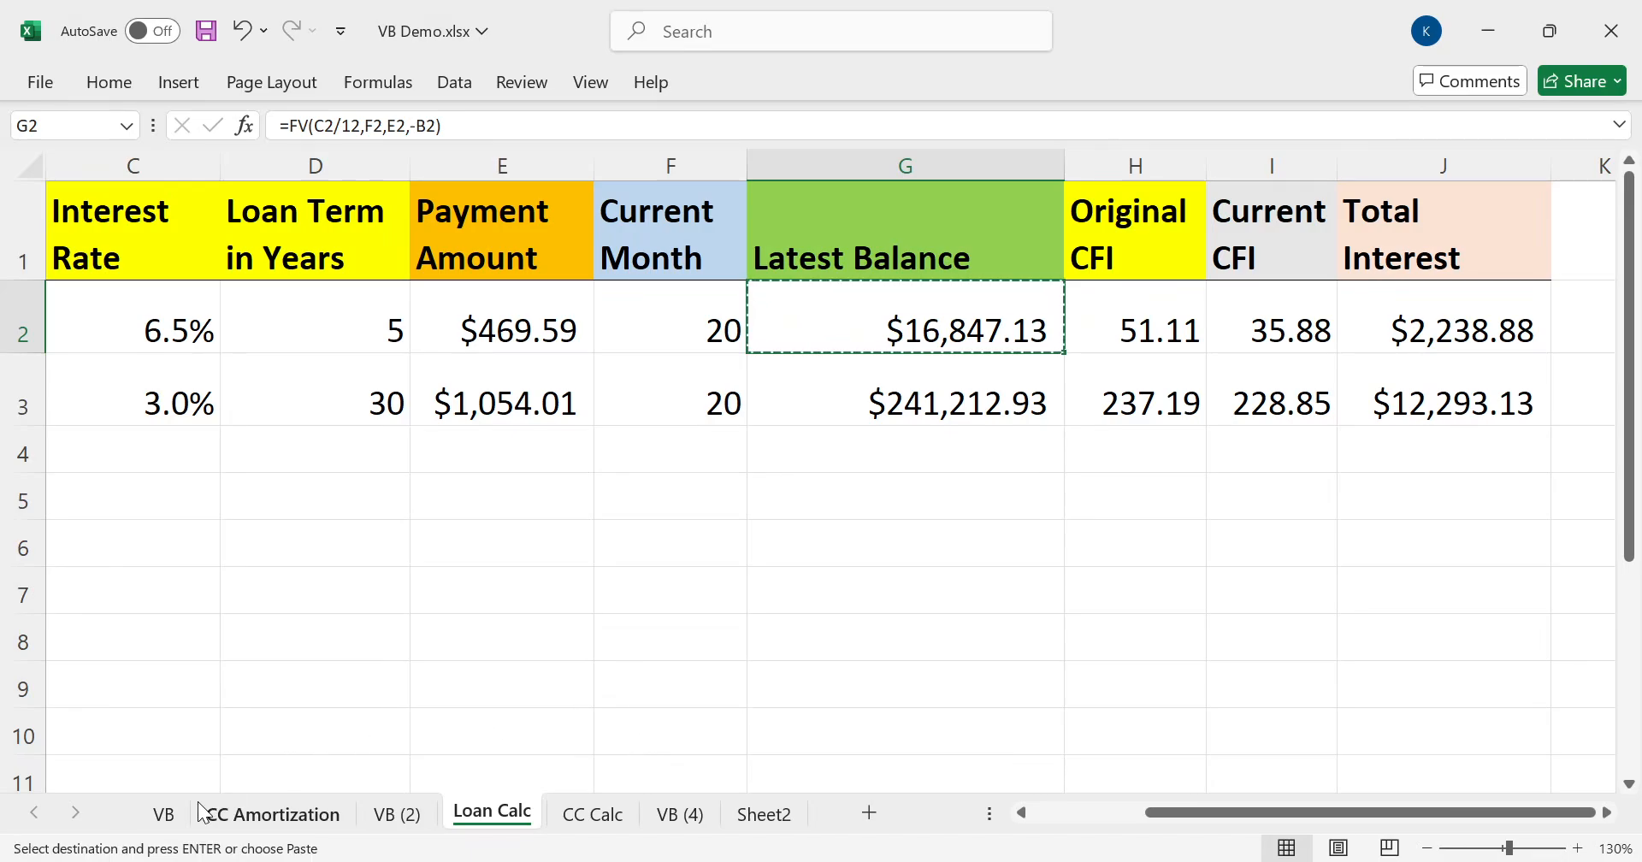
left_click(167, 814)
scroll(1279, 654, "down", 2)
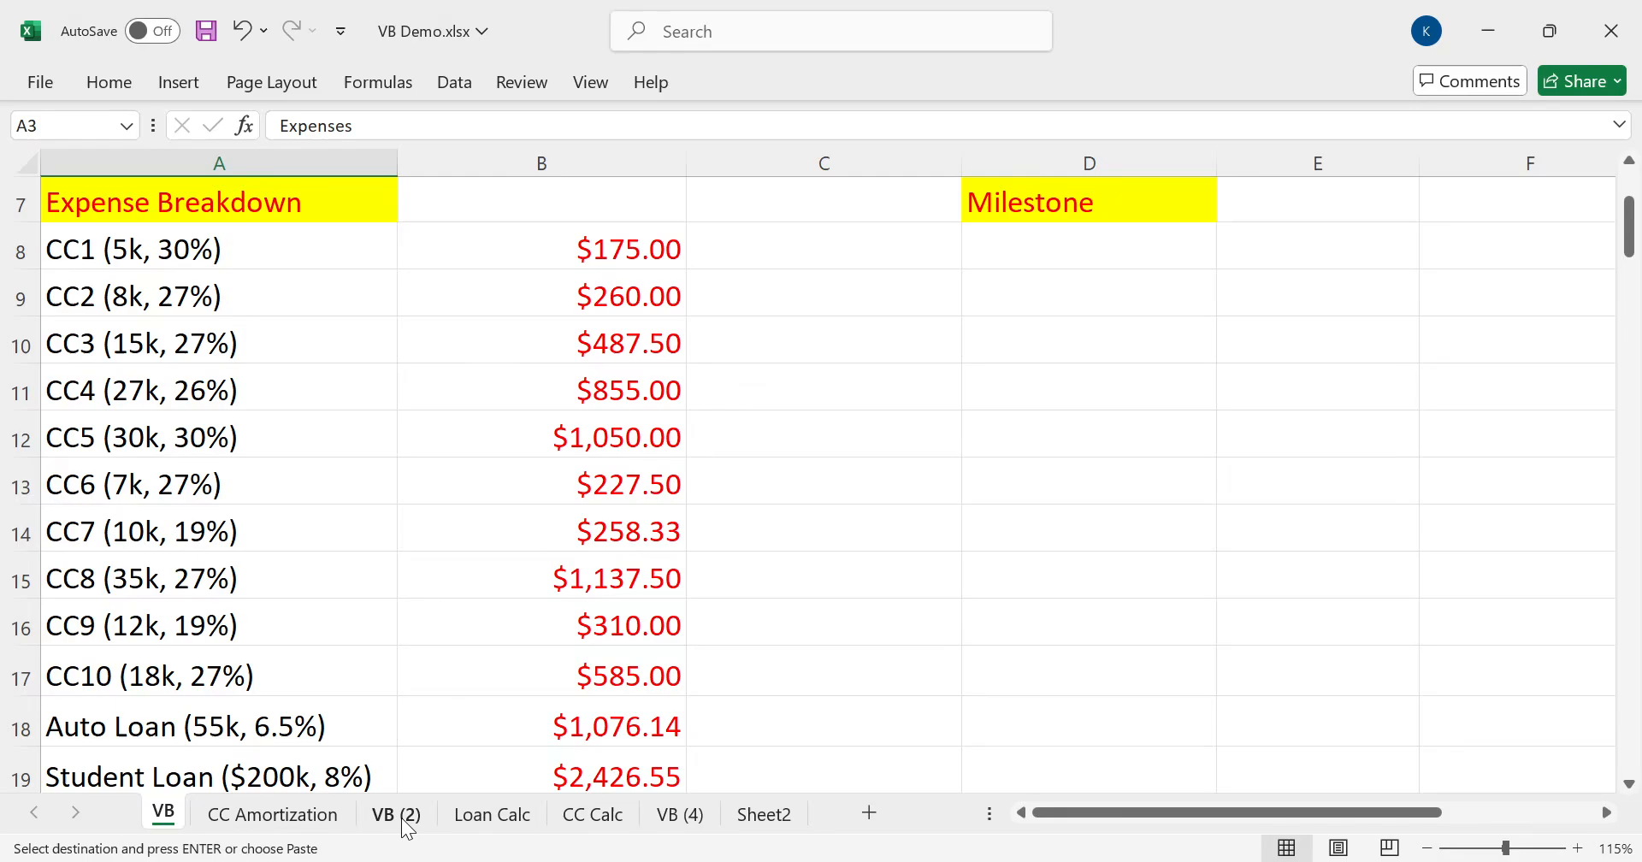
left_click(397, 813)
scroll(993, 711, "down", 2)
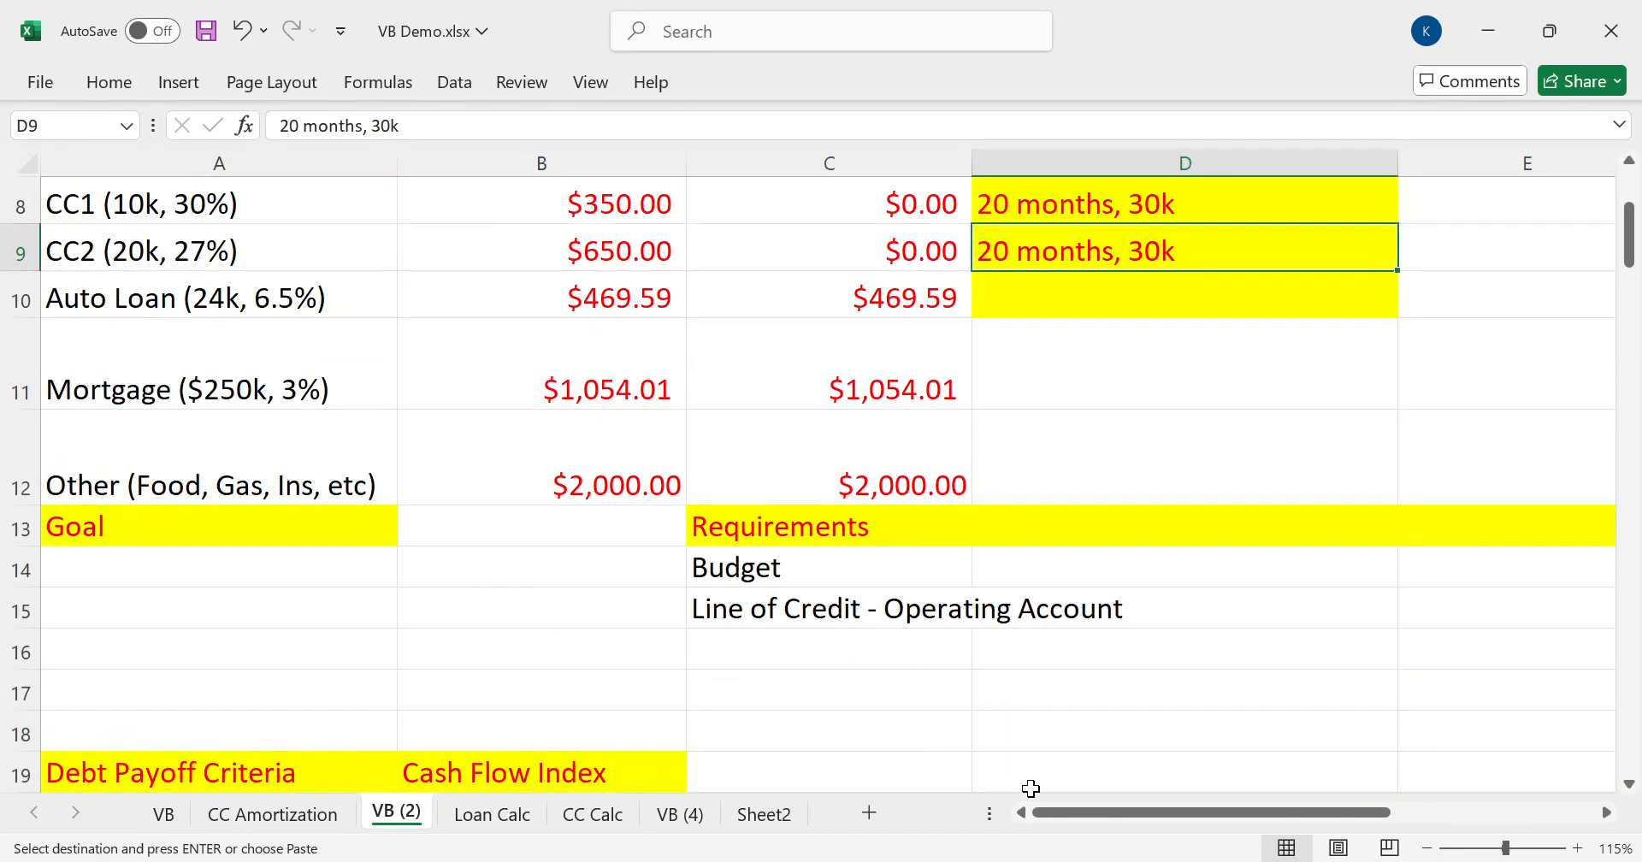
left_click_drag(1076, 812, 1236, 815)
scroll(983, 624, "down", 4)
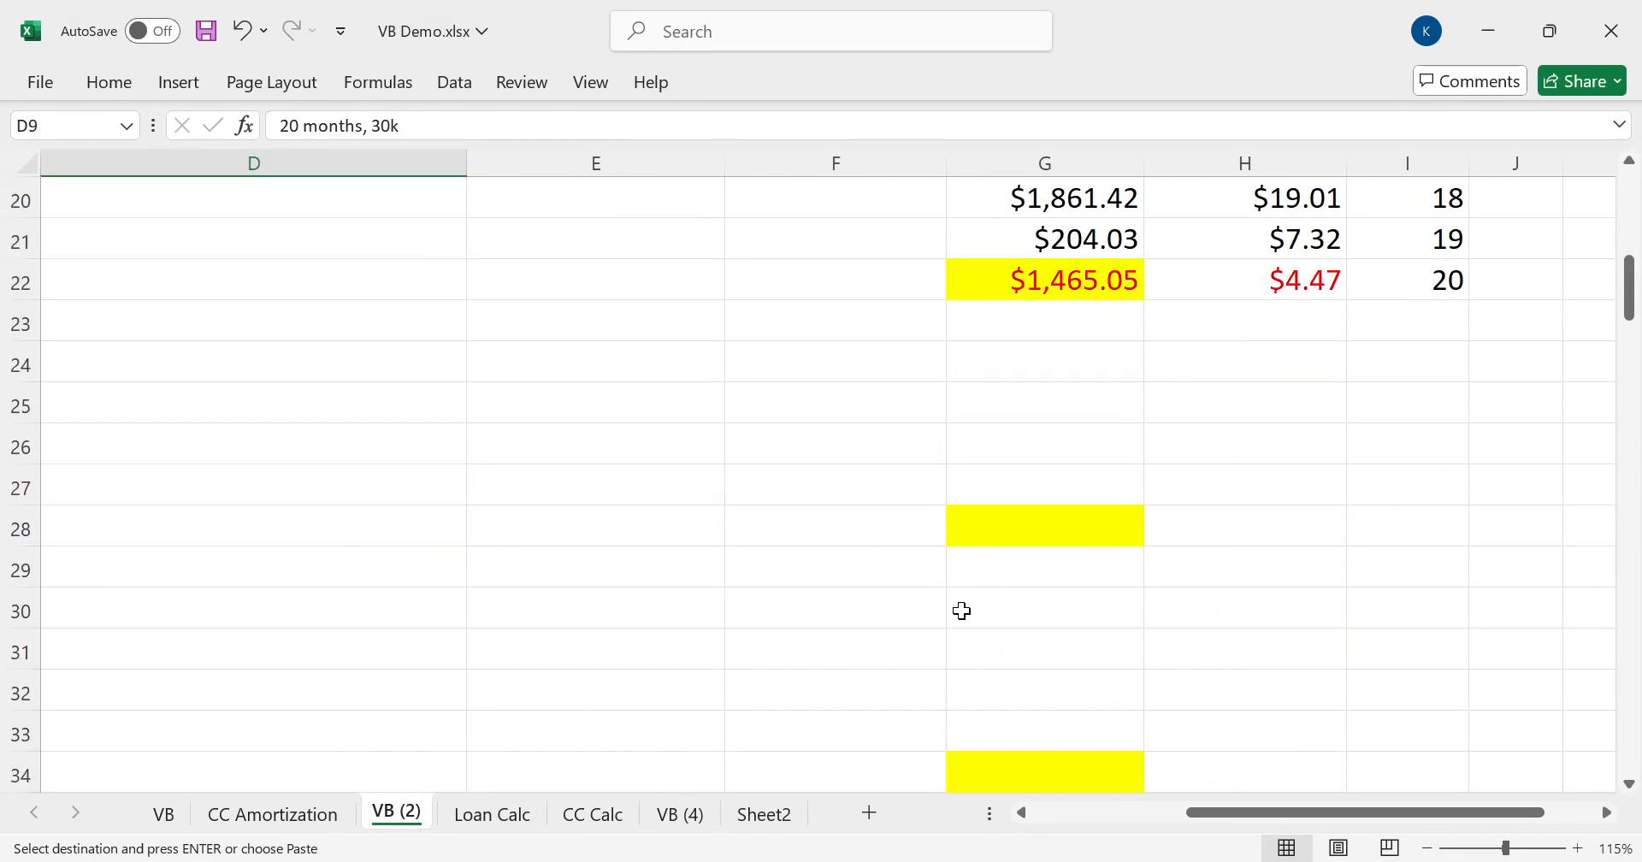
scroll(932, 564, "up", 2)
left_click(908, 527)
key("ctrl+v")
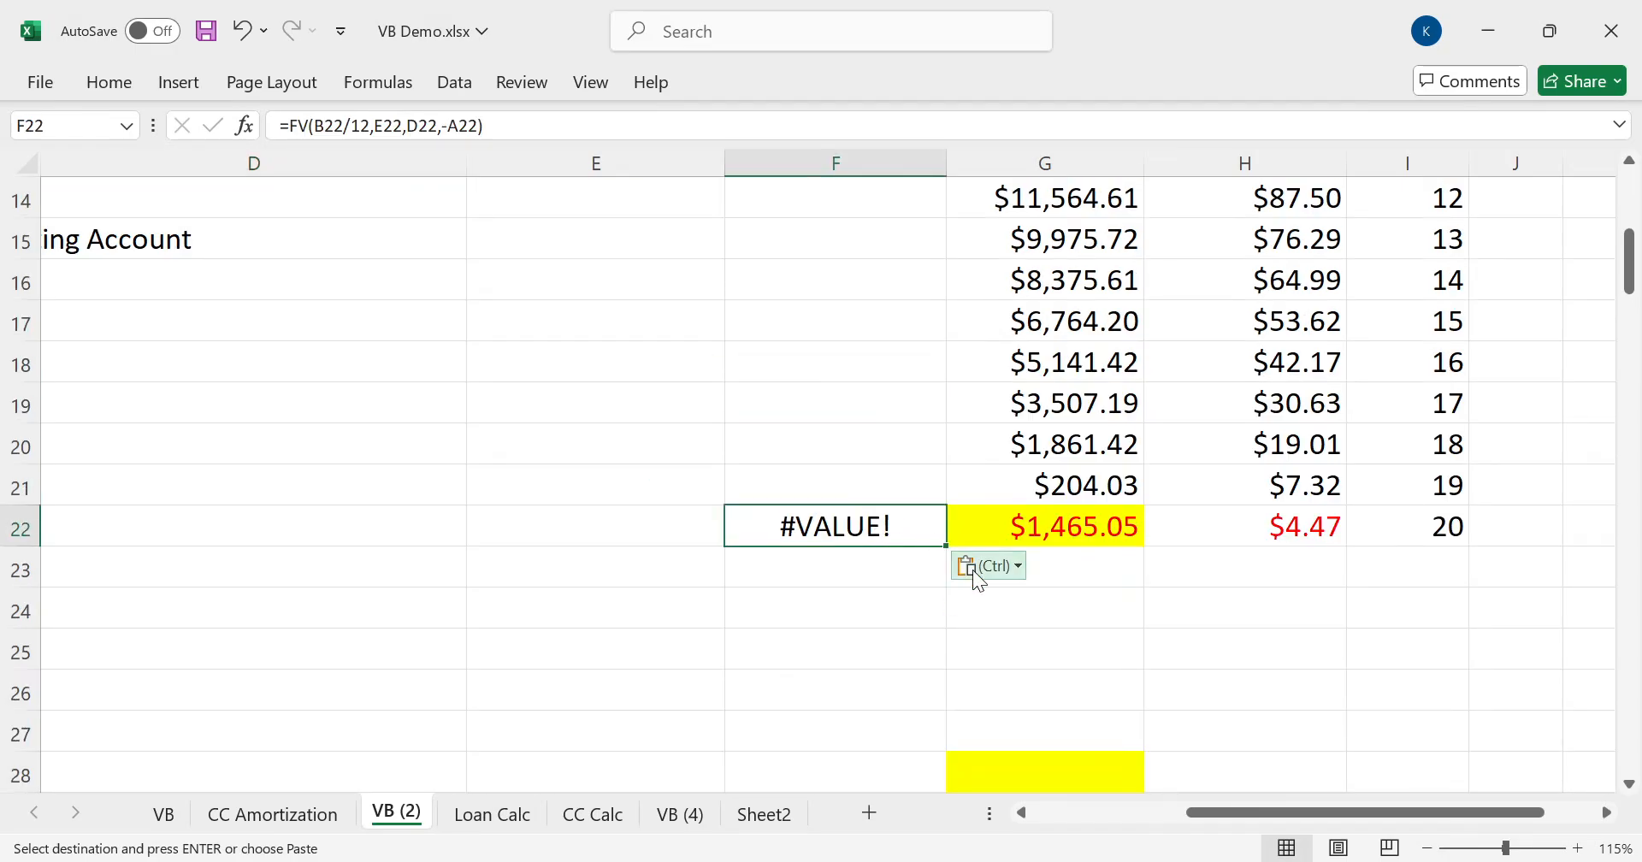
key("ctrl")
key("v")
Add 16847.13 to the month 20 balance formula in G22 and clear the helper value in F22
left_click(1018, 515)
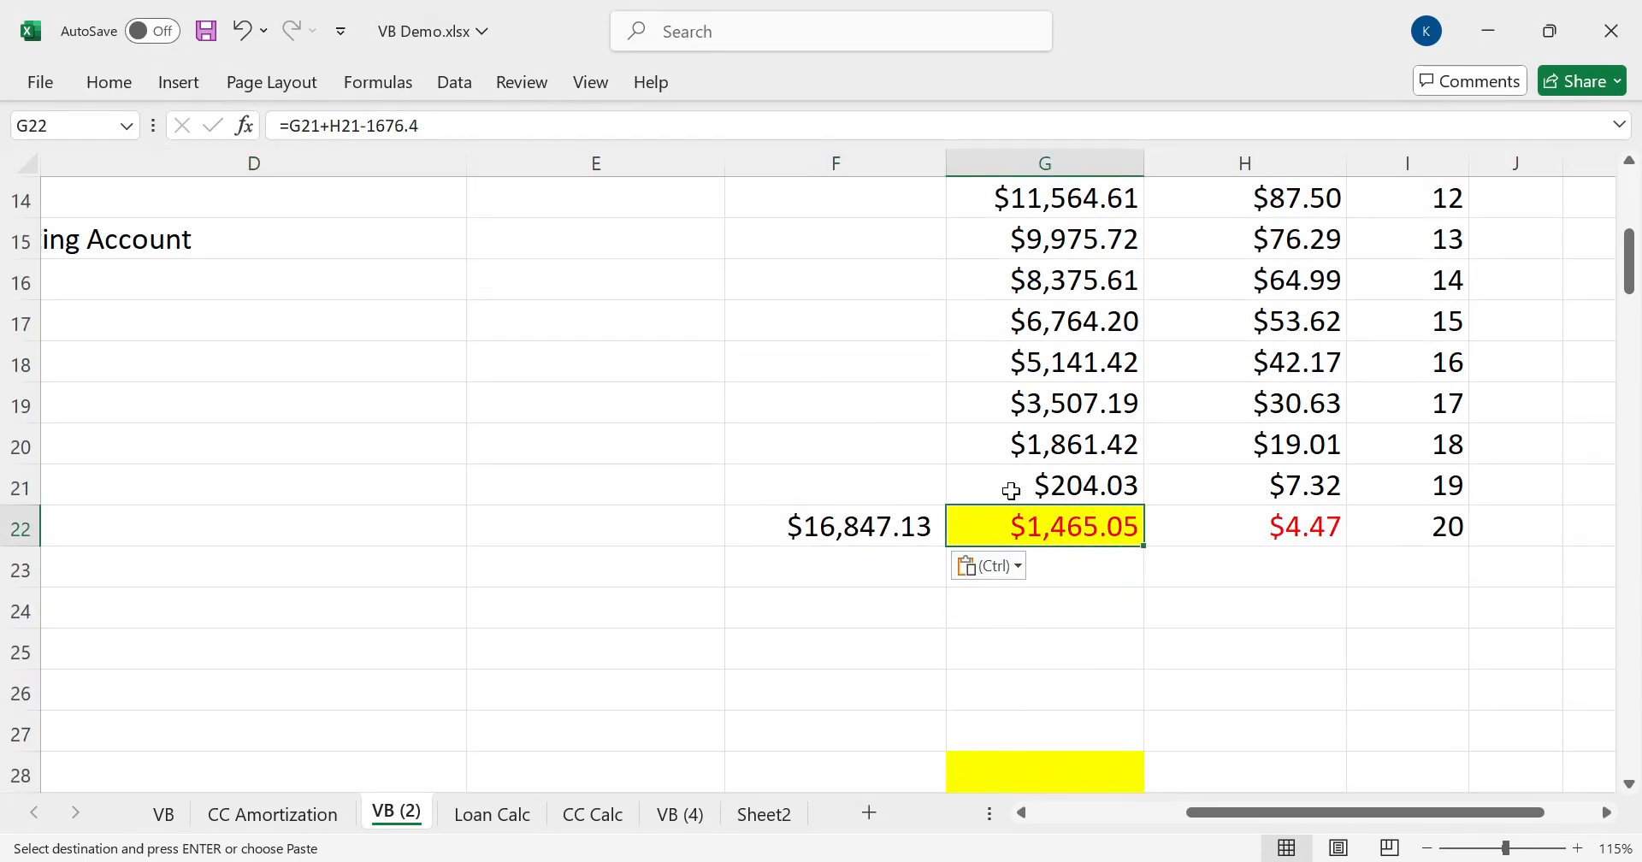
left_click(478, 122)
type("+")
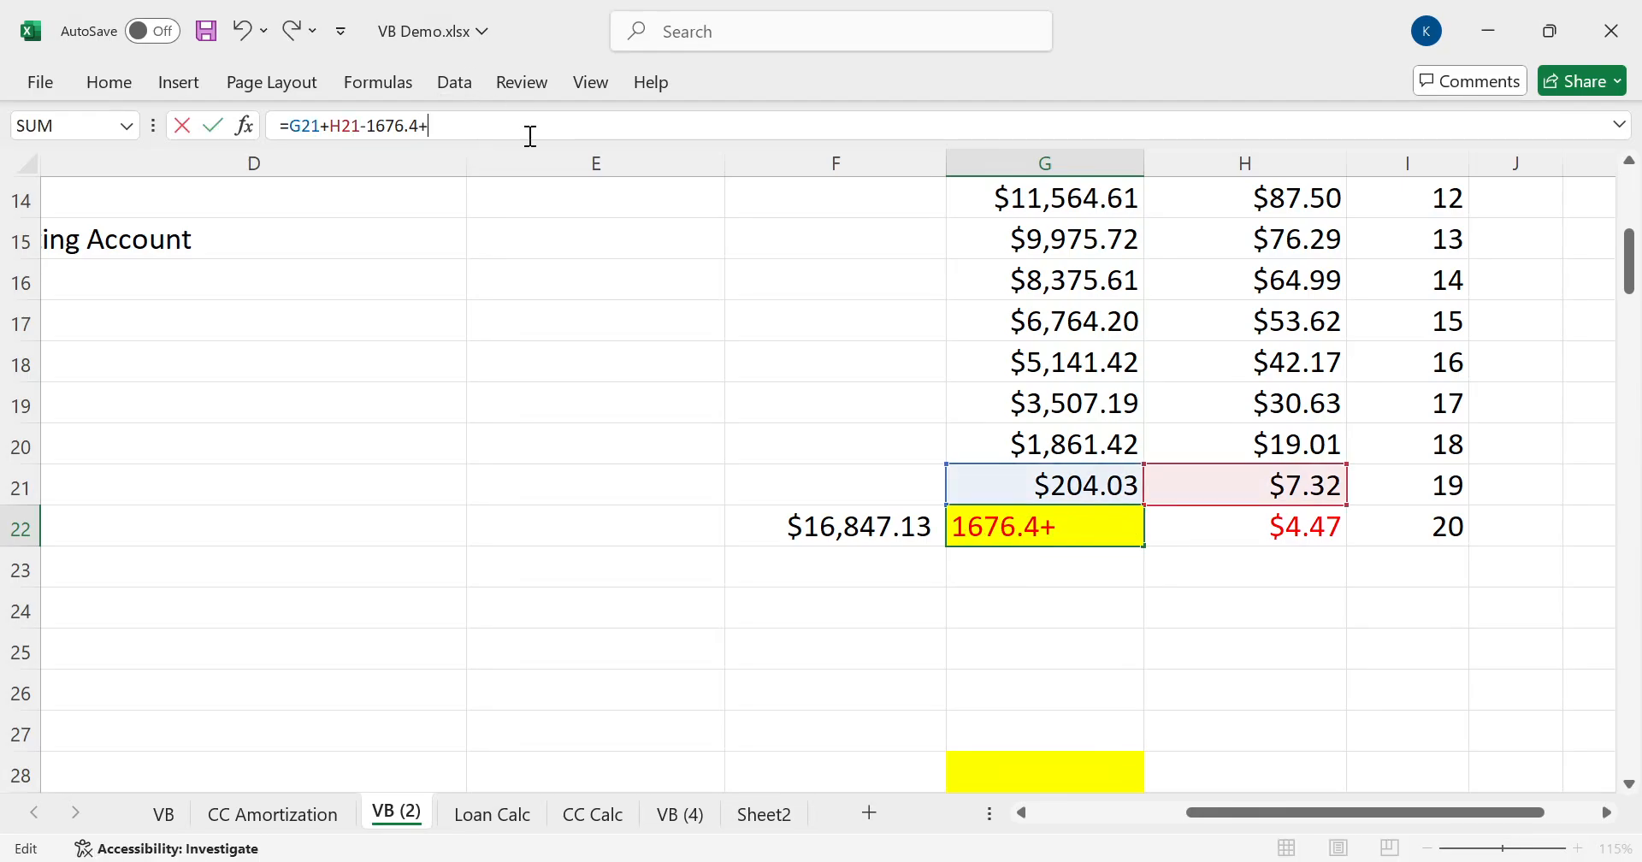
type("16847.13")
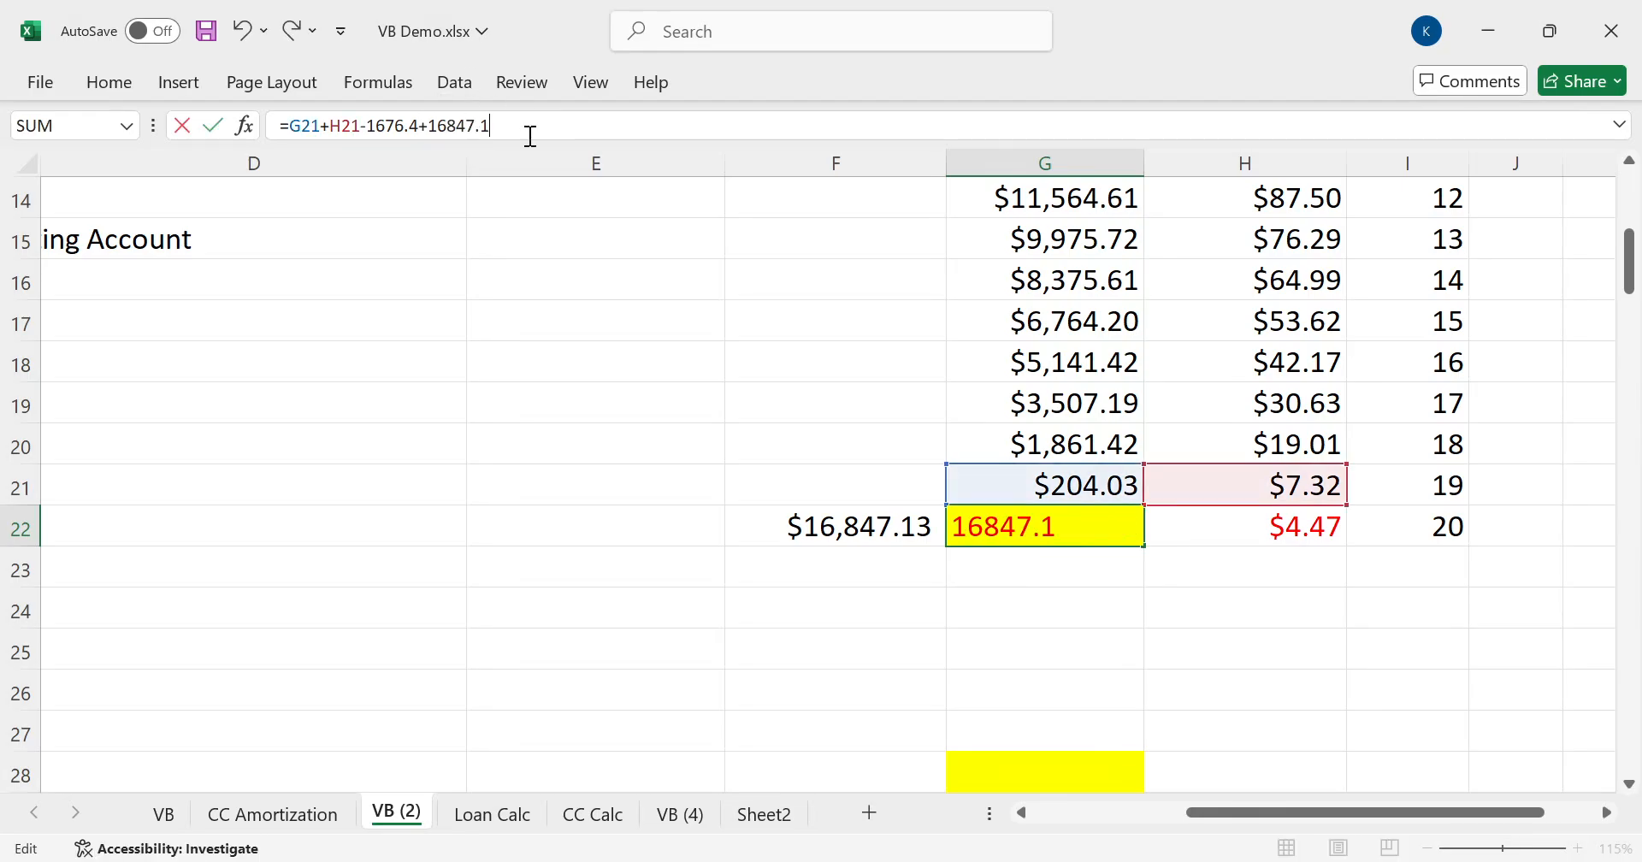
key("Return")
key("Left")
key("Up")
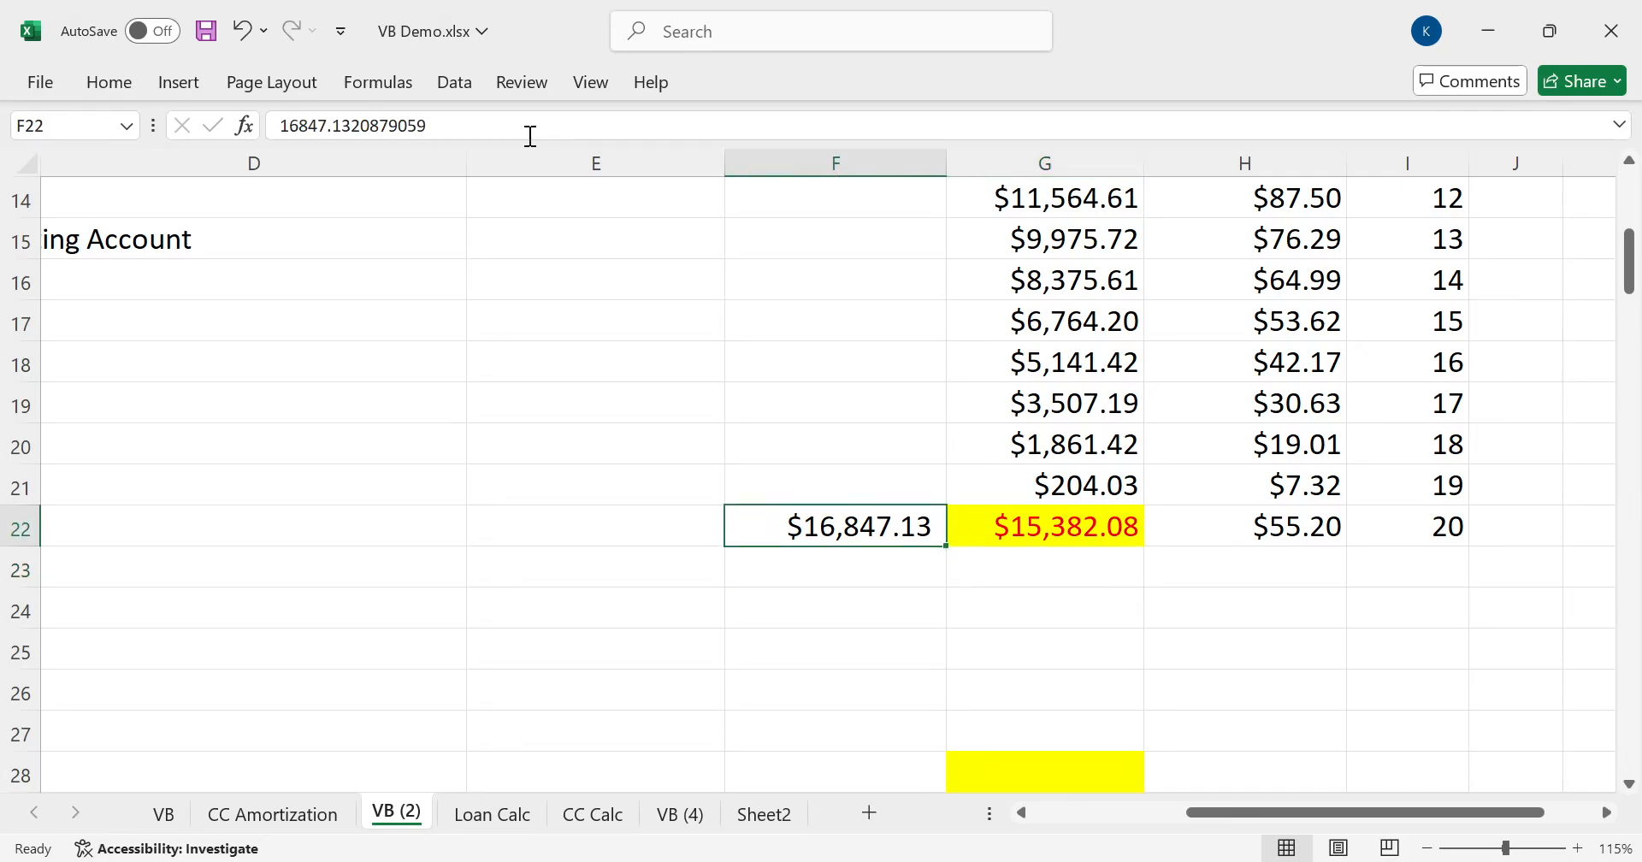
Set the auto loan payment in the Velocity Banking column, C10, to 0
key("Left")
key("Left")
key("Left")
key("Left")
key("Left")
key("Up")
key("Up")
key("Up")
key("Up")
key("Up")
key("Up")
key("Up")
key("Up")
key("Up")
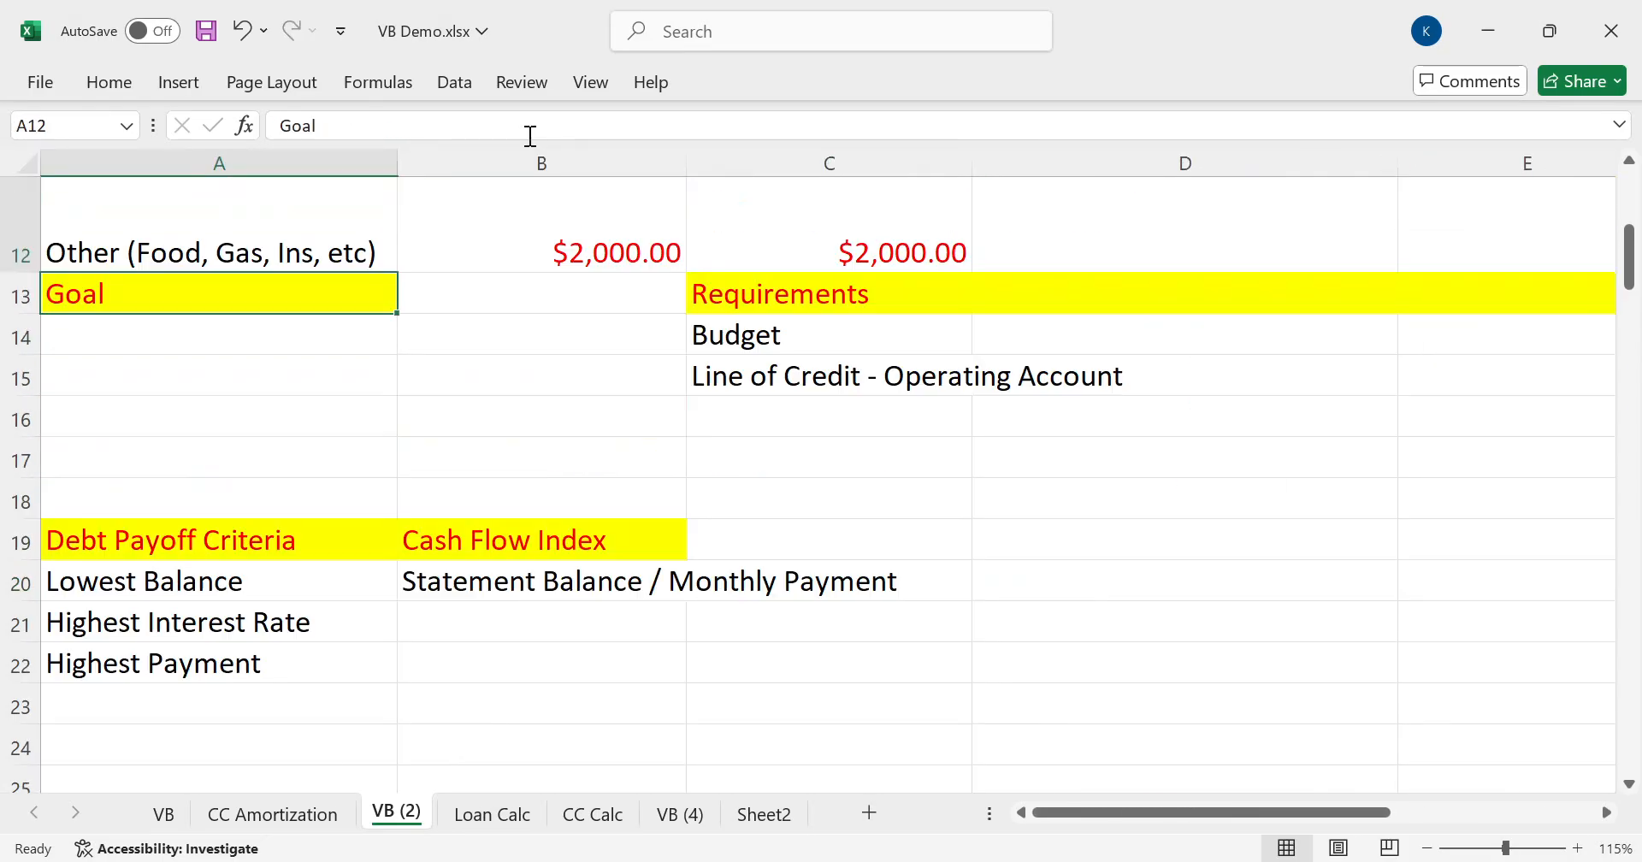
key("Up")
key("Up")
key("Up")
key("Up")
key("Up")
key("Up")
key("Up")
key("Up")
key("Right")
key("Down")
key("Down")
key("Right")
key("Down")
key("Down")
key("Down")
key("Down")
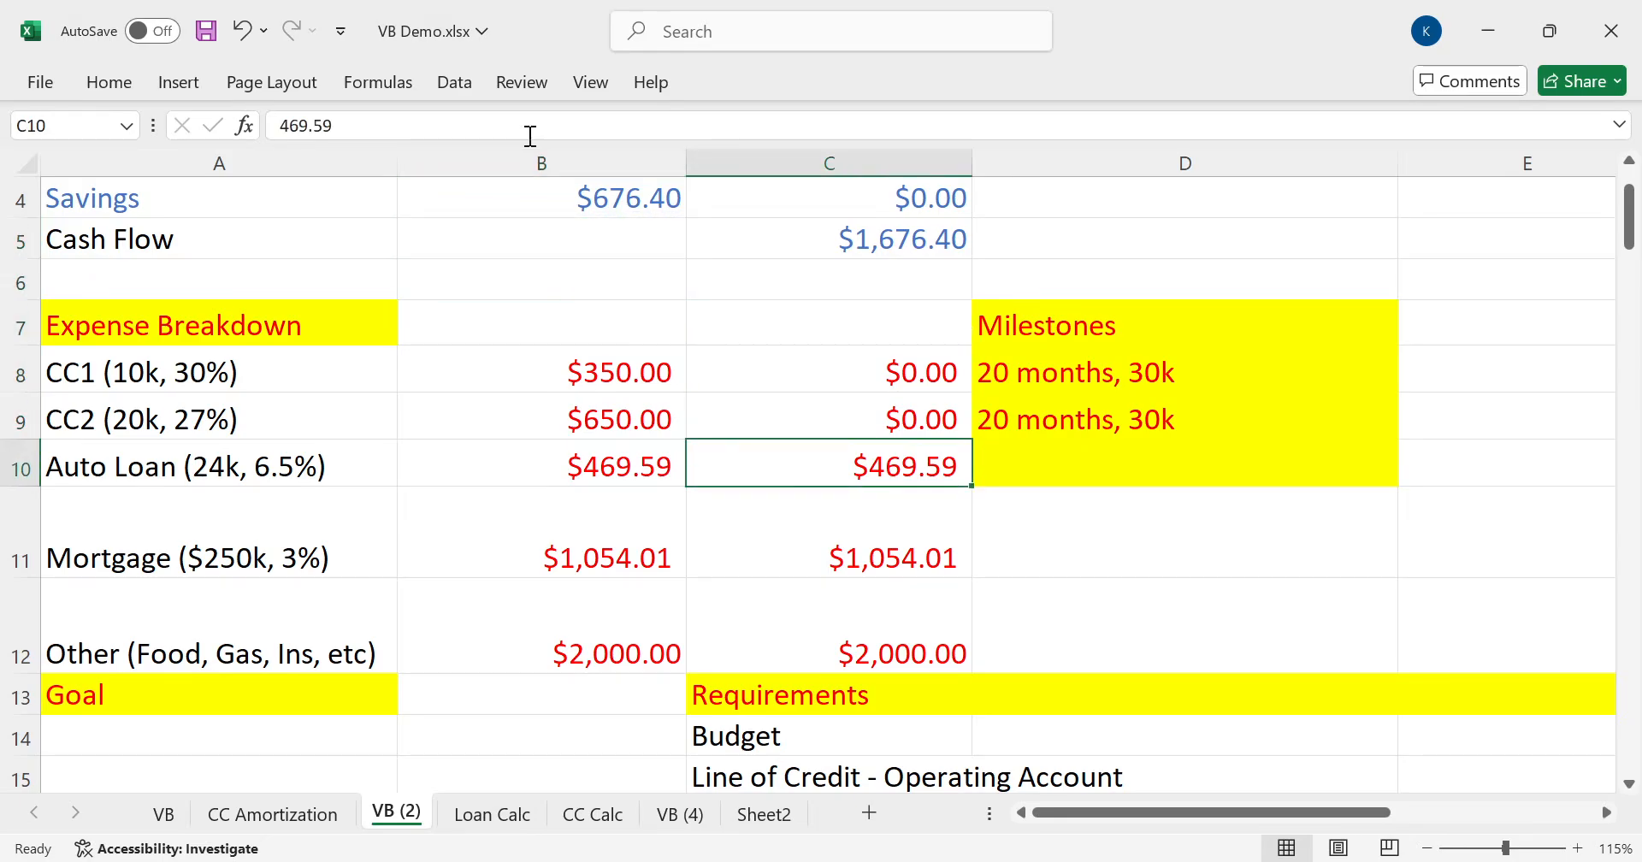
type("0")
key("Return")
Copy the Velocity Banking cash flow from C5 and paste it as a value into F23
scroll(722, 304, "up", 1)
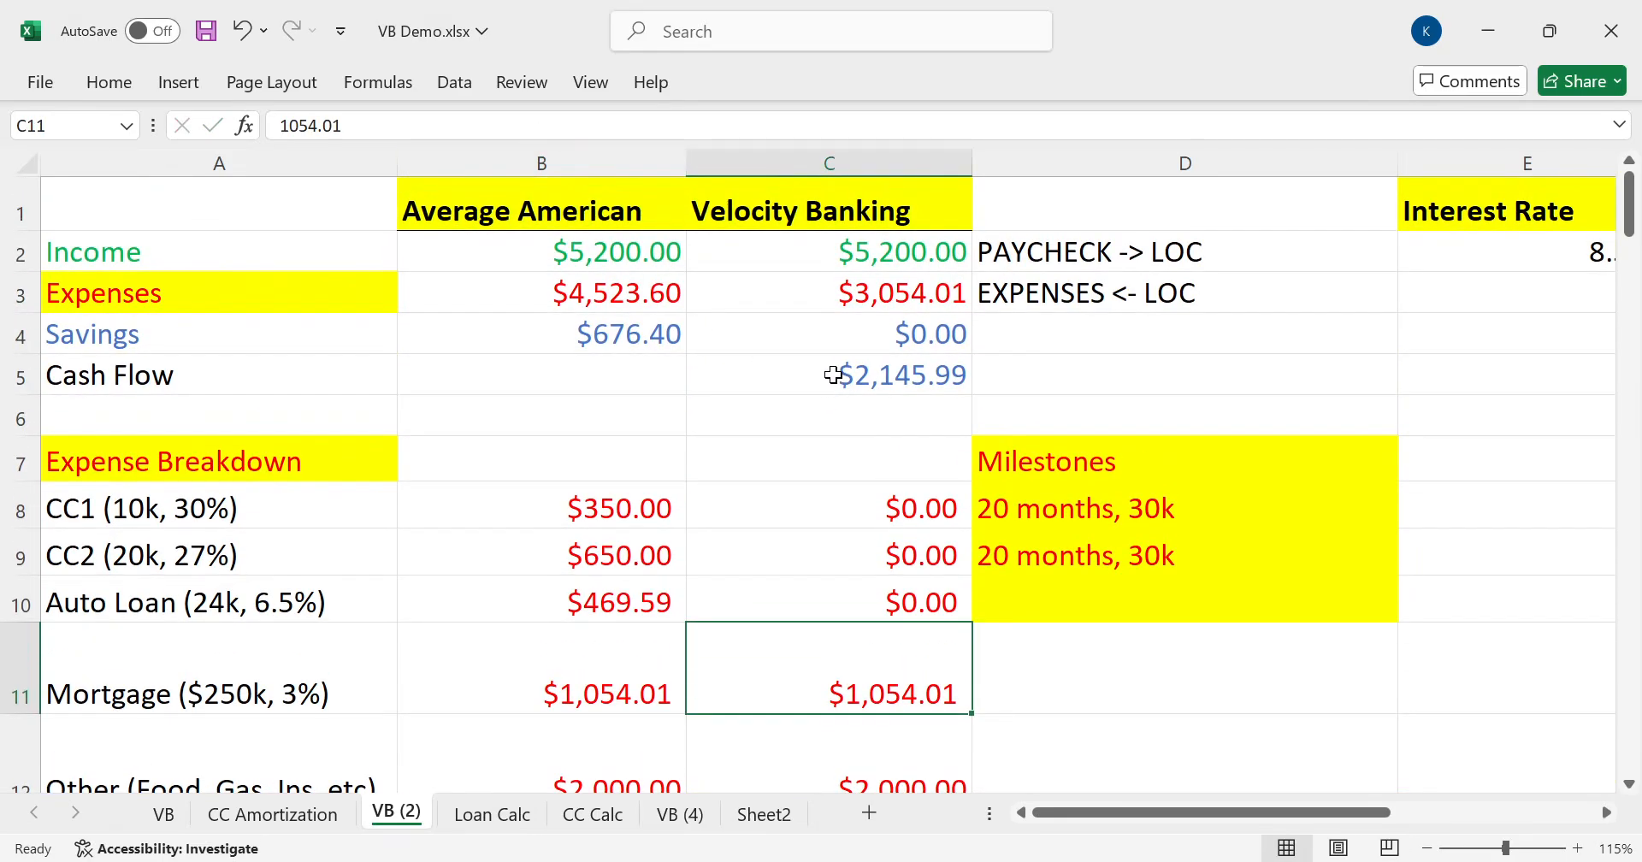
left_click(834, 375)
key("ctrl+c")
left_click_drag(1130, 812, 1291, 813)
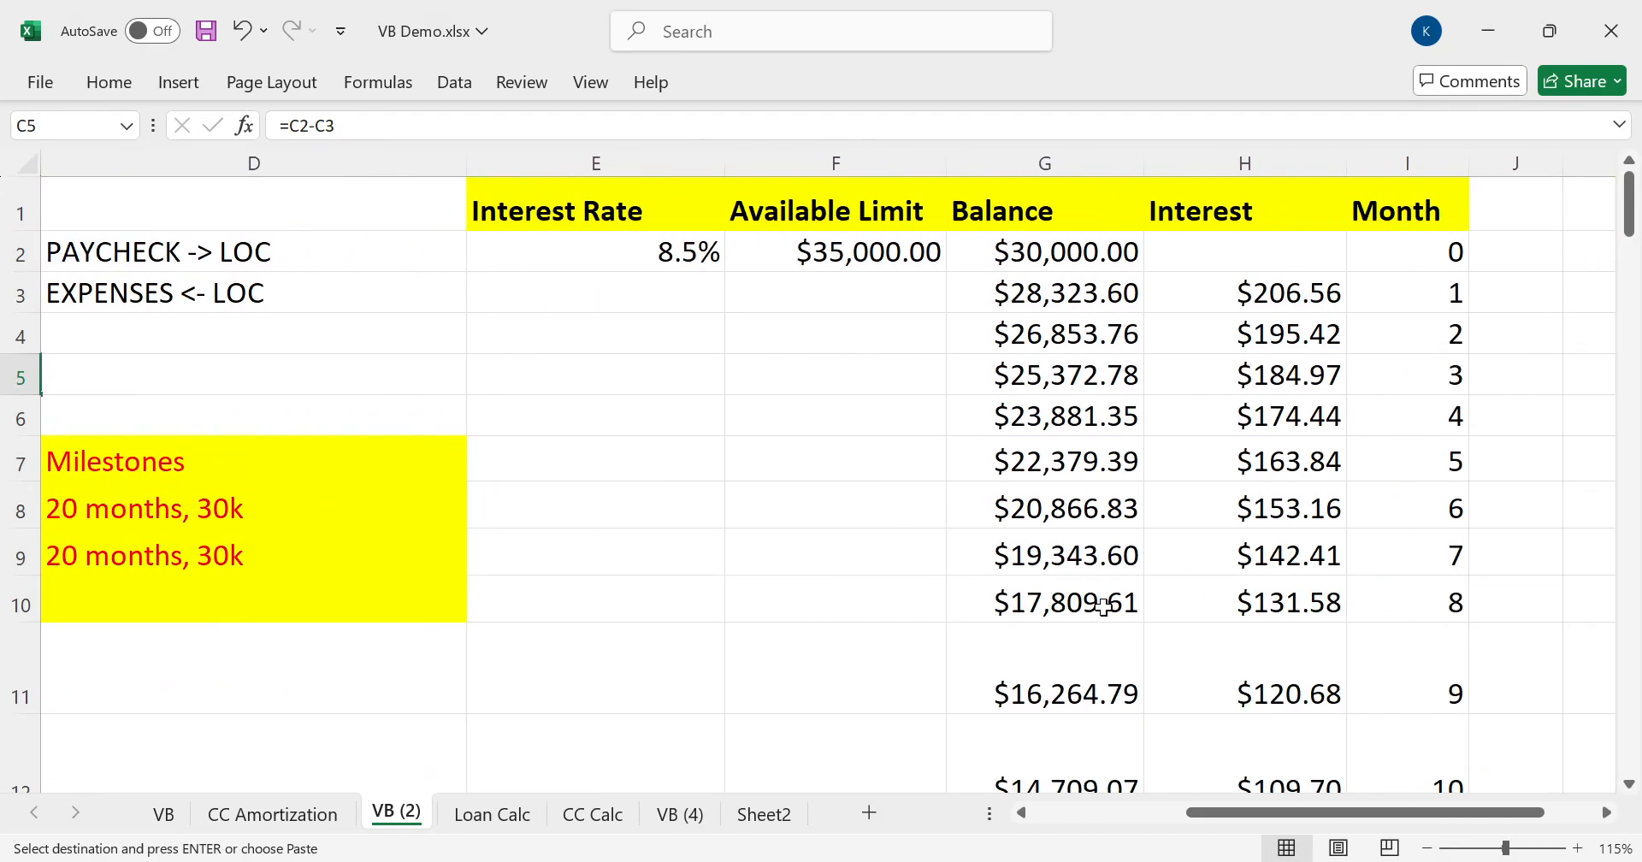
scroll(1026, 598, "down", 5)
left_click(891, 475)
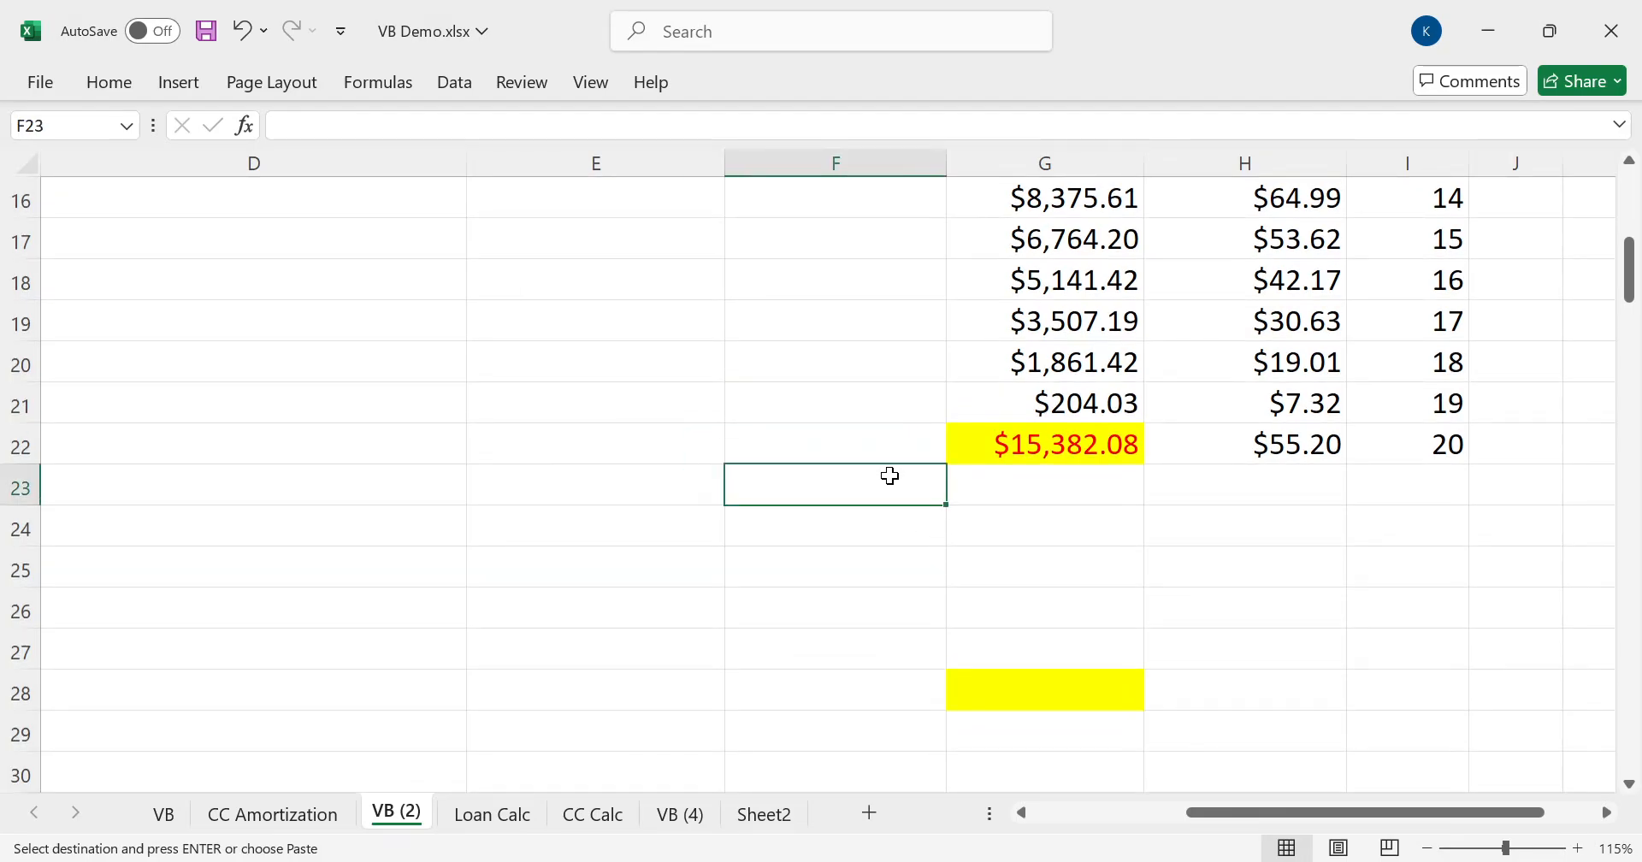
key("ctrl+v")
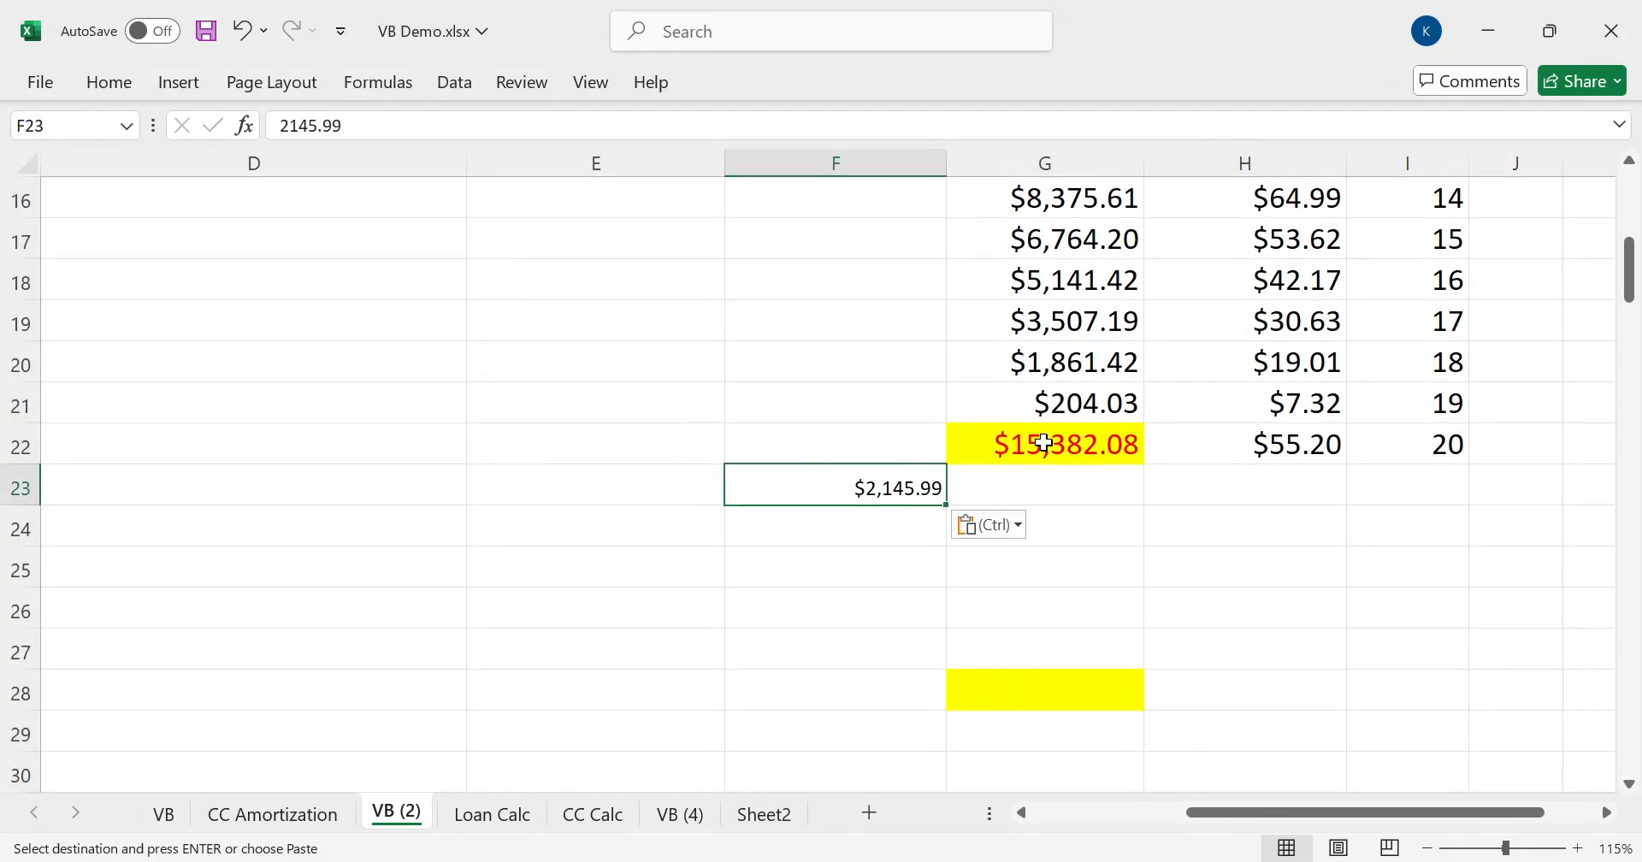
Copy the balance formula from G21 to G23 and change its subtracted amount to 2145.99
left_click(1058, 416)
key("ctrl+c")
left_click(1049, 488)
key("ctrl+v")
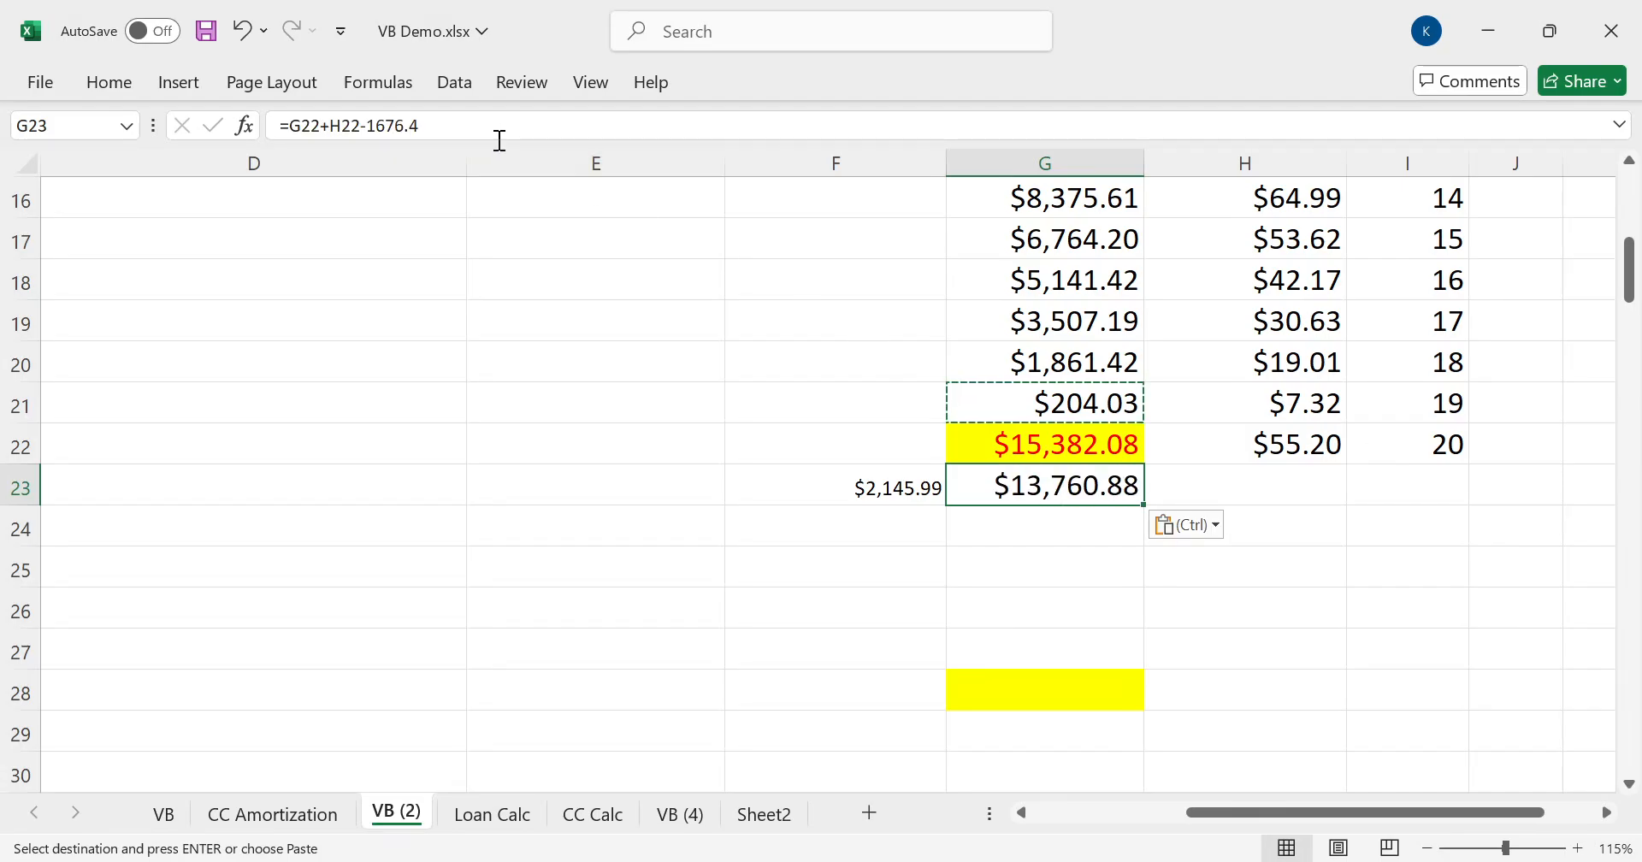
left_click_drag(419, 126, 366, 128)
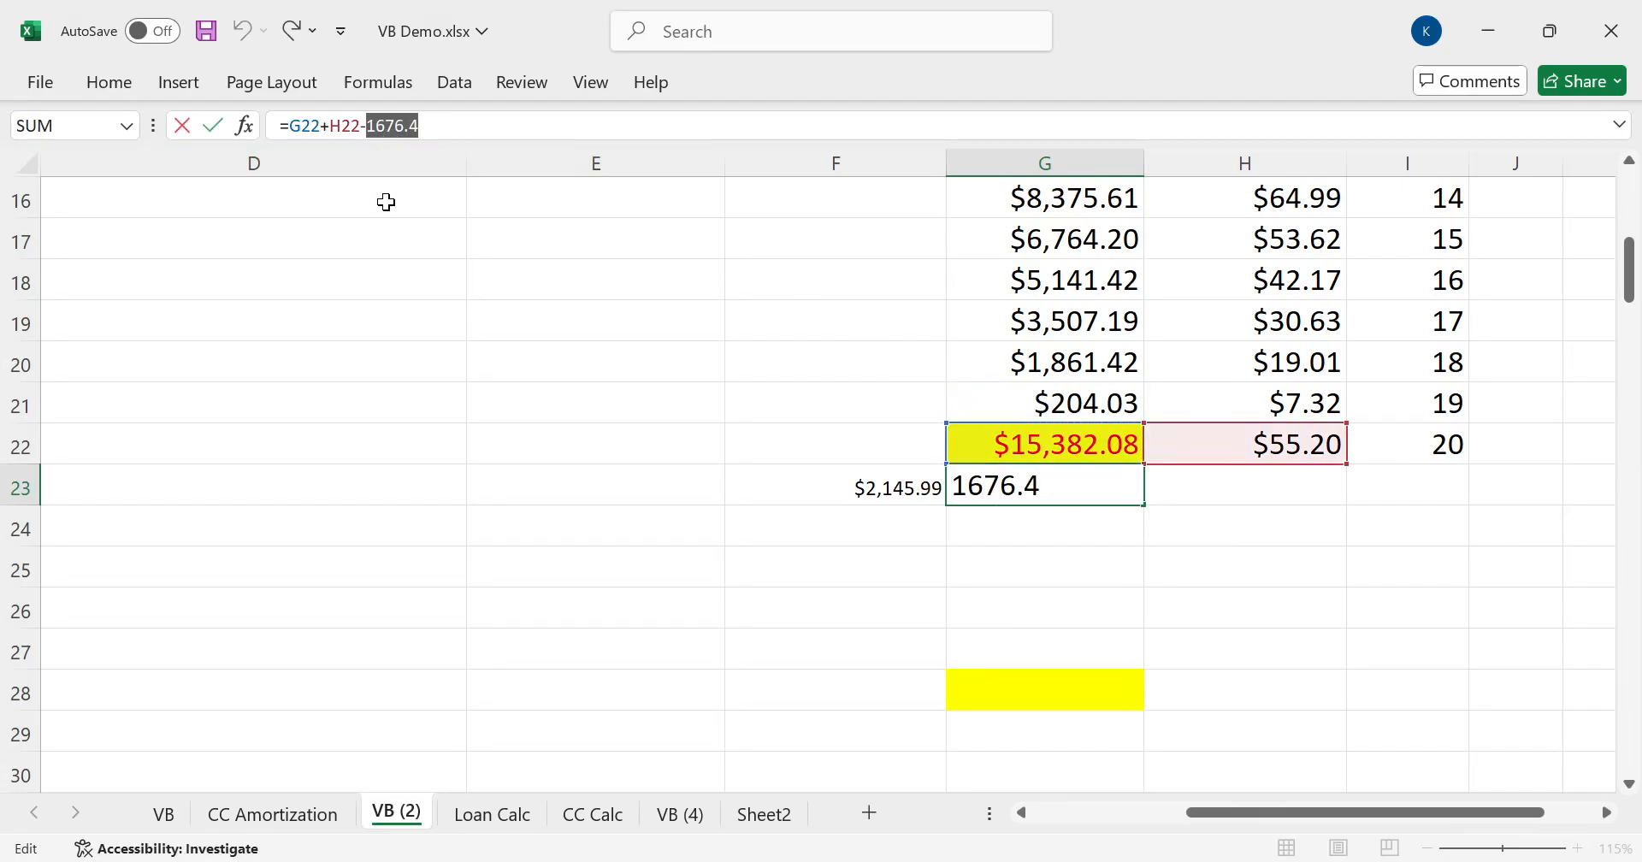
type("2145.99")
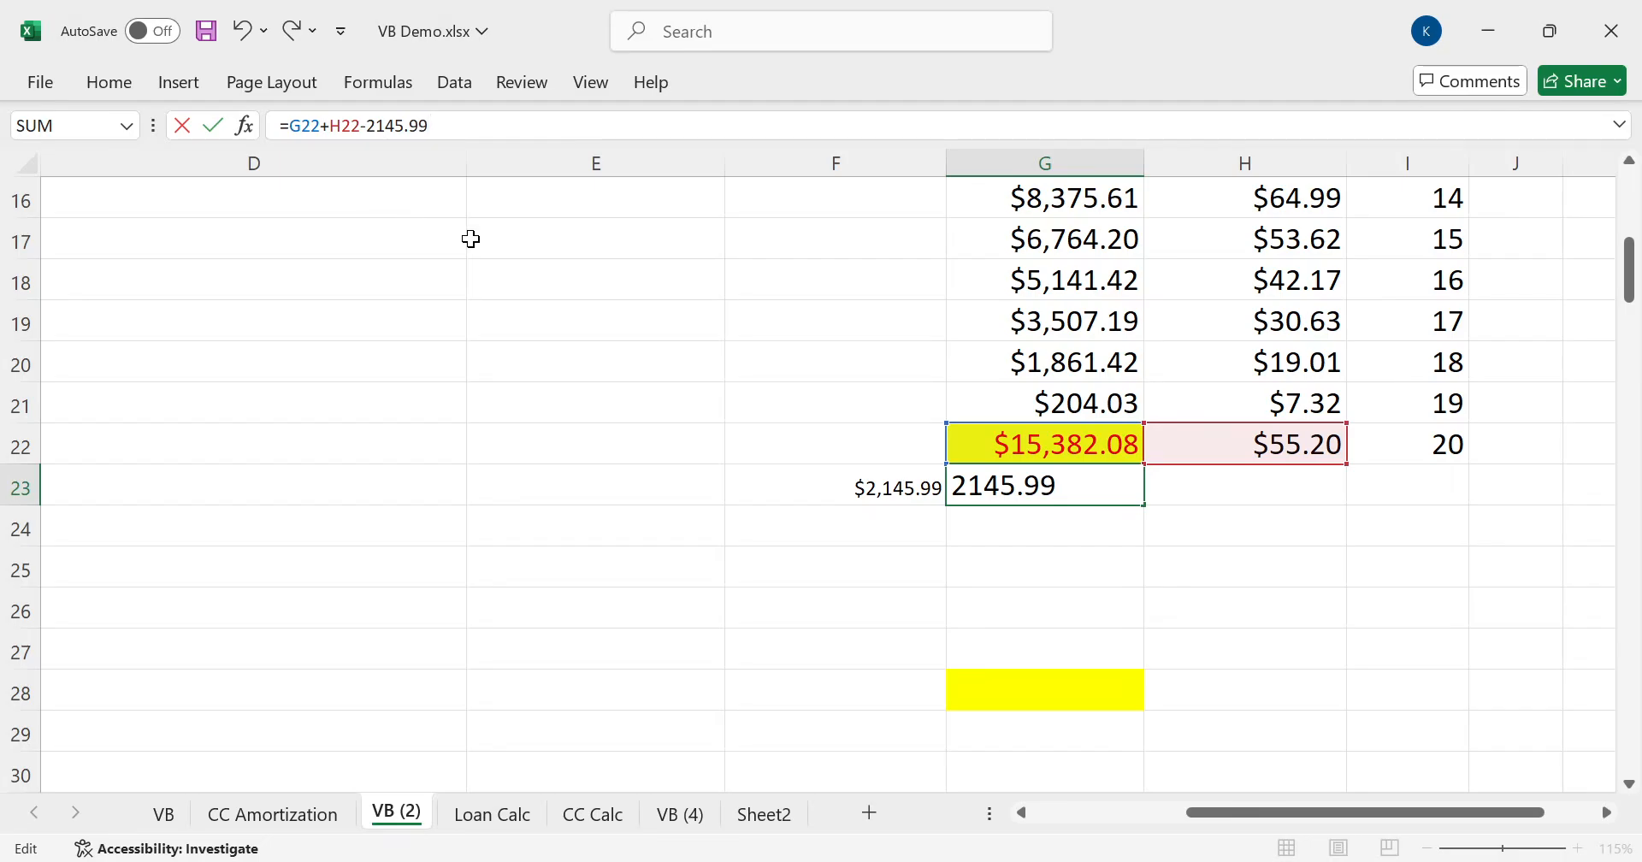
key("Return")
Copy the interest and month cells H22:I22 into row 23
key("Up")
key("Right")
key("Up")
key("Down")
key("Left")
key("Right")
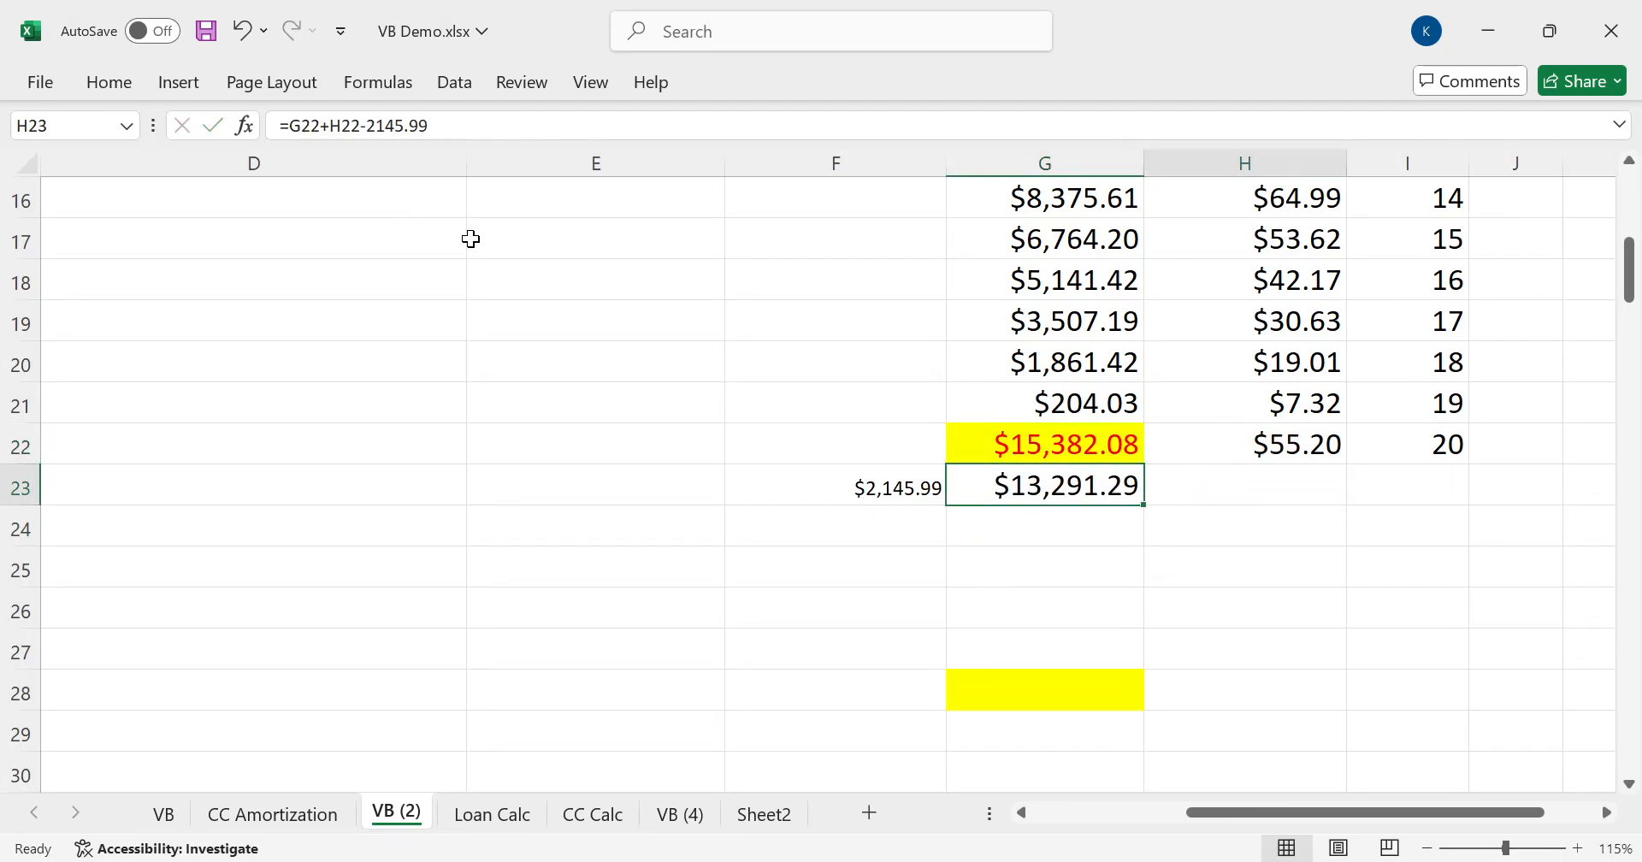
key("Up")
key("shift+Right")
key("ctrl+c")
Copy the balance, interest and month formulas in G23:I23 down through row 32
key("Left")
key("shift+Right")
key("shift+Right")
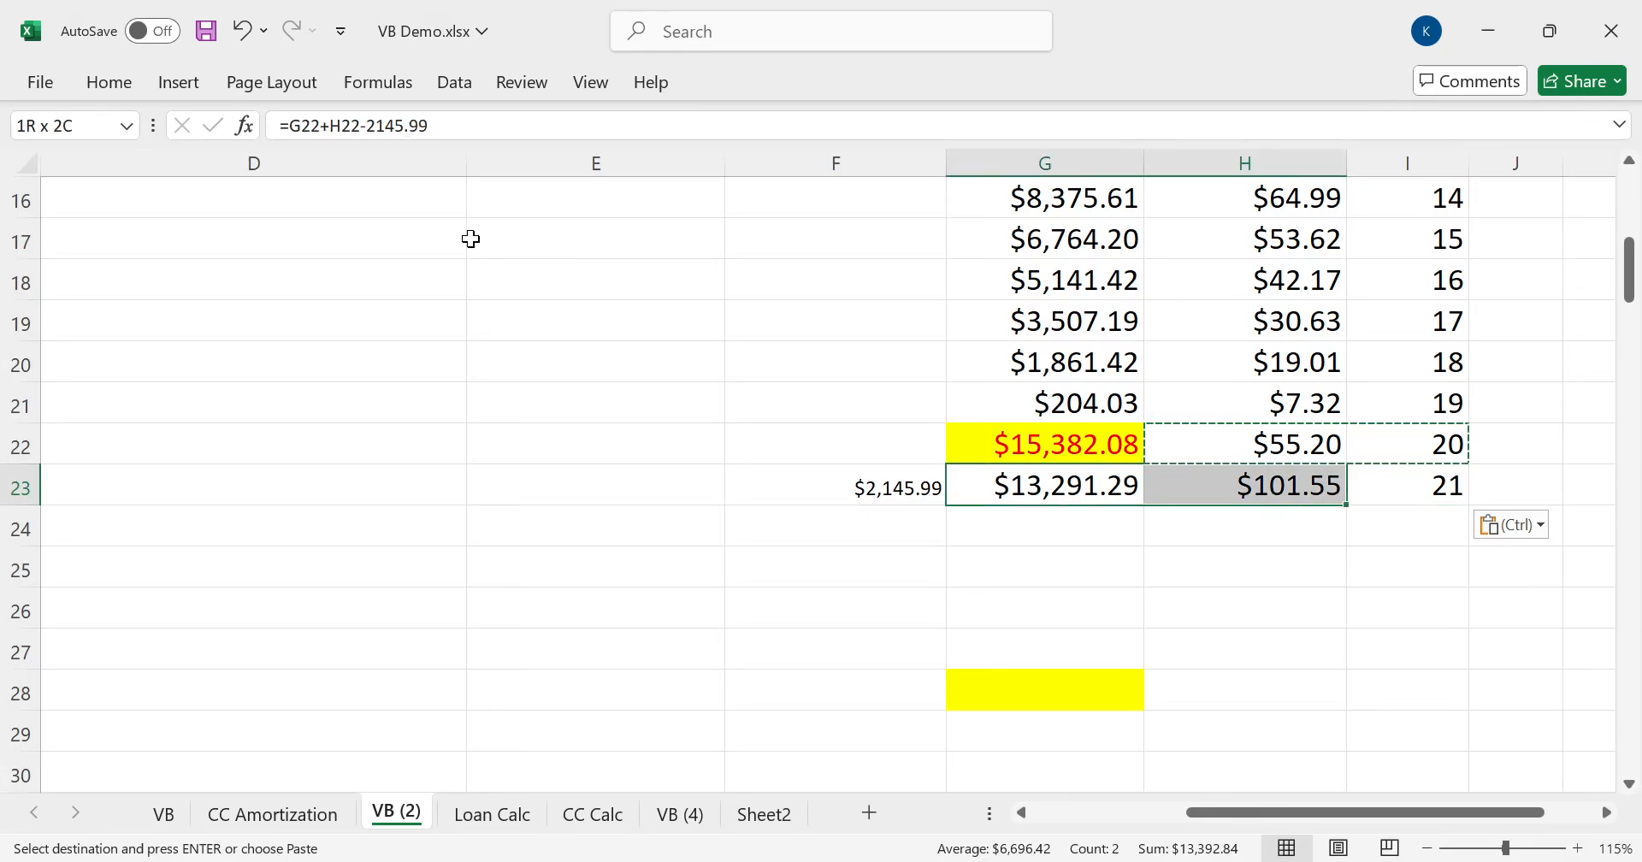
key("ctrl+c")
key("shift+Down")
key("shift+Down")
key("shift+Down")
key("shift+Down")
key("shift+Down")
key("shift+Down")
key("shift+Down")
key("shift+Down")
key("shift+Down")
key("ctrl+v")
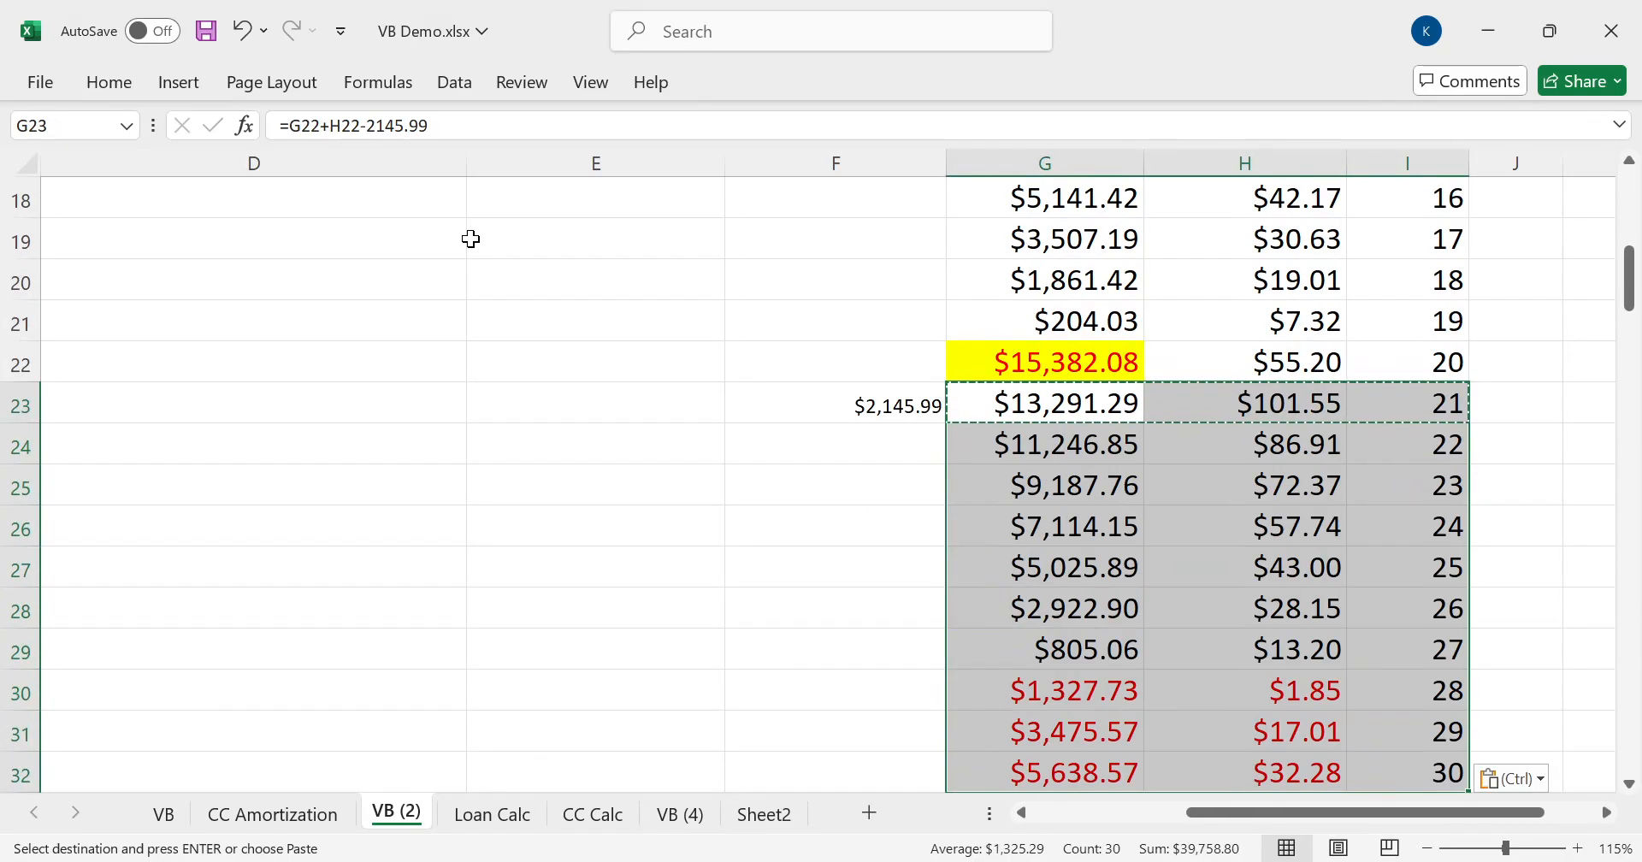
Highlight the month 28 balance cell, G30, with a yellow fill
key("Down")
key("Down")
key("Down")
key("Down")
key("Down")
key("Down")
key("Down")
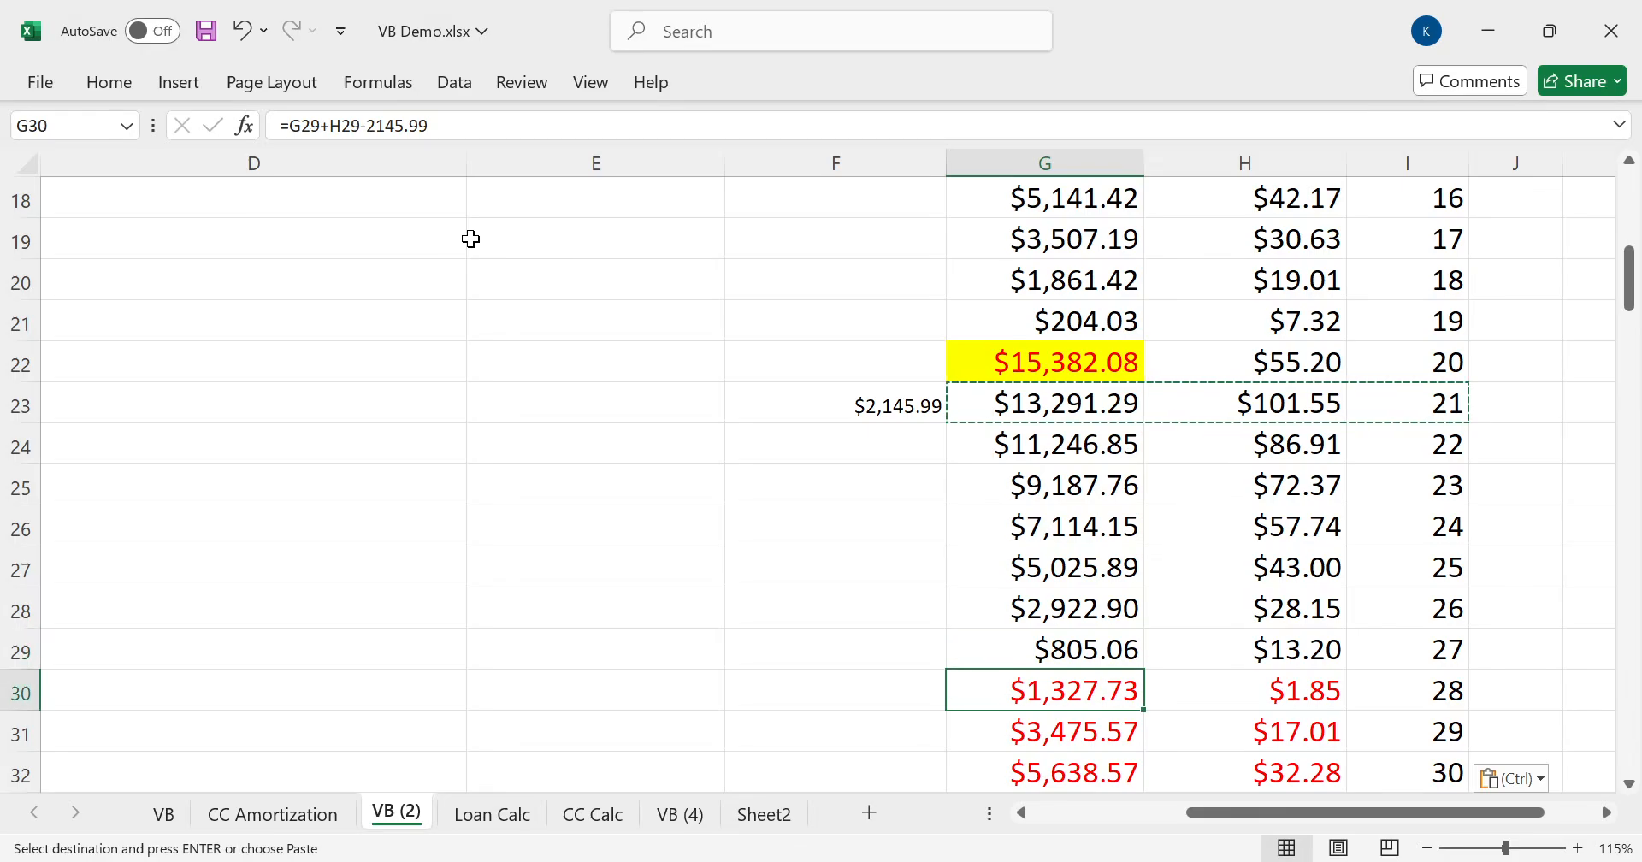
left_click(102, 89)
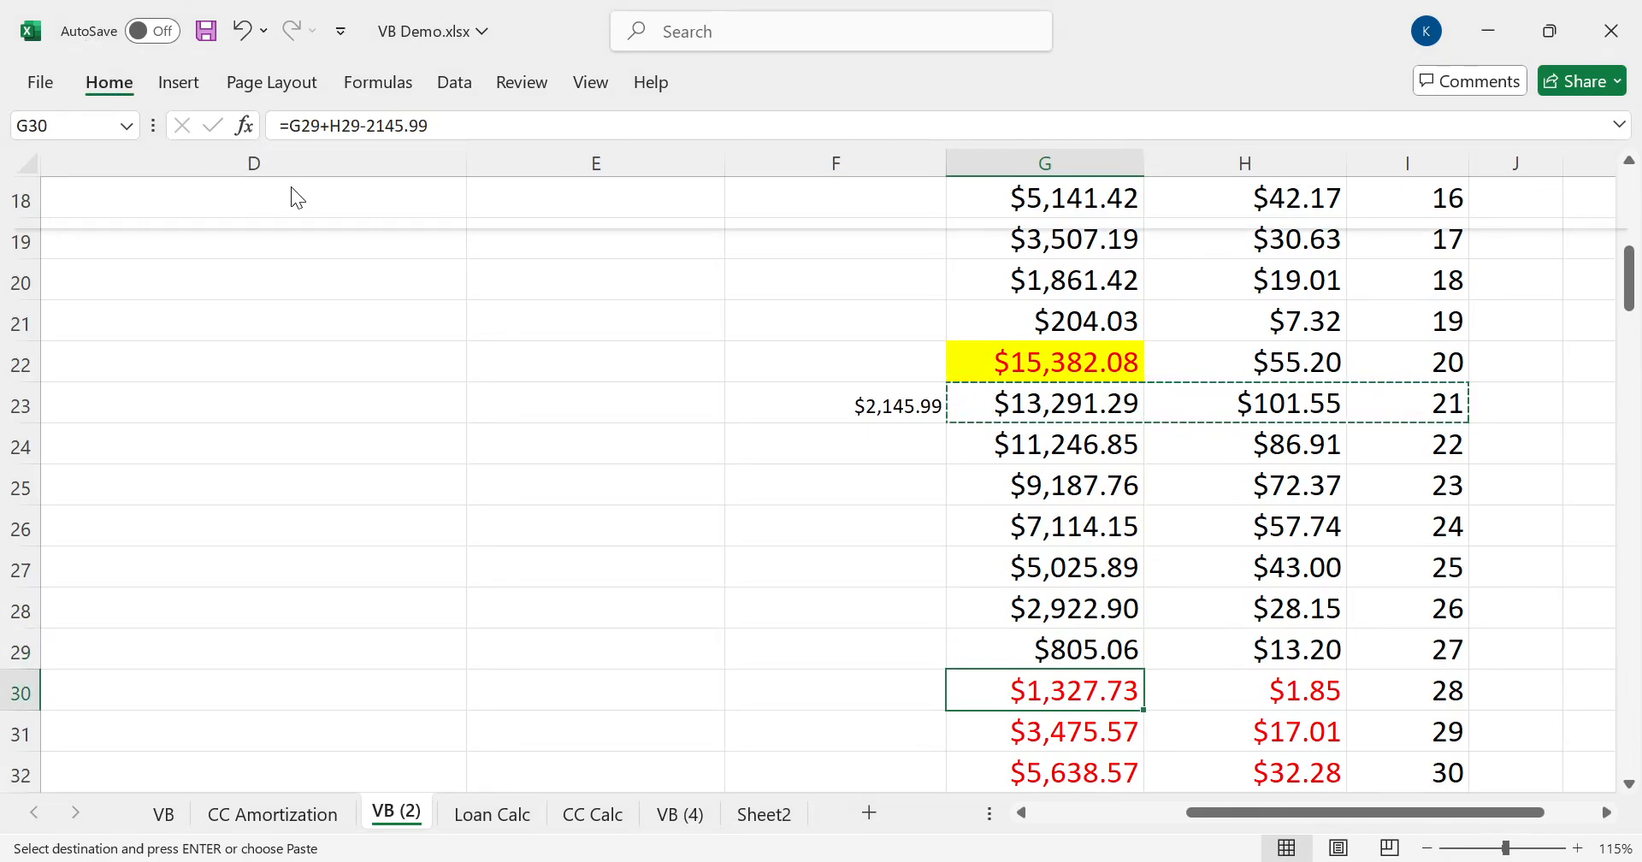
key("F4")
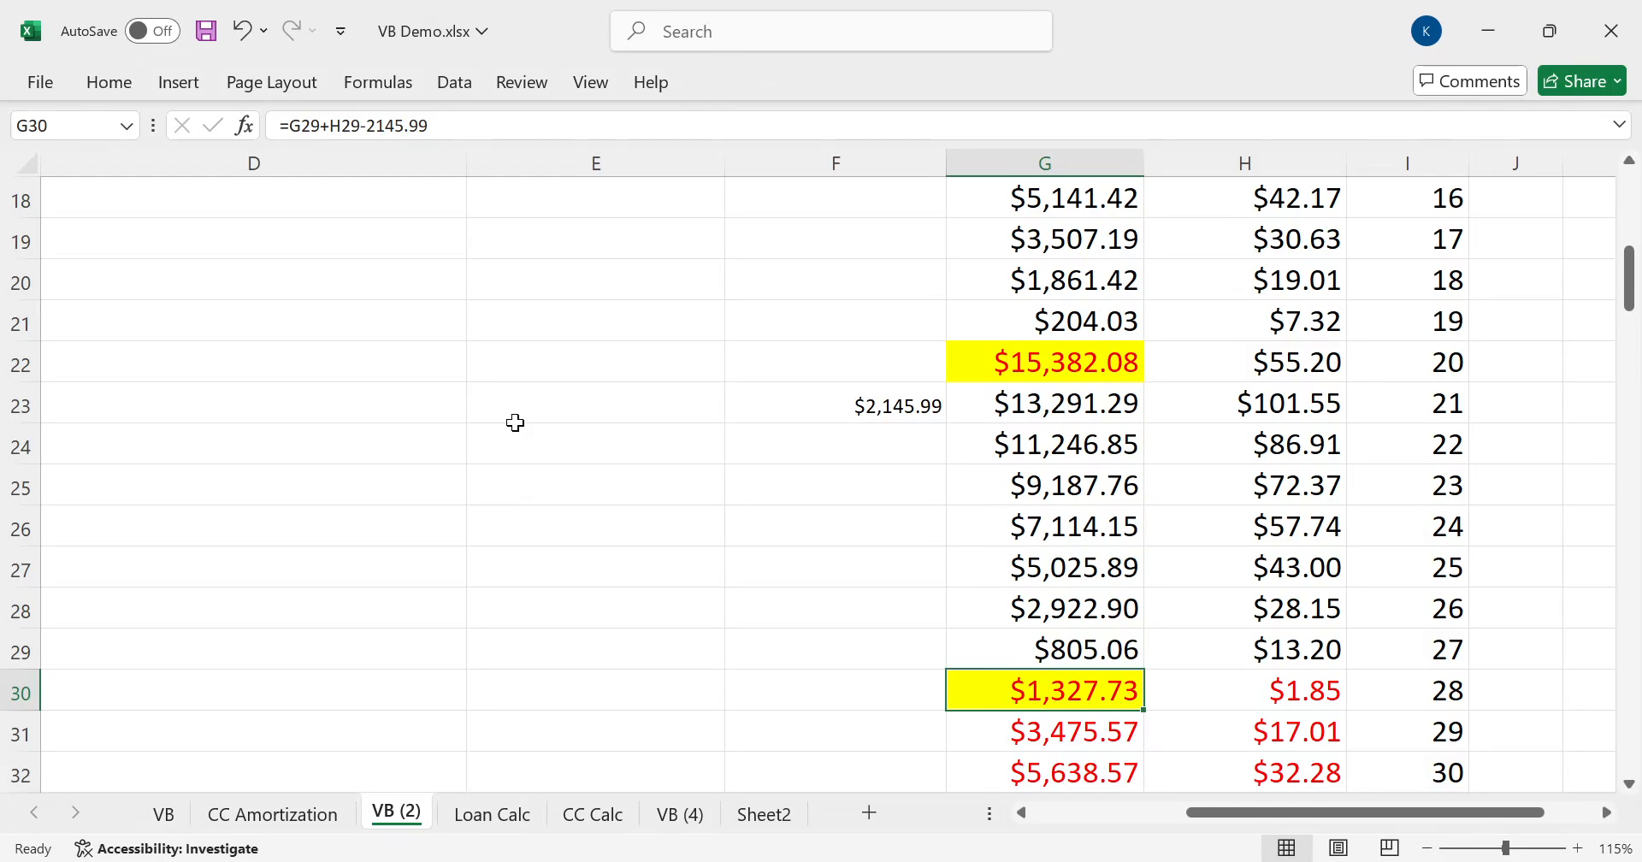
Enter "28 months, 54k" as the auto loan's milestone in D10
scroll(516, 419, "up", 4)
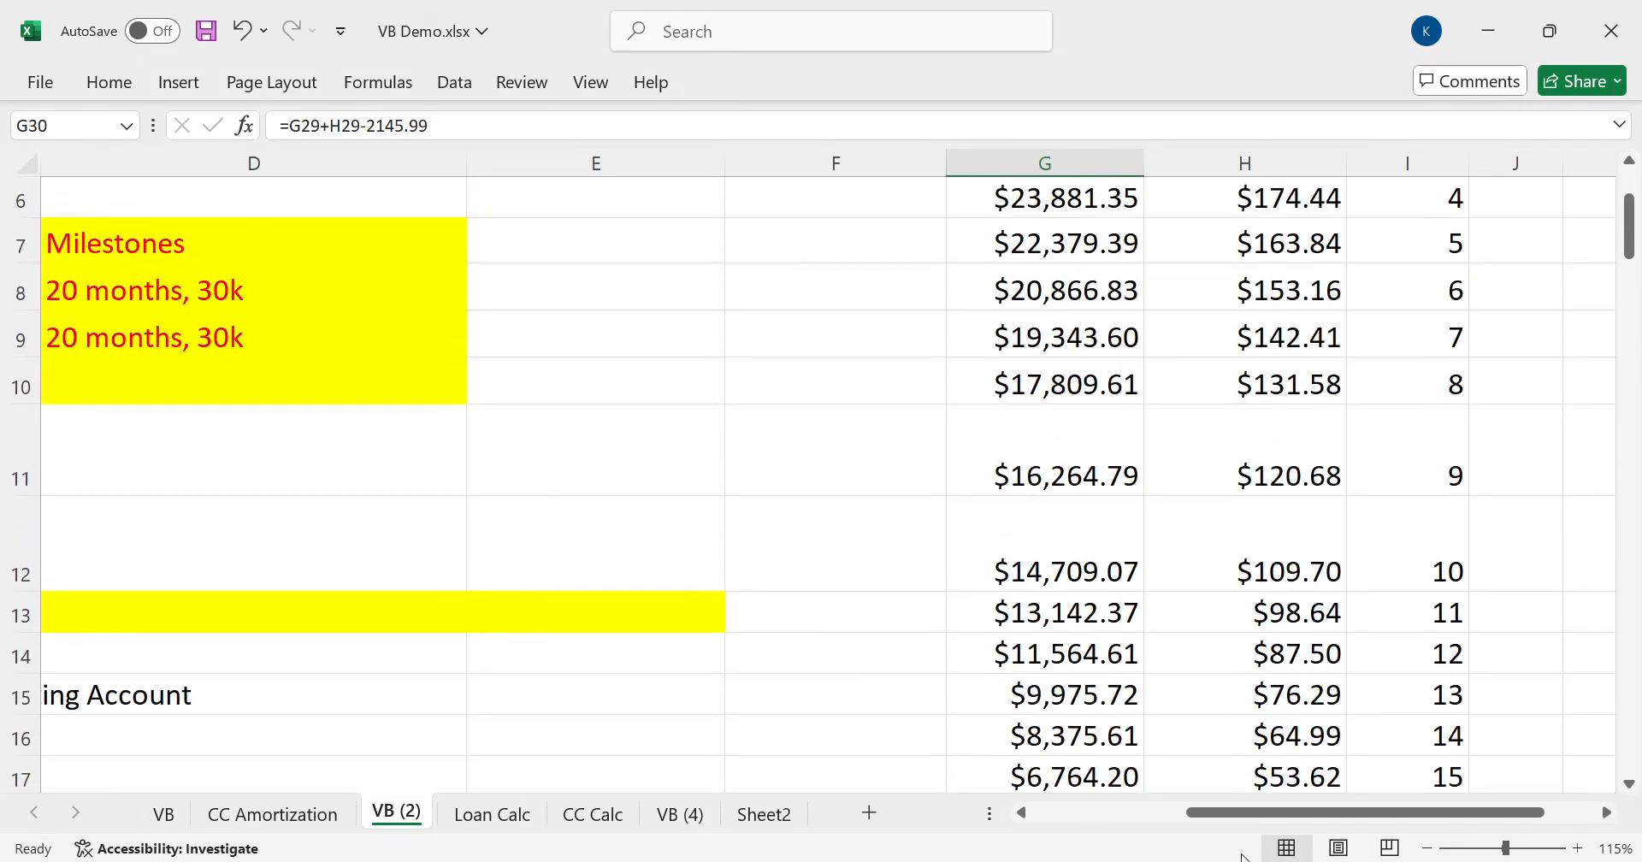
left_click(1148, 816)
left_click(1044, 370)
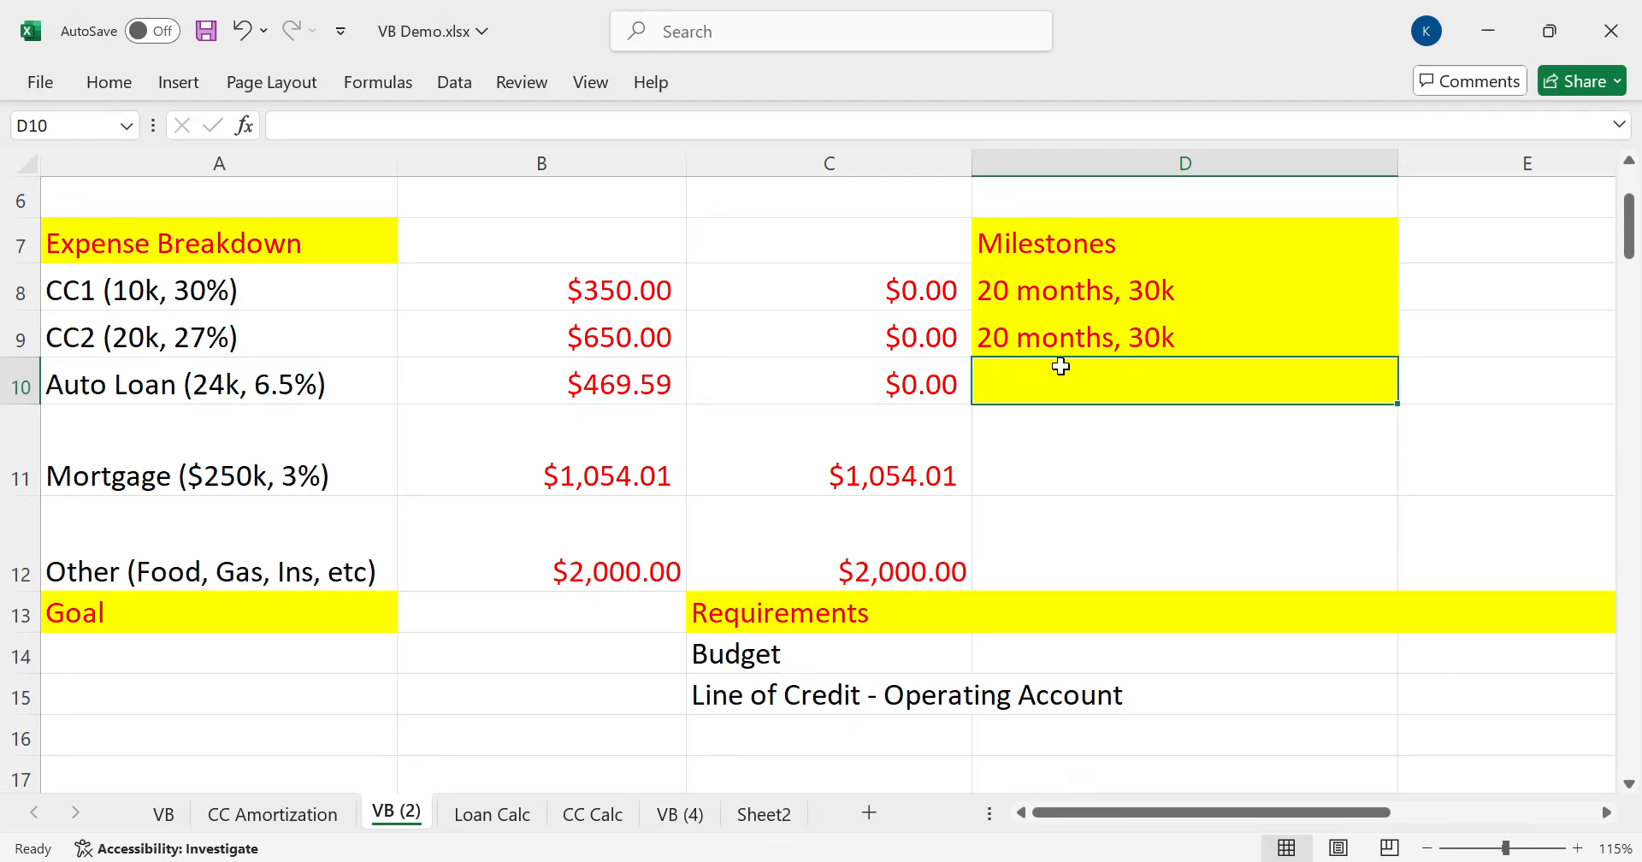
type("28 months,")
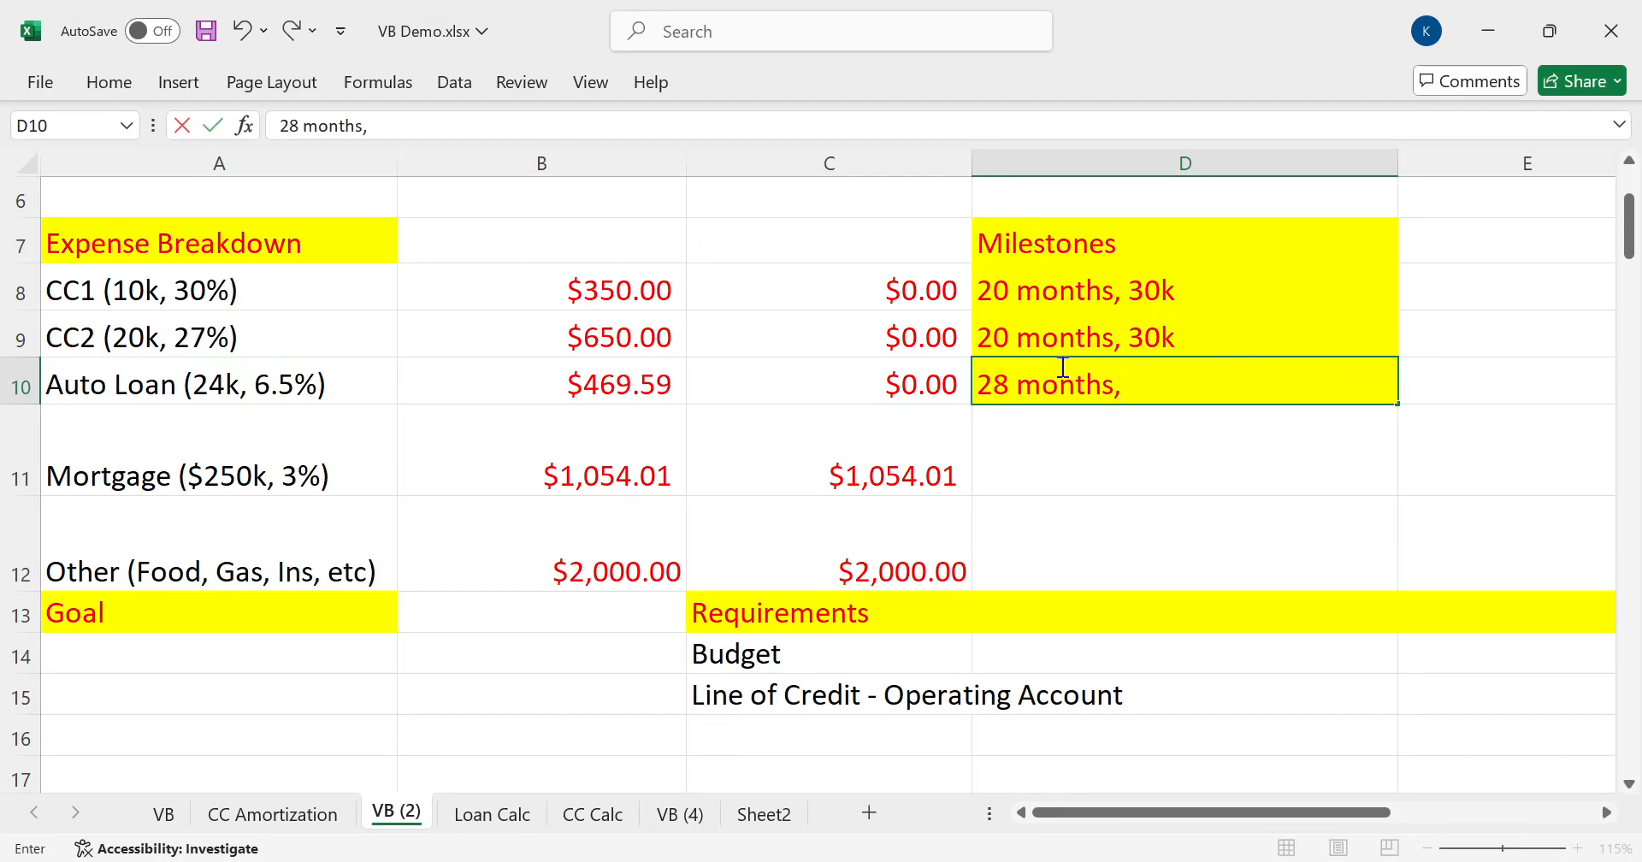
type(" 54k")
key("Return")
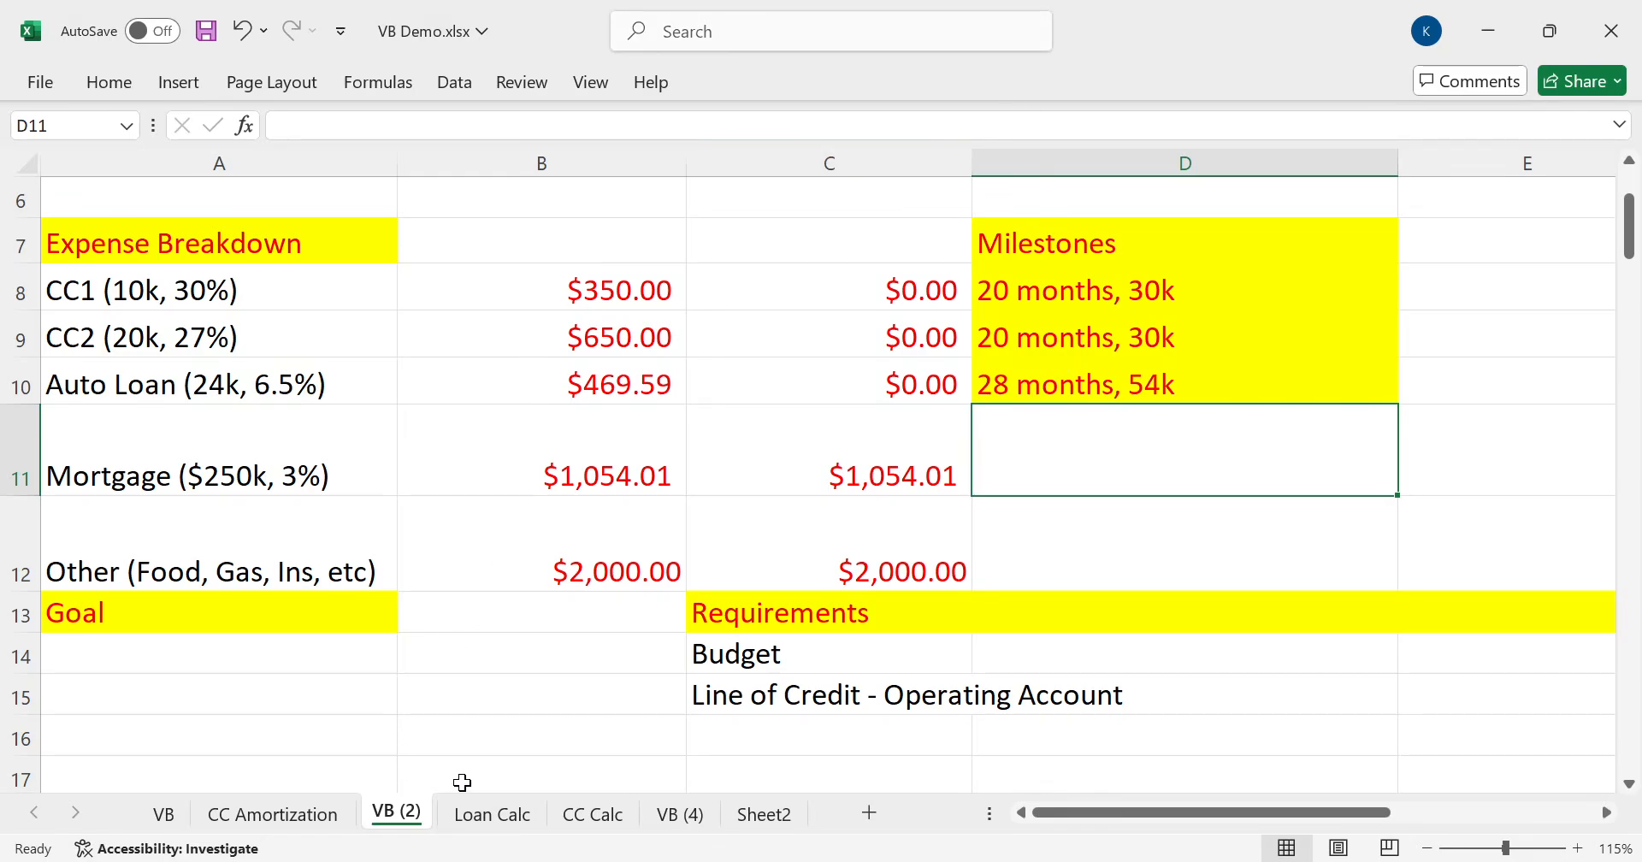
Set the mortgage's Current Month, F3 on the Loan Calc sheet, to 28 and select its Latest Balance cell, G3
left_click(492, 813)
left_click(698, 394)
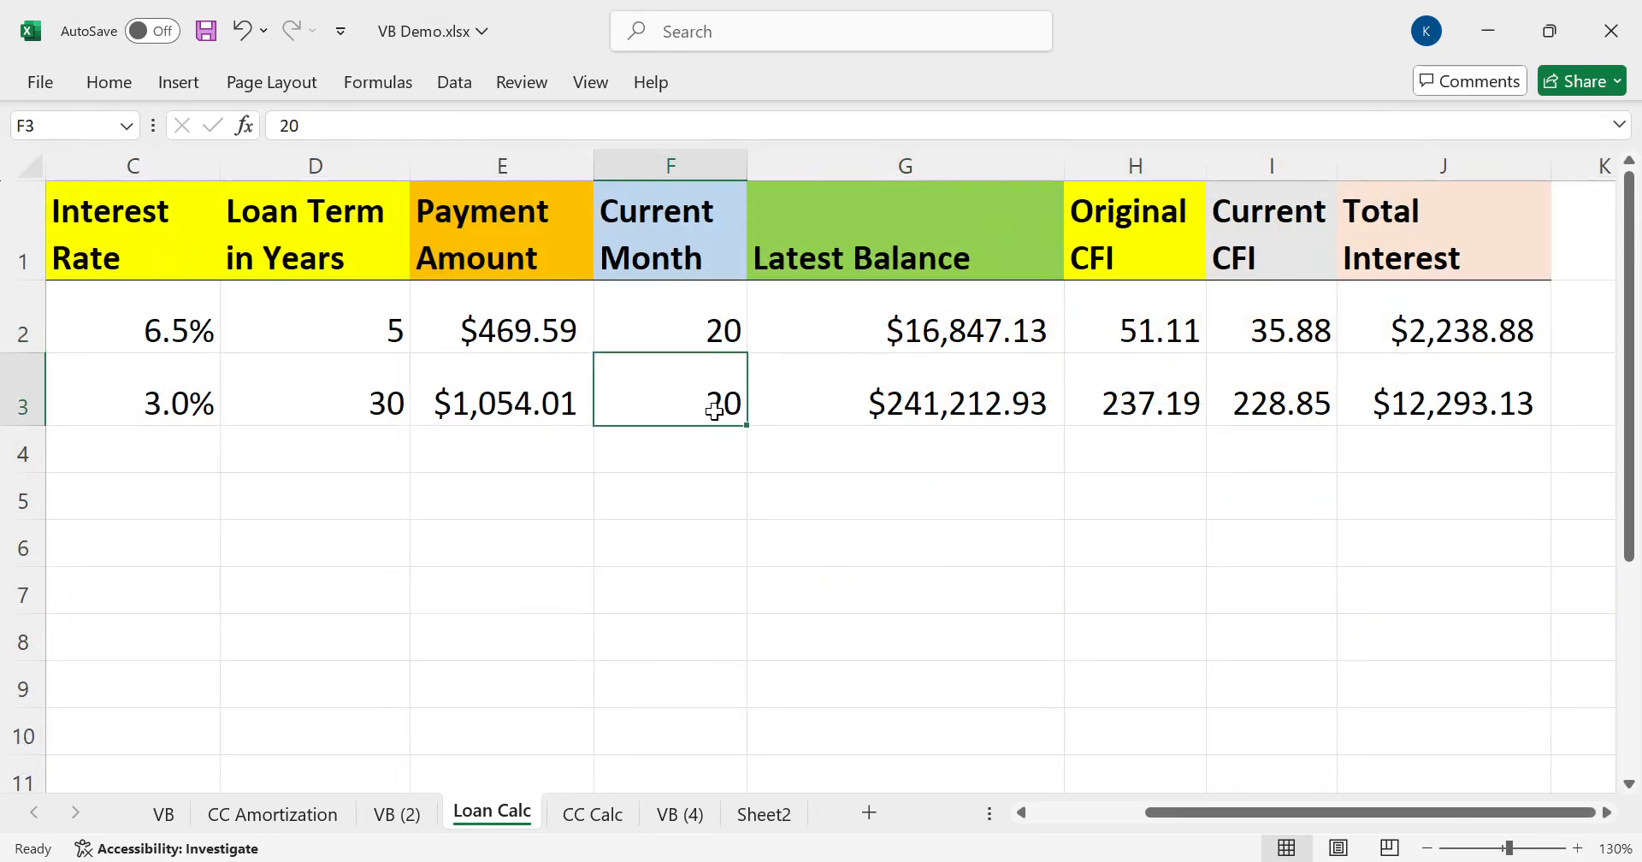
type("28")
key("Return")
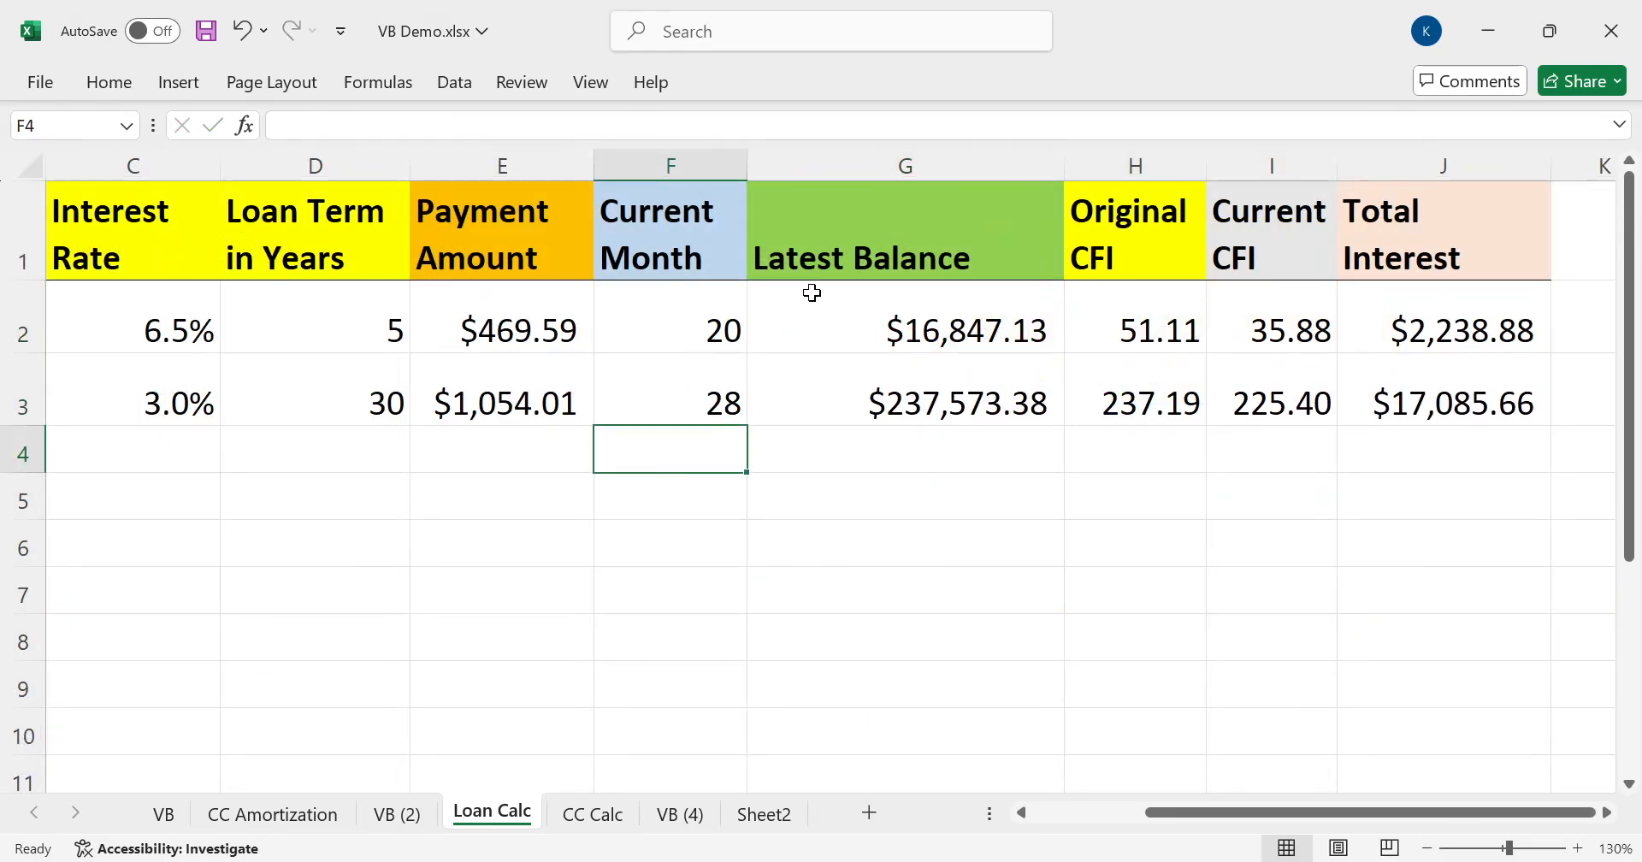
left_click(998, 399)
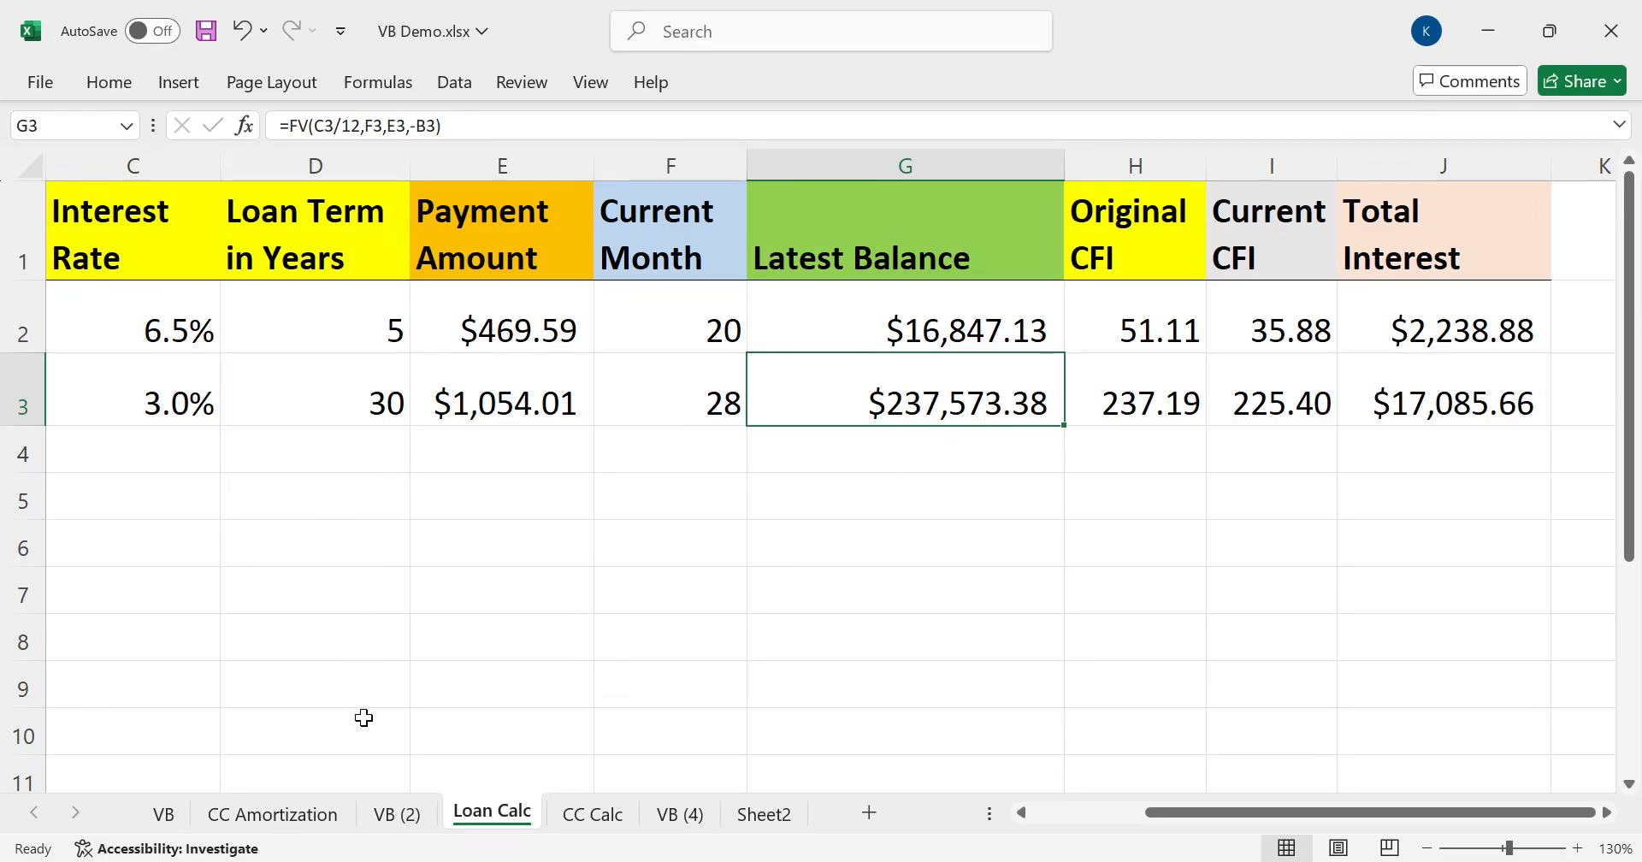
Examine the Velocity Banking cash flow and the expense breakdown amounts on the VB (2) sheet
left_click(393, 815)
scroll(614, 481, "up", 2)
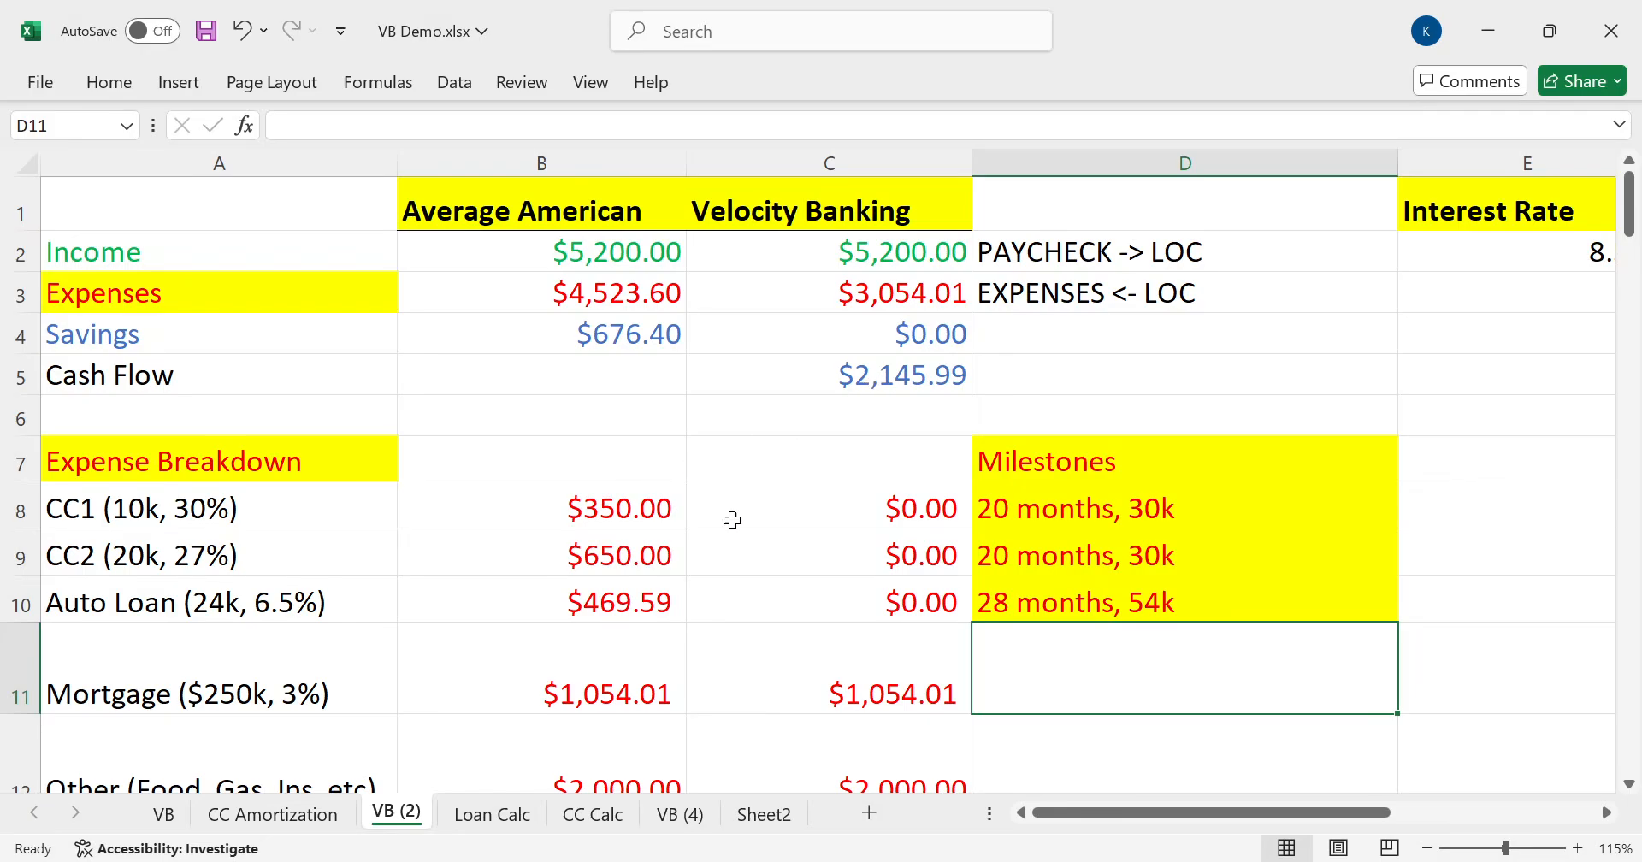
left_click(885, 384)
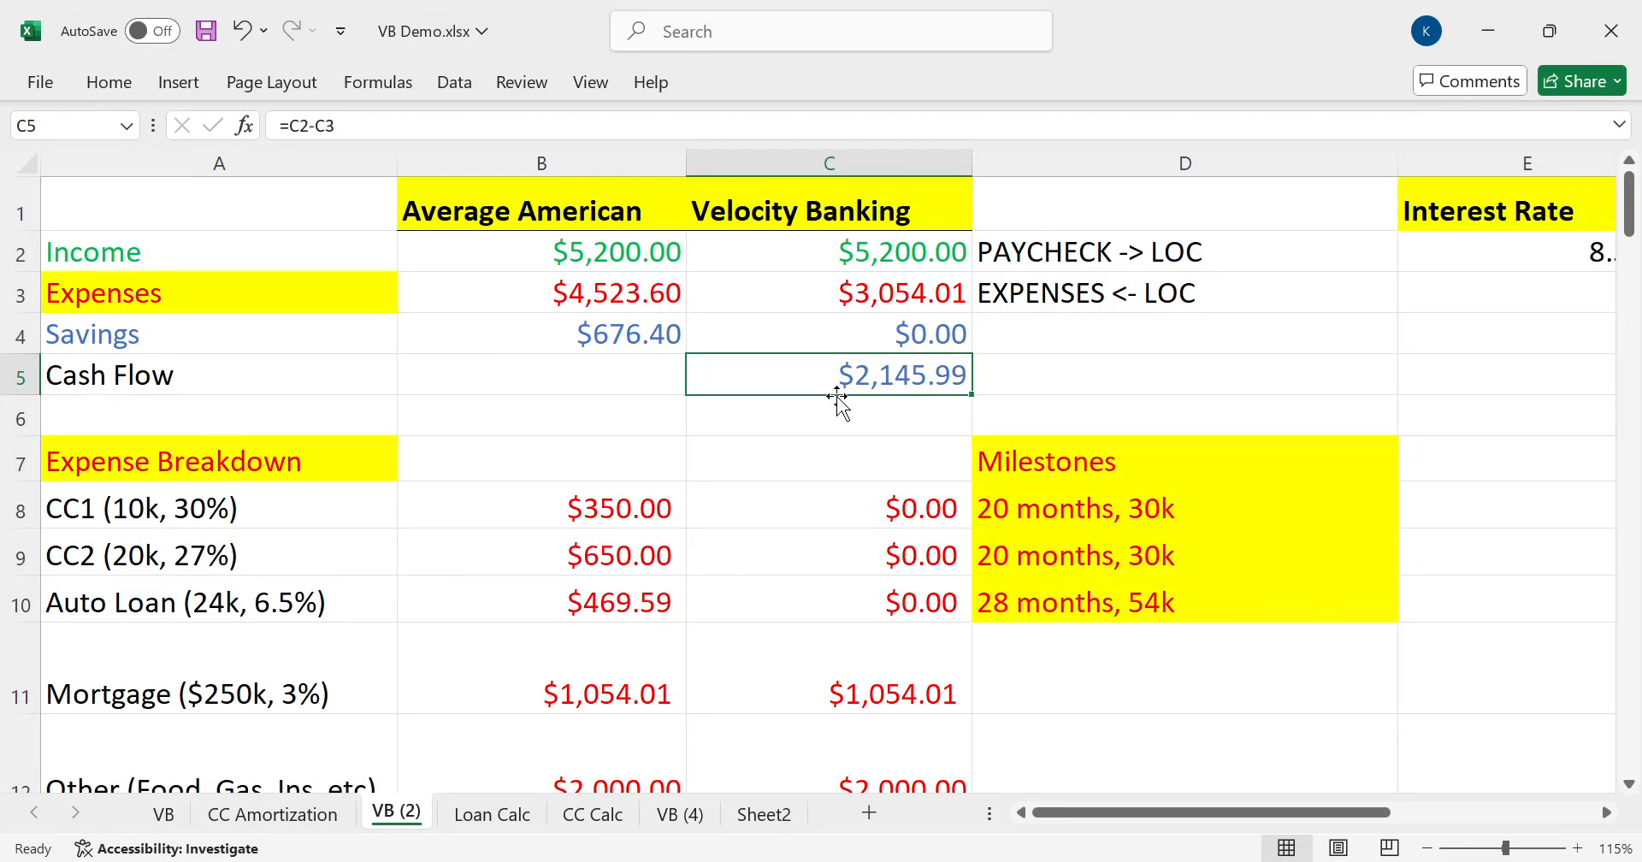
key("Down")
key("Down")
key("Down")
key("Down")
key("Up")
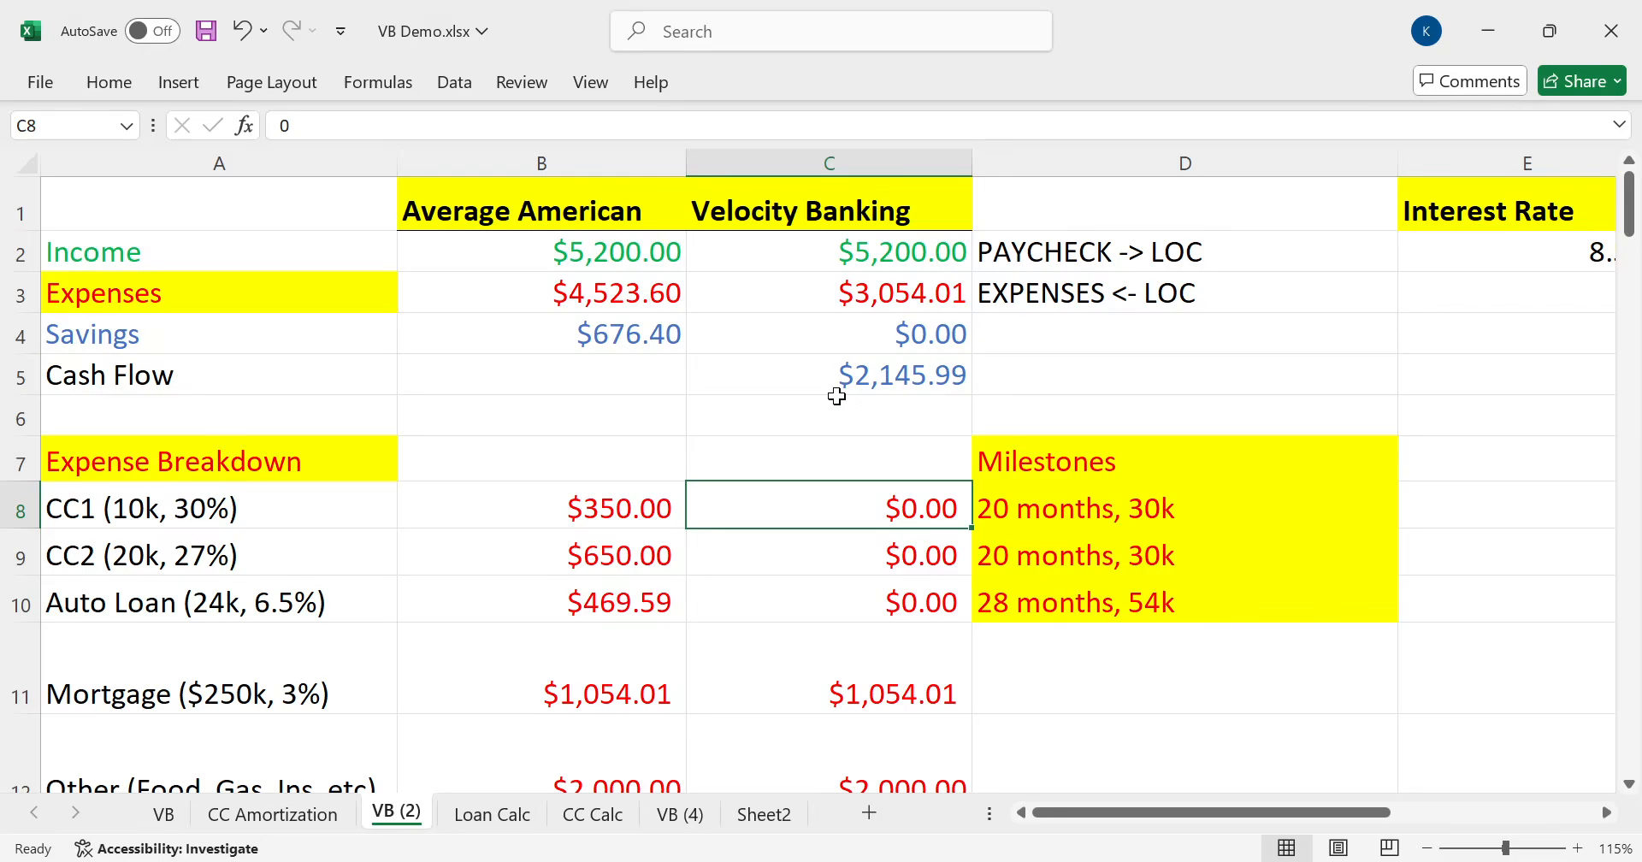
key("Down")
key("Down")
key("Down")
key("Down")
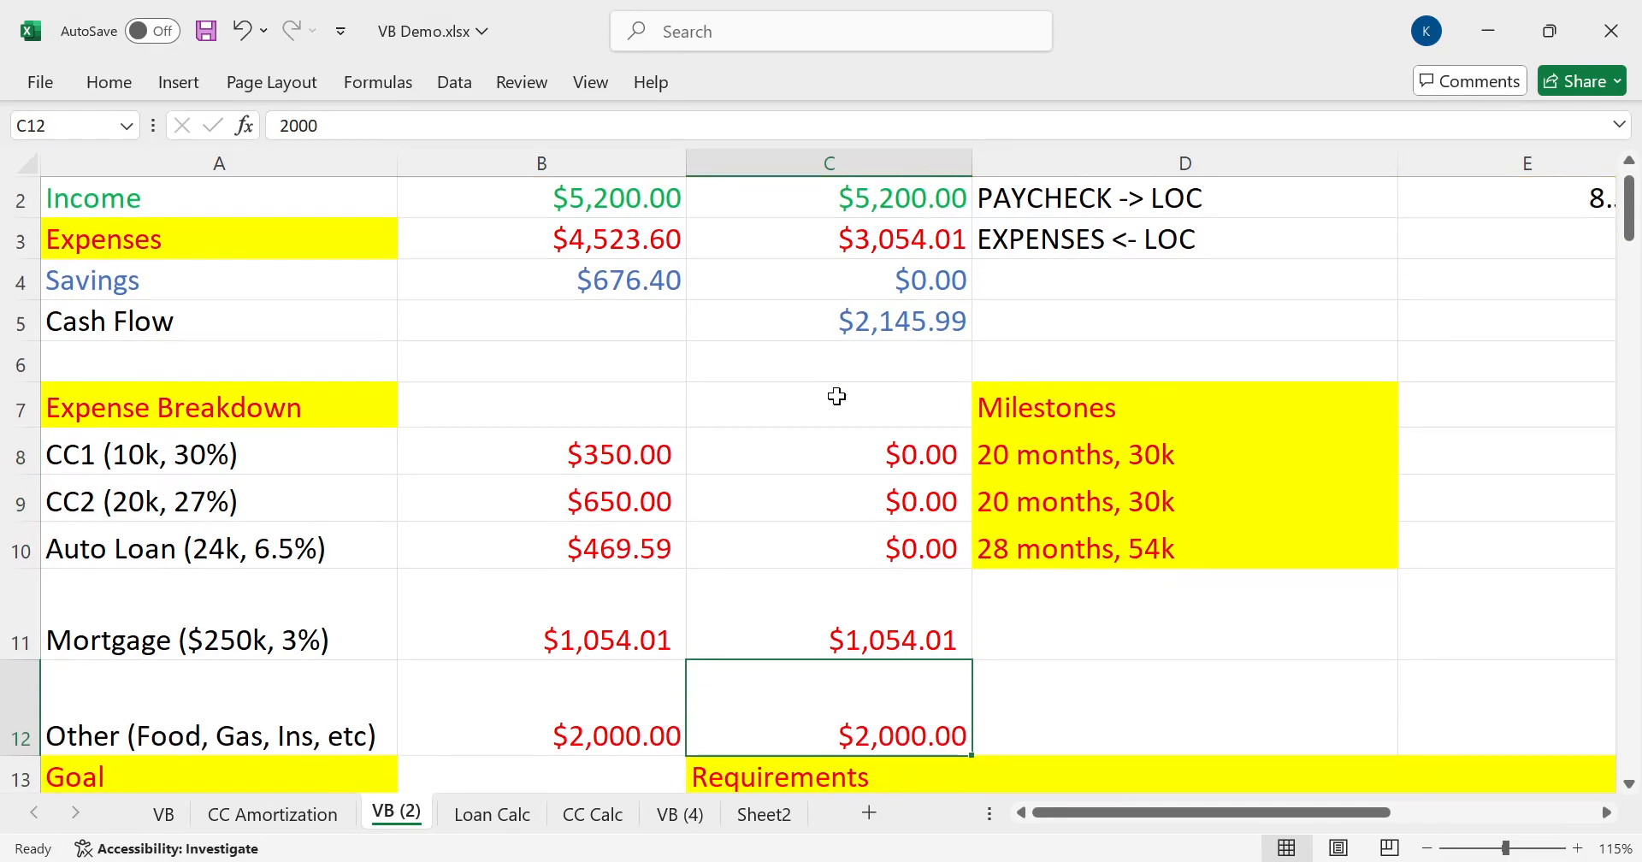
Review the Velocity Banking income, expenses and breakdown on the VB (2) sheet, ending at the Average American mortgage payment
key("Up")
key("Up")
key("Up")
key("Up")
key("Up")
key("Up")
key("Up")
key("Up")
key("Up")
key("Up")
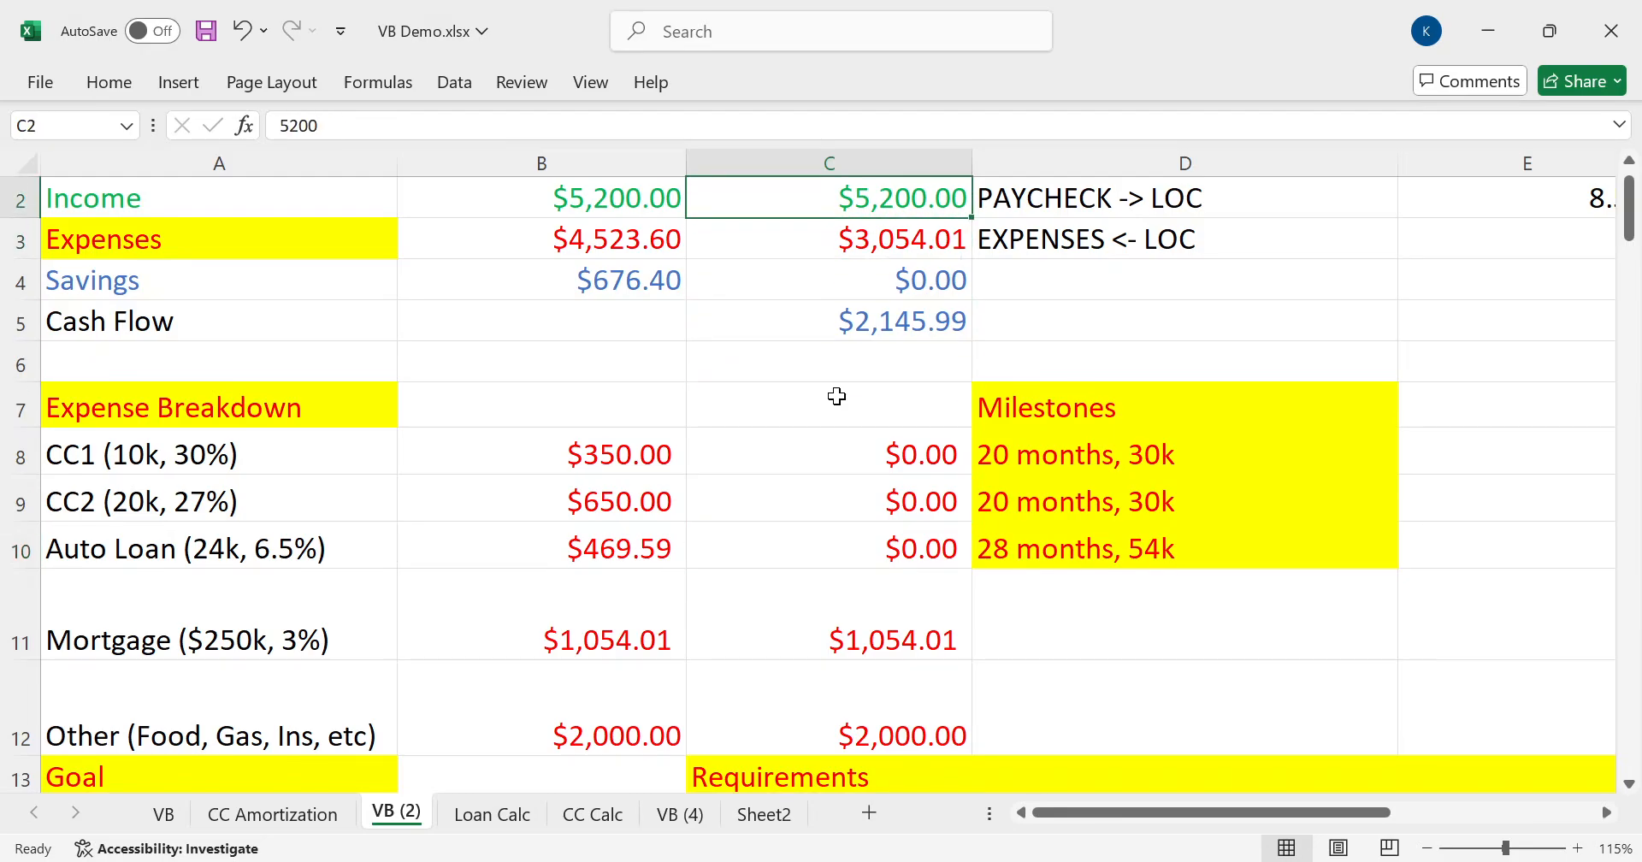
key("Up")
key("Down")
key("Down")
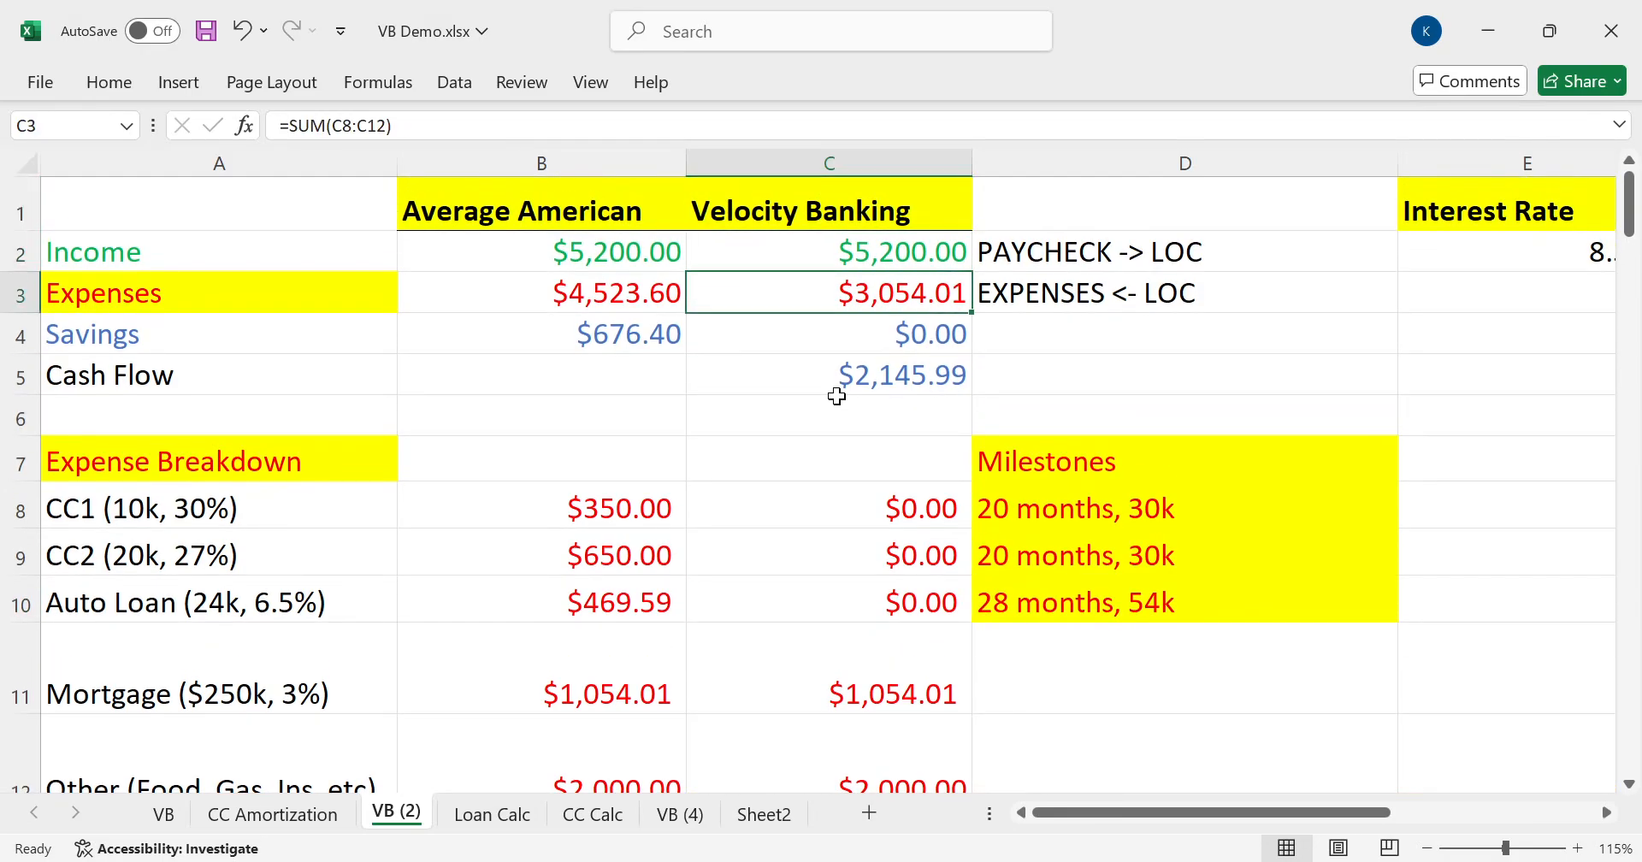
key("Down")
key("Down")
key("Down")
key("Down")
key("Down")
key("Down")
key("Down")
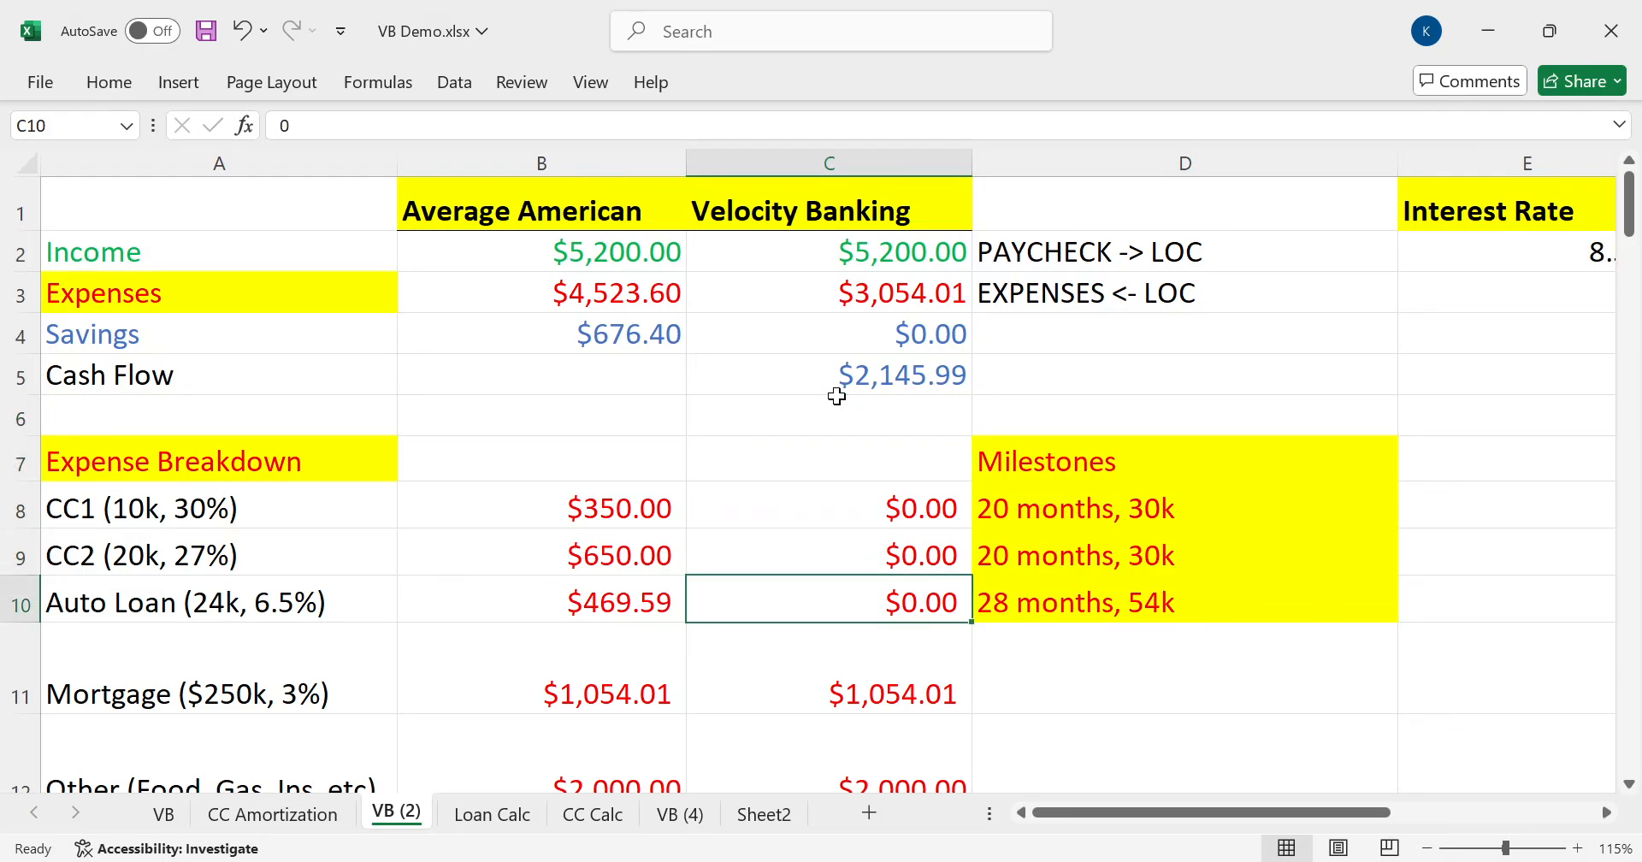
key("Down")
key("Left")
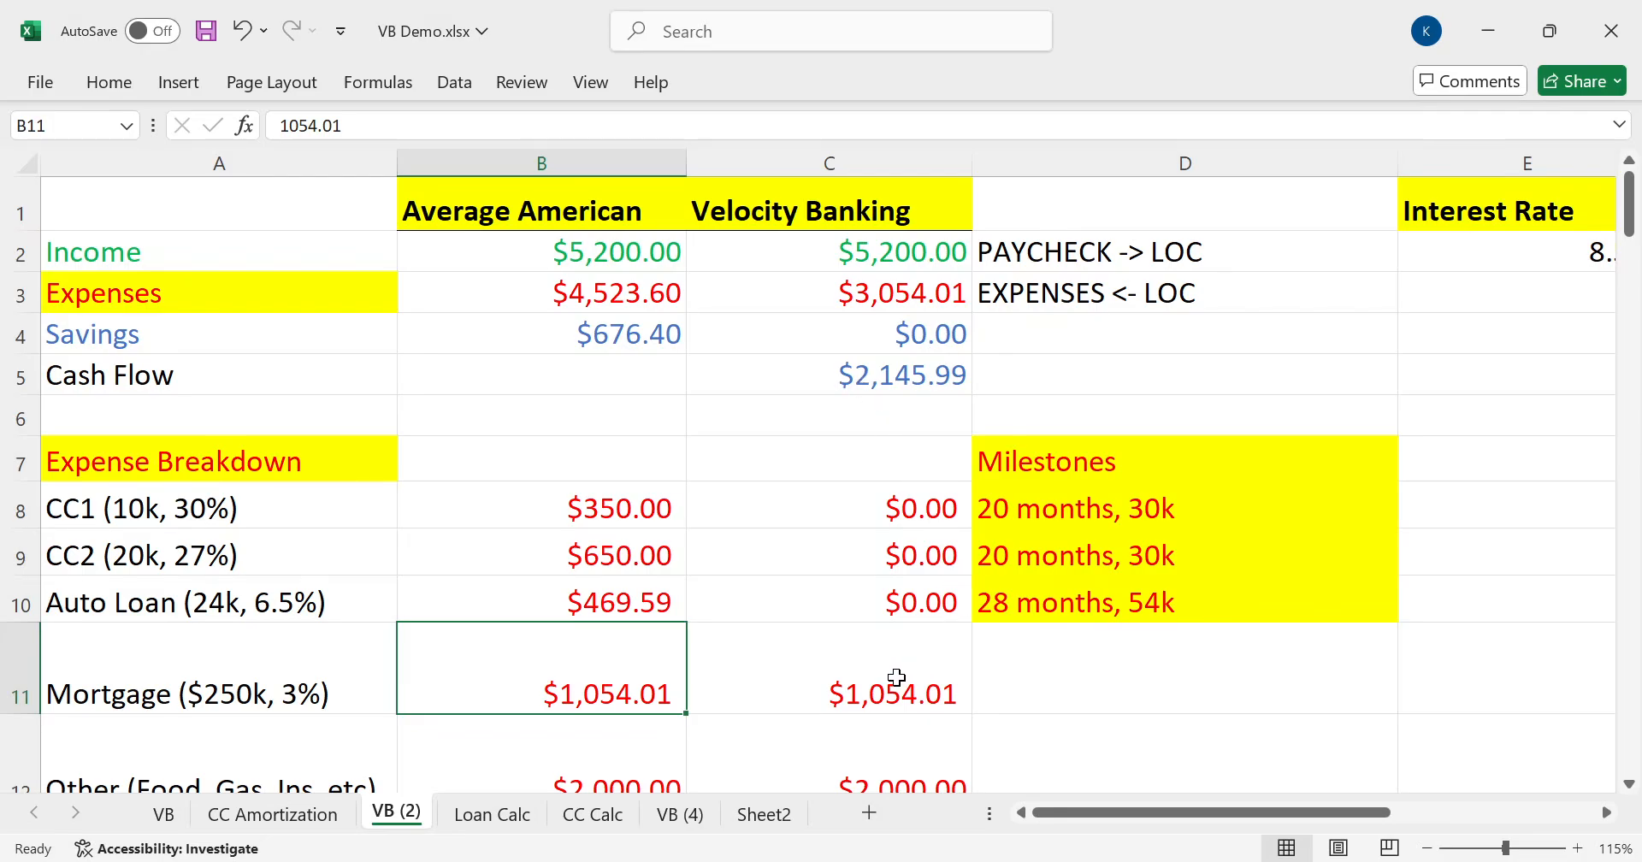
Switch to the VelocityBankingCalculator workbook and examine the Calculator sheet's loan, line of credit, and income and expense inputs
left_click(1203, 860)
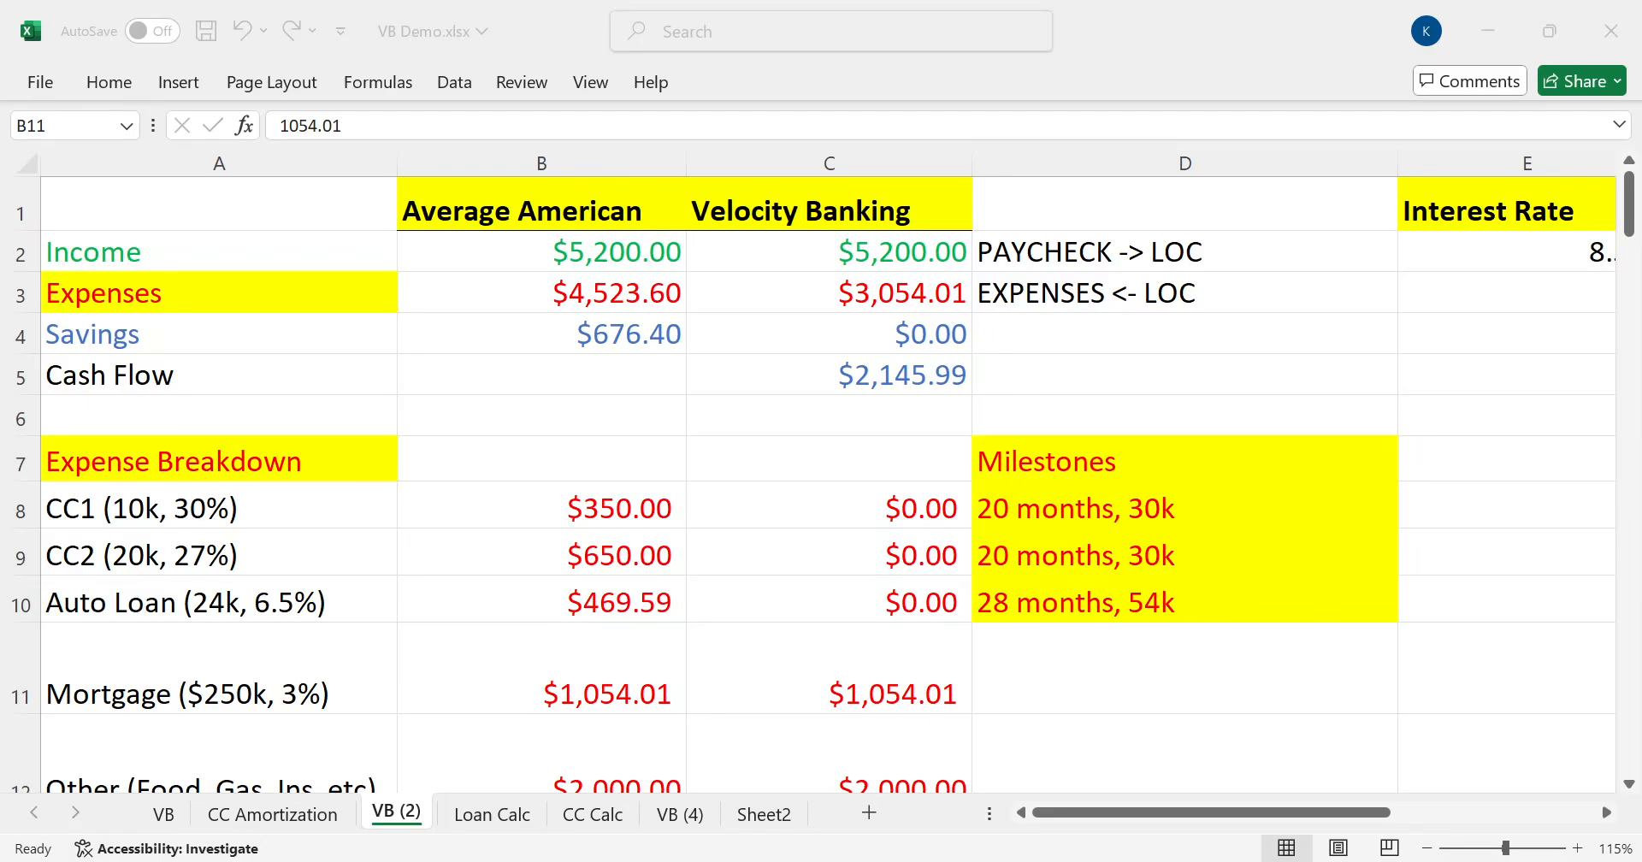
key("alt+Tab")
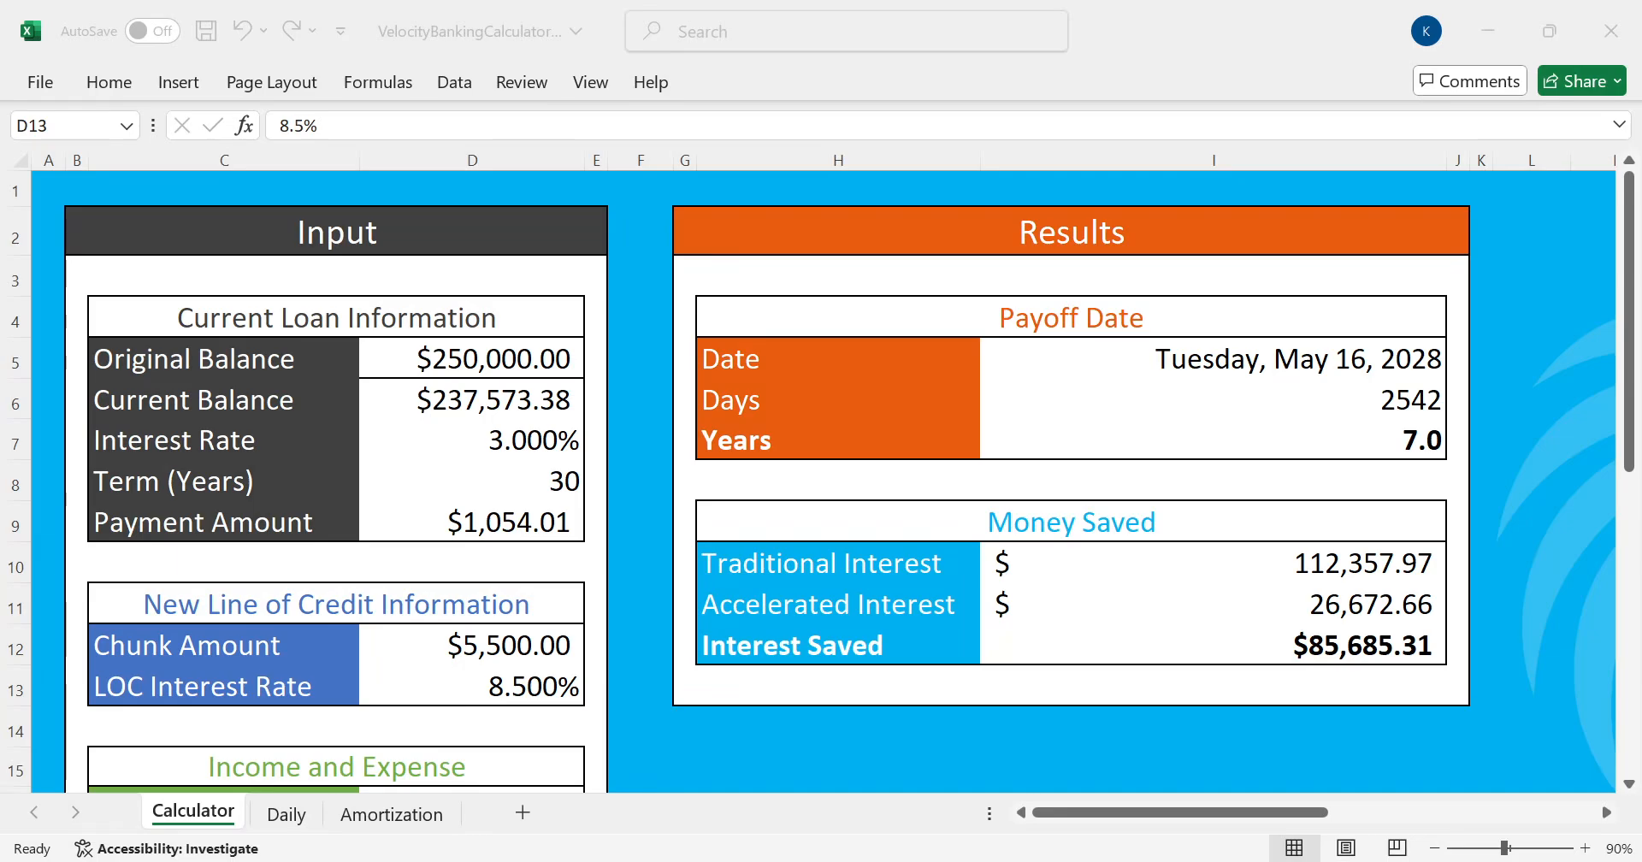
scroll(723, 622, "down", 3)
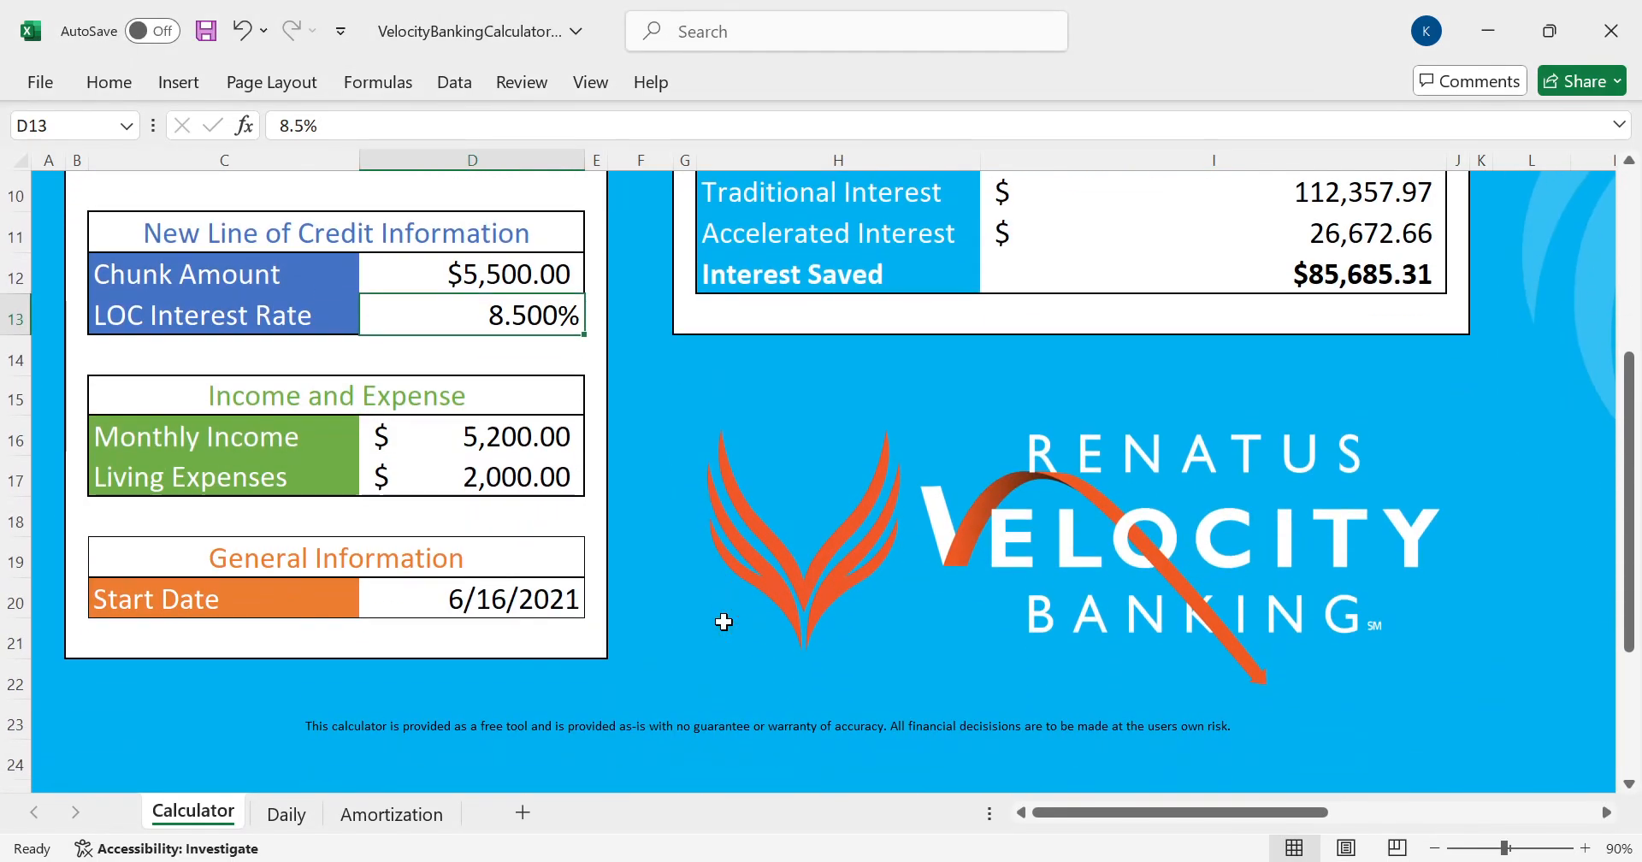
left_click(754, 598)
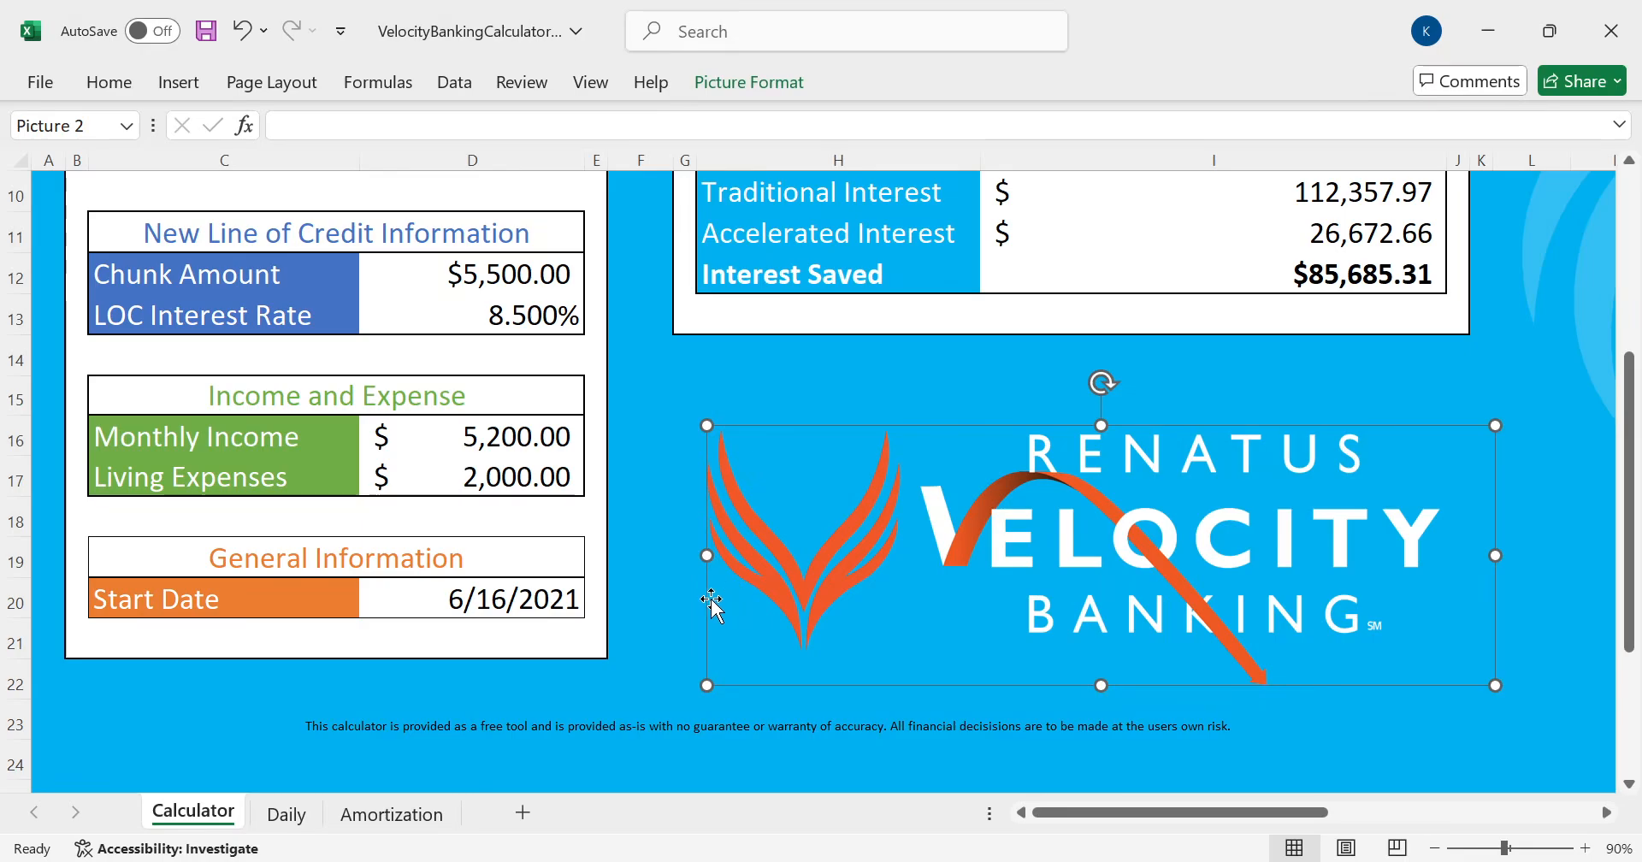
scroll(711, 599, "up", 2)
scroll(710, 598, "down", 1)
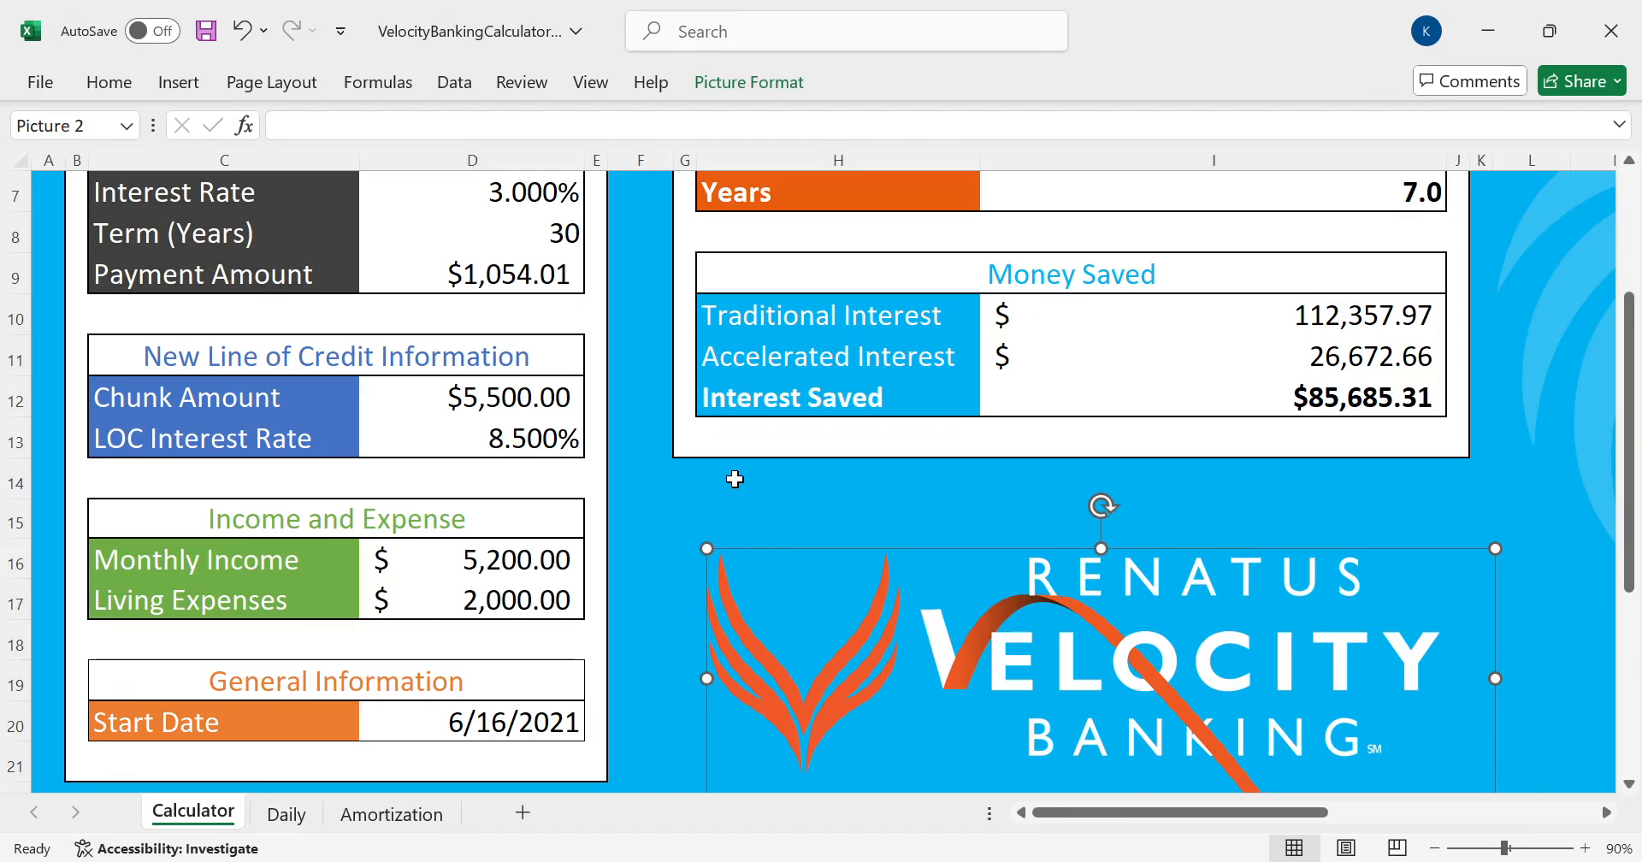
scroll(753, 505, "up", 1)
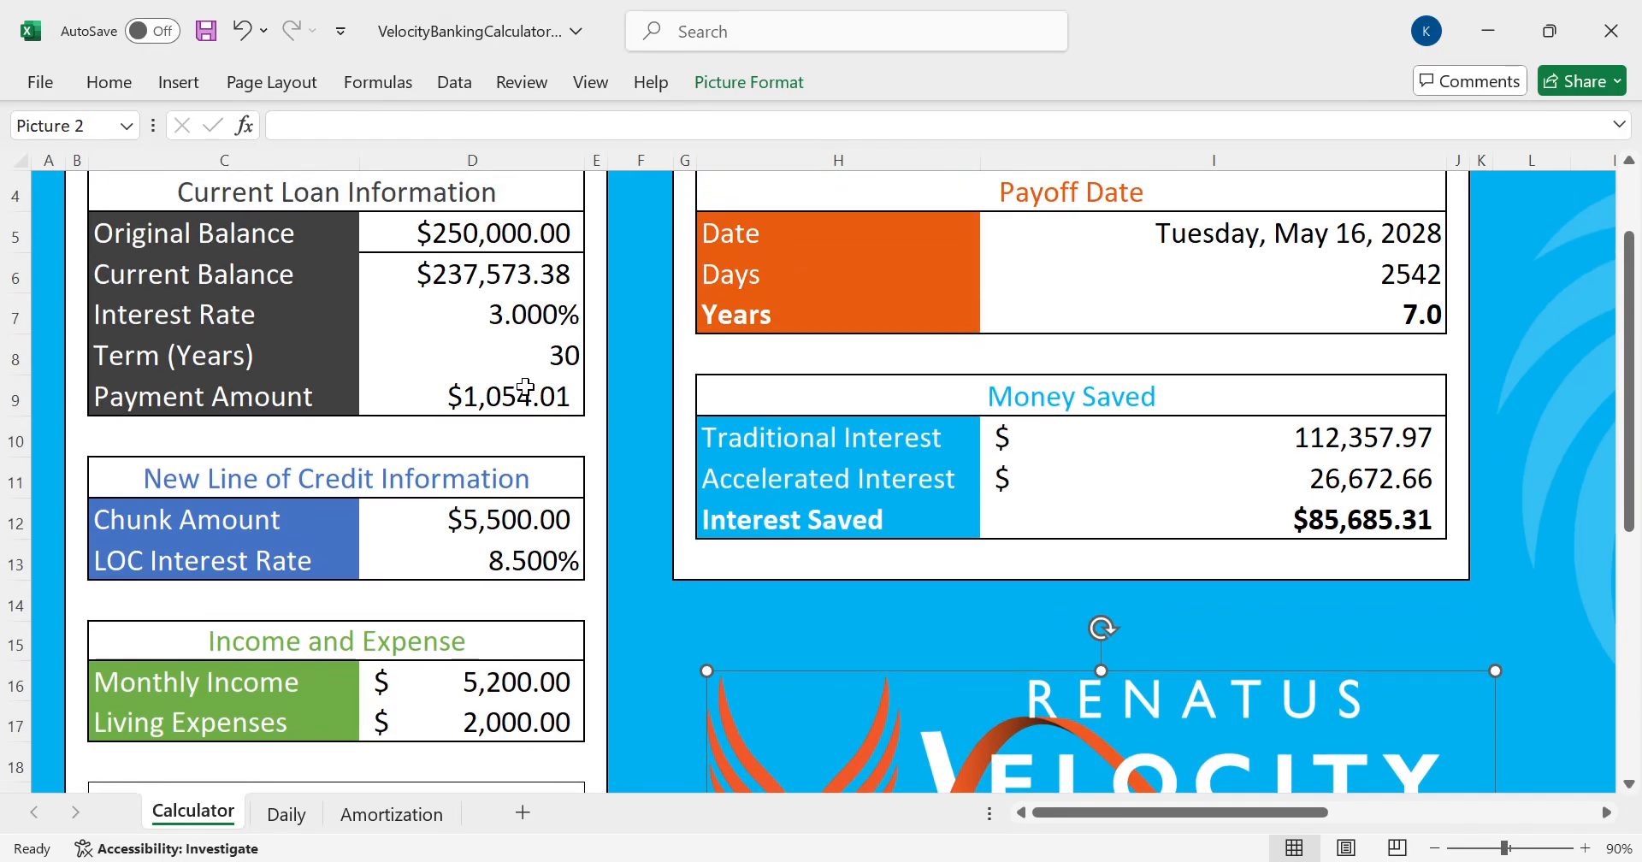
left_click(462, 518)
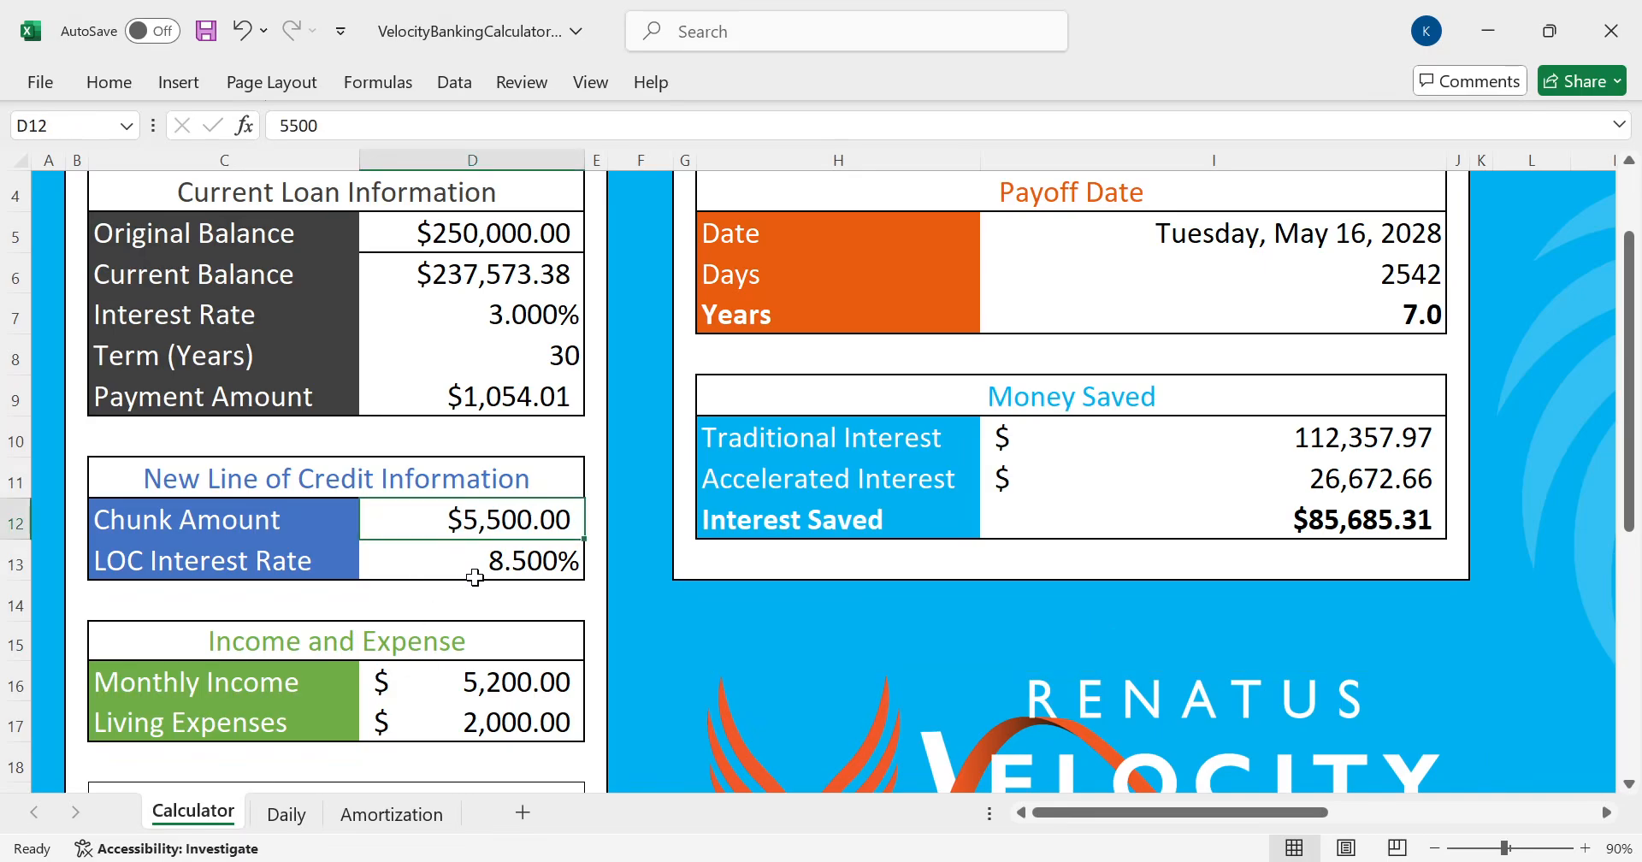
left_click(547, 687)
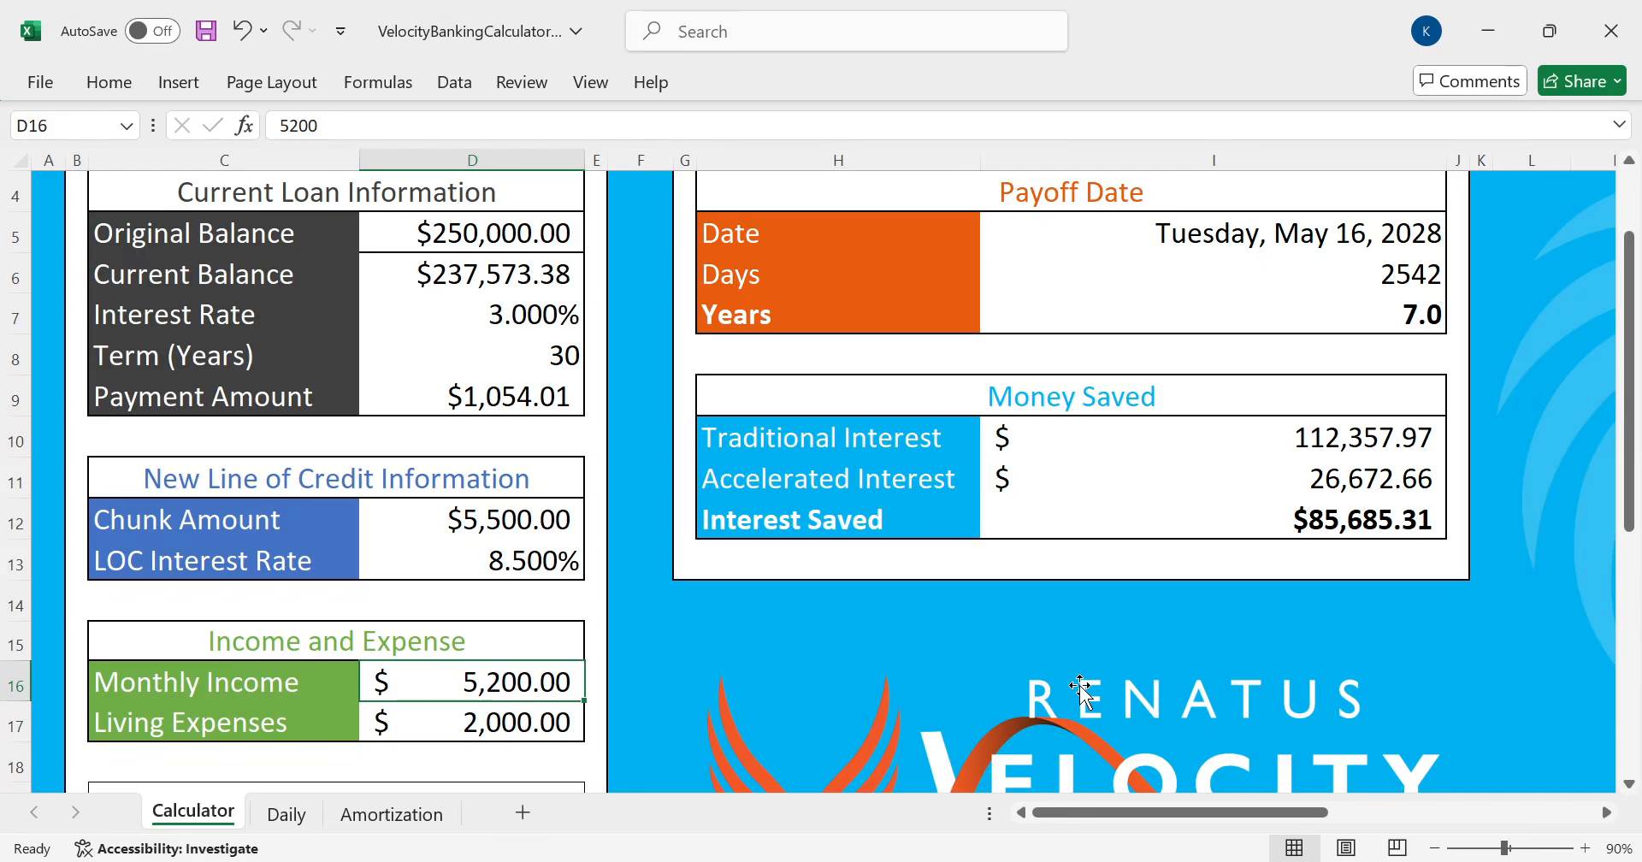
key("shift+Down")
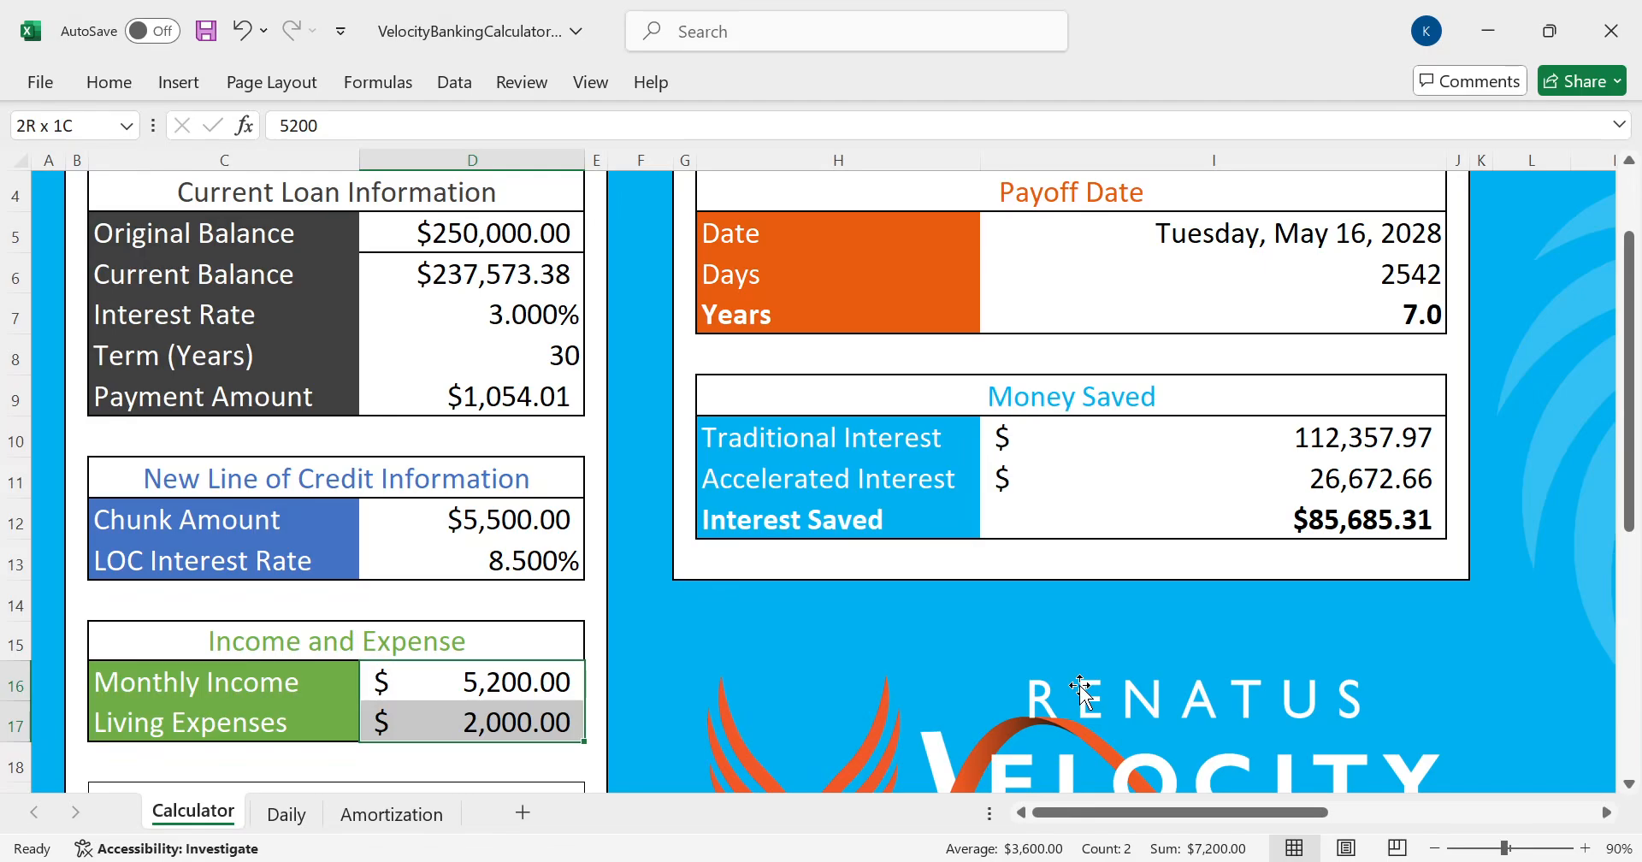
Copy the mortgage's Current Balance, D6, into the Chunk Amount, D12, and select the Accelerated Interest result
key("Up")
key("Up")
key("Up")
key("Up")
key("Up")
key("Up")
key("Up")
key("Up")
key("Up")
key("Up")
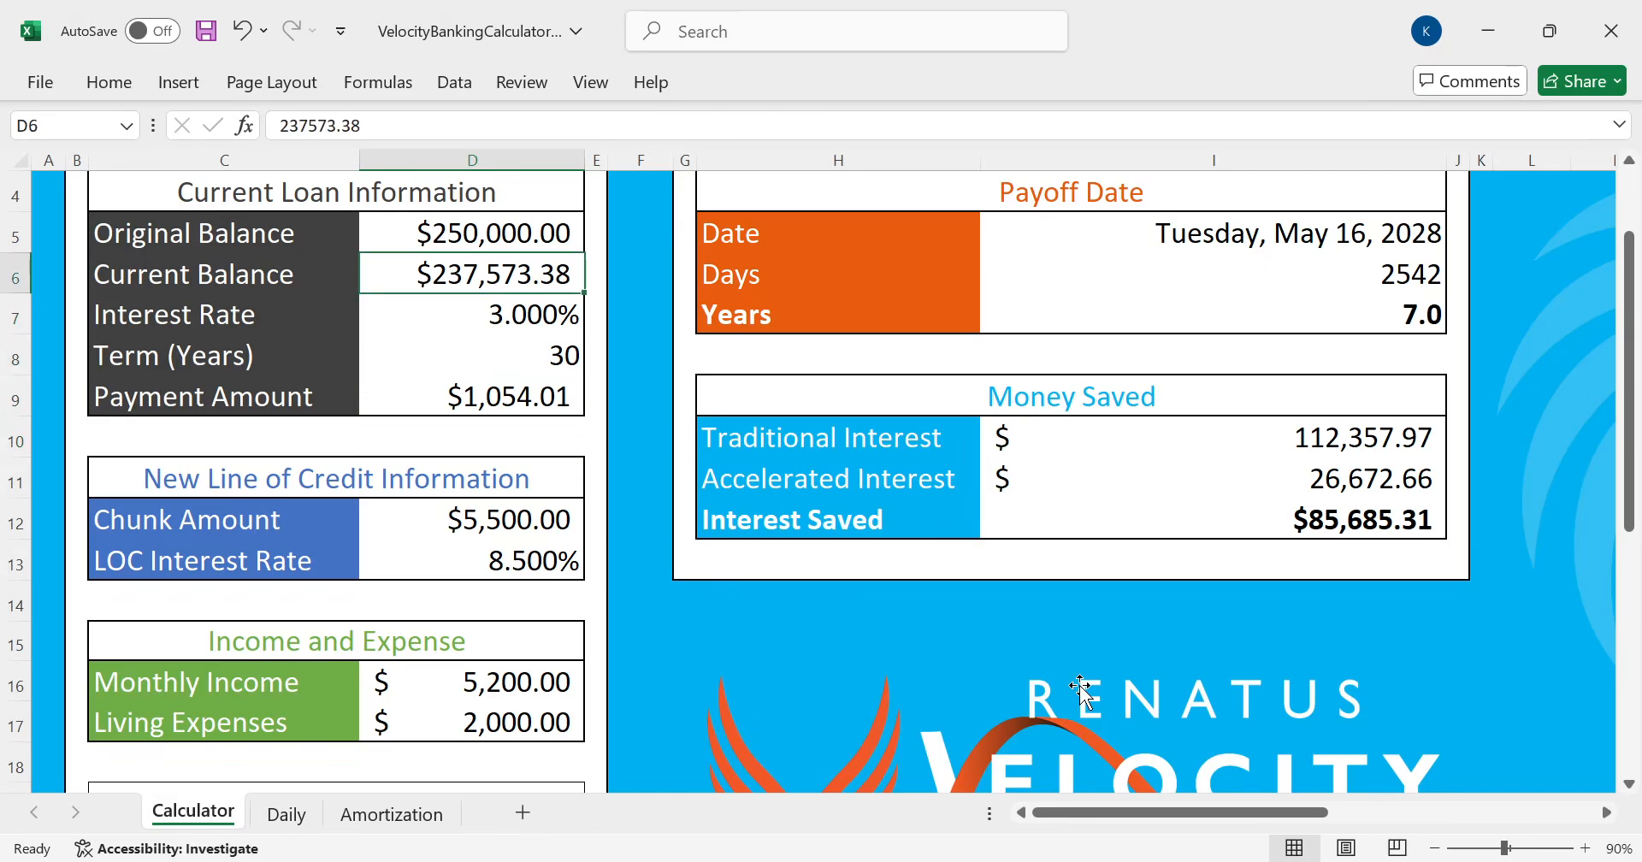
key("ctrl+c")
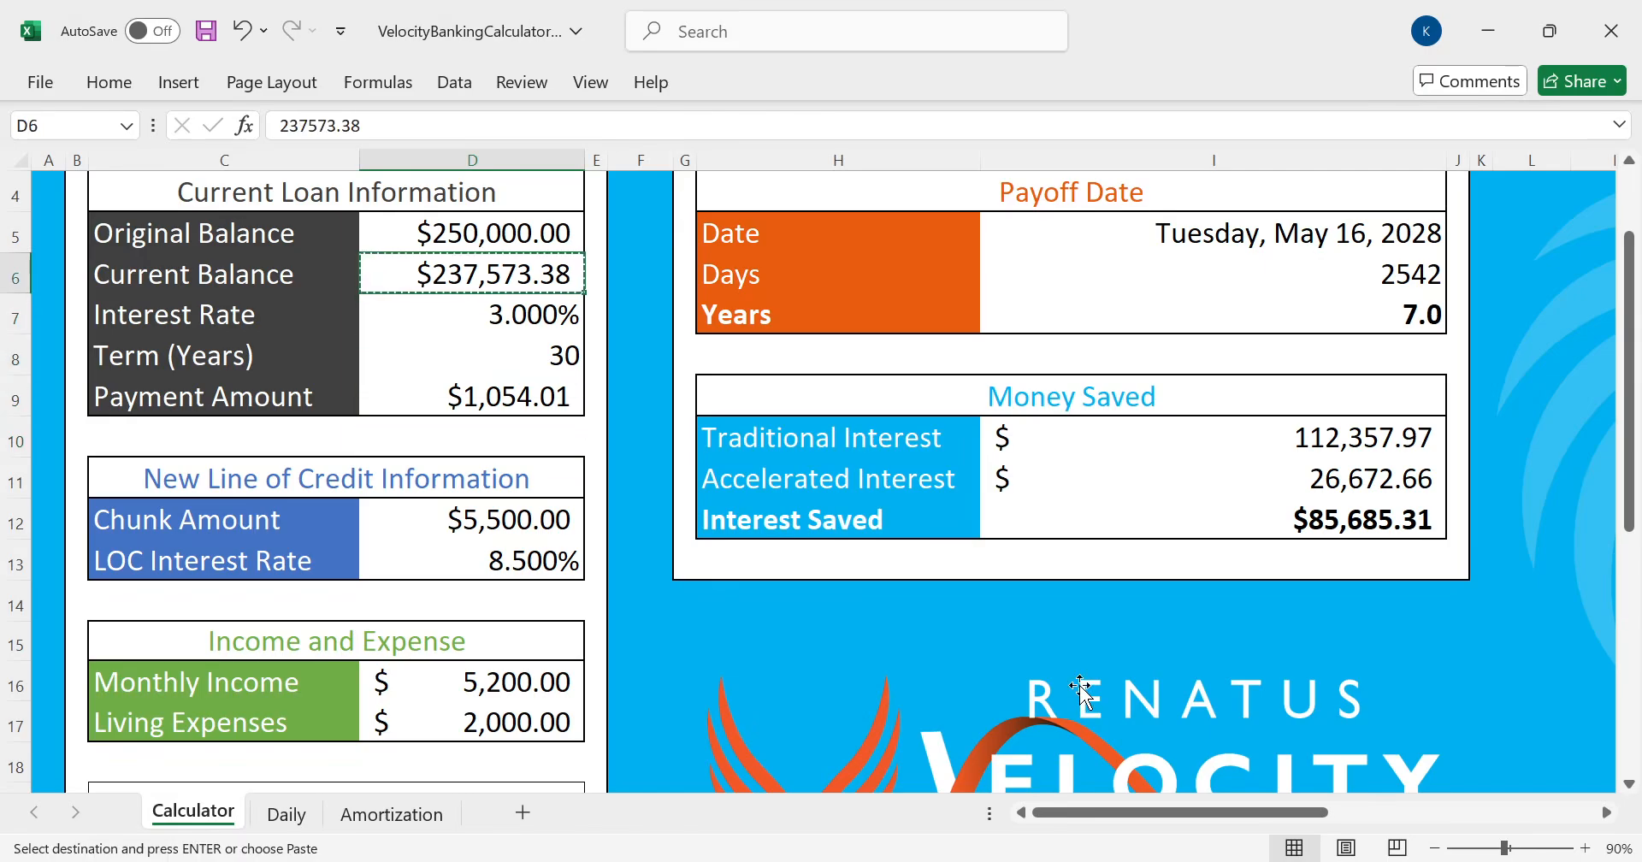
key("Down")
key("Down")
key("Down")
key("Down")
key("Down")
key("Down")
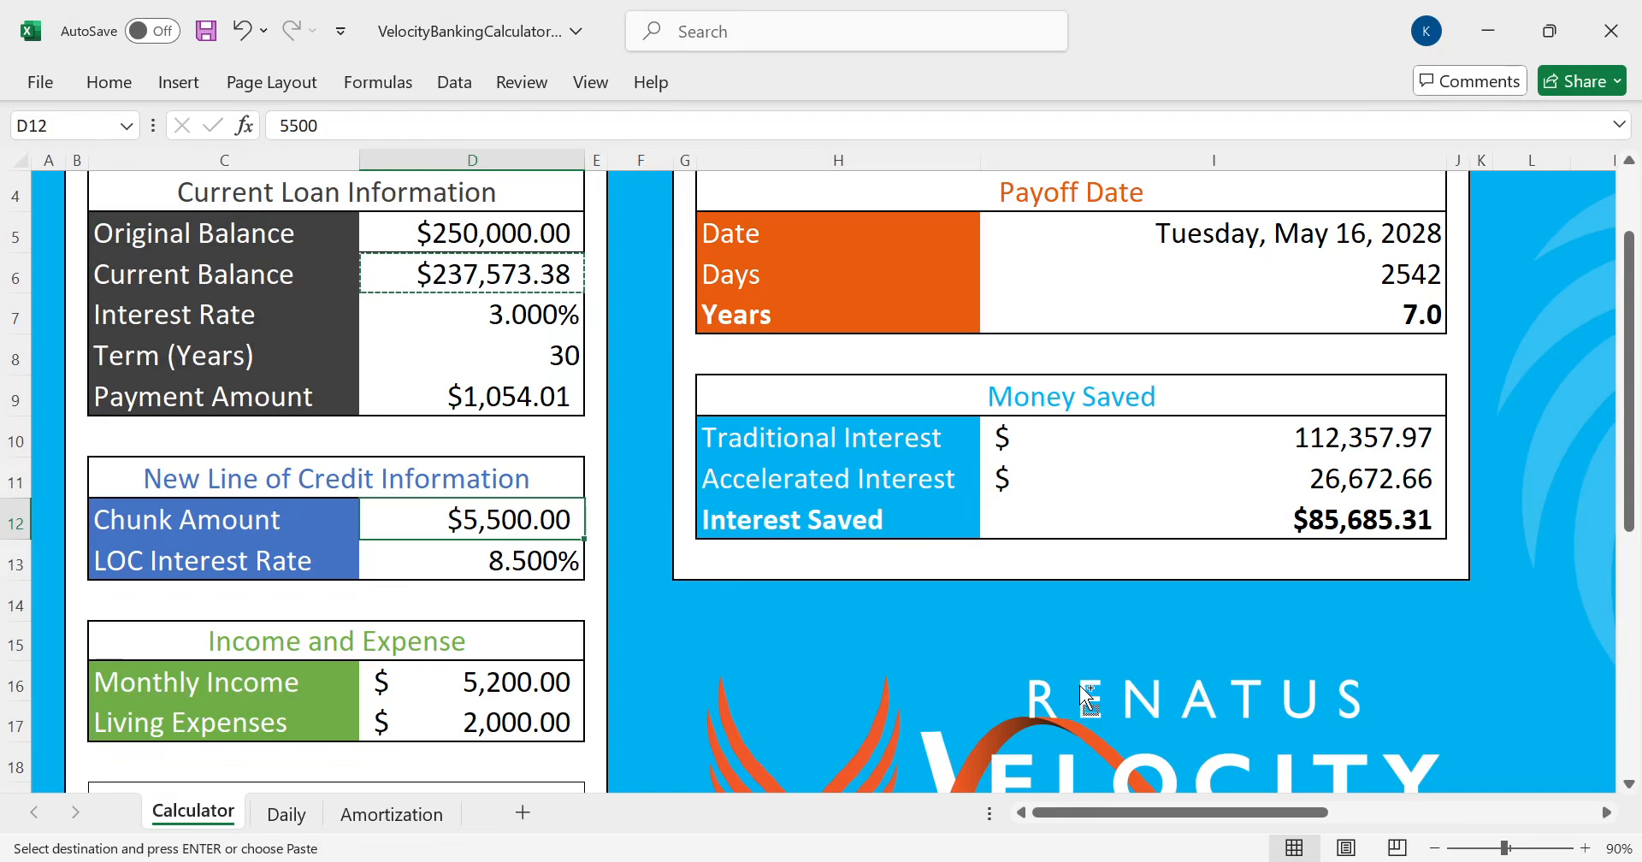
key("ctrl+v")
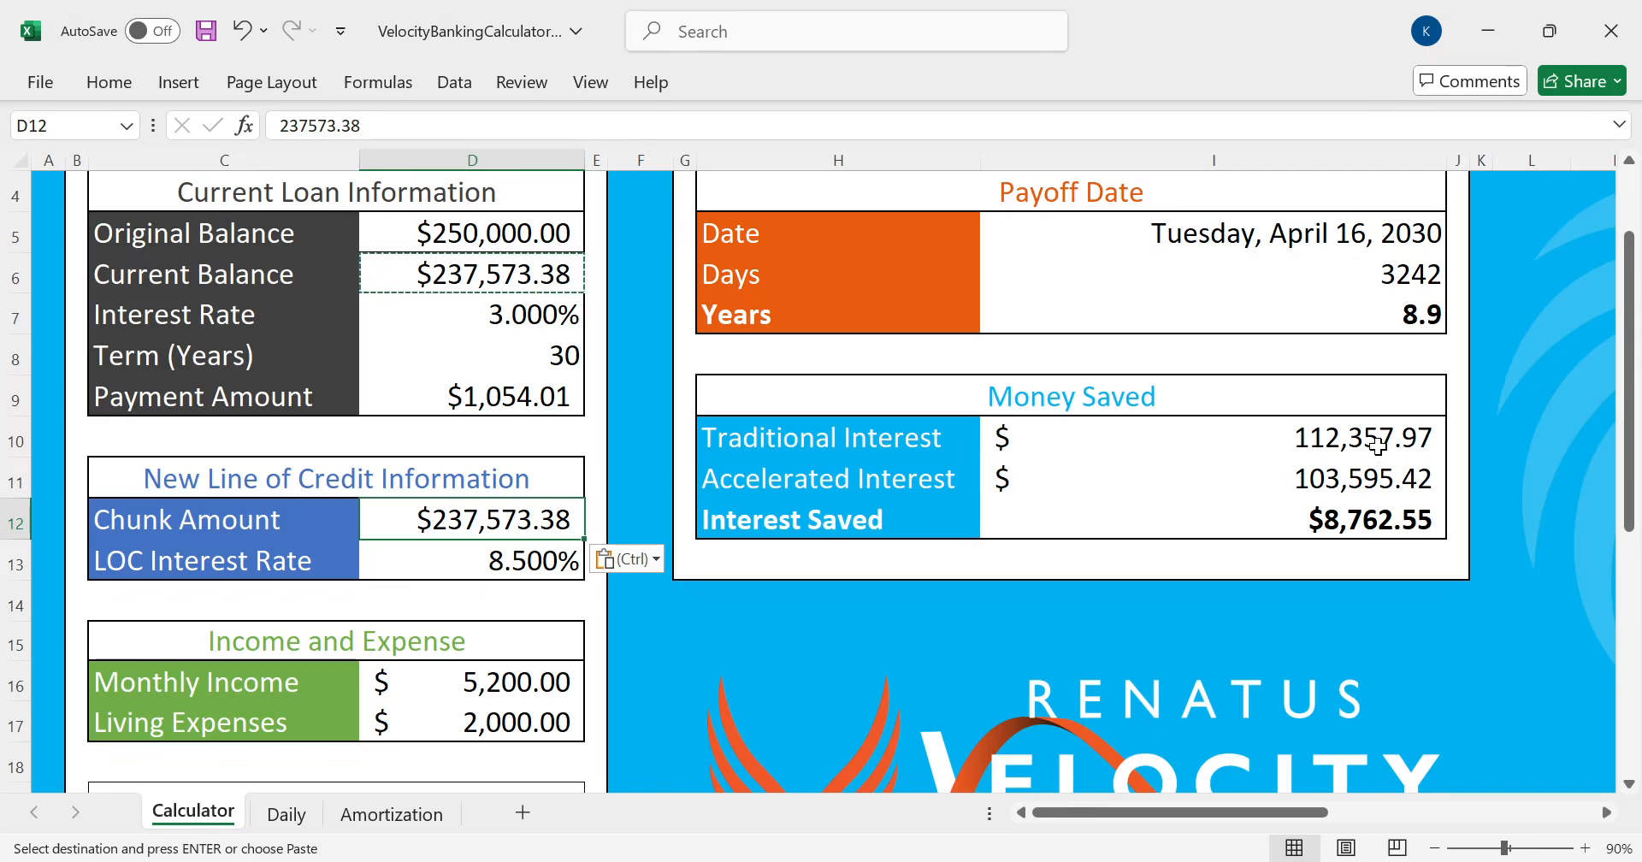
left_click(1316, 484)
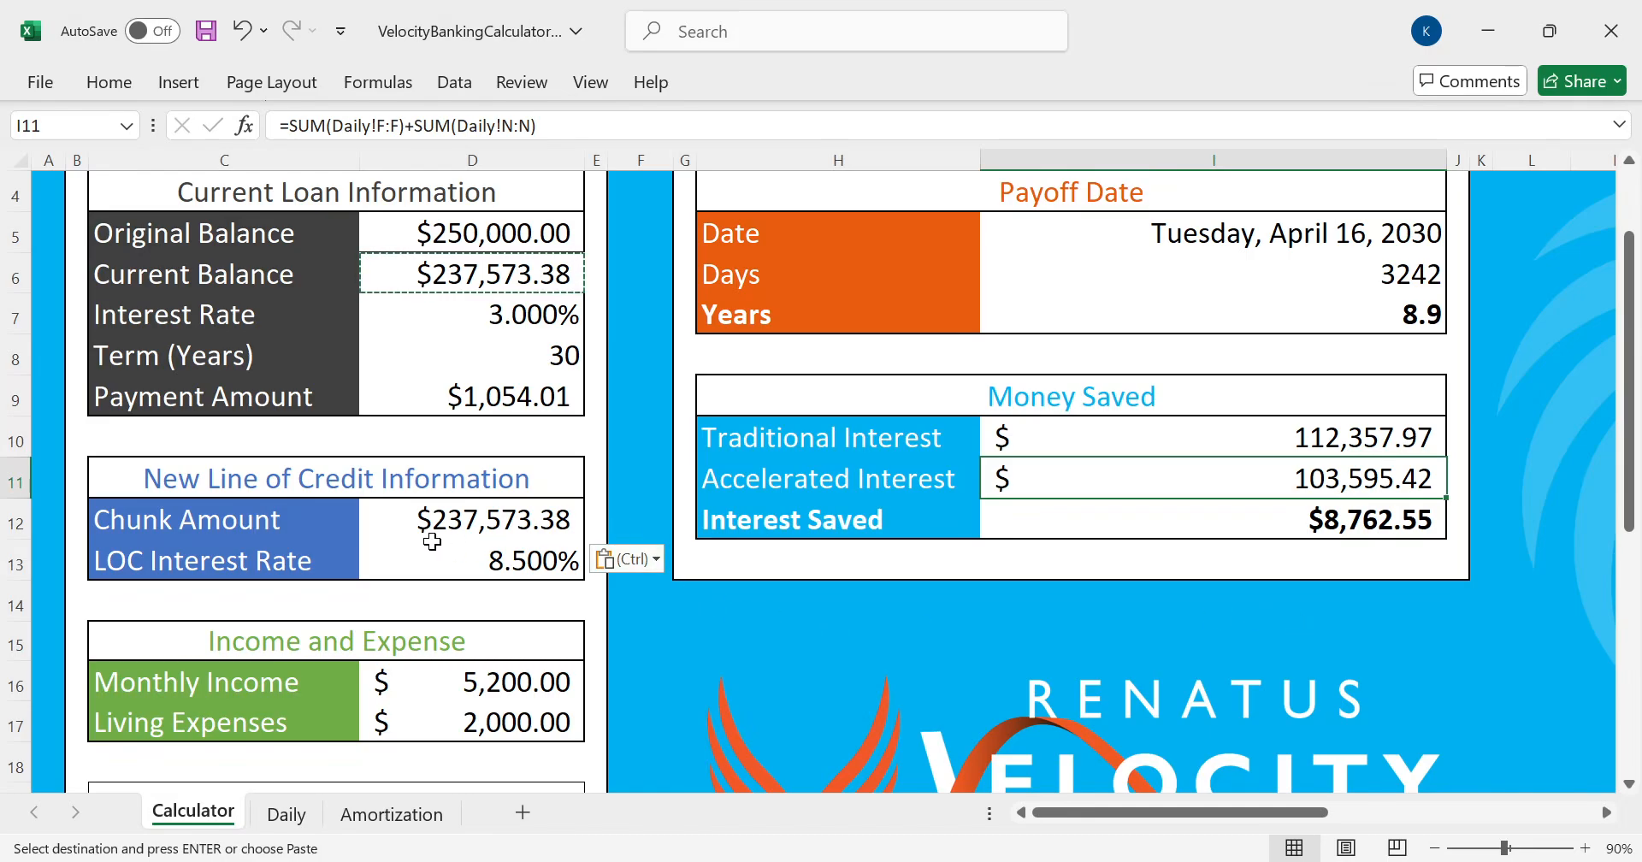
Set the Chunk Amount in D12 to 10000
left_click(540, 519)
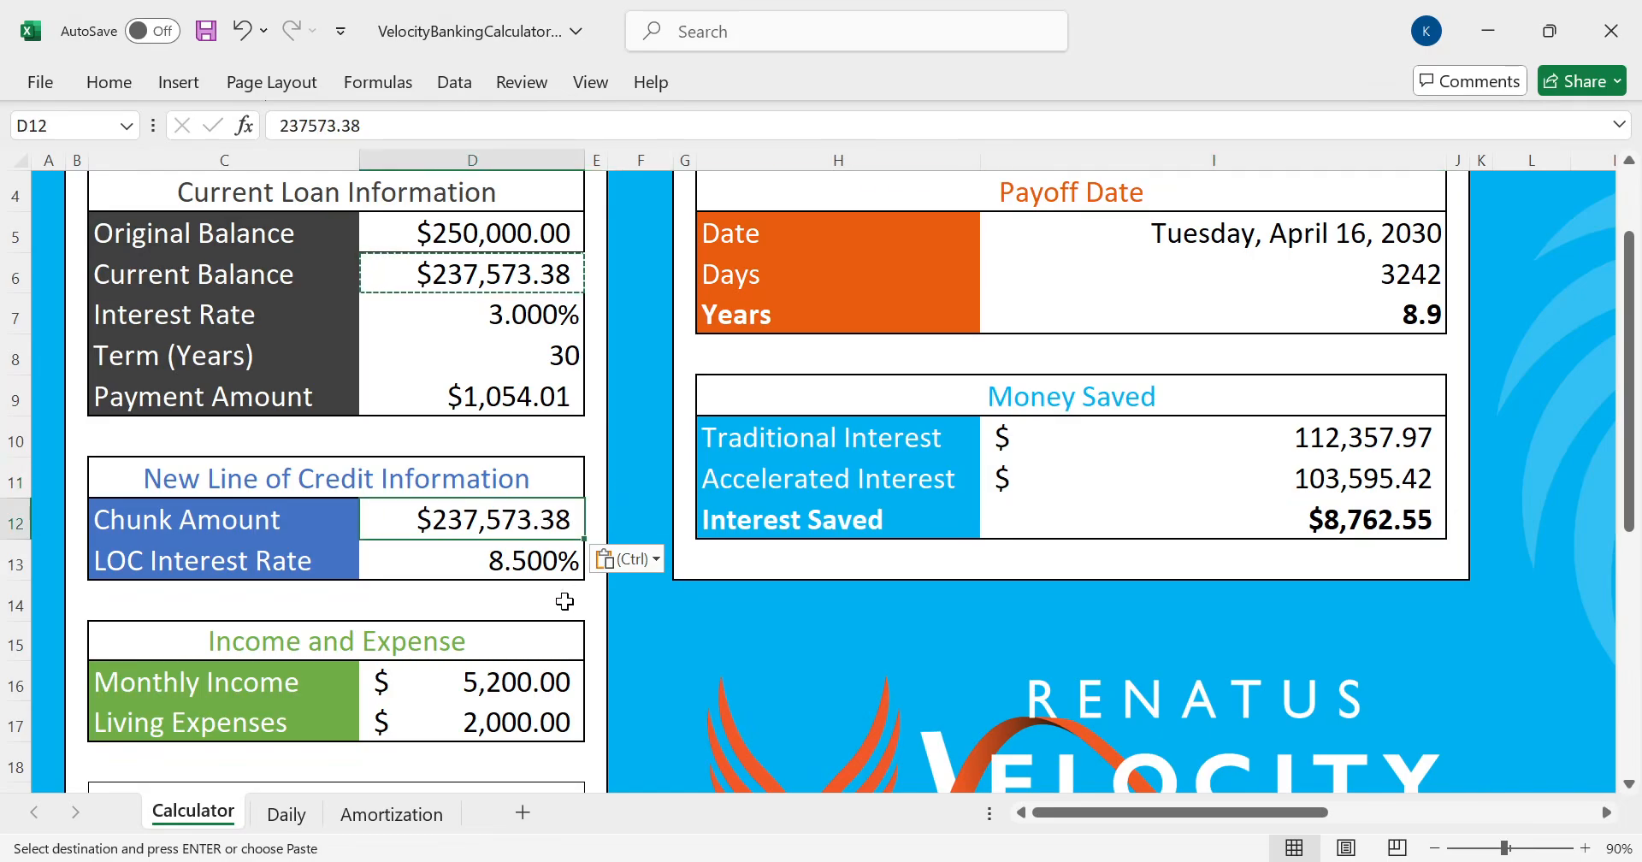
type("10000")
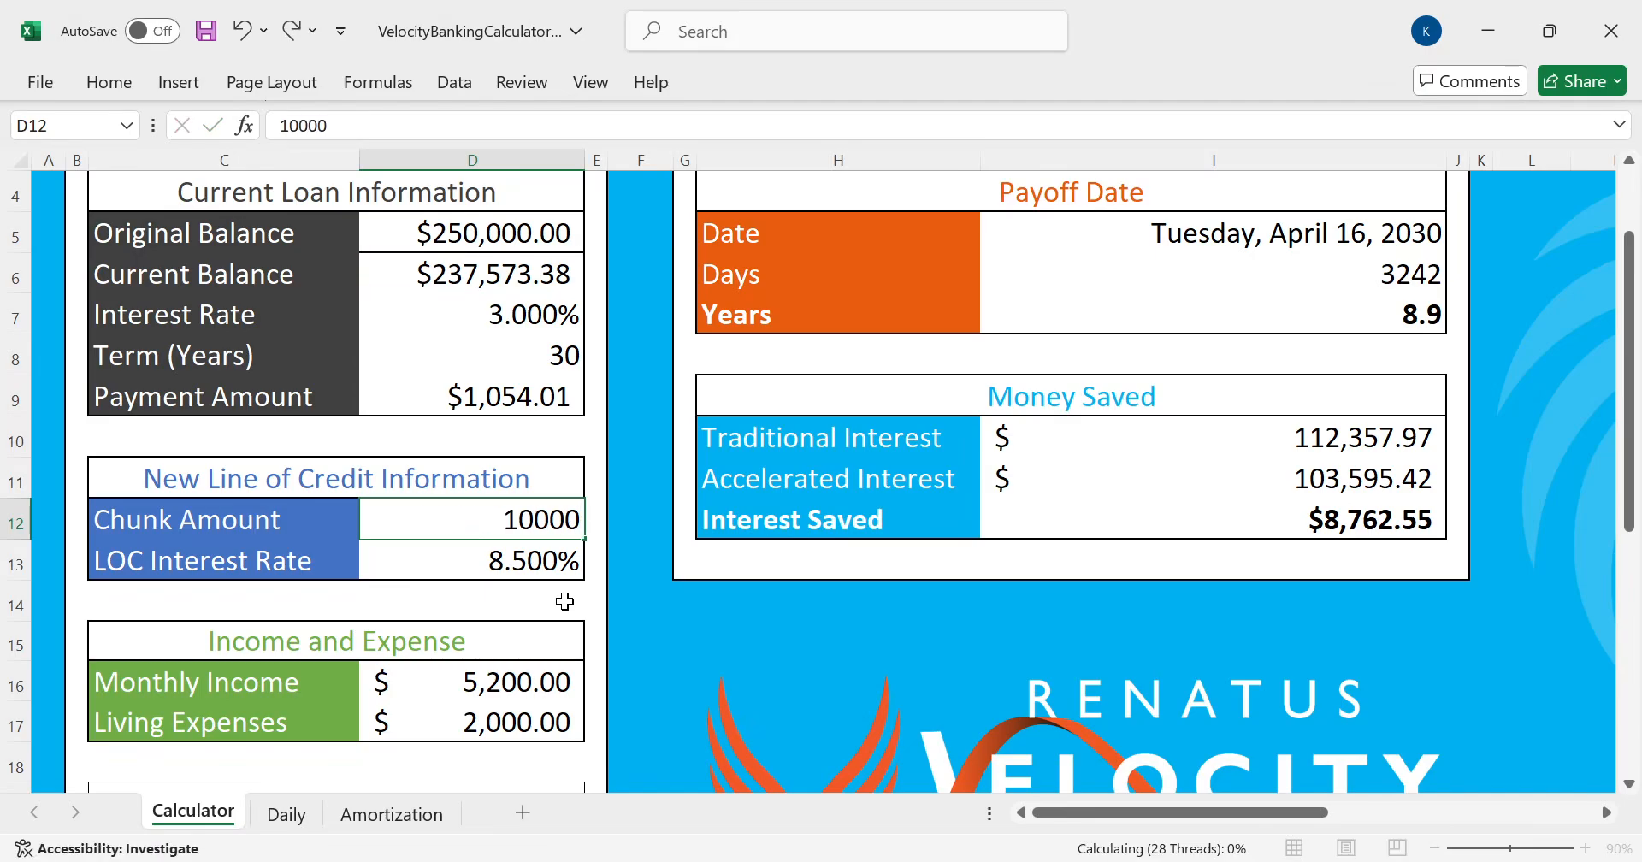
key("Return")
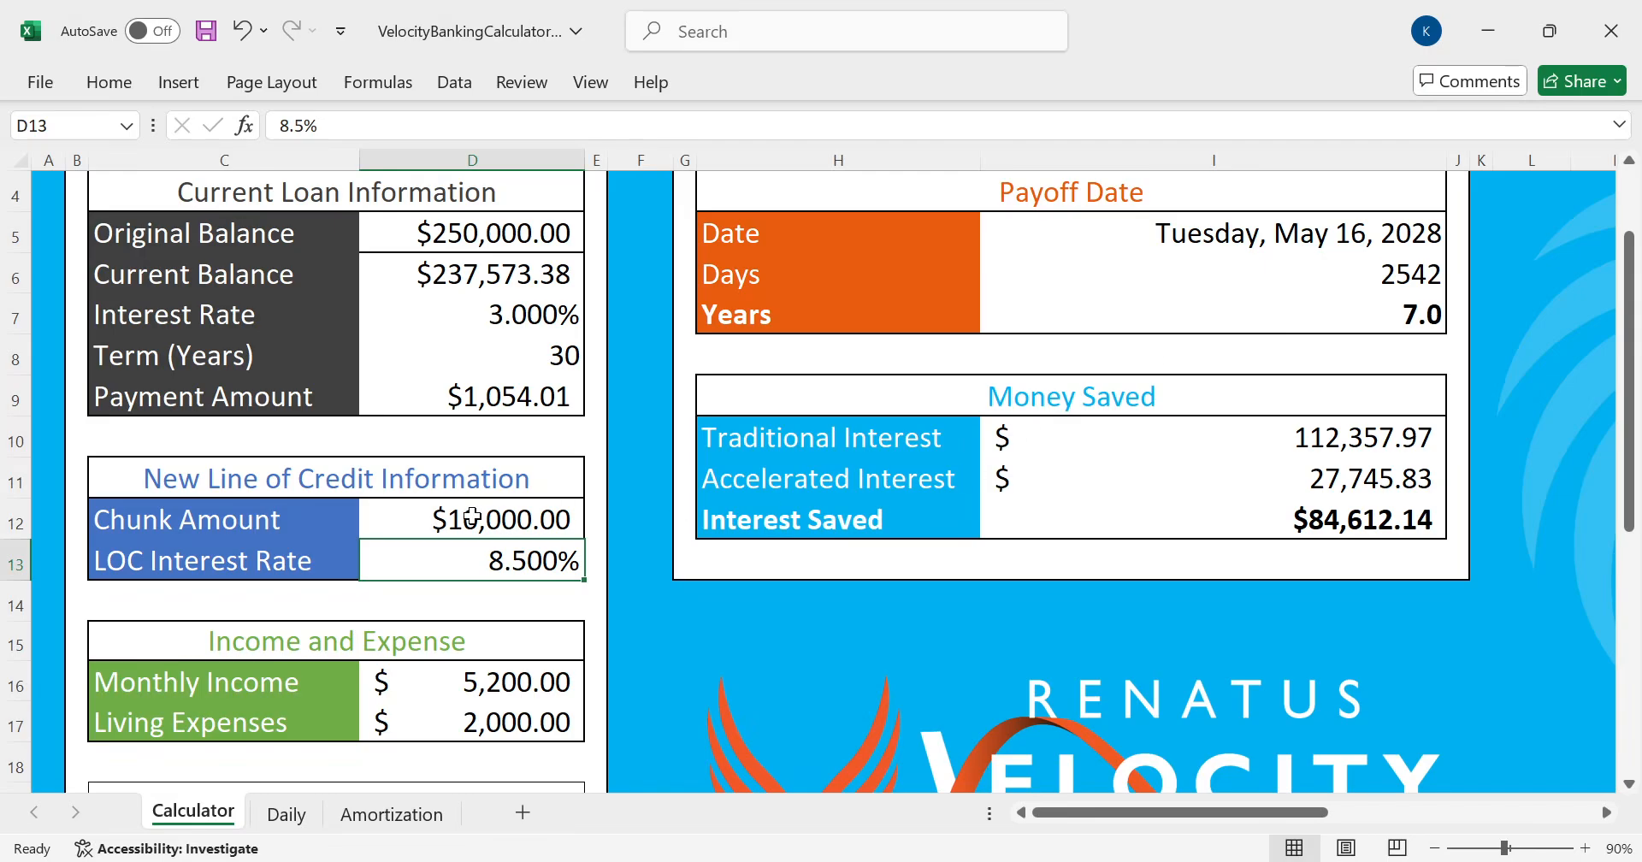
Set the line of credit's Chunk Amount in D12 to 5500
type("55")
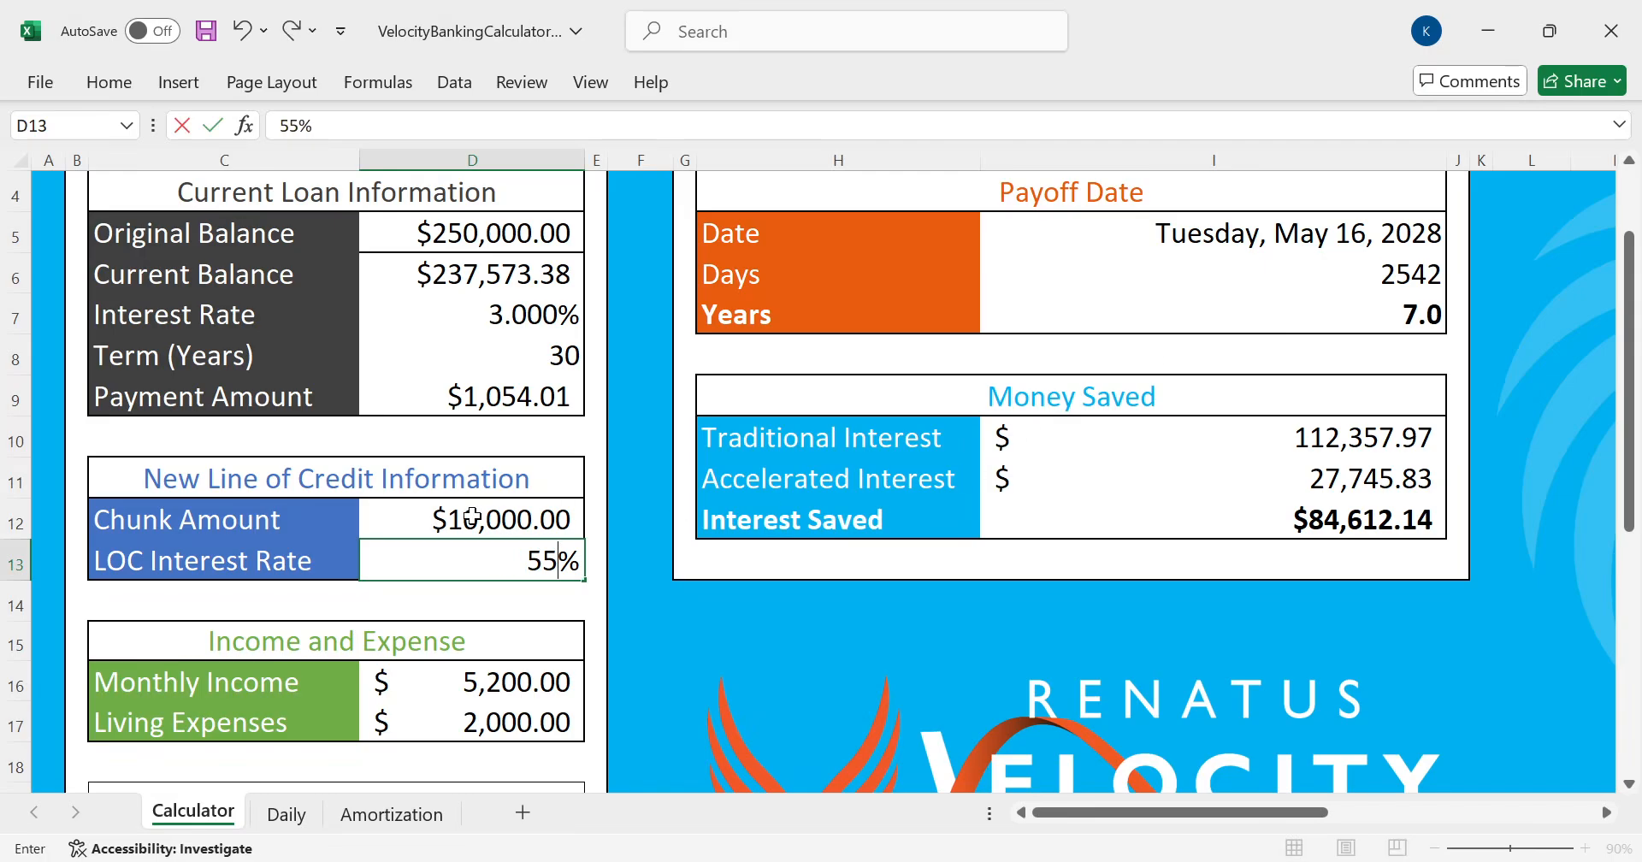
key("Escape")
left_click(471, 517)
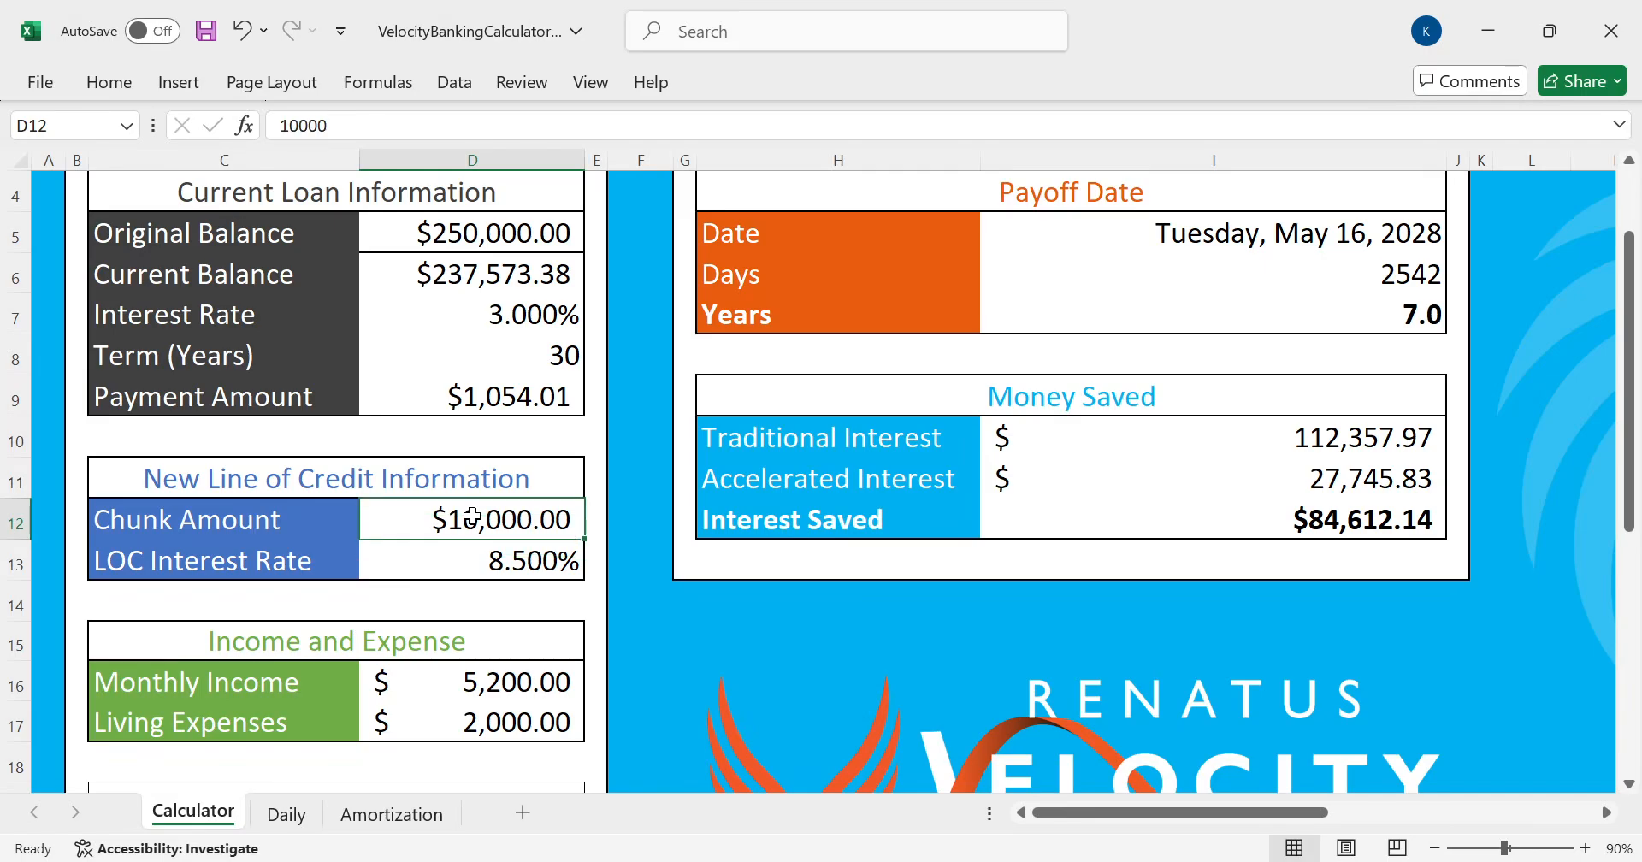
type("5500")
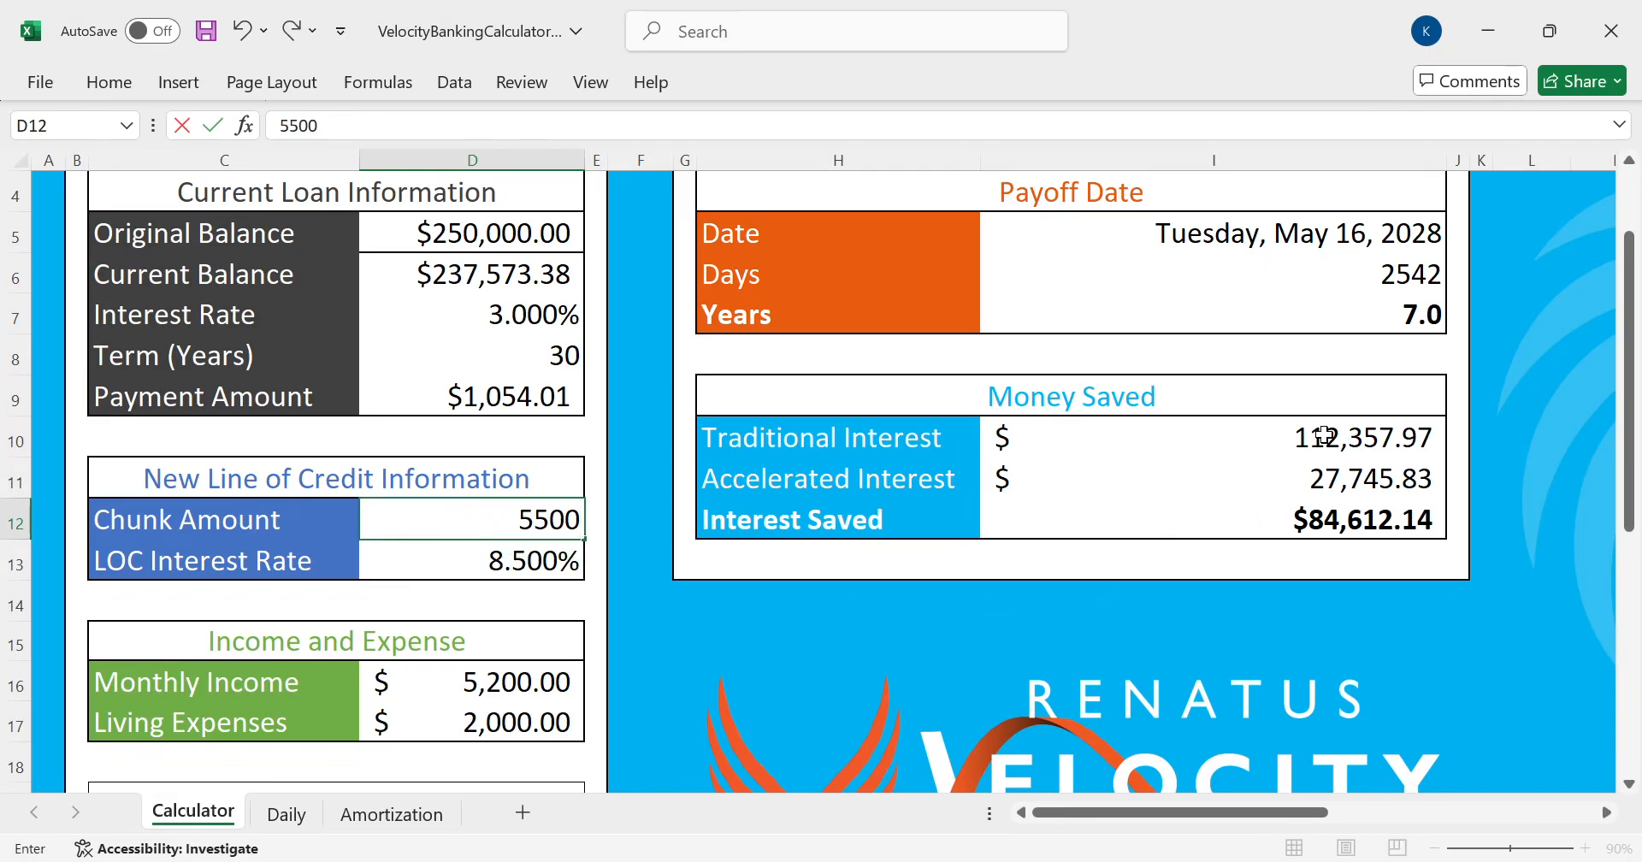
key("Return")
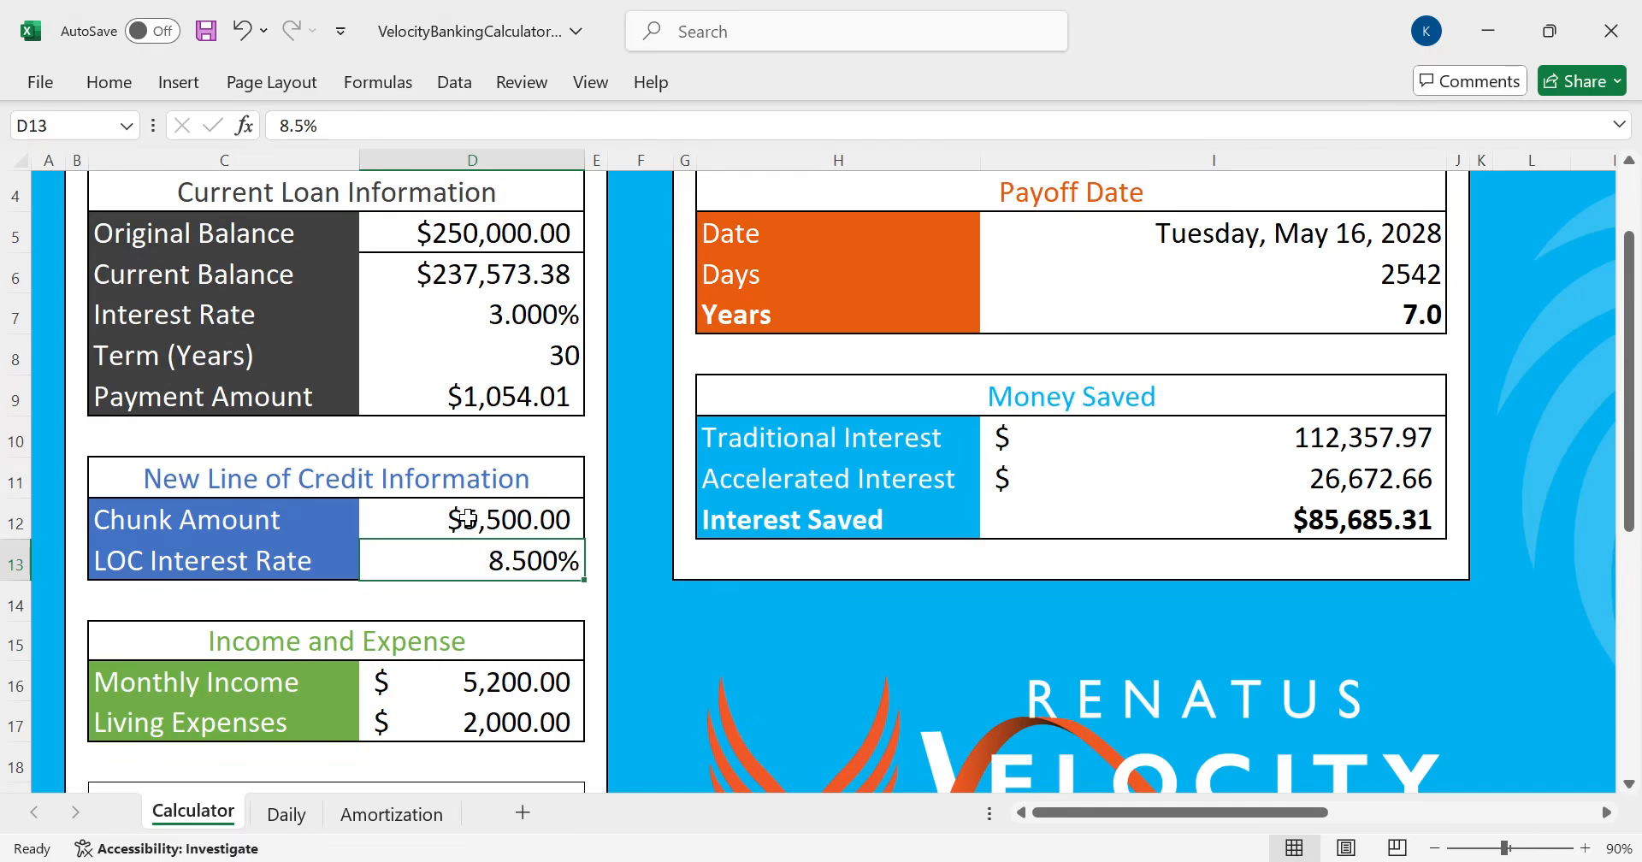
Set the LOC Interest Rate in D13 to 30%
left_click(461, 274)
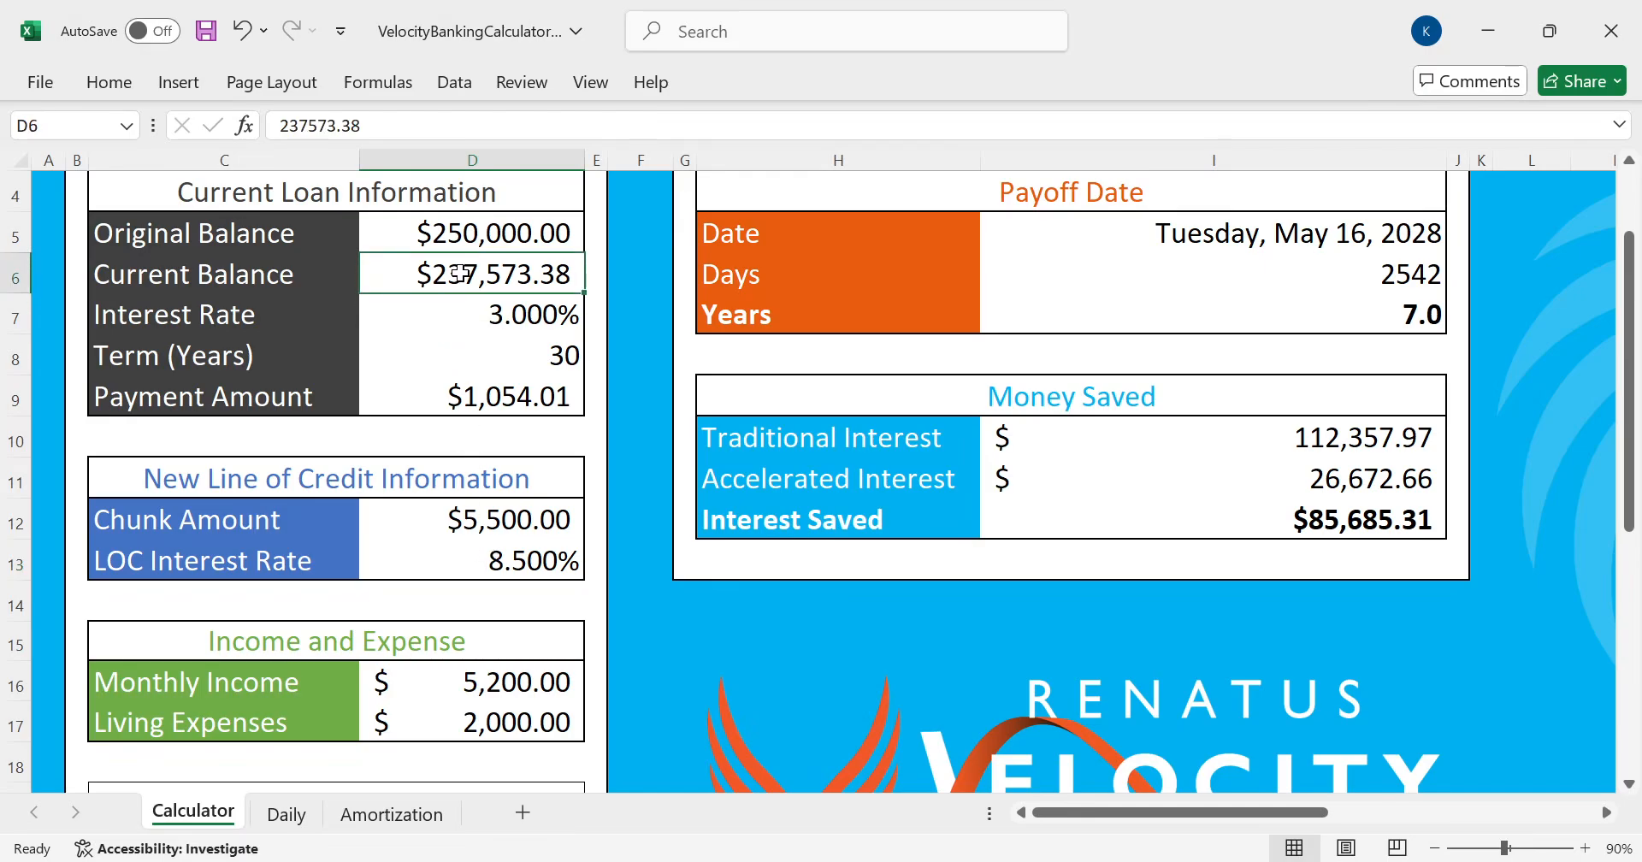
left_click(494, 560)
type("30")
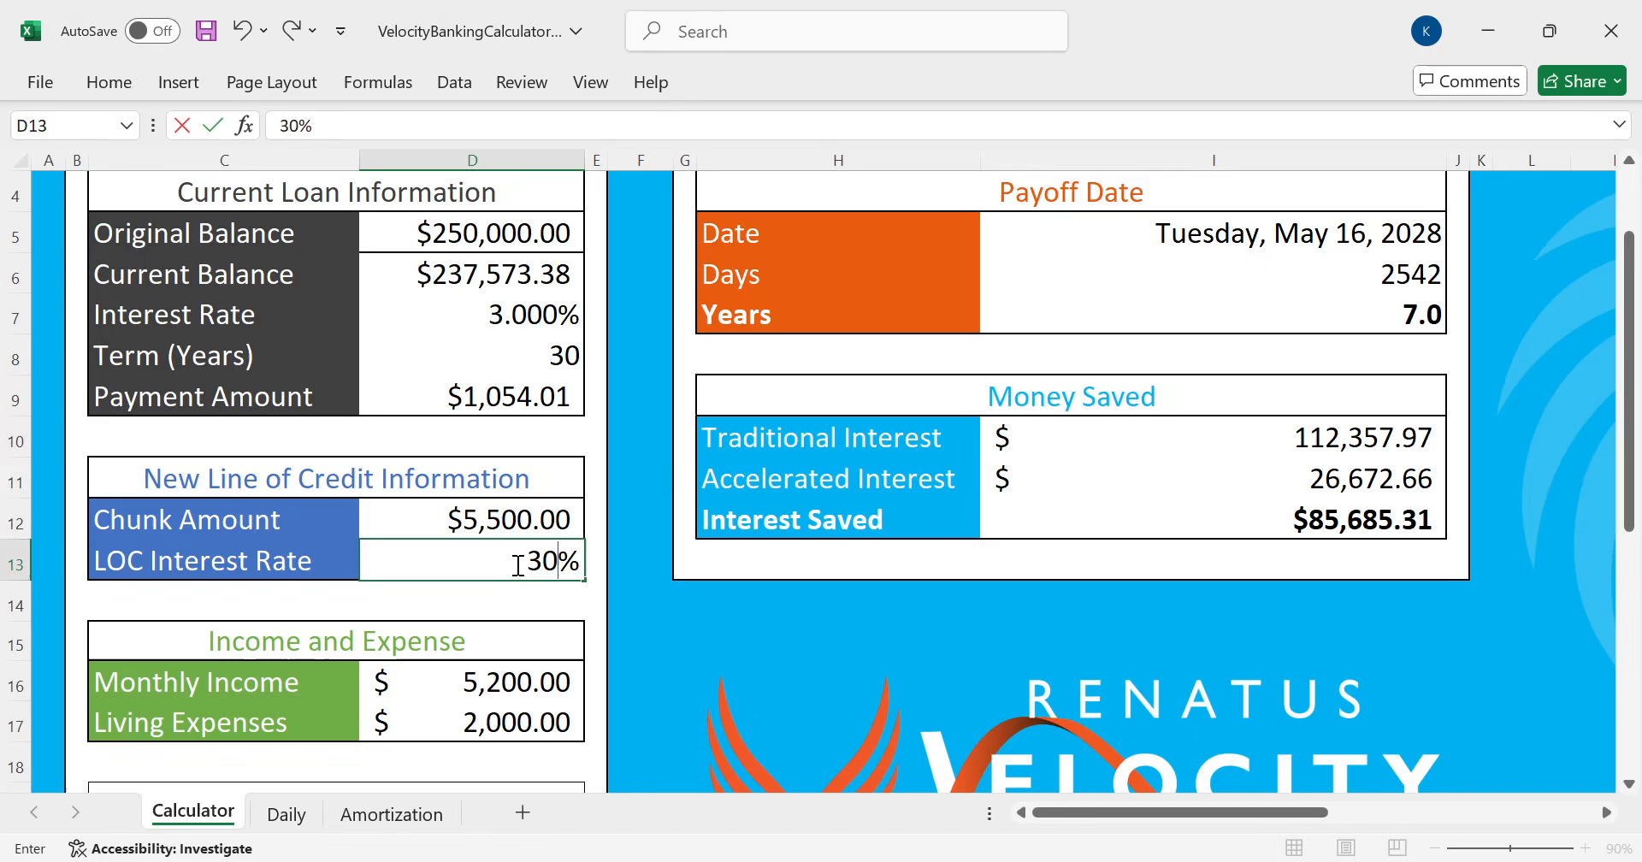
key("ctrl+Return")
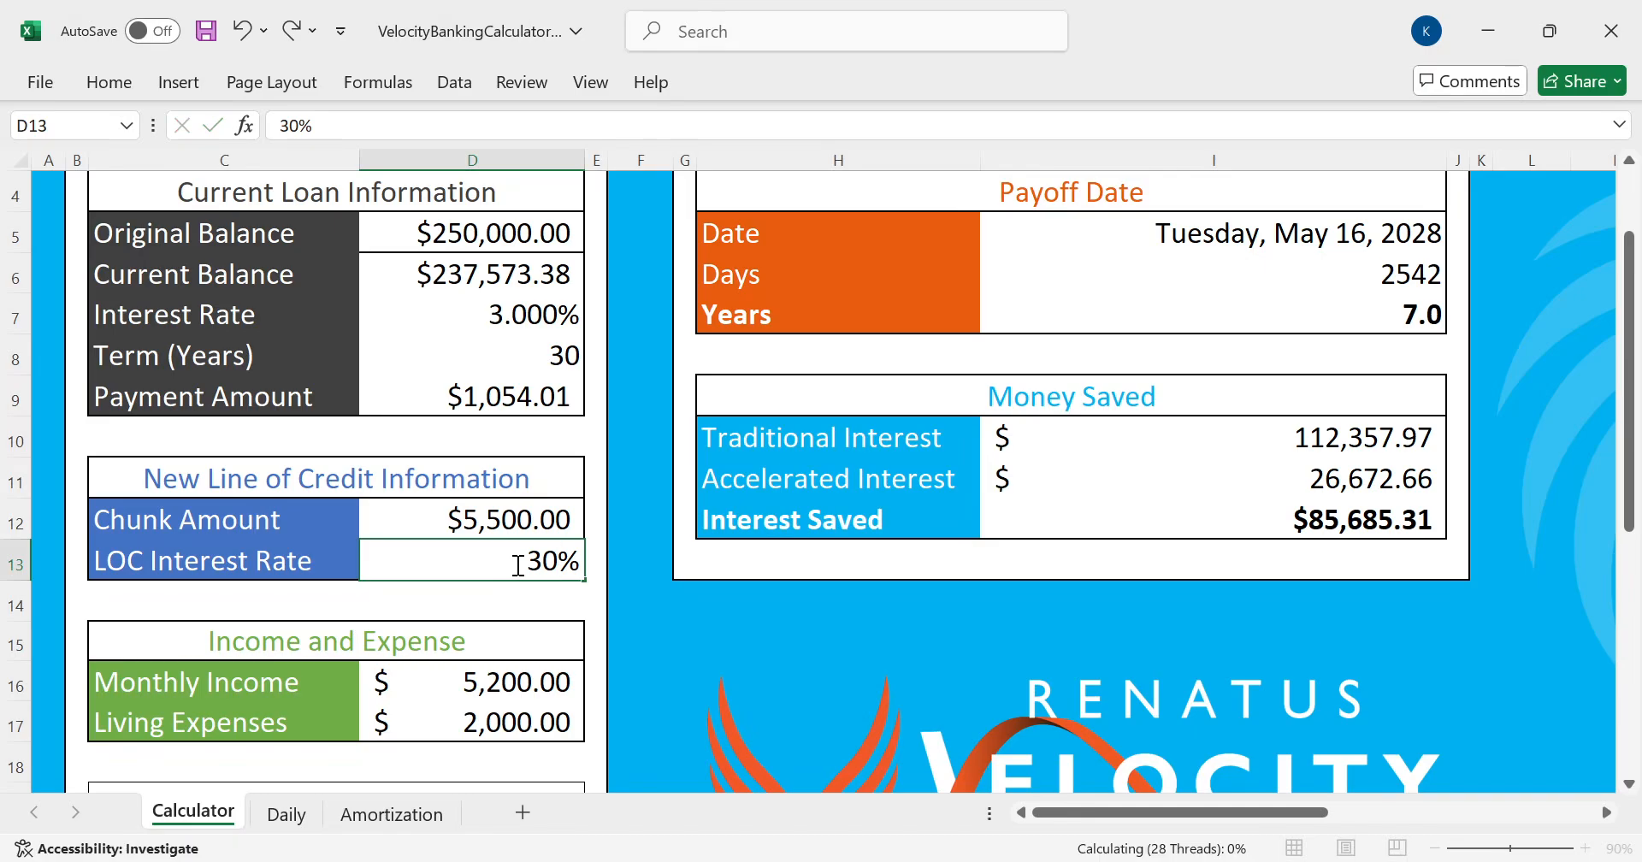
key("Return")
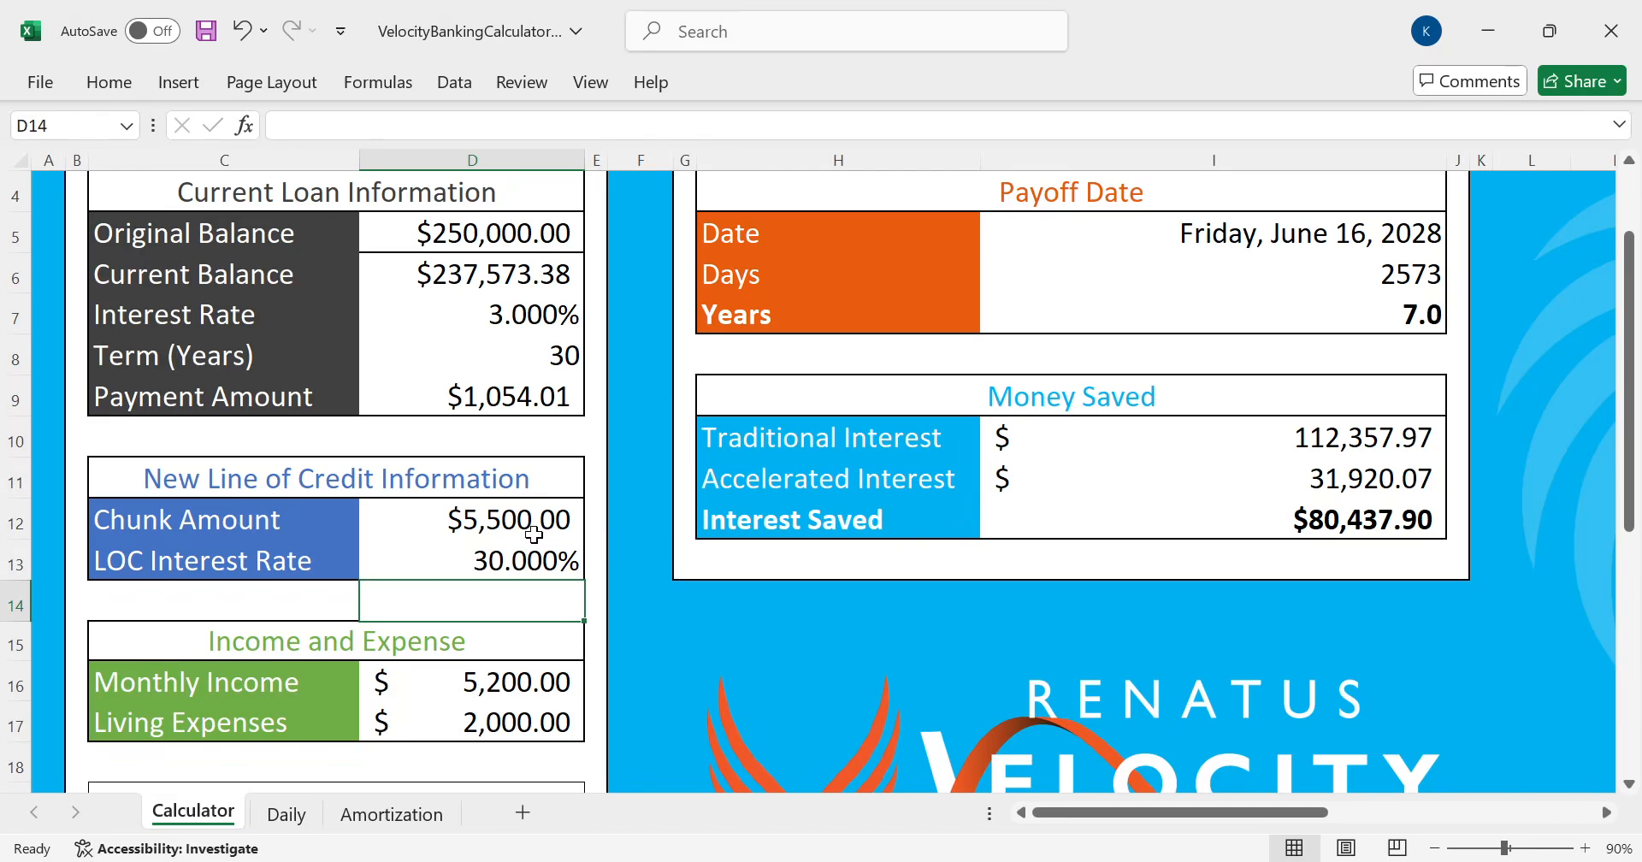
Set the LOC Interest Rate in D13 to 8.5%
left_click(493, 277)
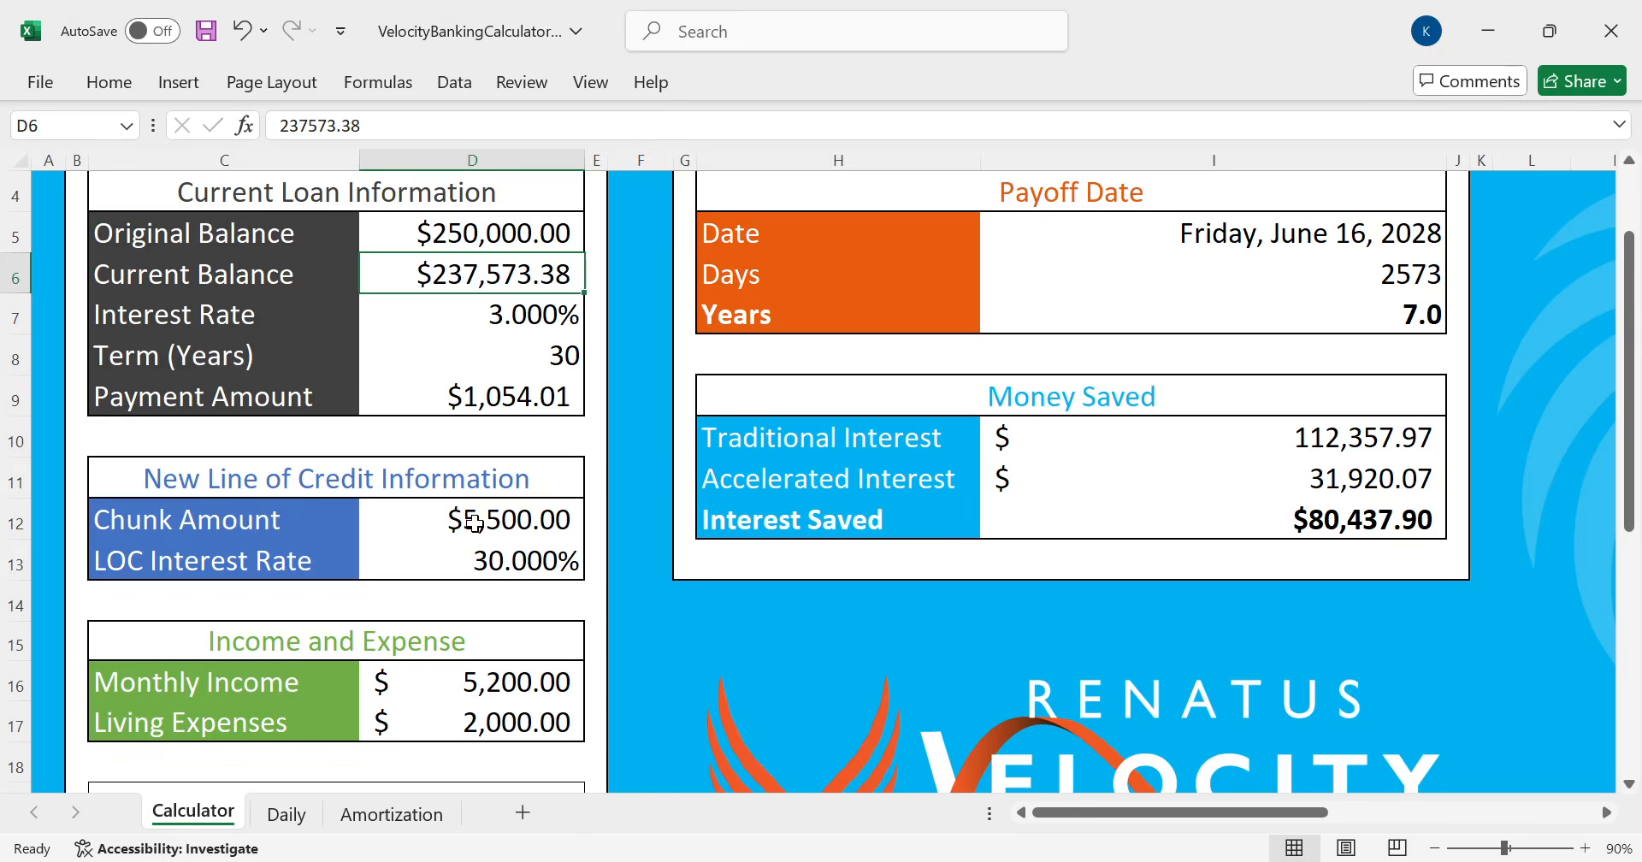
left_click(484, 560)
type("8.5")
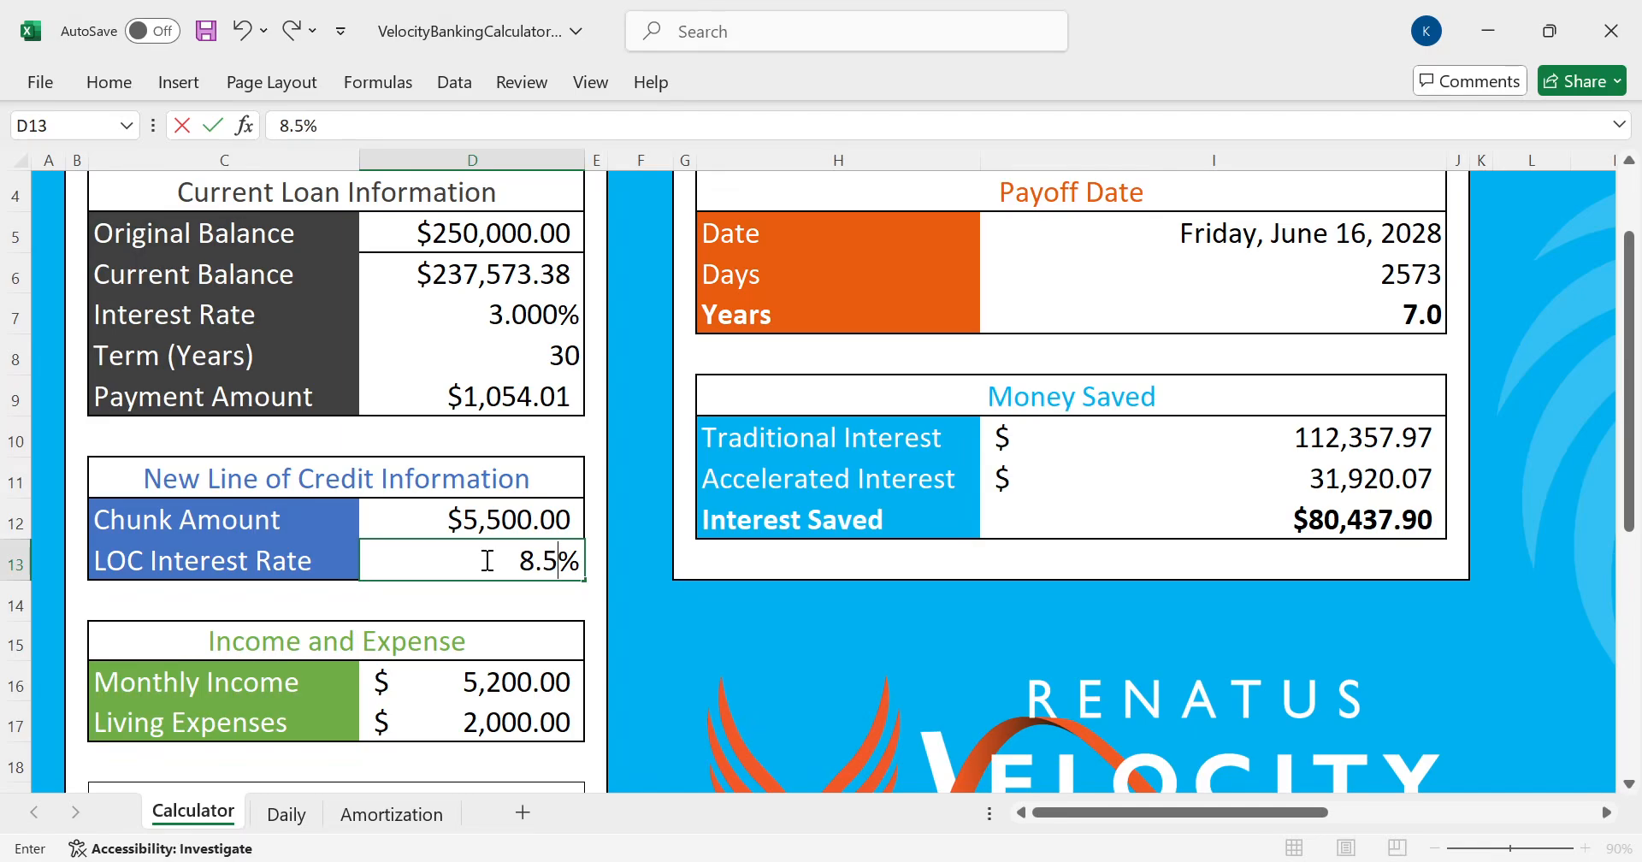
key("Return")
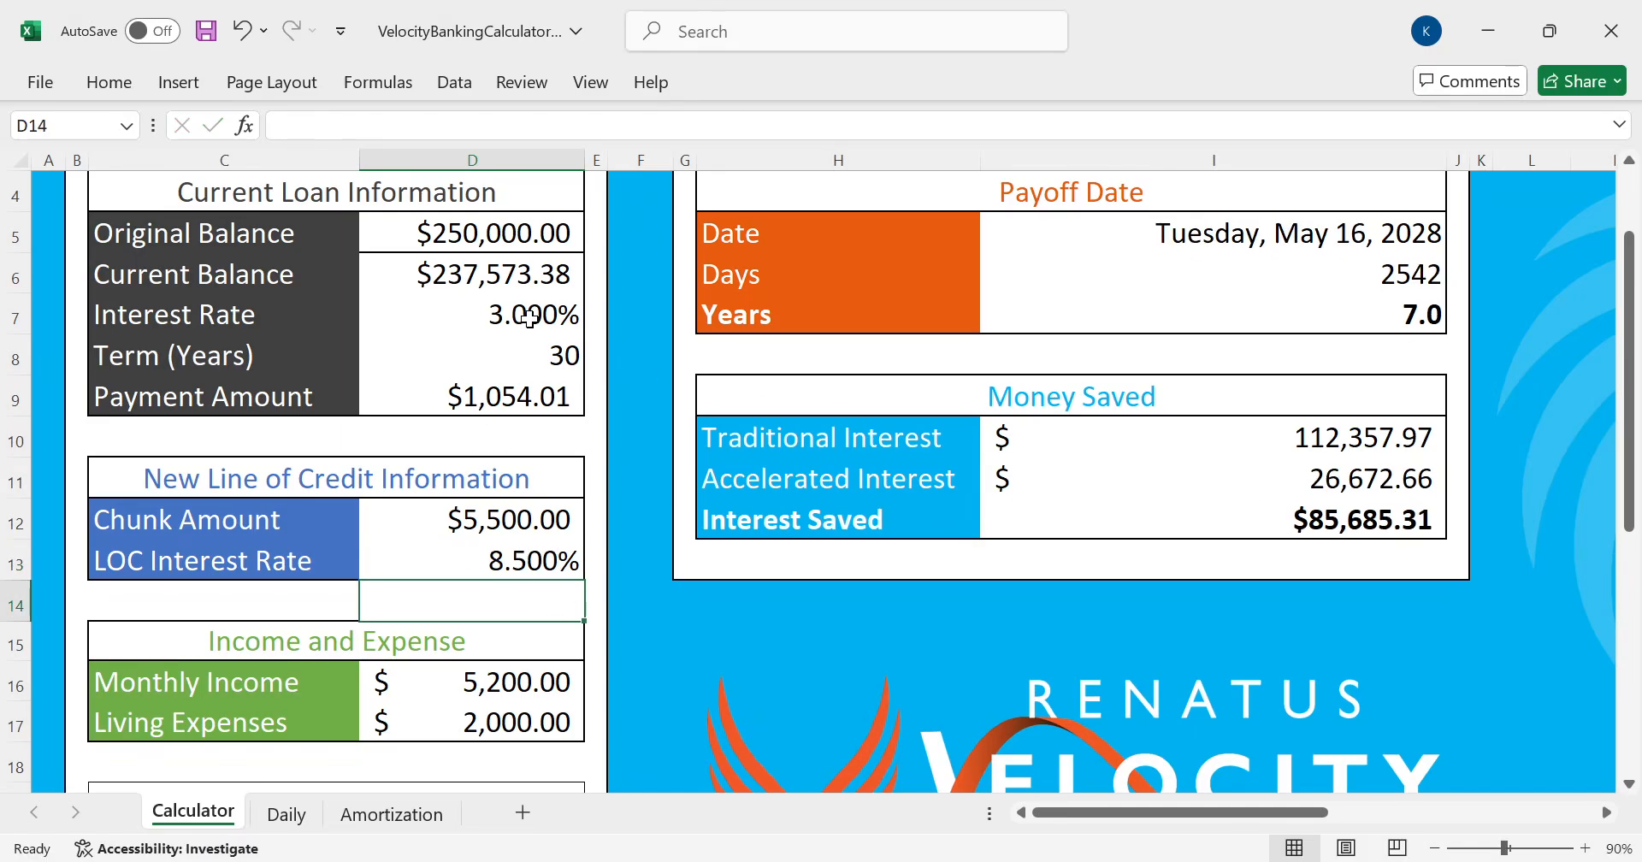
Use the full Current Balance from D6 as the Chunk Amount in D12
left_click(479, 274)
key("ctrl+c")
left_click(485, 524)
key("ctrl+v")
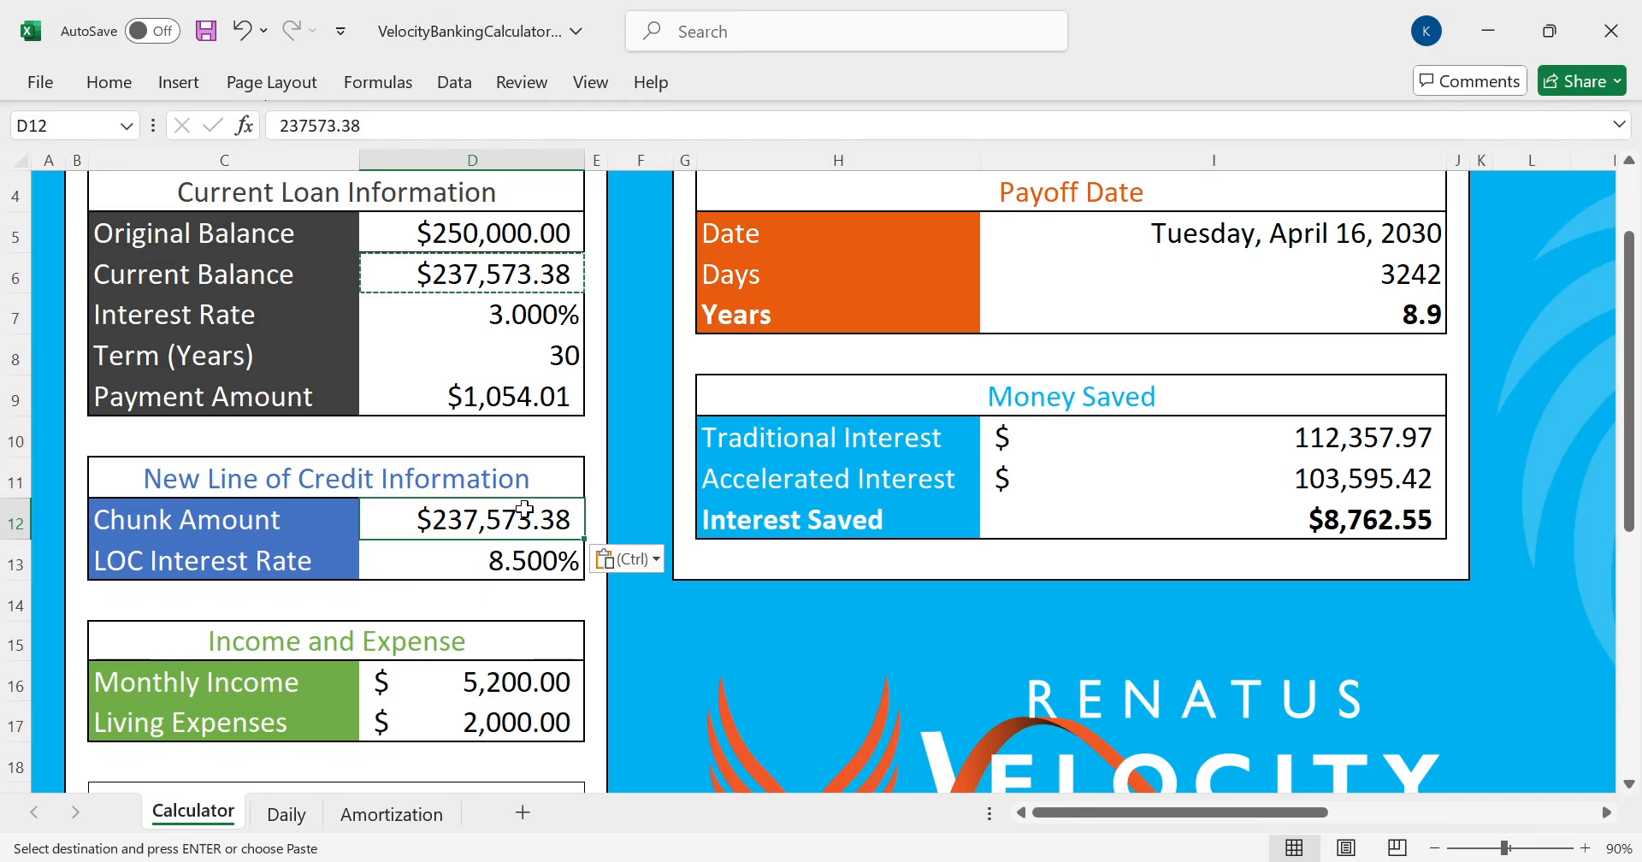
Set the Chunk Amount in D12 to 5500
type("5500")
key("ctrl+Return")
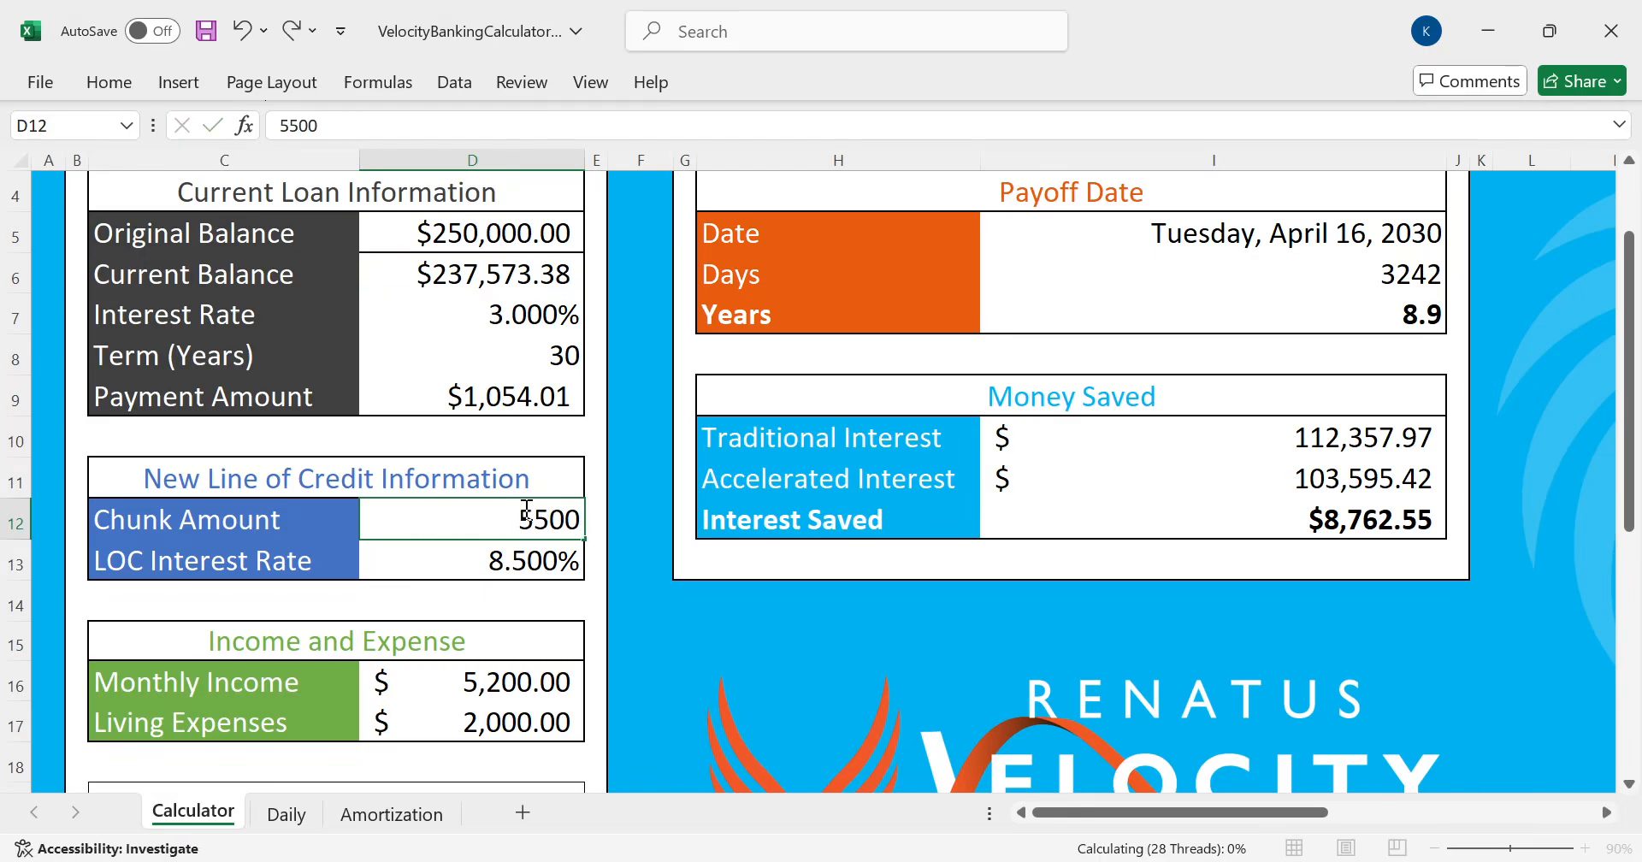
key("Return")
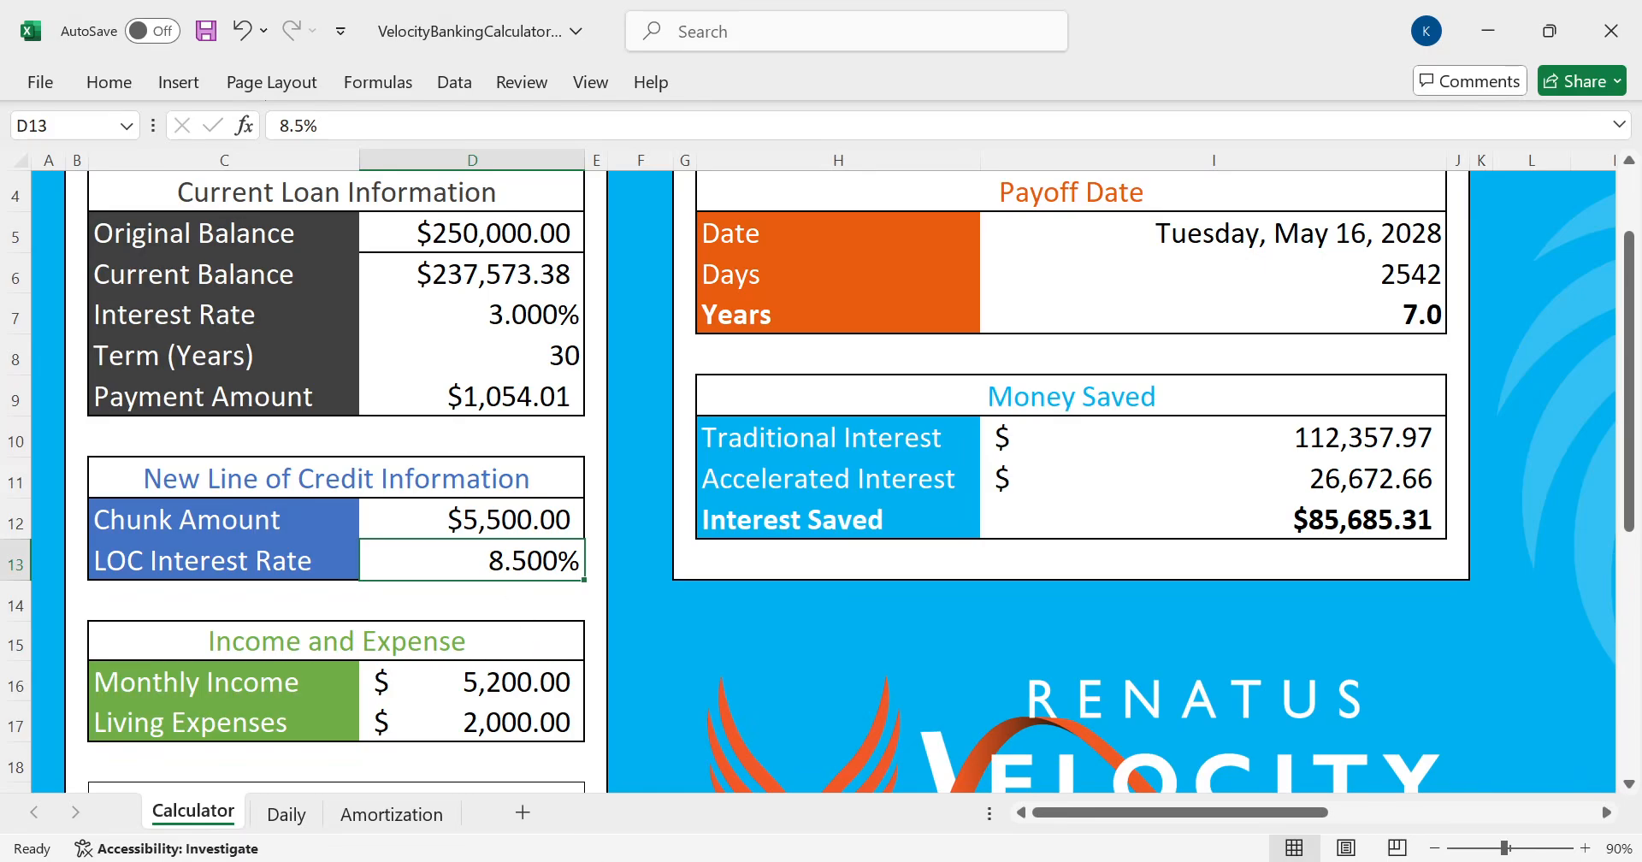
Switch to the VB Demo workbook and calculate the total payoff years in D11 with the formula =28/12+7
left_click(614, 803)
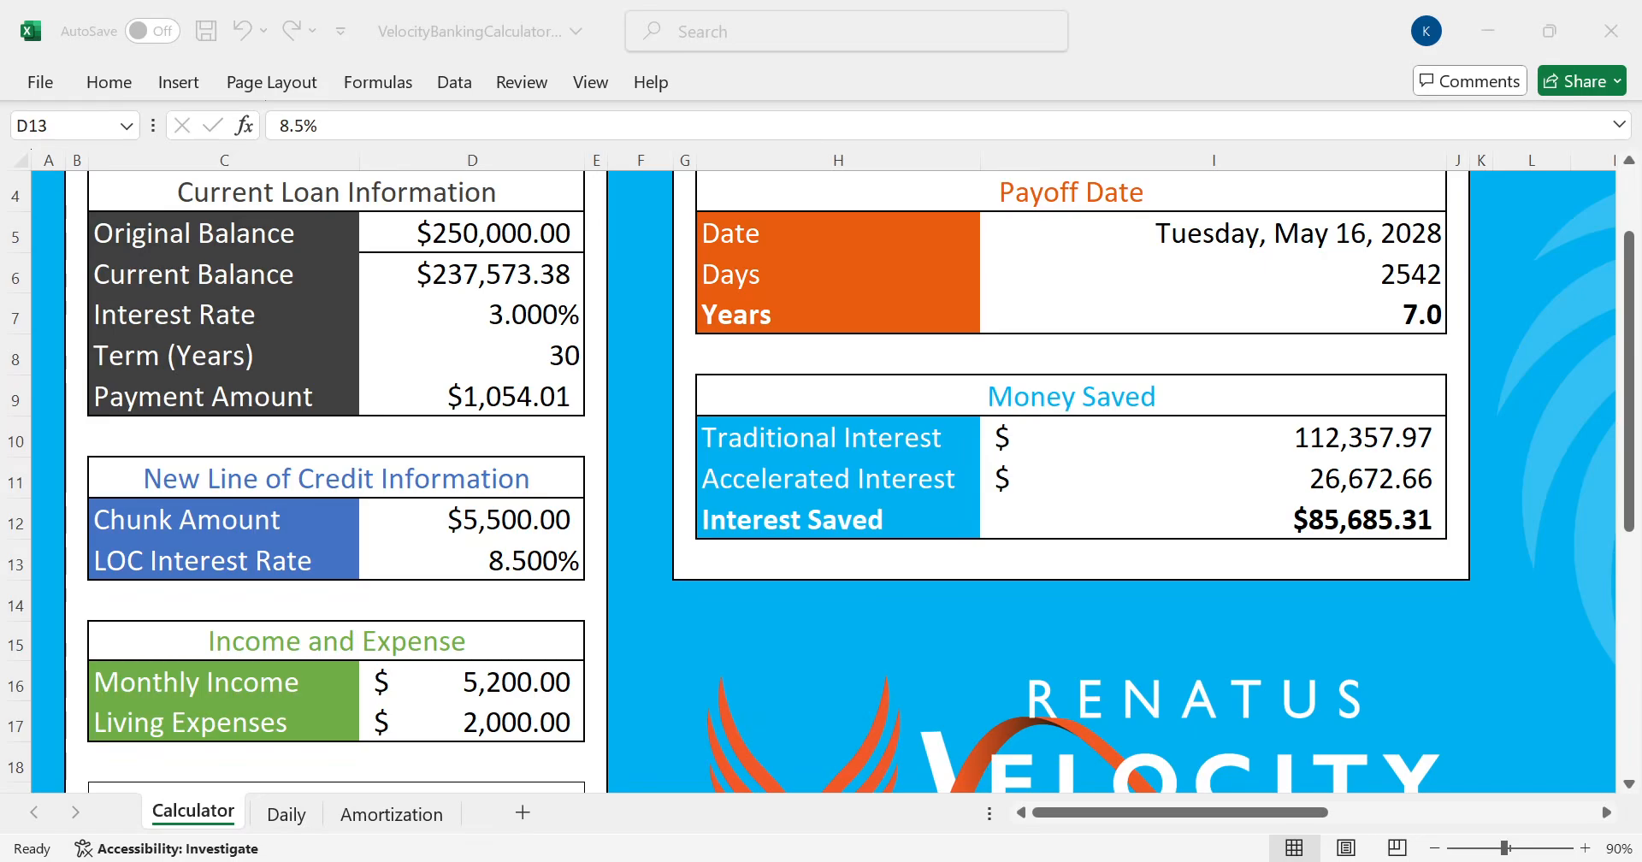
key("alt+Tab")
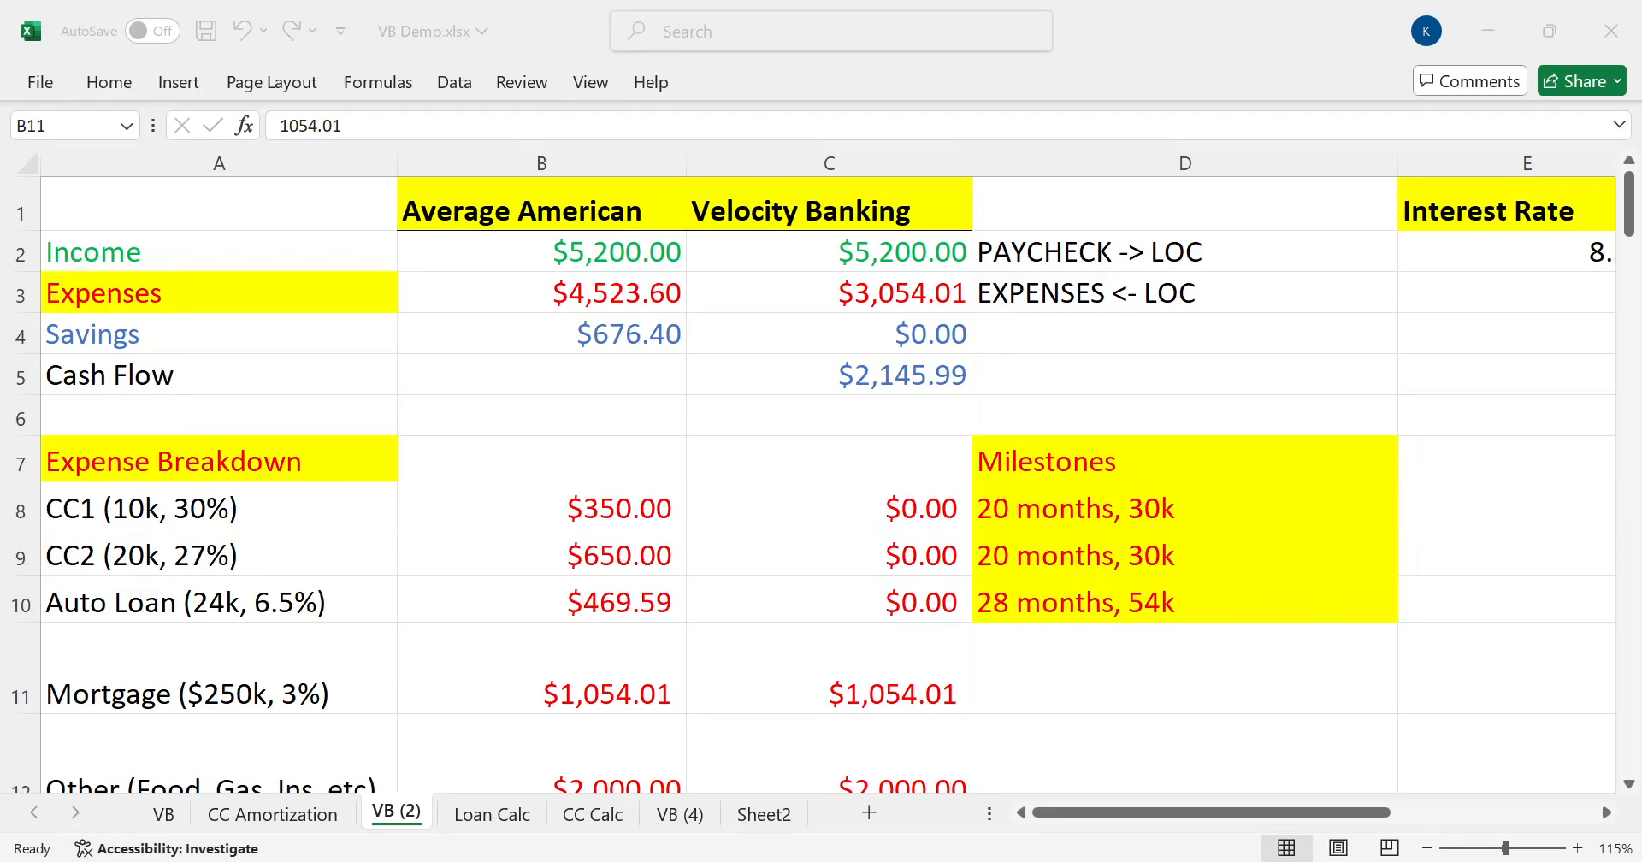
left_click(895, 696)
left_click(1107, 702)
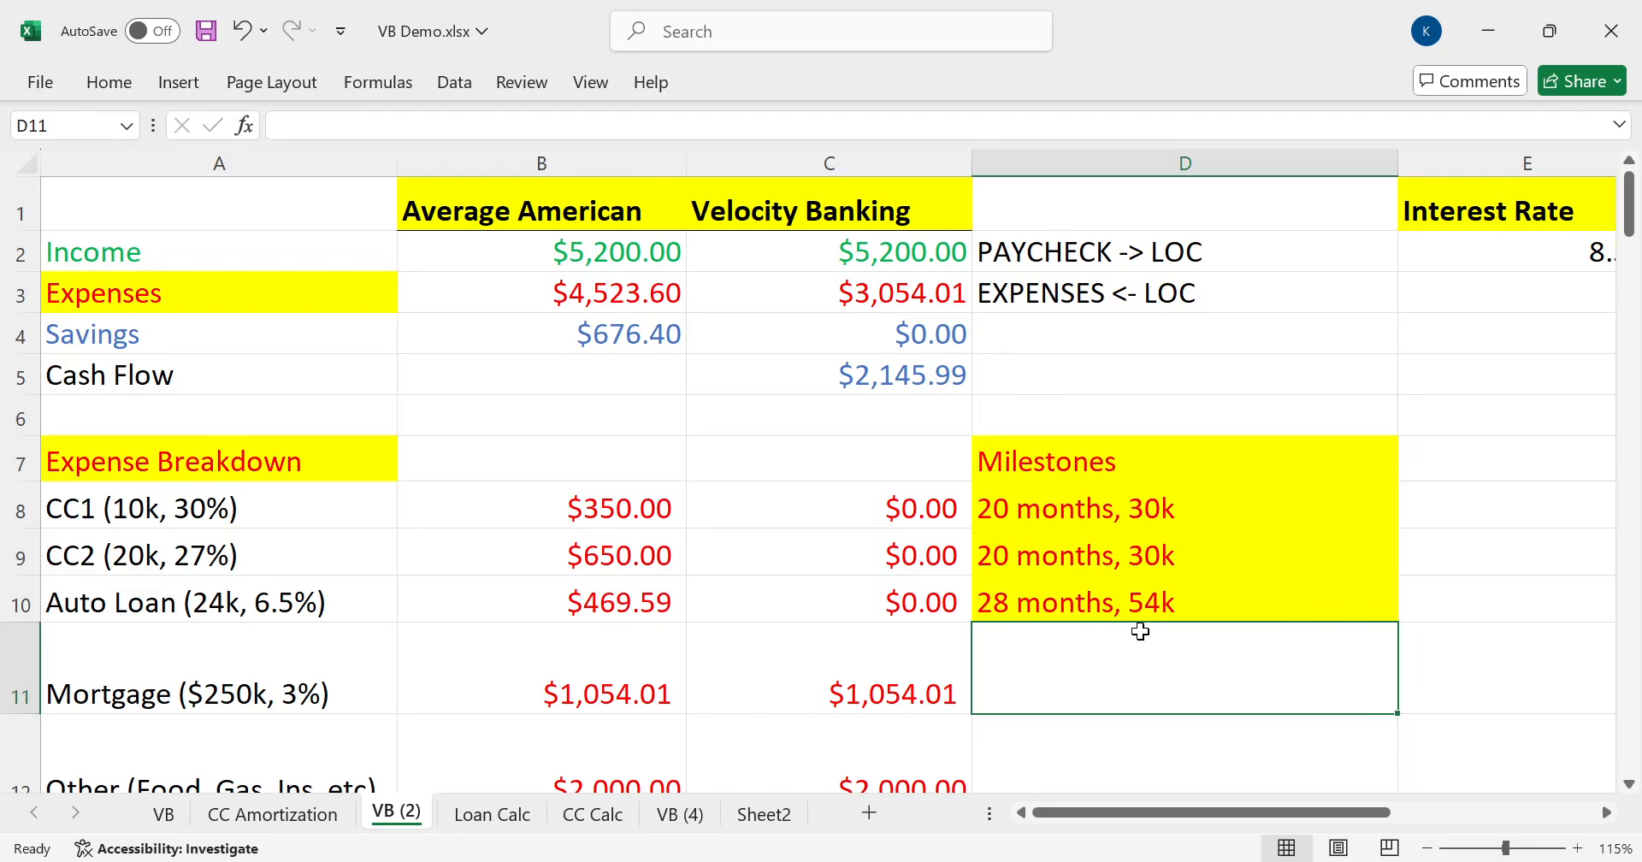
type("=28/12")
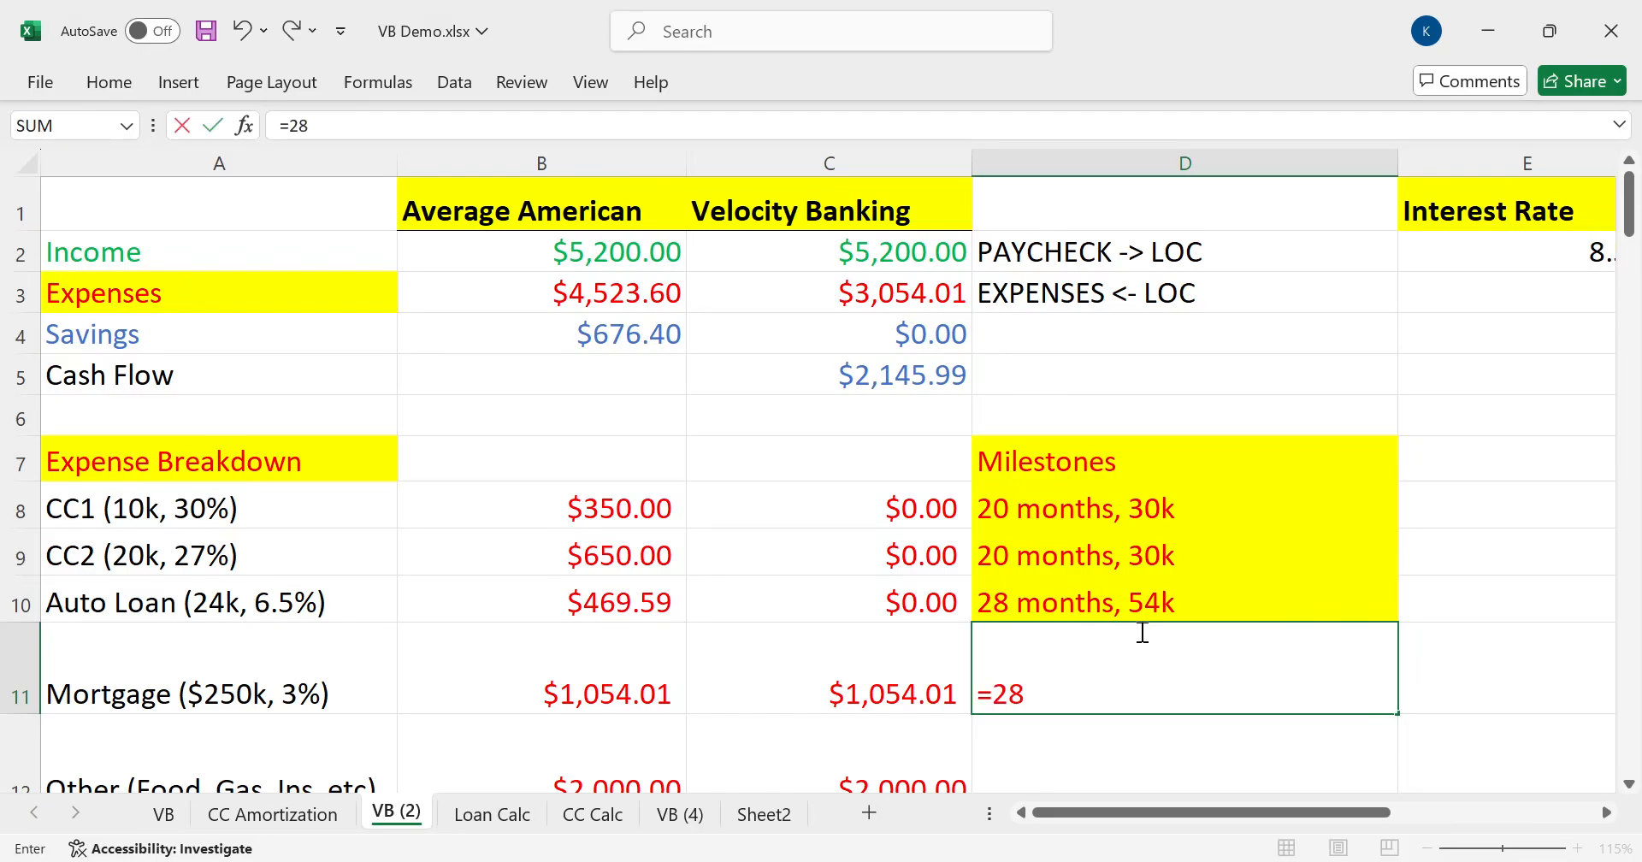
type("+7")
key("Return")
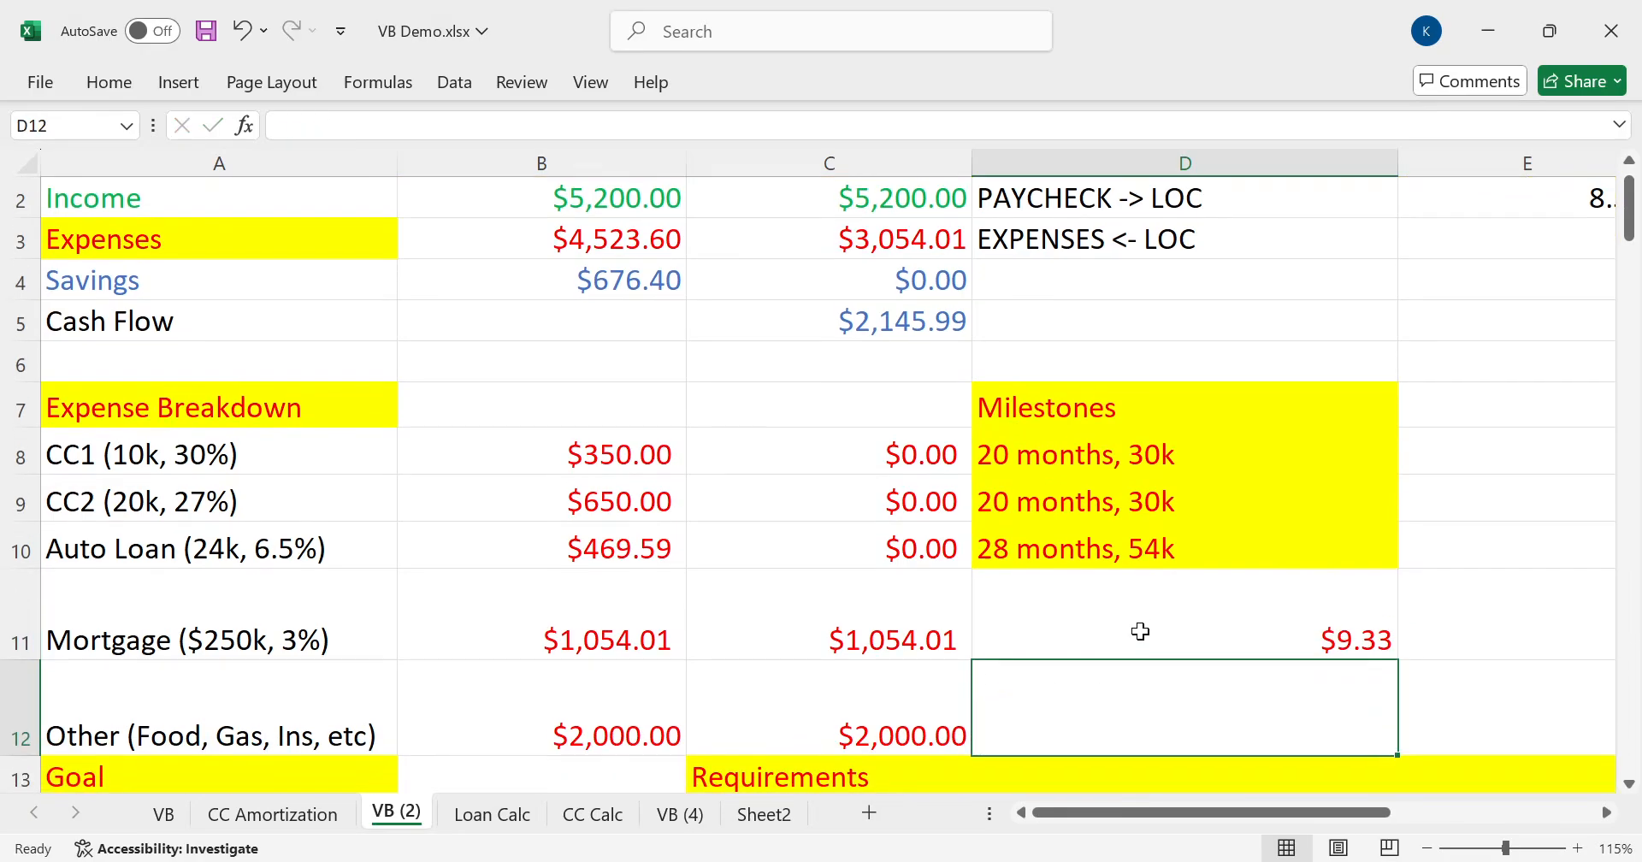
Replace the formula in D11 with the mortgage milestone text "9.33 years, 304k"
left_click(1142, 633)
type("9.33 years,")
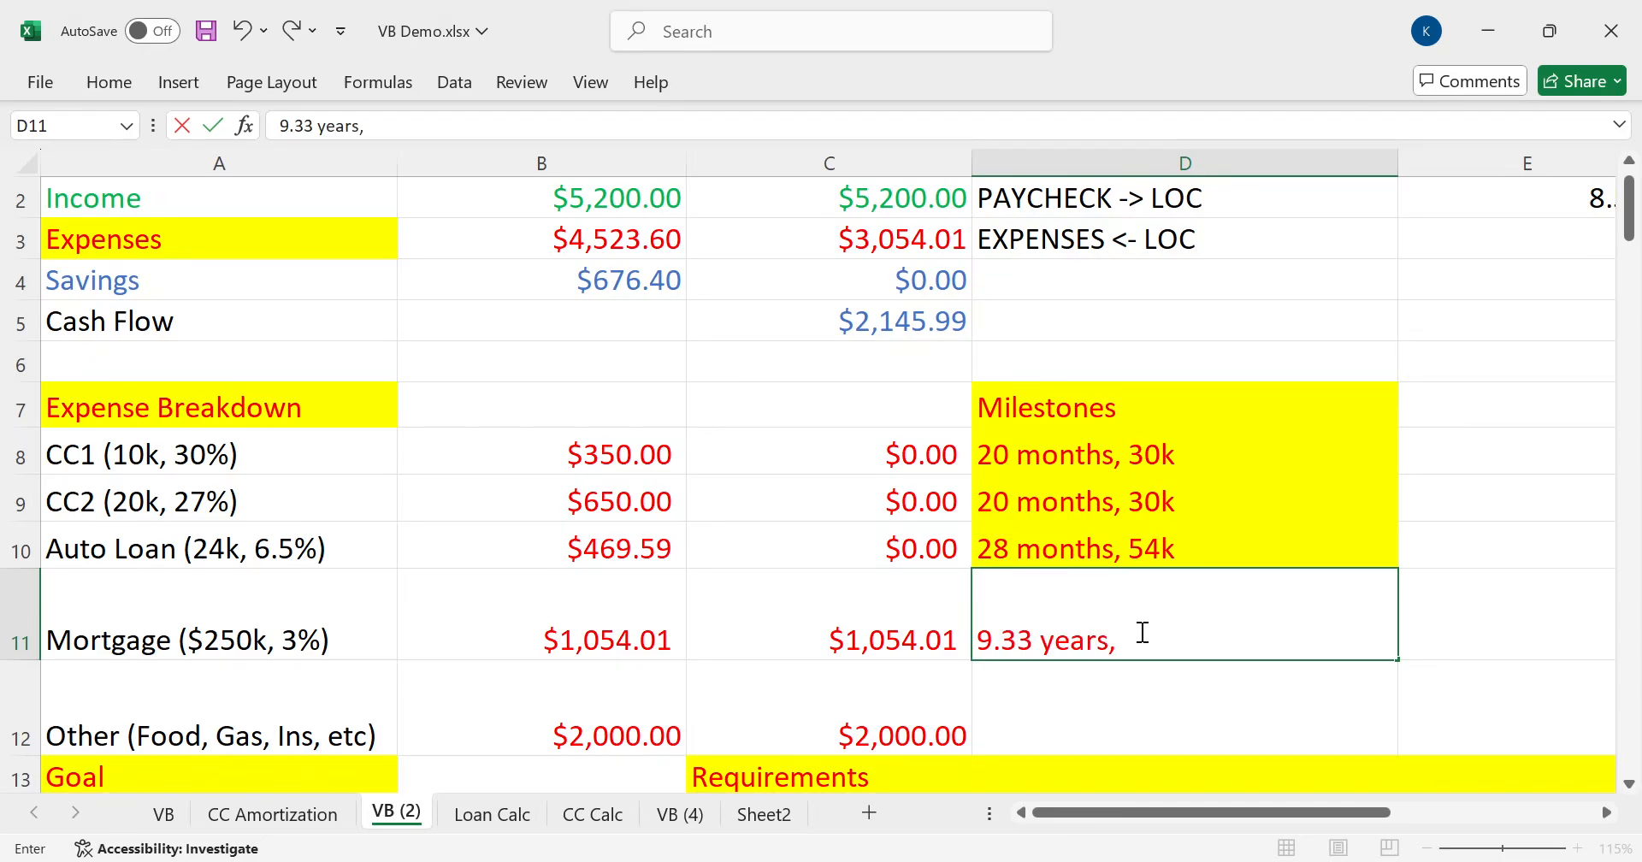
type(" 2")
key("BackSpace")
type("304k")
key("Return")
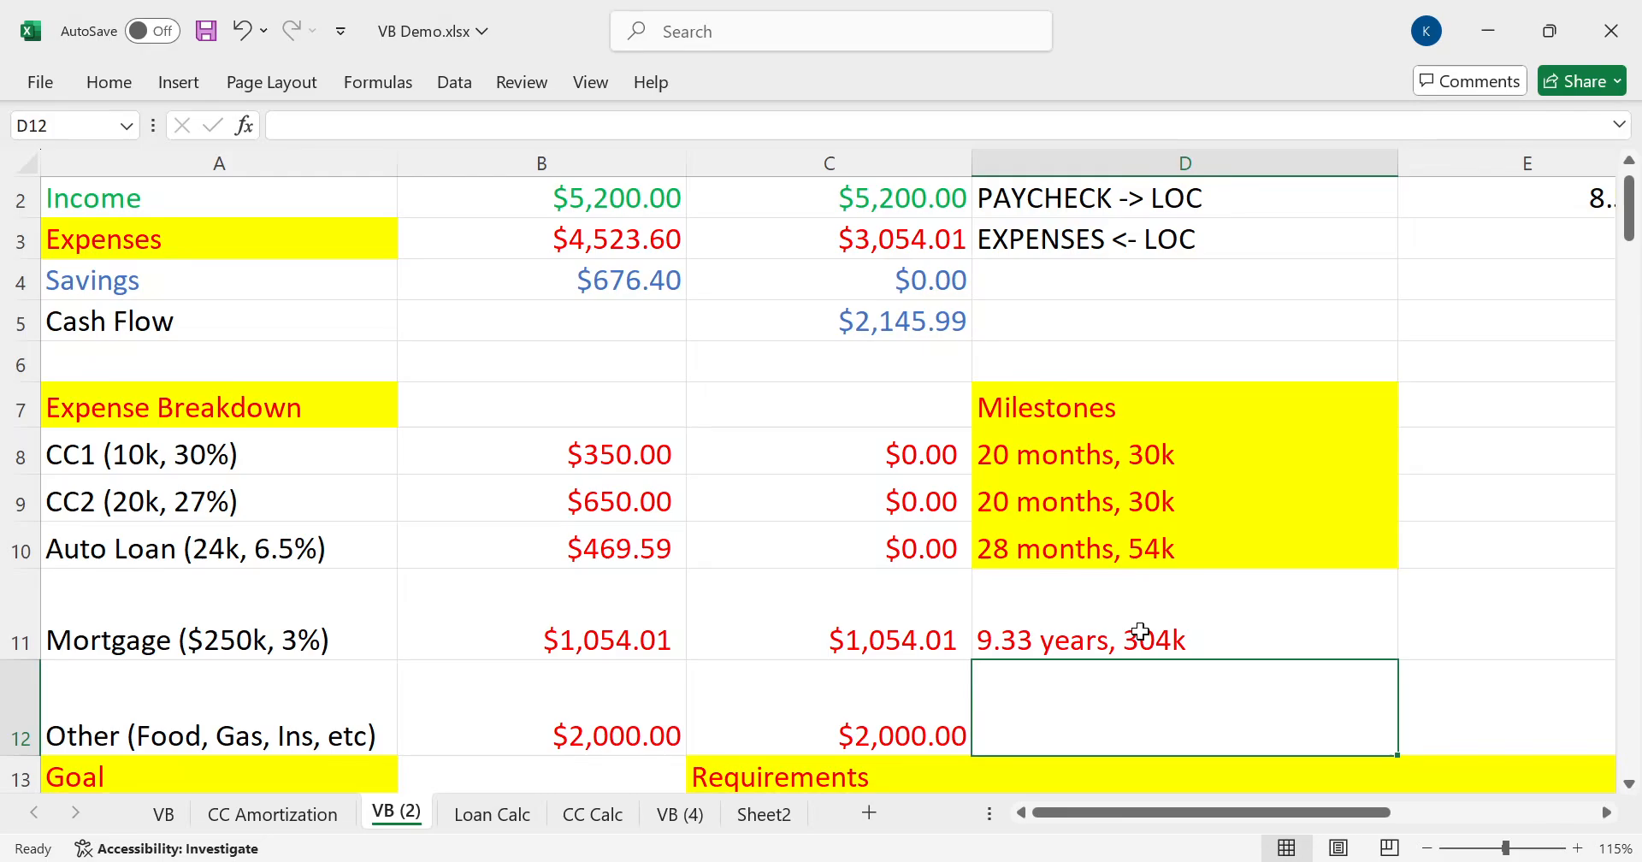
Set the Velocity Banking mortgage payment in C11 to 0
key("Down")
key("Down")
key("Down")
key("Left")
key("Left")
key("Left")
key("Up")
key("Up")
key("Up")
key("Up")
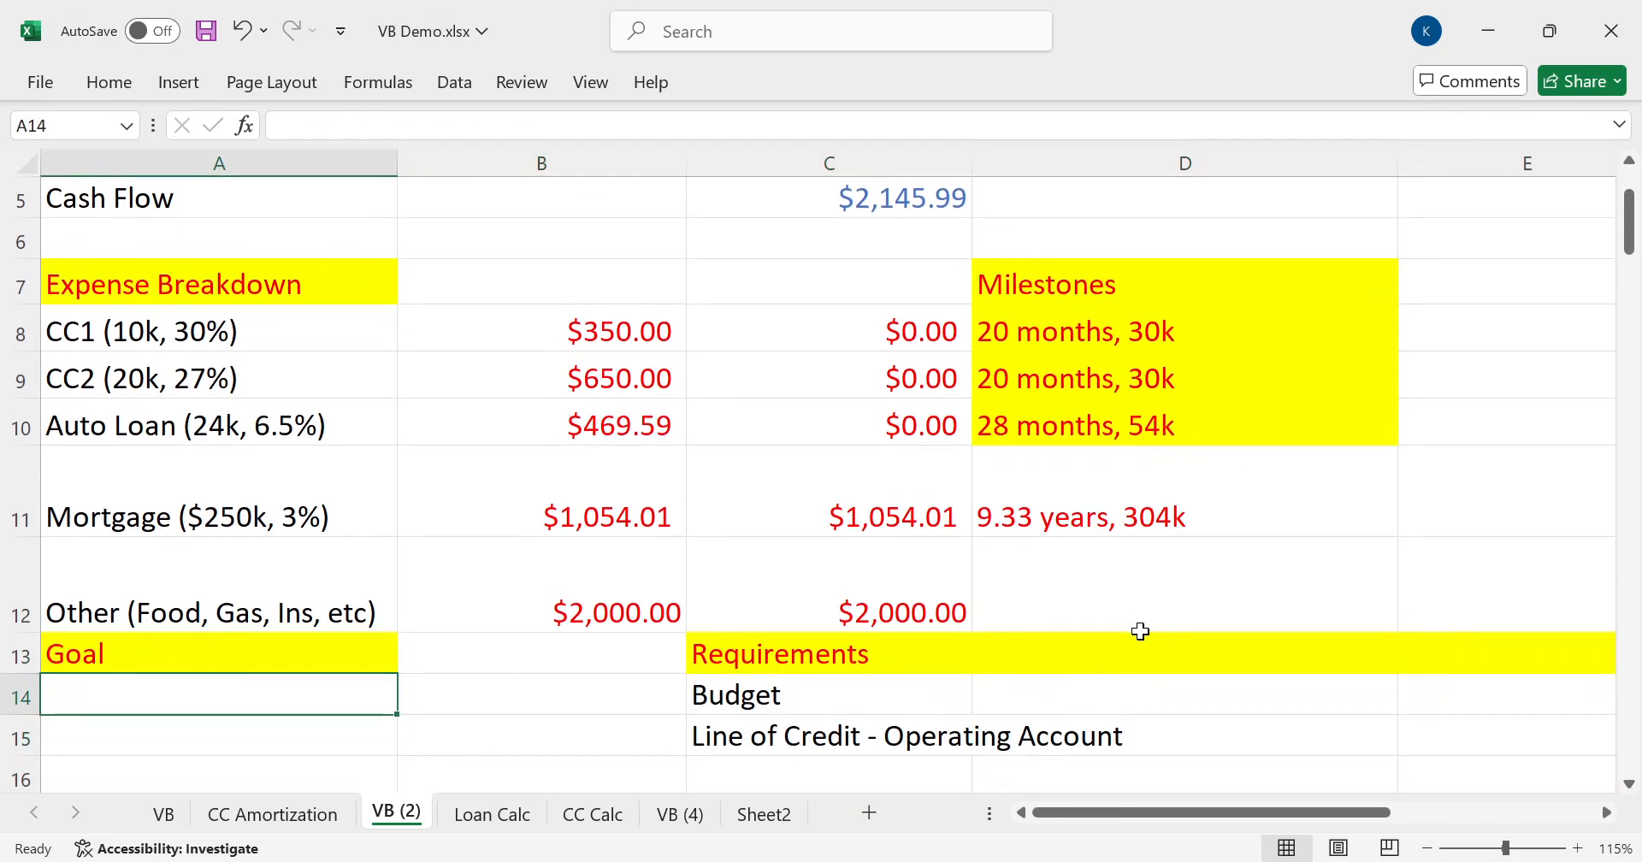
key("Right")
key("Right")
key("Right")
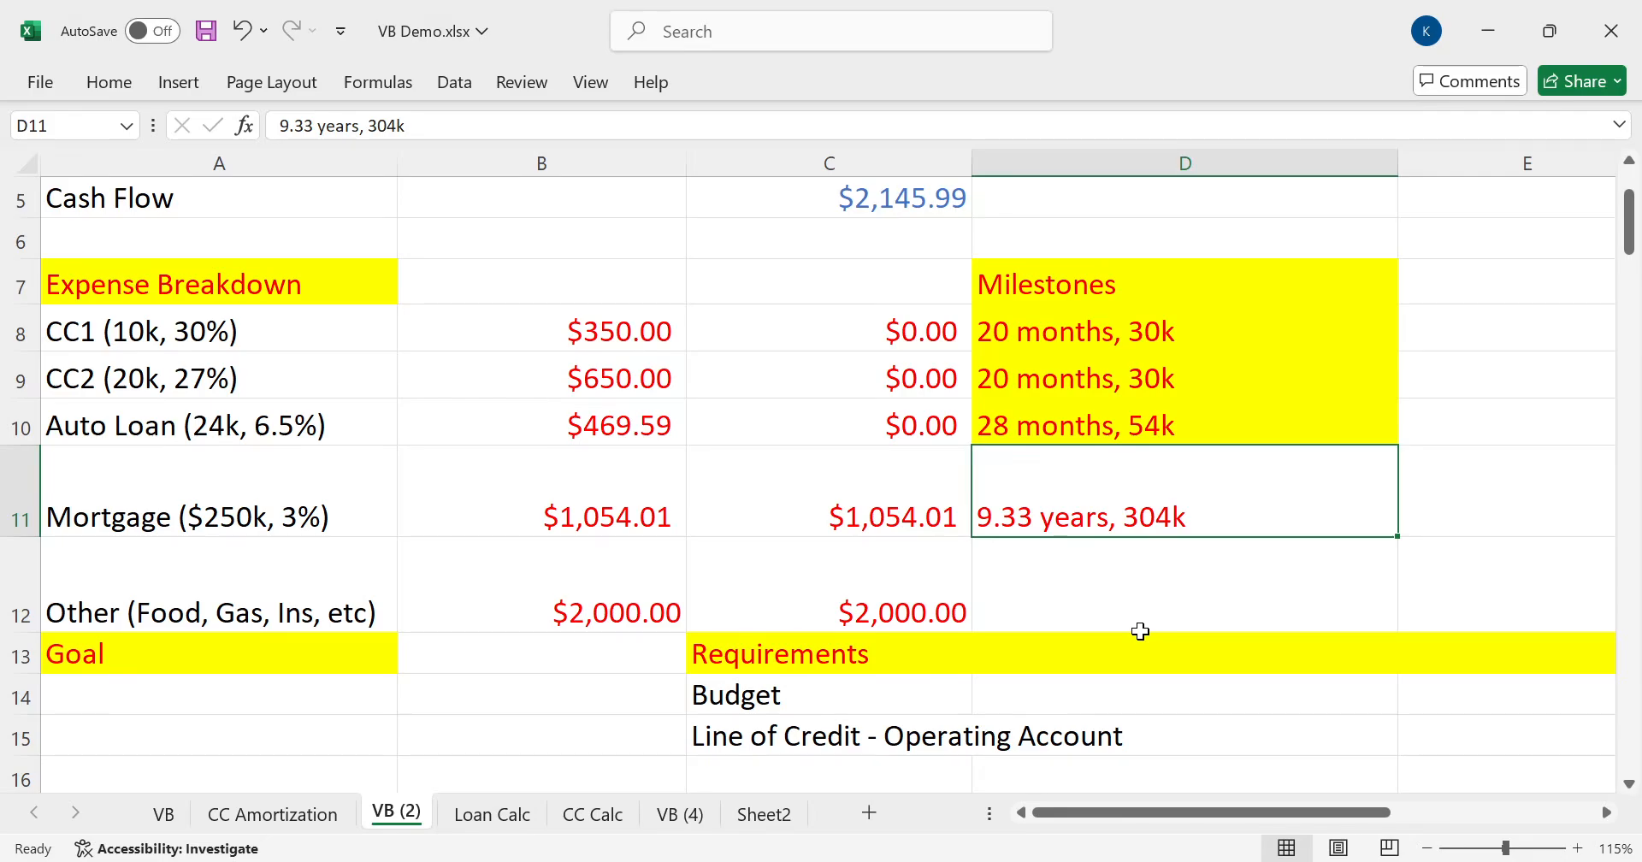
key("Up")
key("Left")
key("Down")
type("0")
key("ctrl+Return")
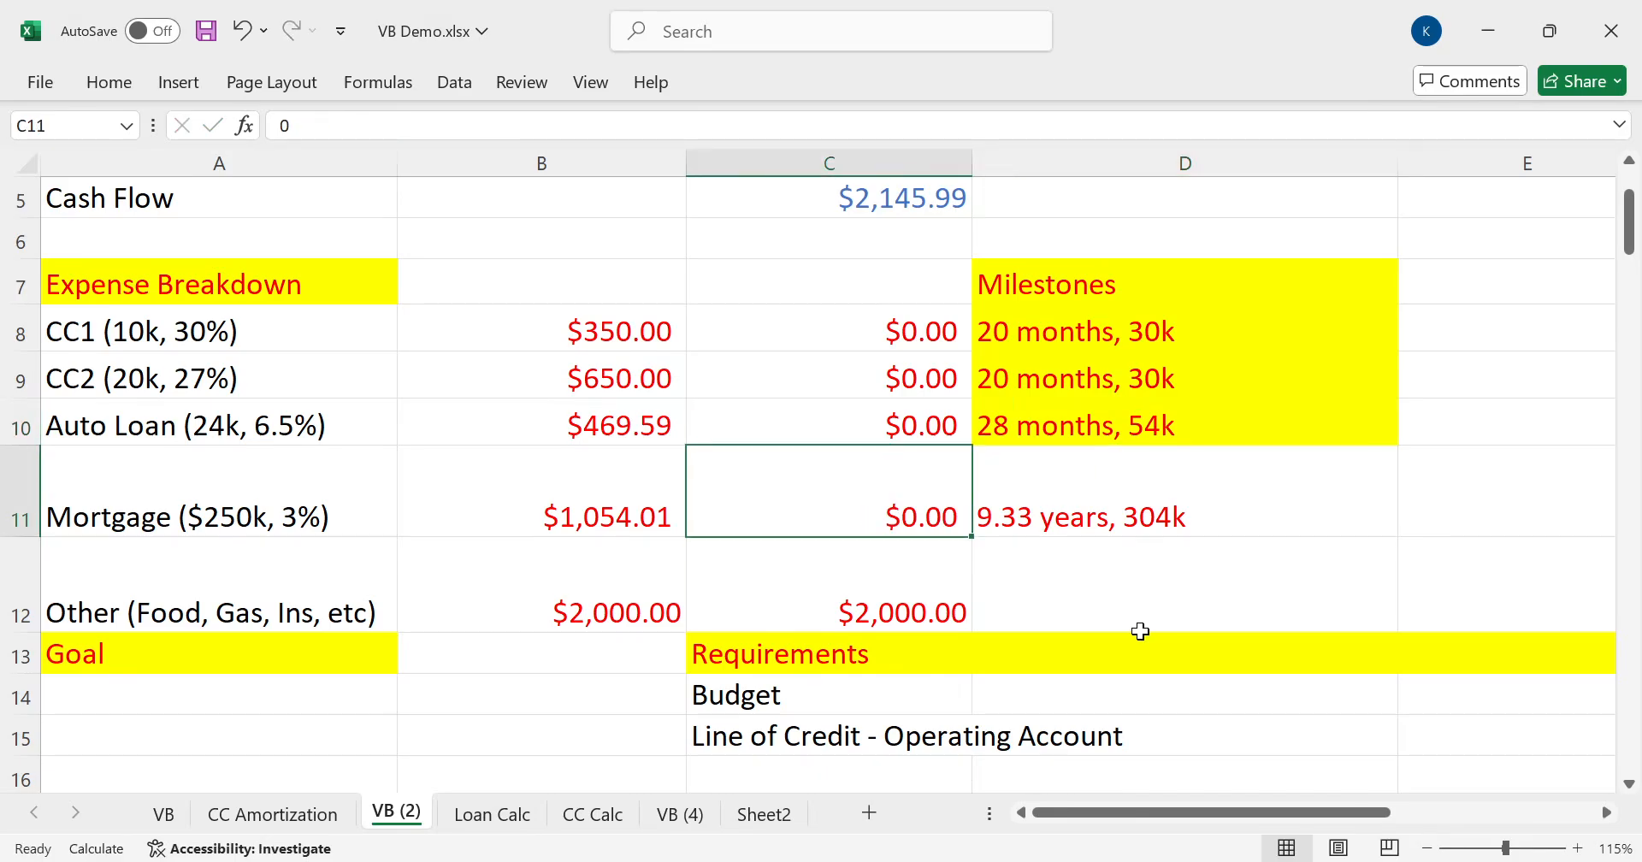
Select the Velocity Banking cash flow in C5 and recalculate the workbook
key("Up")
key("Up")
key("Up")
key("Up")
key("Up")
key("Up")
key("Up")
key("Up")
key("Up")
key("Up")
key("Down")
key("Down")
key("Down")
key("Down")
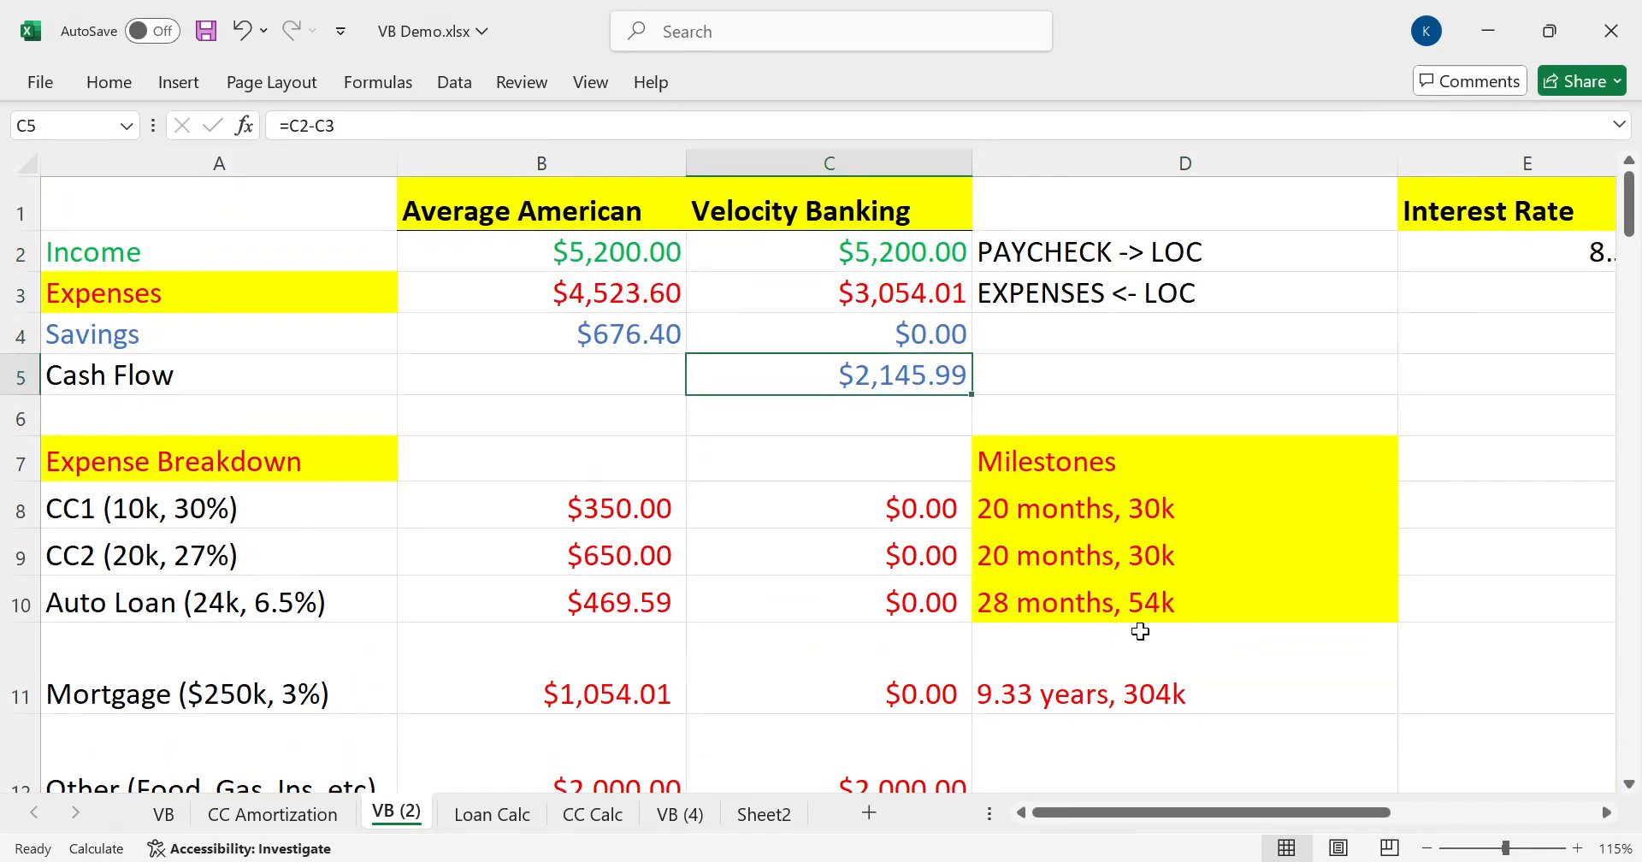
key("Down")
key("Down")
key("Down")
key("Up")
key("Up")
key("Up")
key("F9")
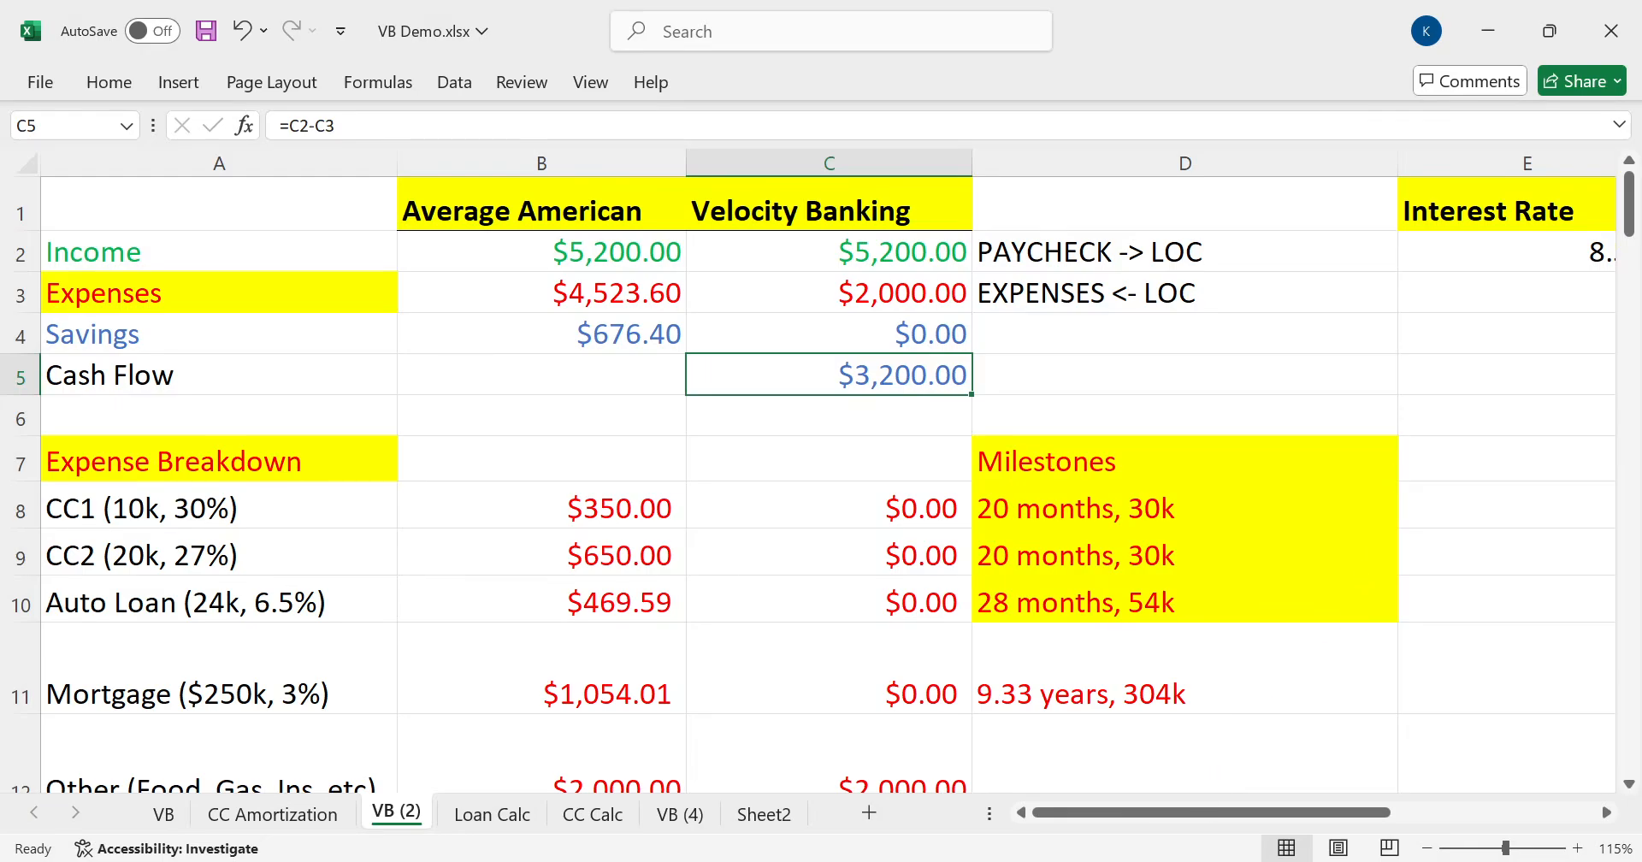
Switch to the browser's YouTube community post about outsiders disrespecting the cult and read through its comments
key("alt+Tab")
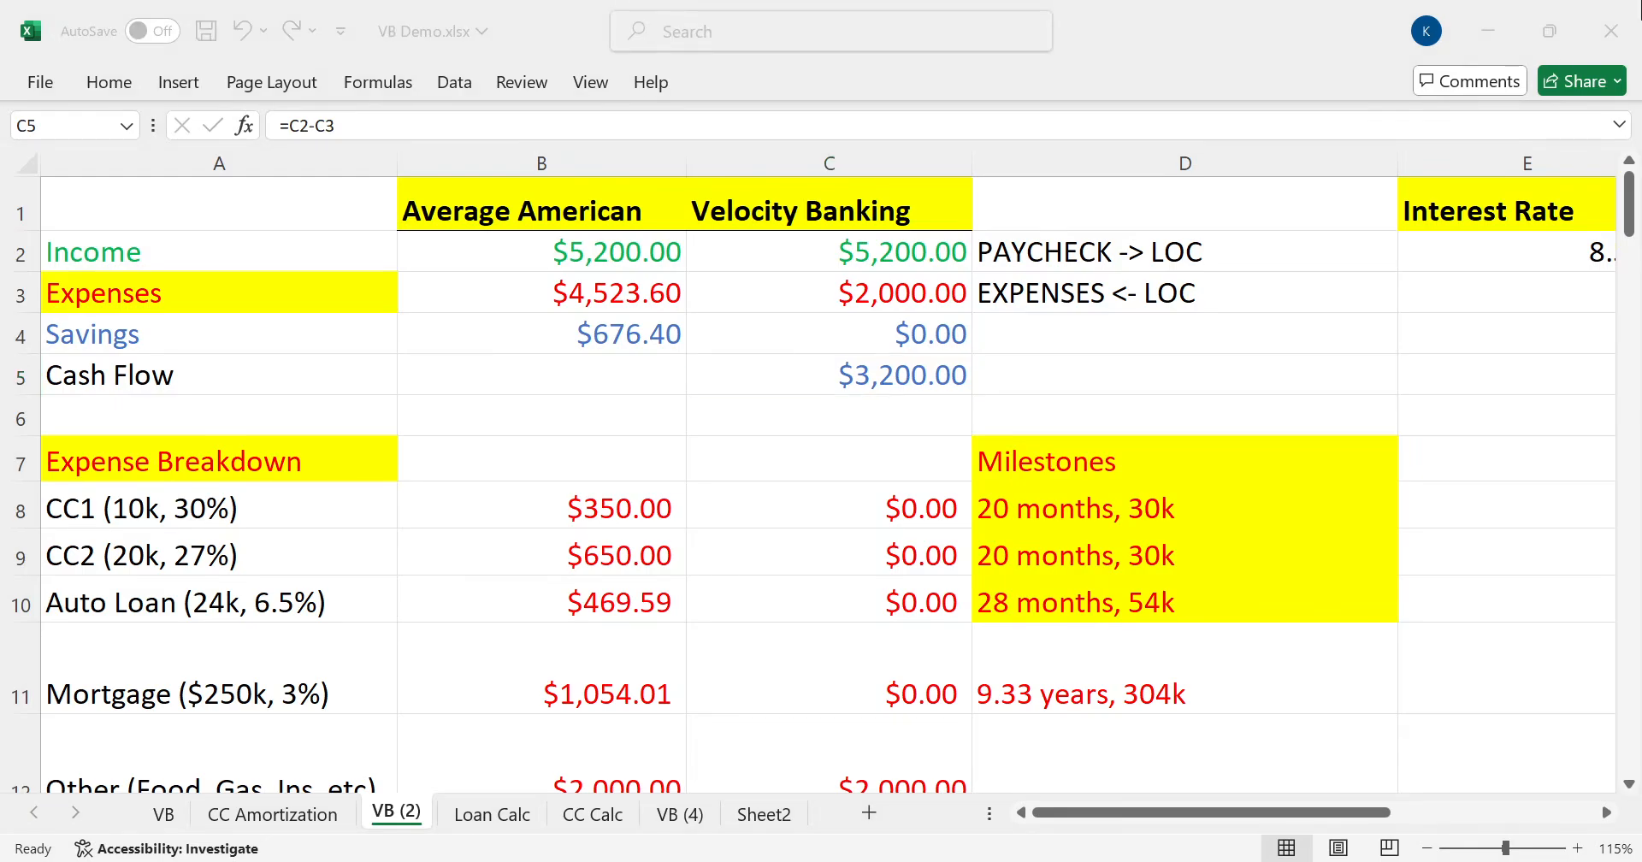
key("alt+Tab")
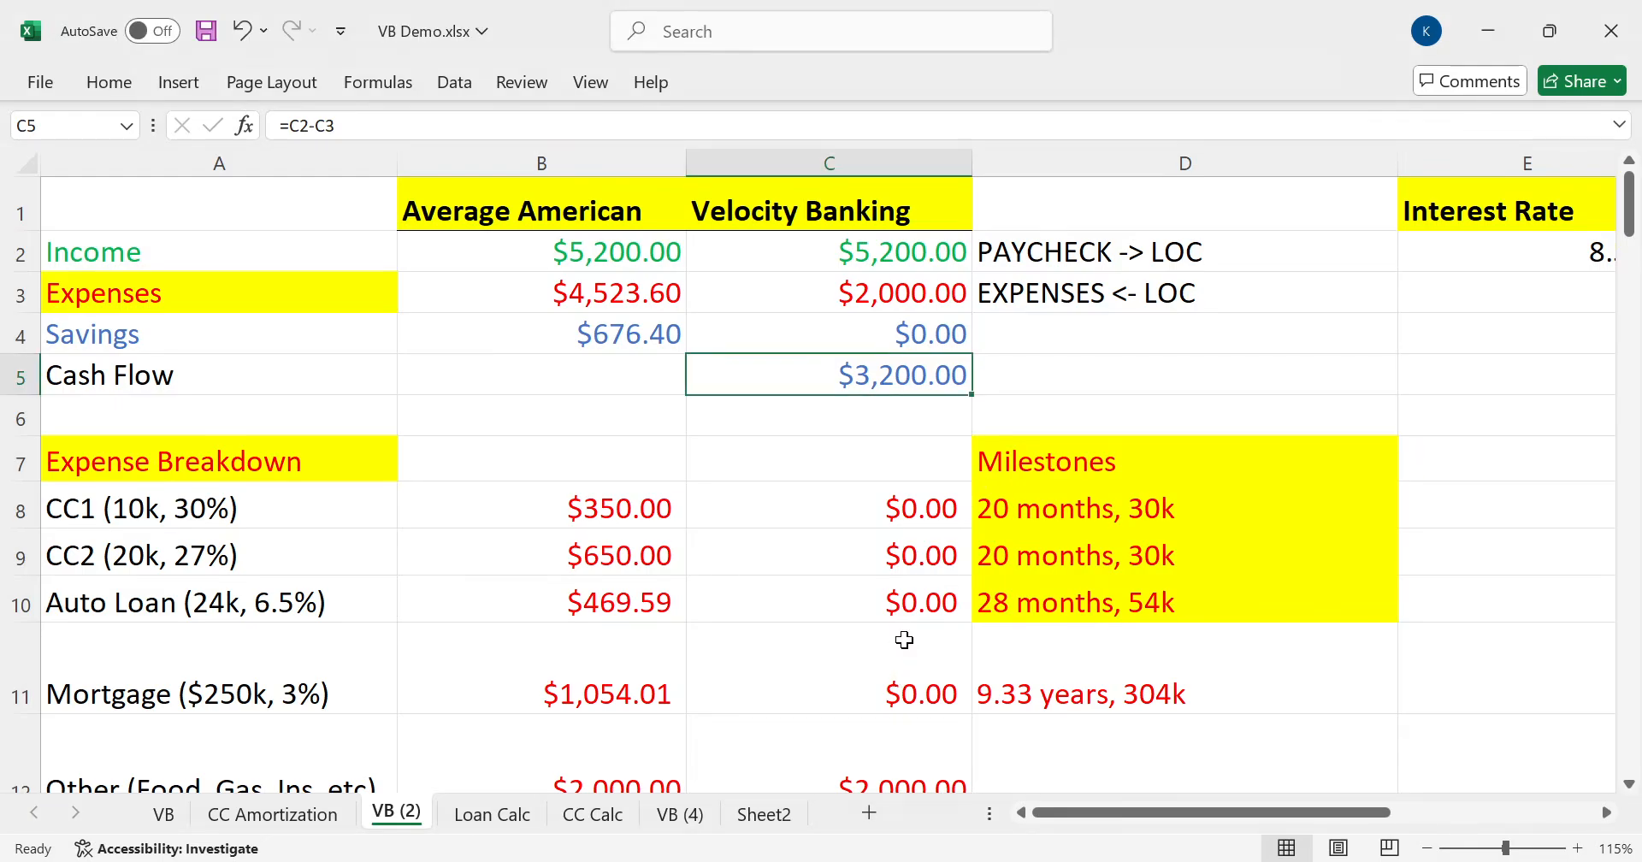
key("alt+Tab")
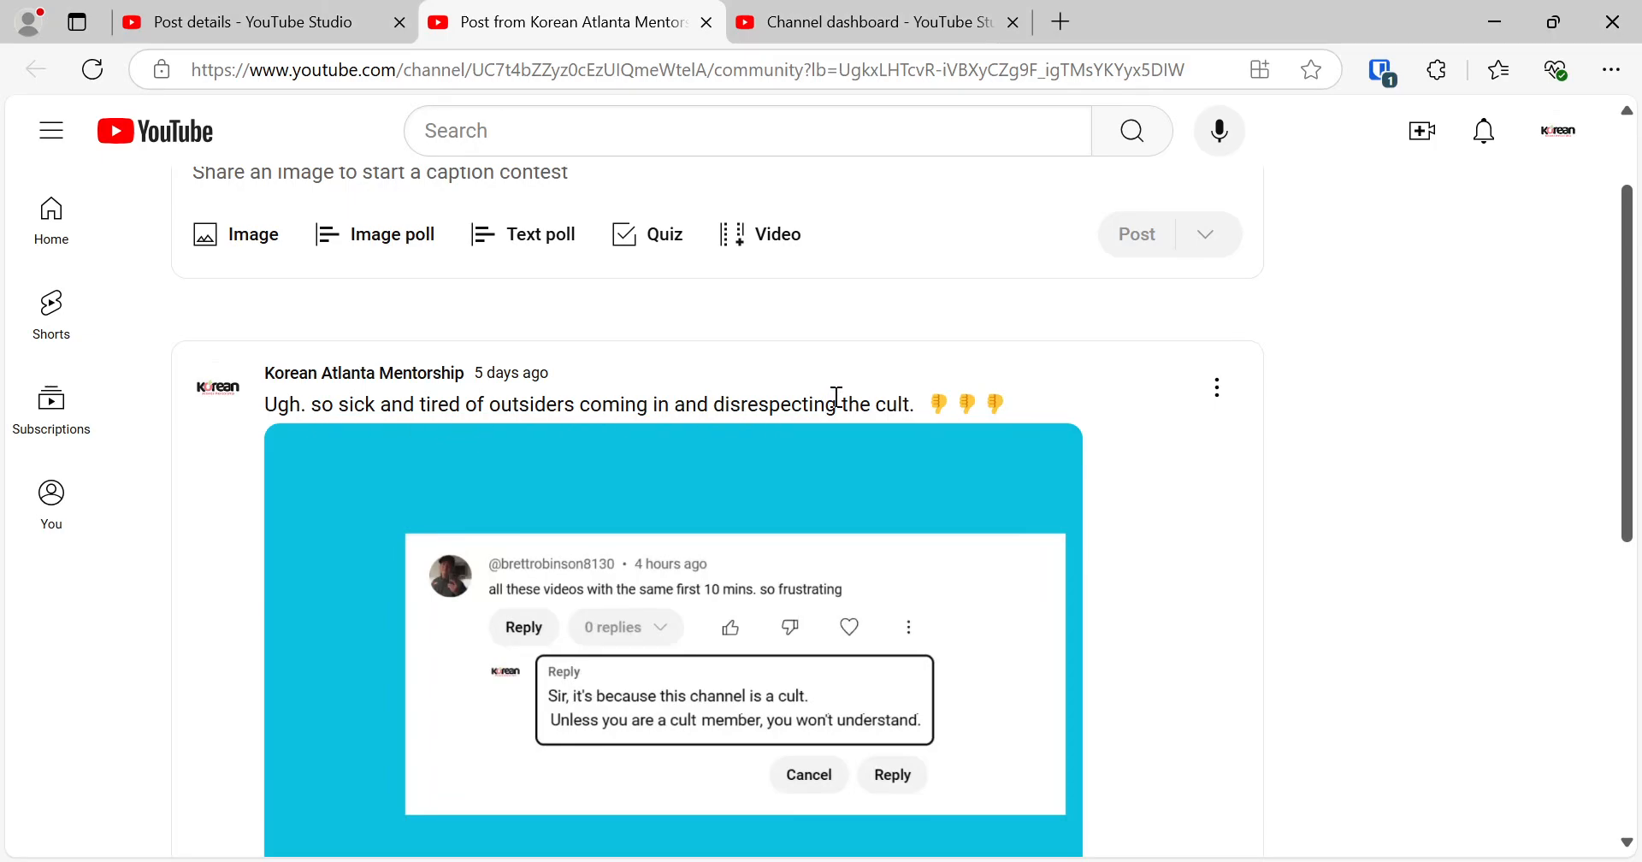
scroll(842, 419, "down", 6)
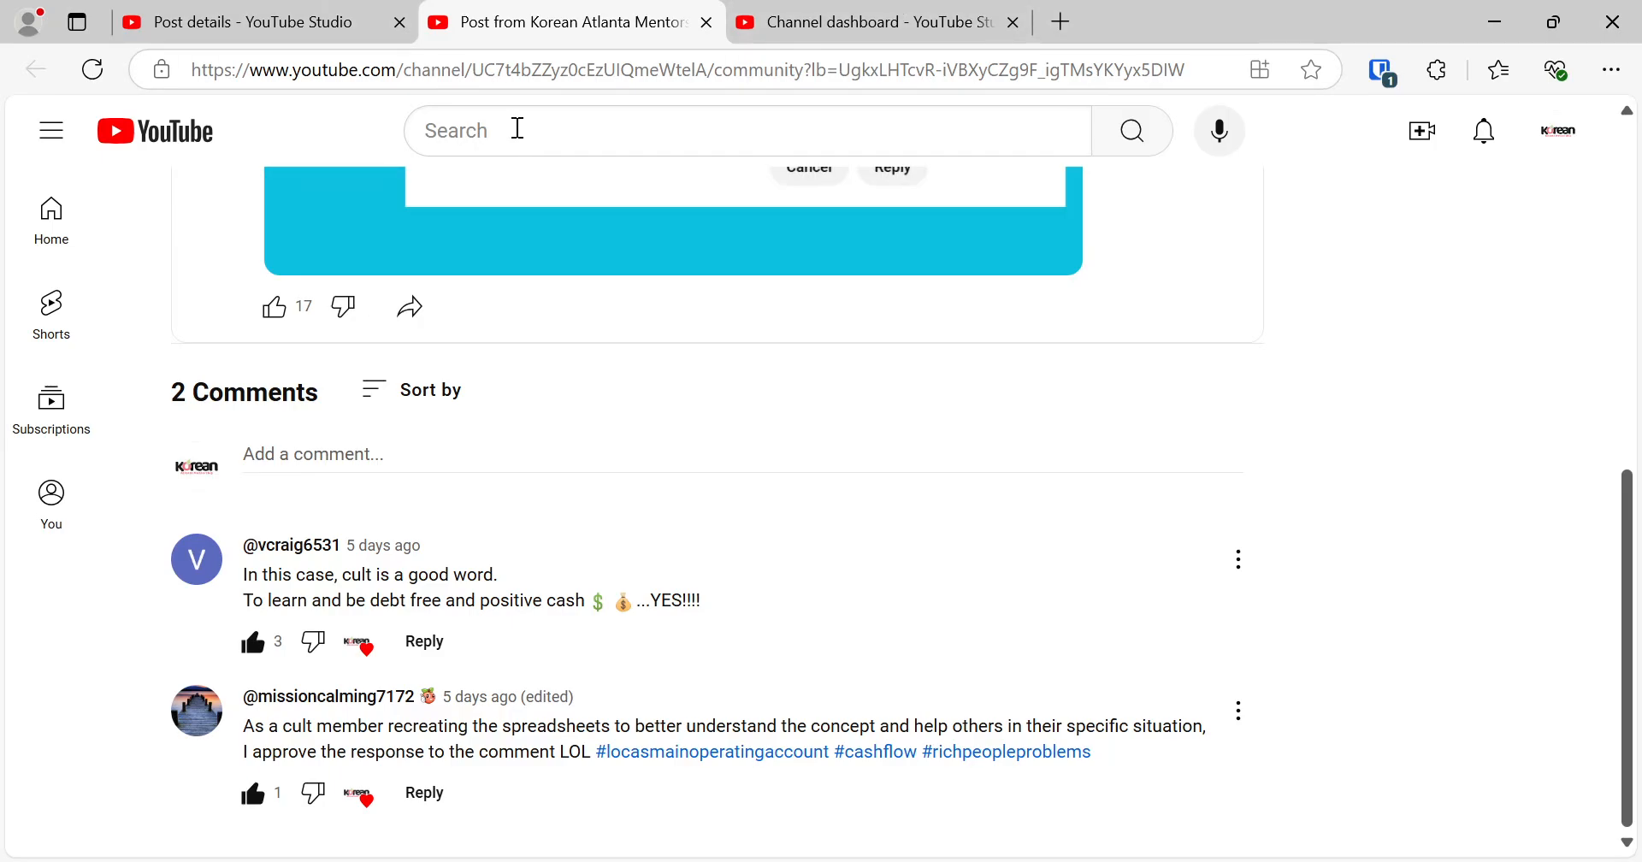
left_click(338, 10)
left_click(525, 17)
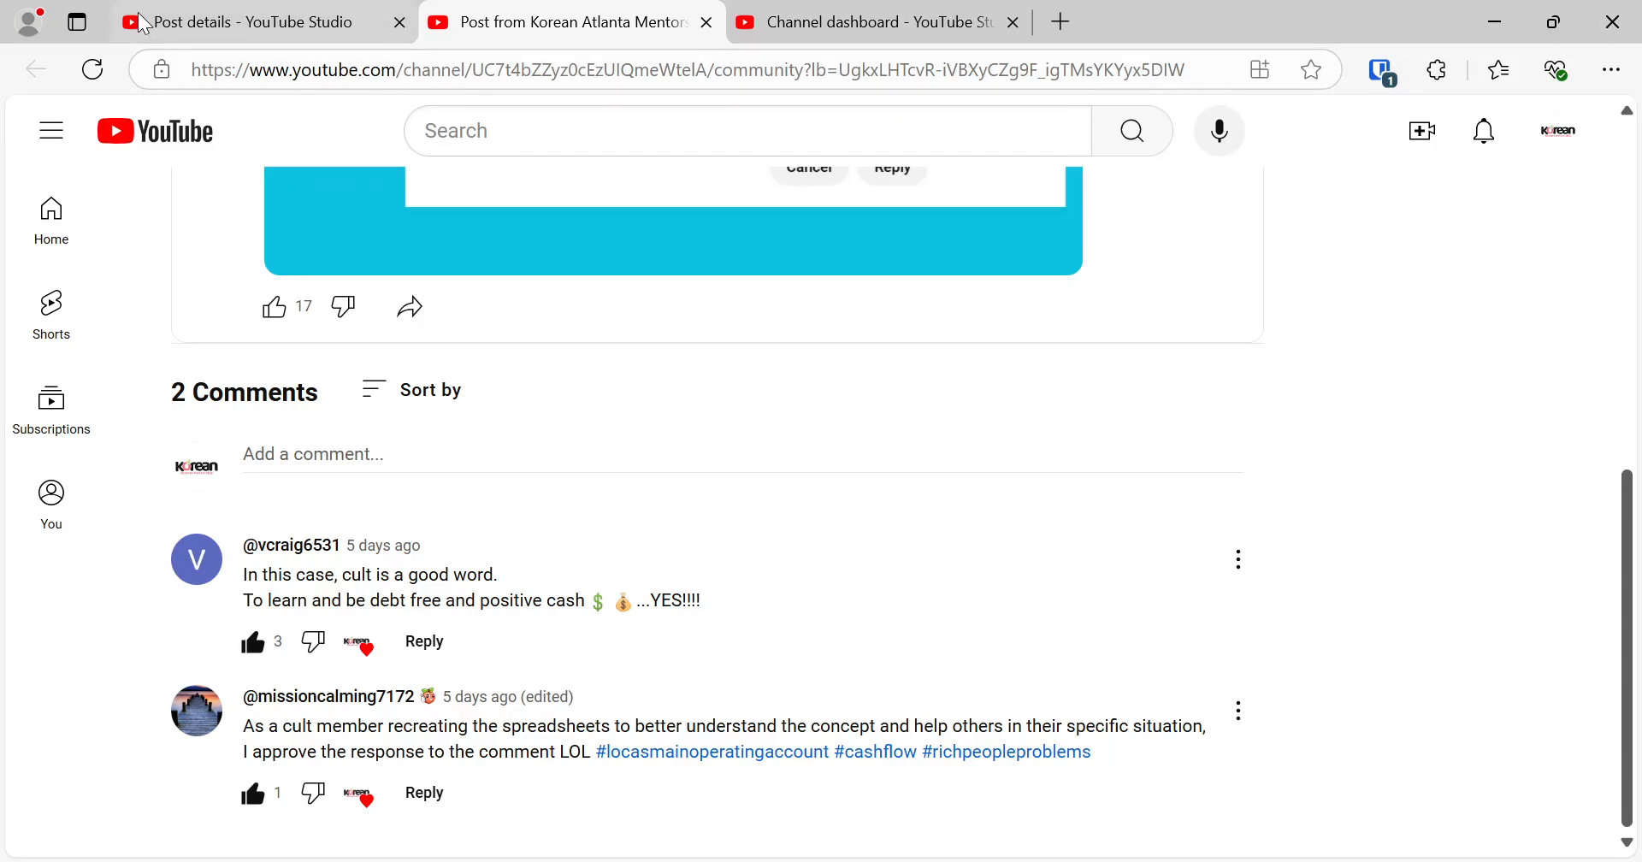
Go to YouTube Studio, leave the post details and open the channel analytics overview
left_click(214, 5)
left_click(54, 135)
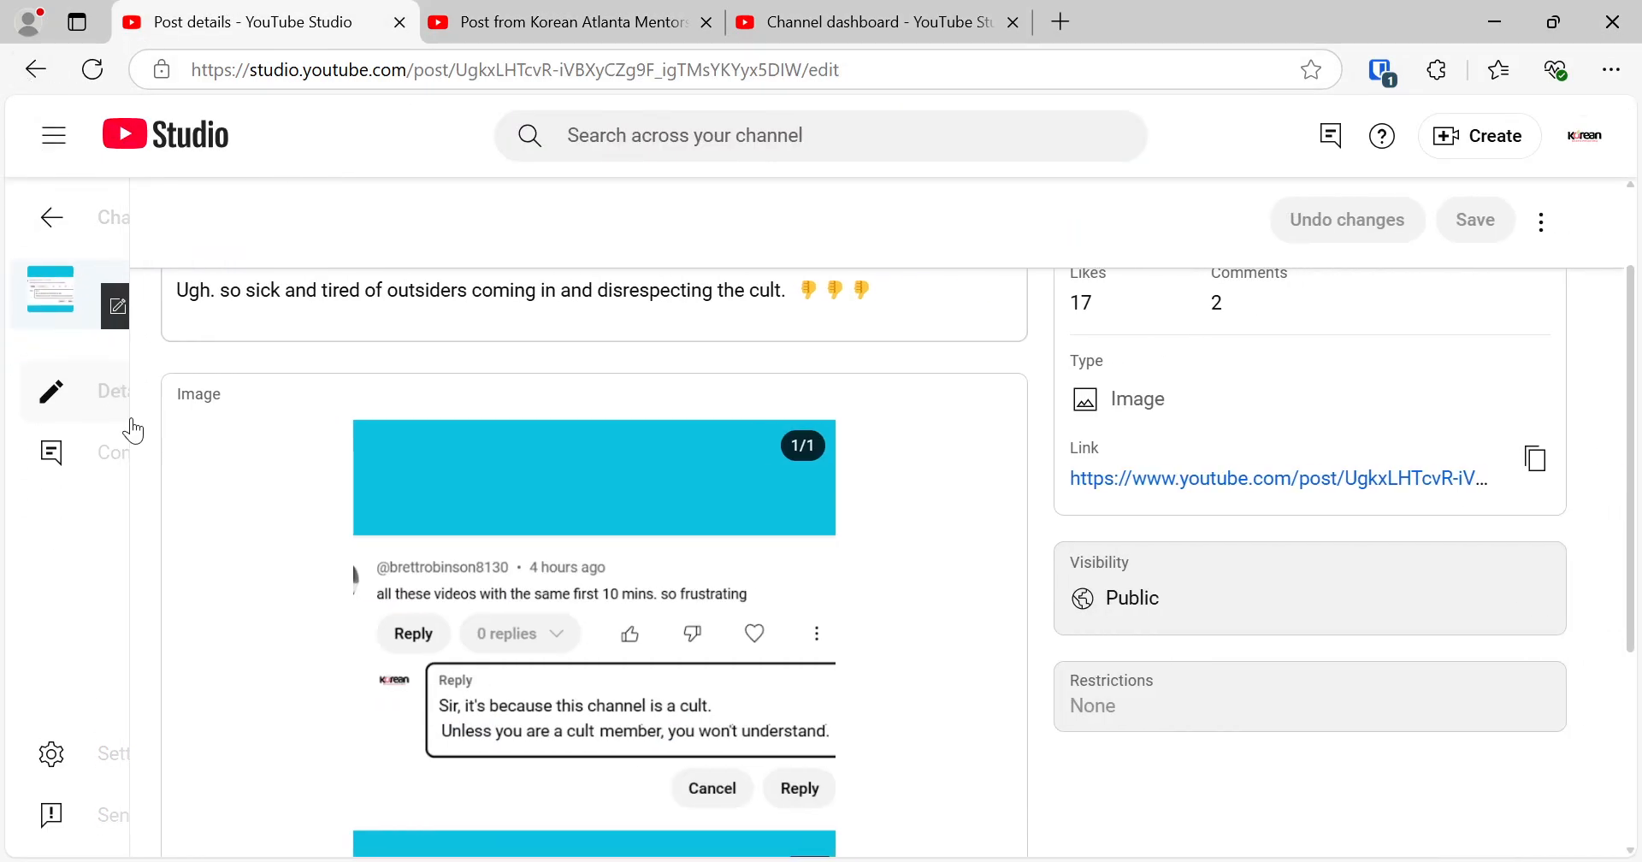
left_click(52, 217)
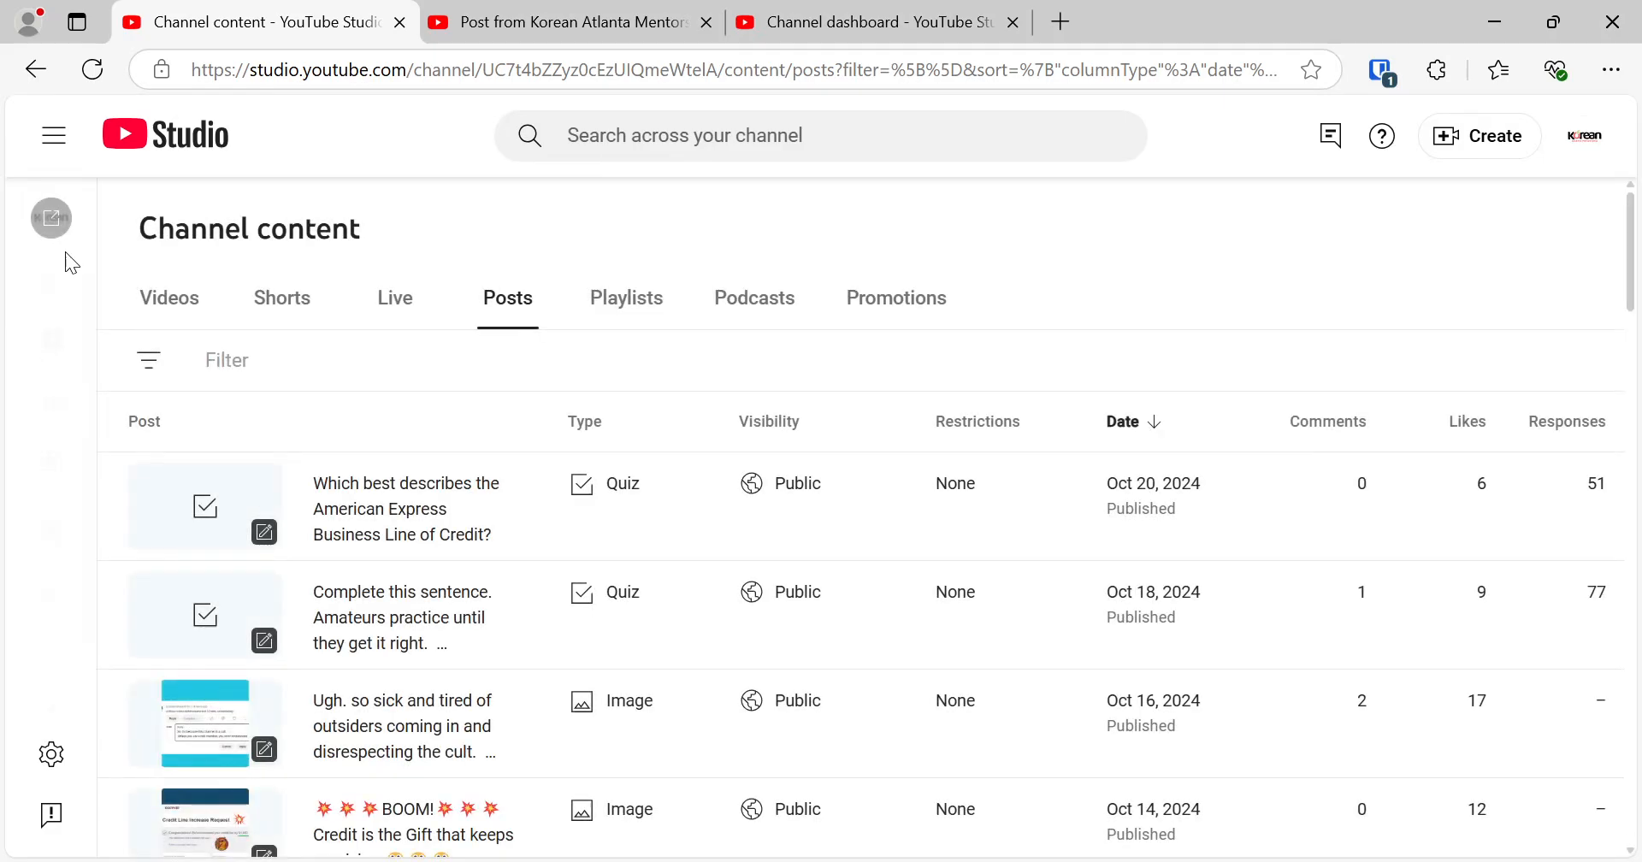
left_click(48, 416)
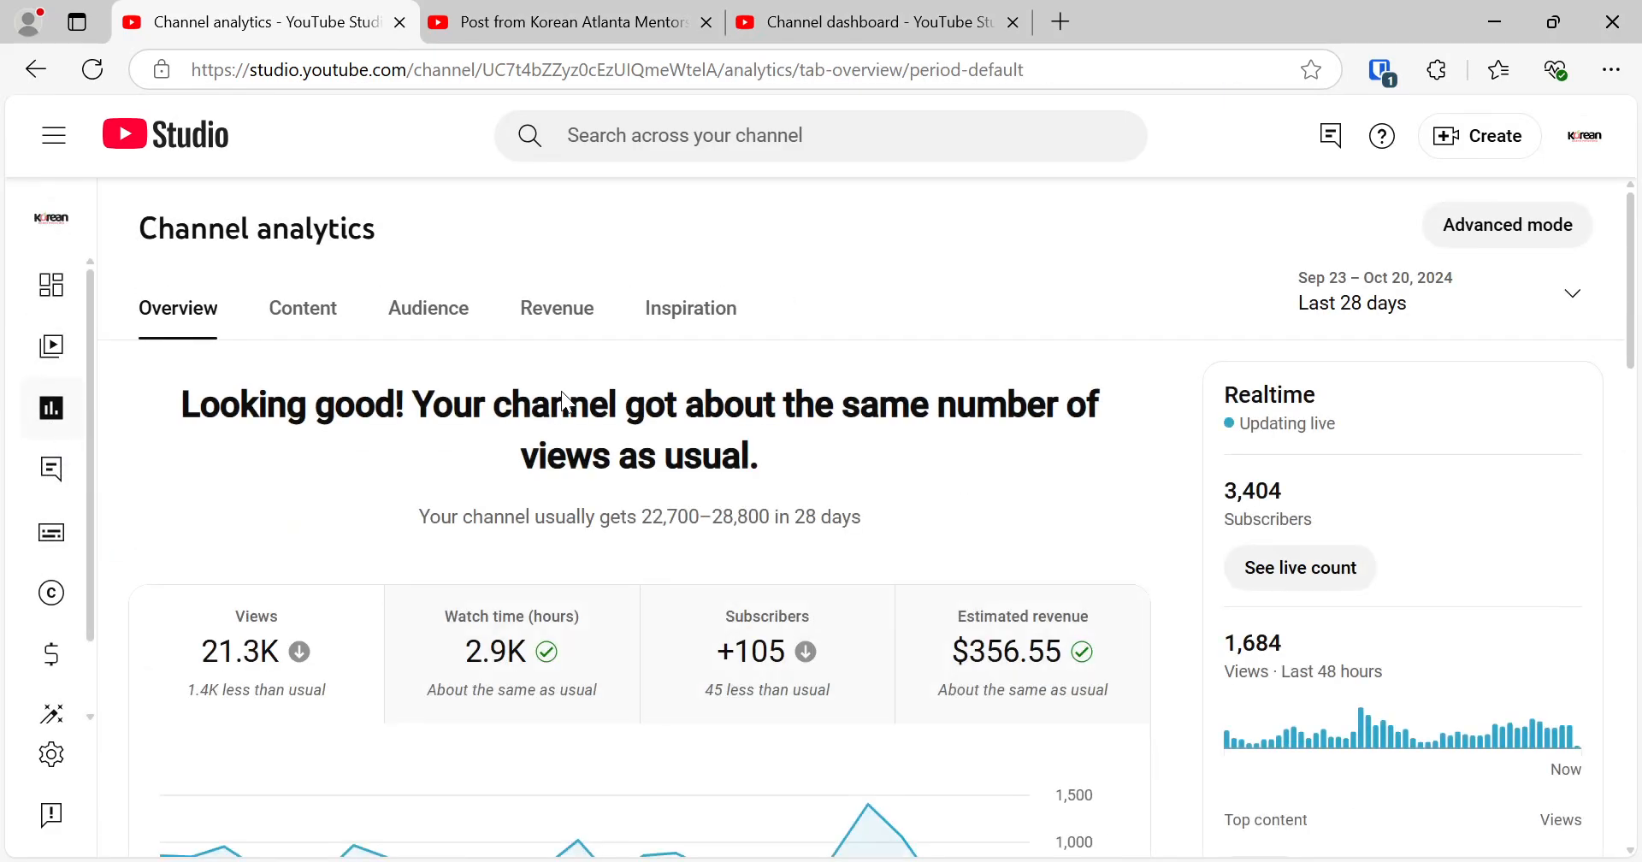
Open the advanced analytics by viewer age and examine the breakdown table for the last 28 days
left_click(1465, 227)
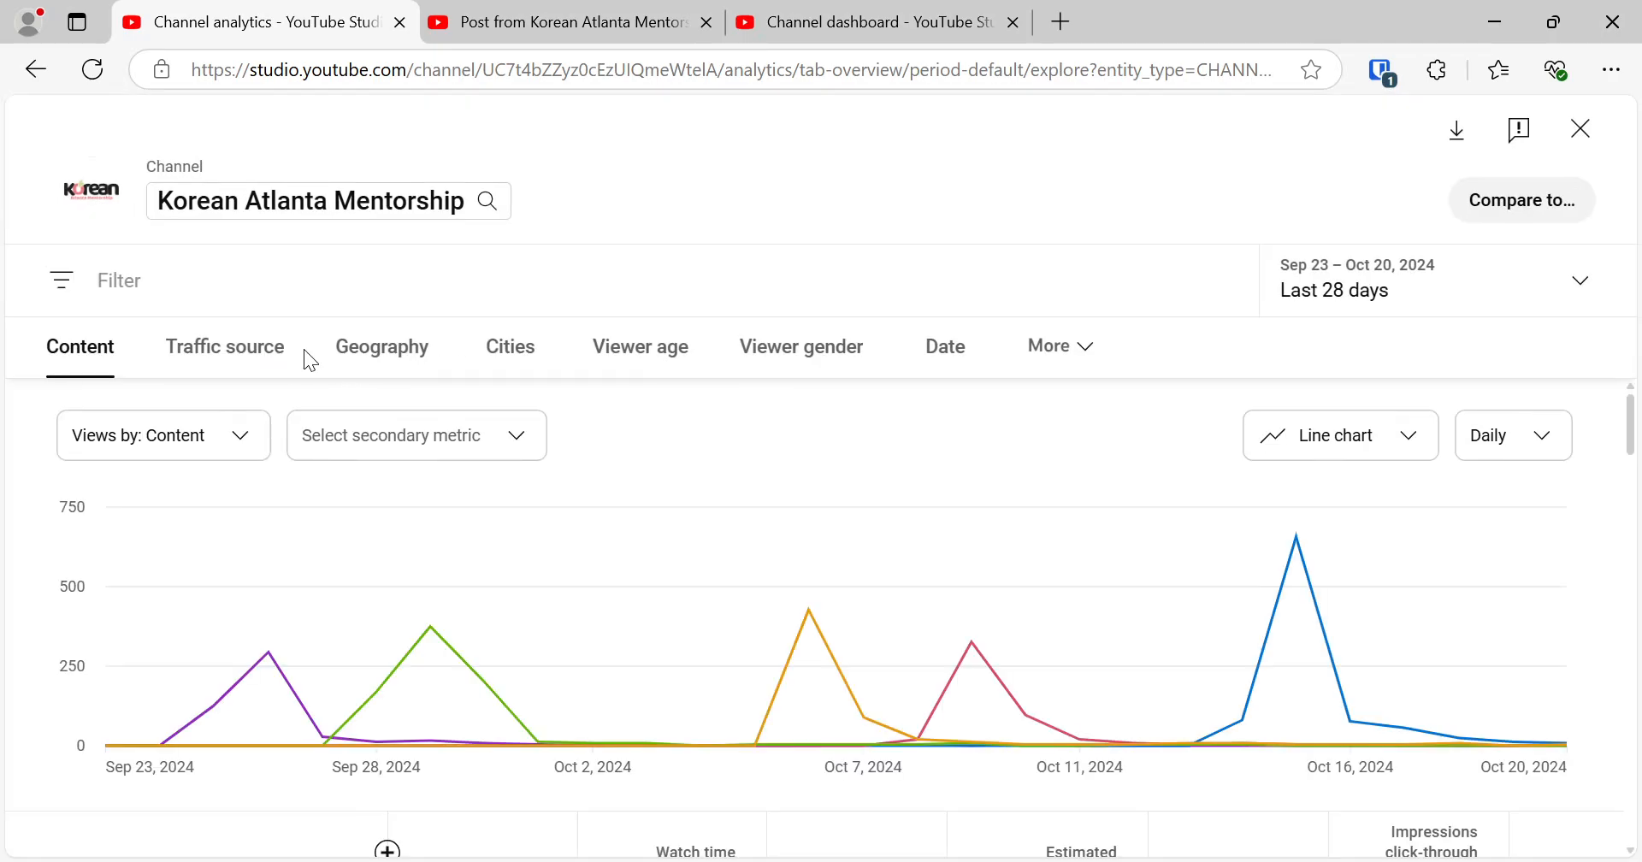
left_click(606, 346)
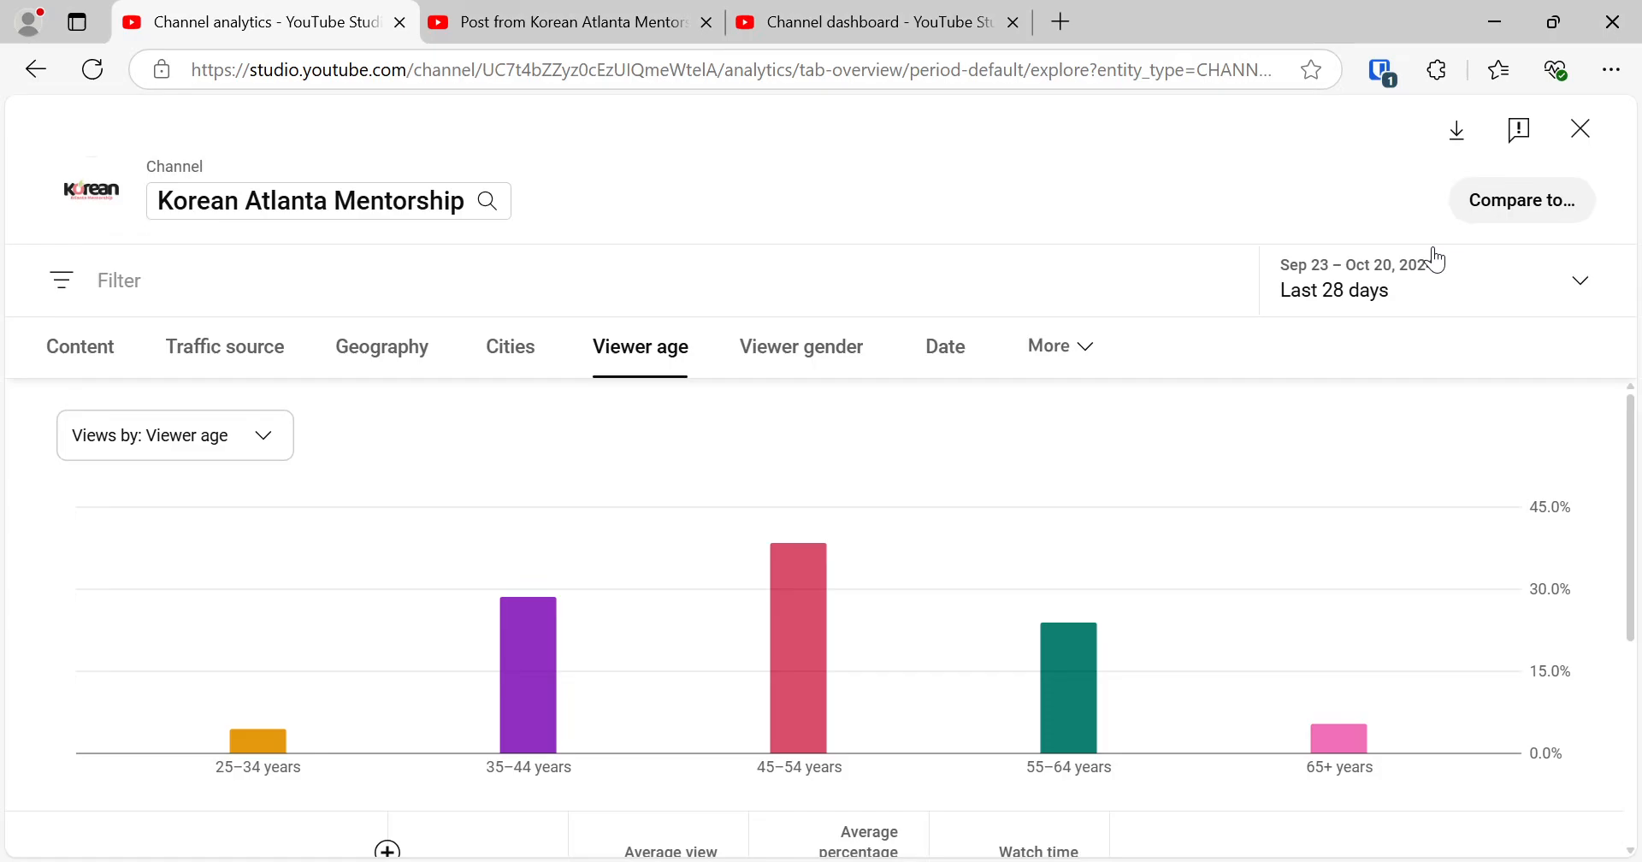
scroll(874, 568, "down", 1)
scroll(874, 569, "down", 4)
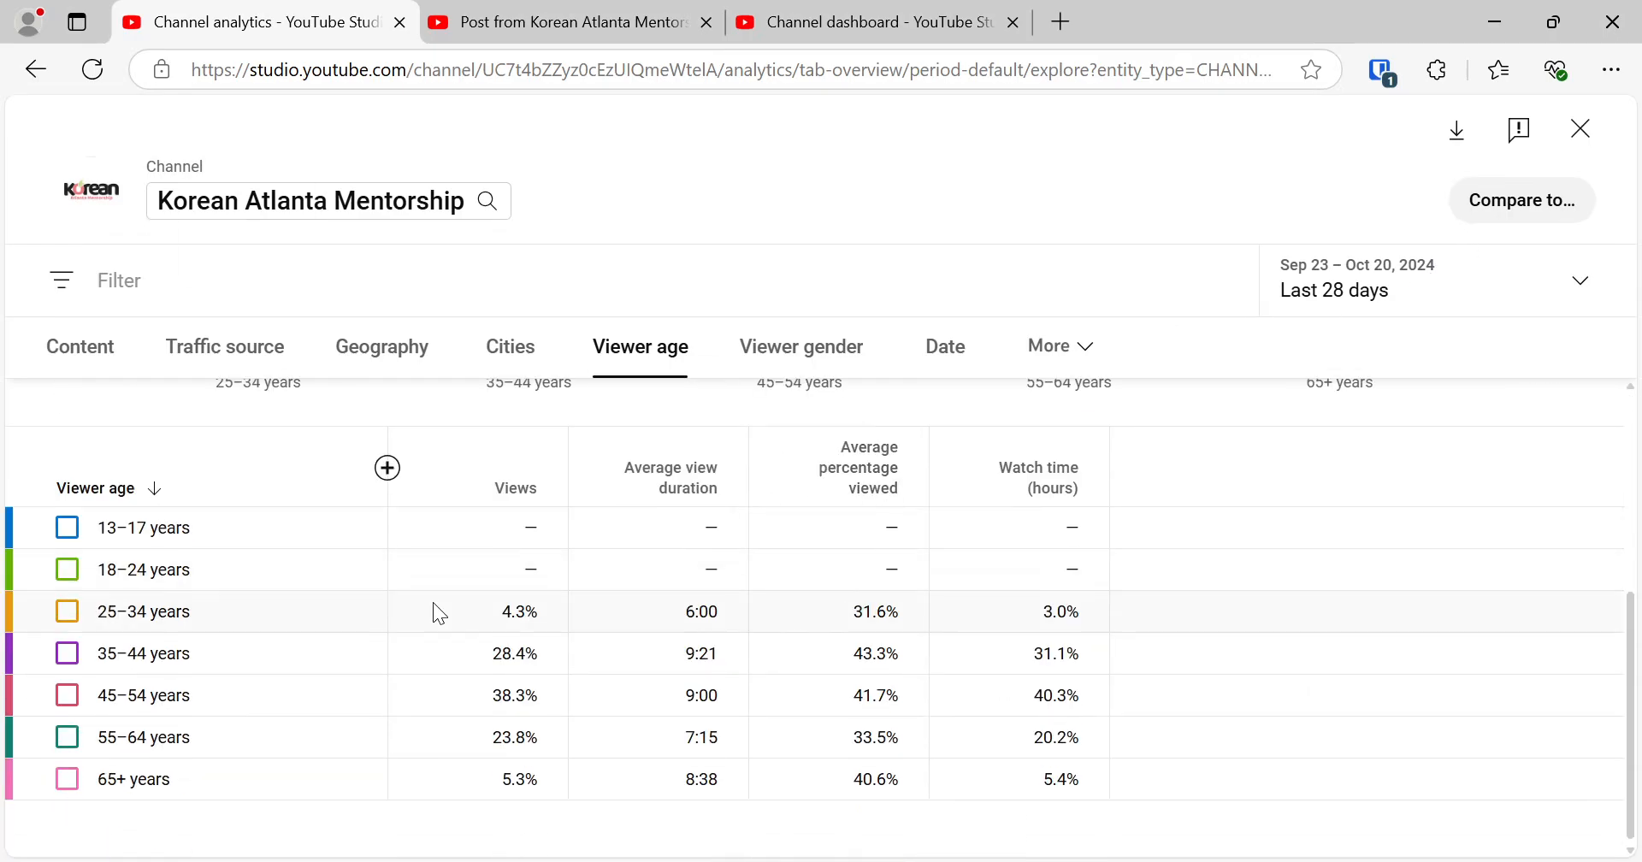